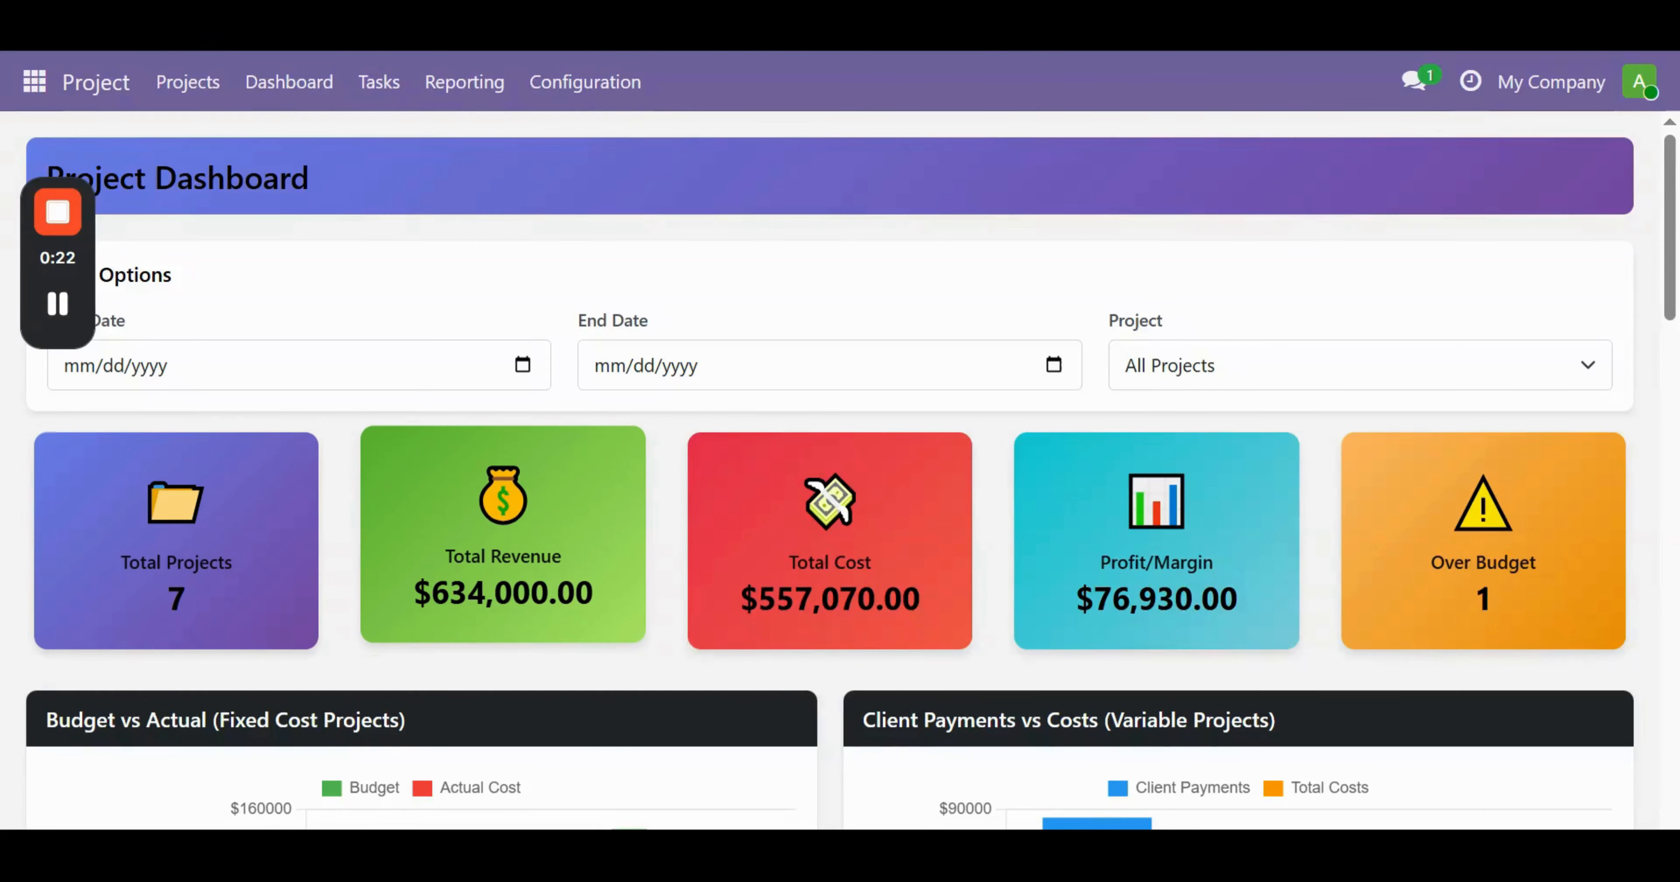
Examine the dashboard's summary cards, the budget versus actual and client payments charts, and the cost analysis by project.
{"action": "scroll", "coordinate": [641, 560], "scroll_direction": "down", "scroll_amount": 2}
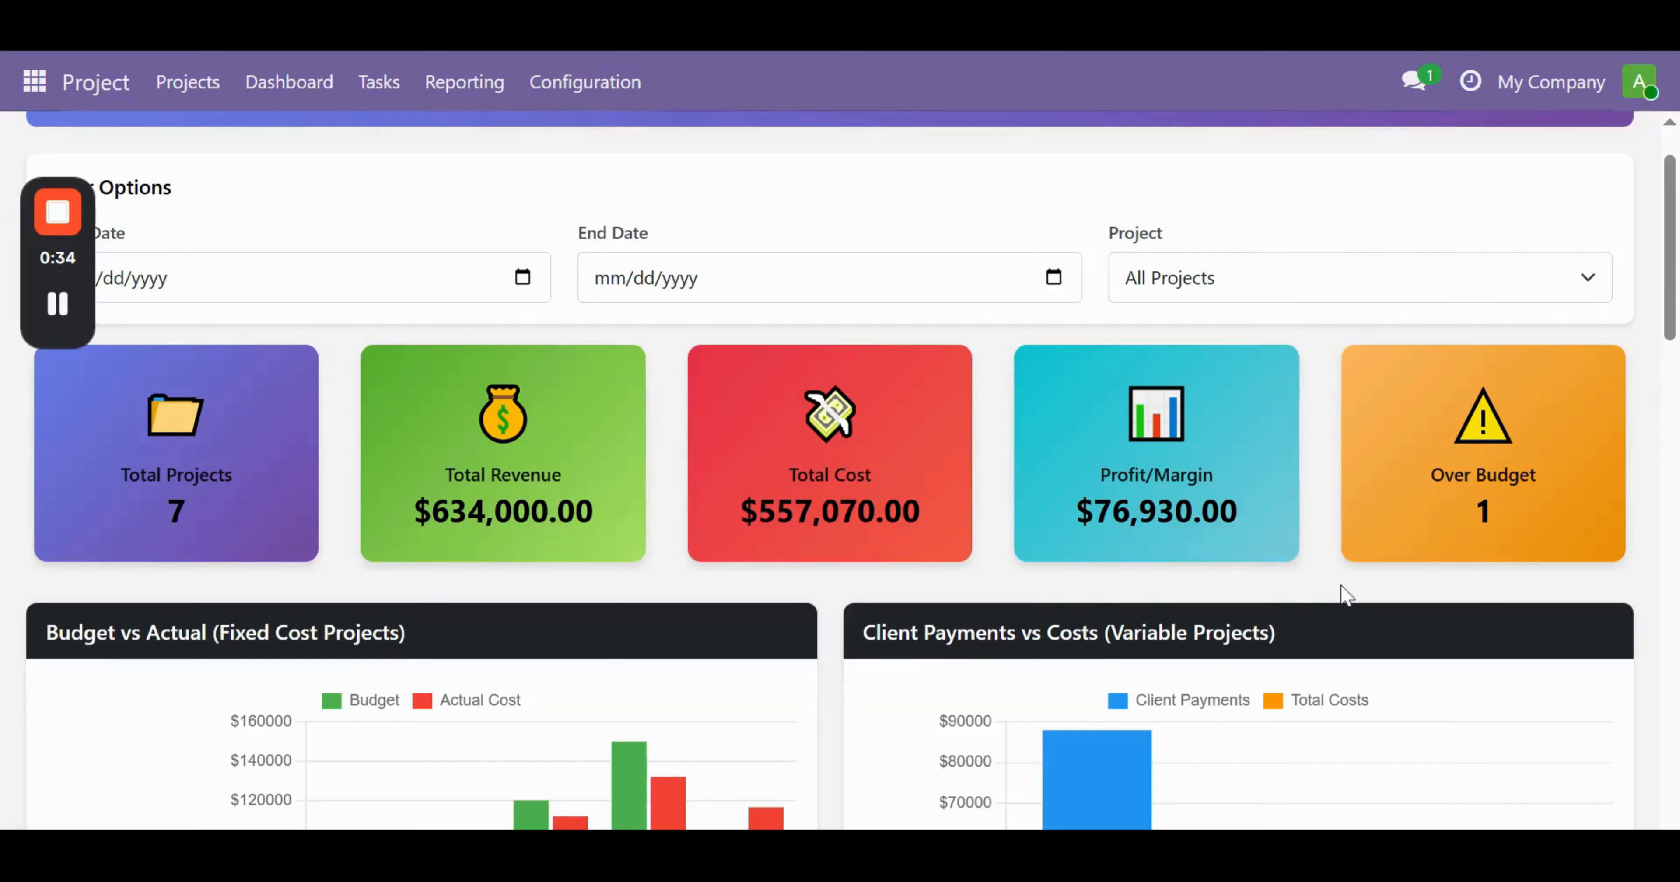
{"action": "scroll", "coordinate": [1343, 594], "scroll_direction": "down", "scroll_amount": 3}
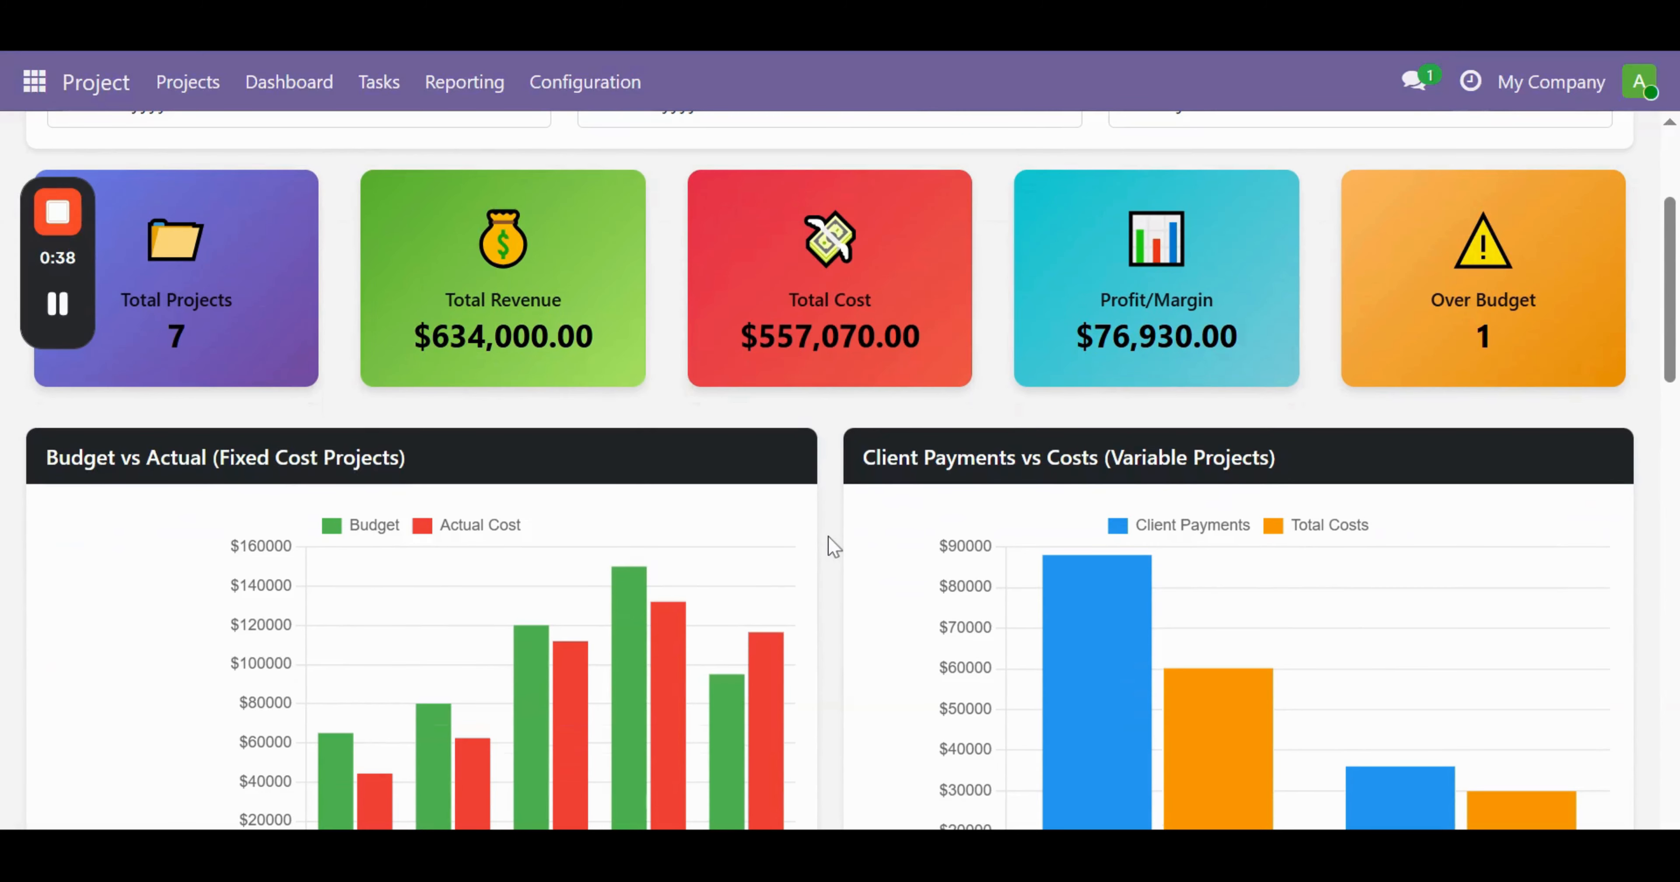
{"action": "scroll", "coordinate": [831, 547], "scroll_direction": "down", "scroll_amount": 3}
{"action": "scroll", "coordinate": [832, 547], "scroll_direction": "up", "scroll_amount": 2}
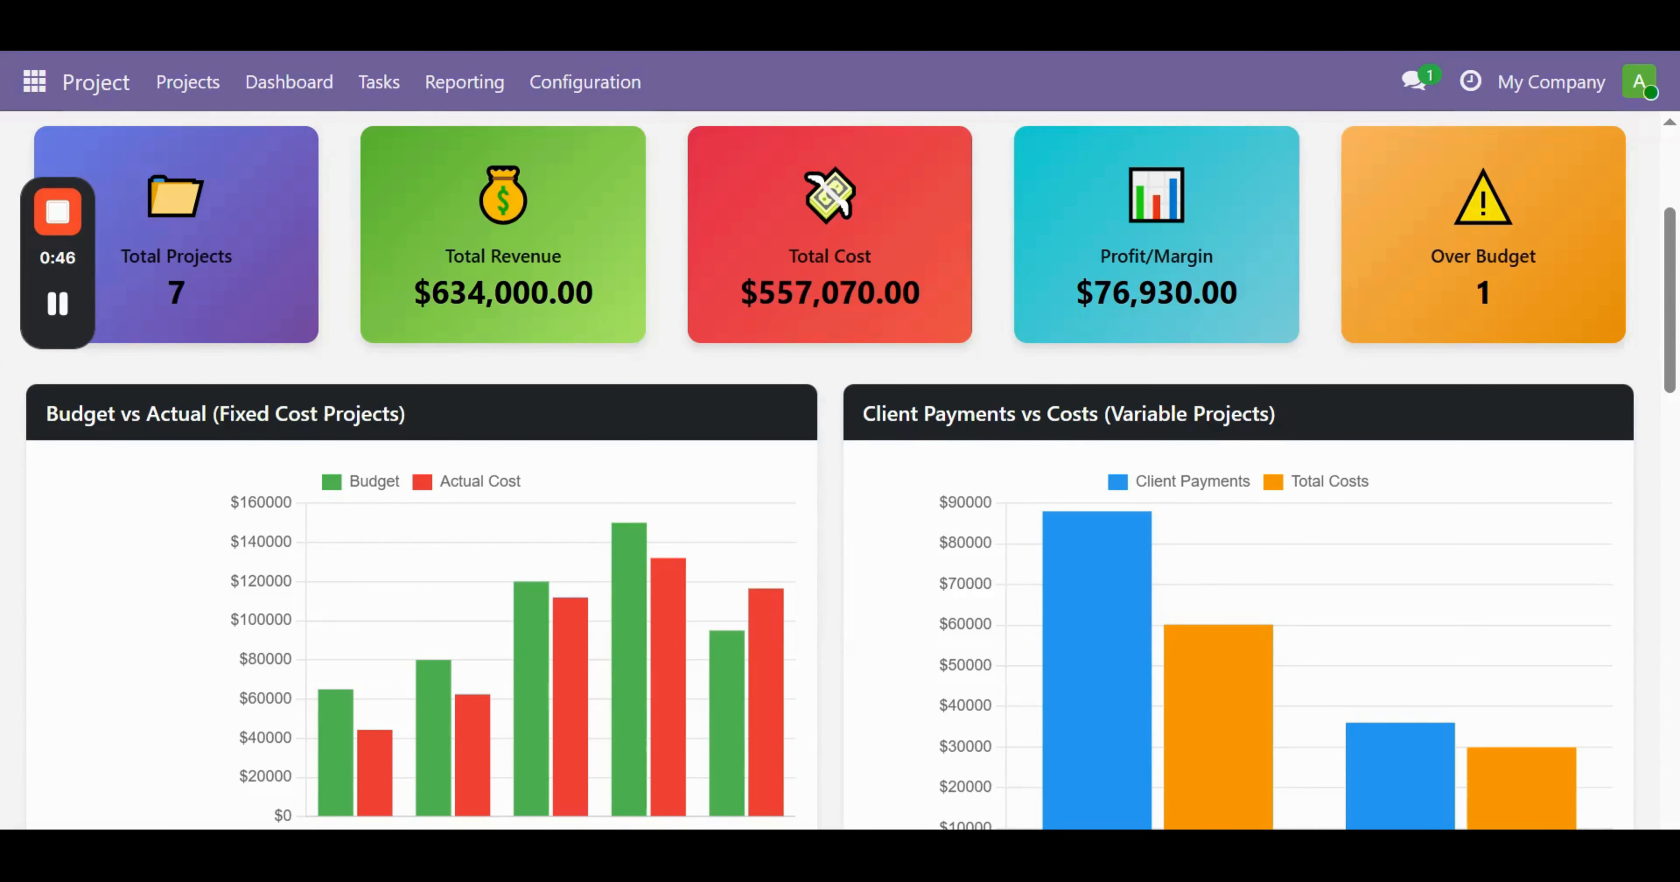
{"action": "scroll", "coordinate": [832, 528], "scroll_direction": "down", "scroll_amount": 1}
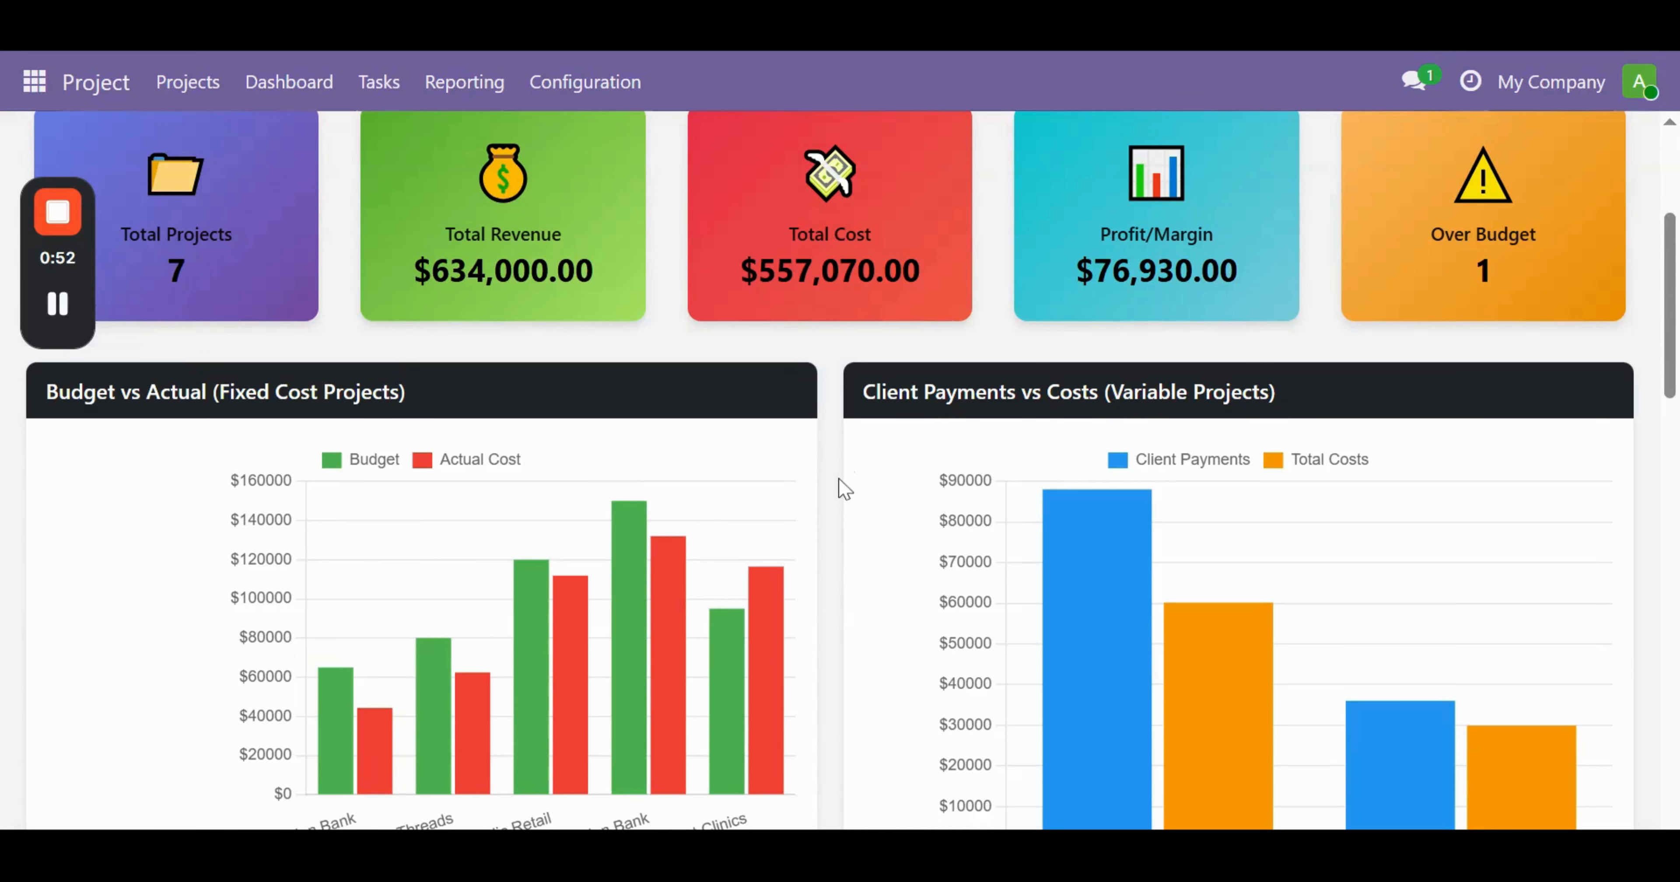
{"action": "scroll", "coordinate": [840, 481], "scroll_direction": "down", "scroll_amount": 7}
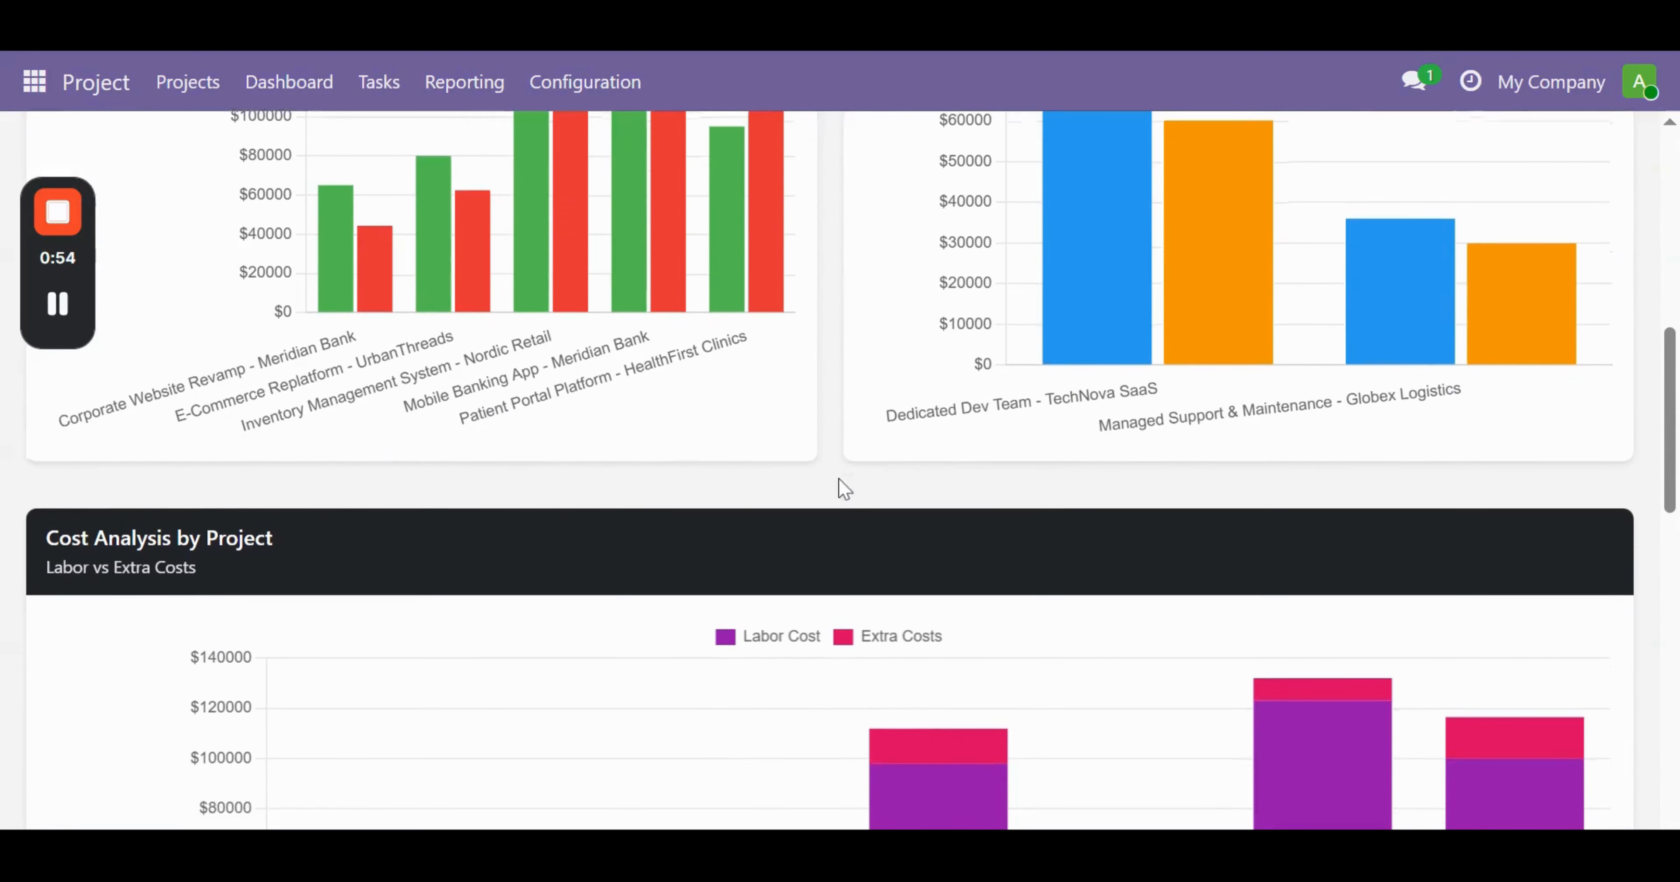
{"action": "scroll", "coordinate": [838, 478], "scroll_direction": "down", "scroll_amount": 3}
{"action": "scroll", "coordinate": [838, 478], "scroll_direction": "up", "scroll_amount": 1}
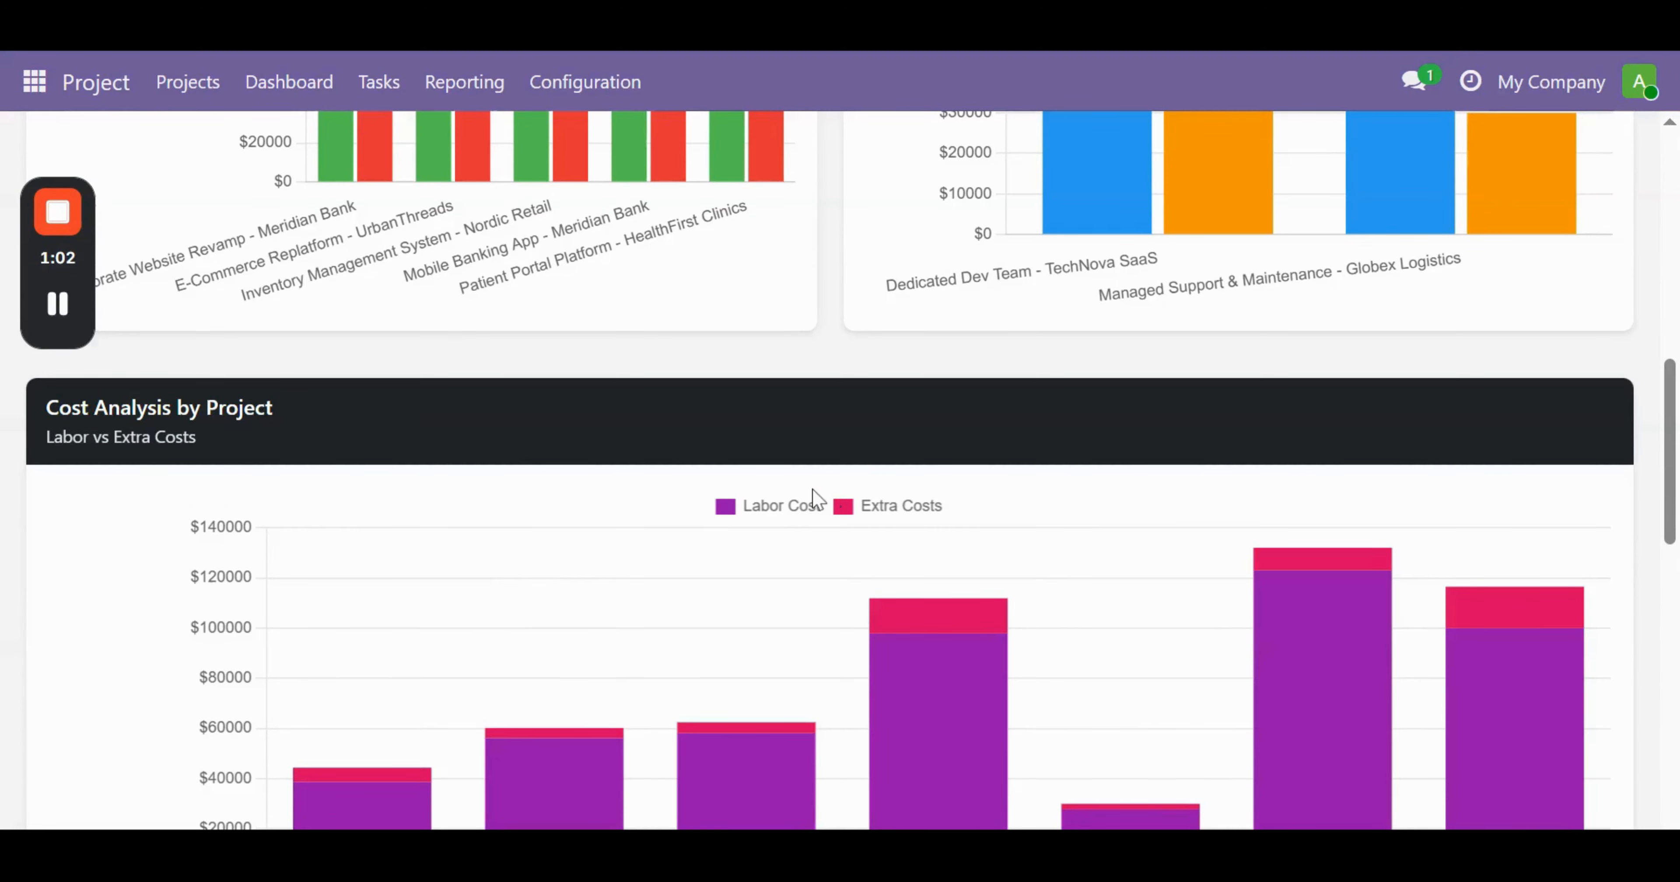
{"action": "scroll", "coordinate": [821, 499], "scroll_direction": "down", "scroll_amount": 1}
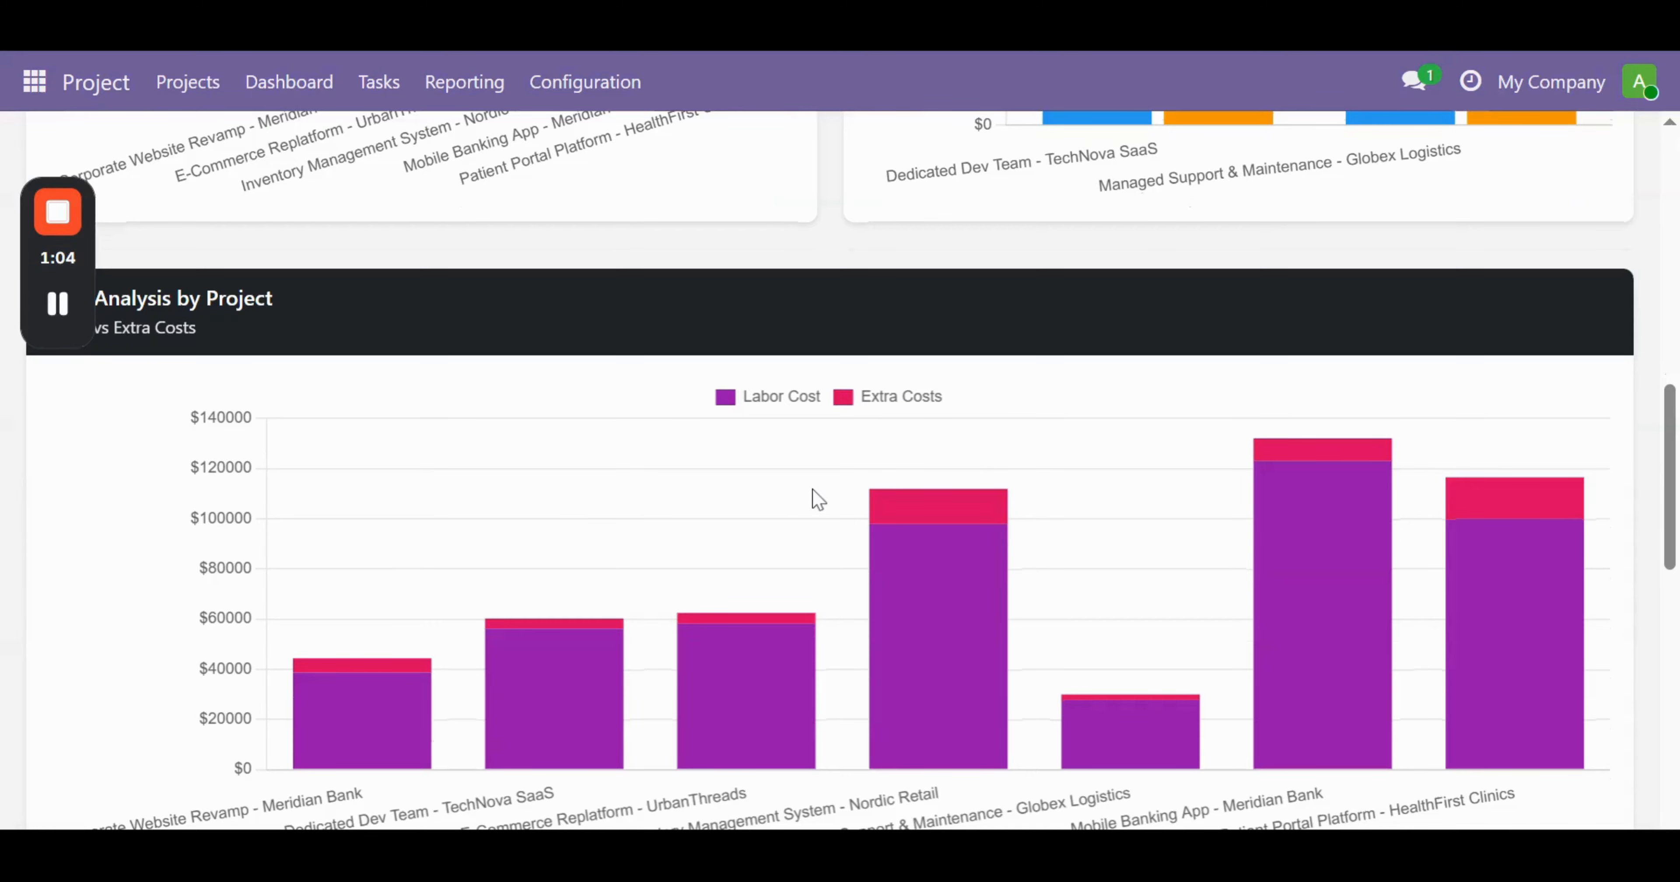
{"action": "scroll", "coordinate": [818, 499], "scroll_direction": "down", "scroll_amount": 5}
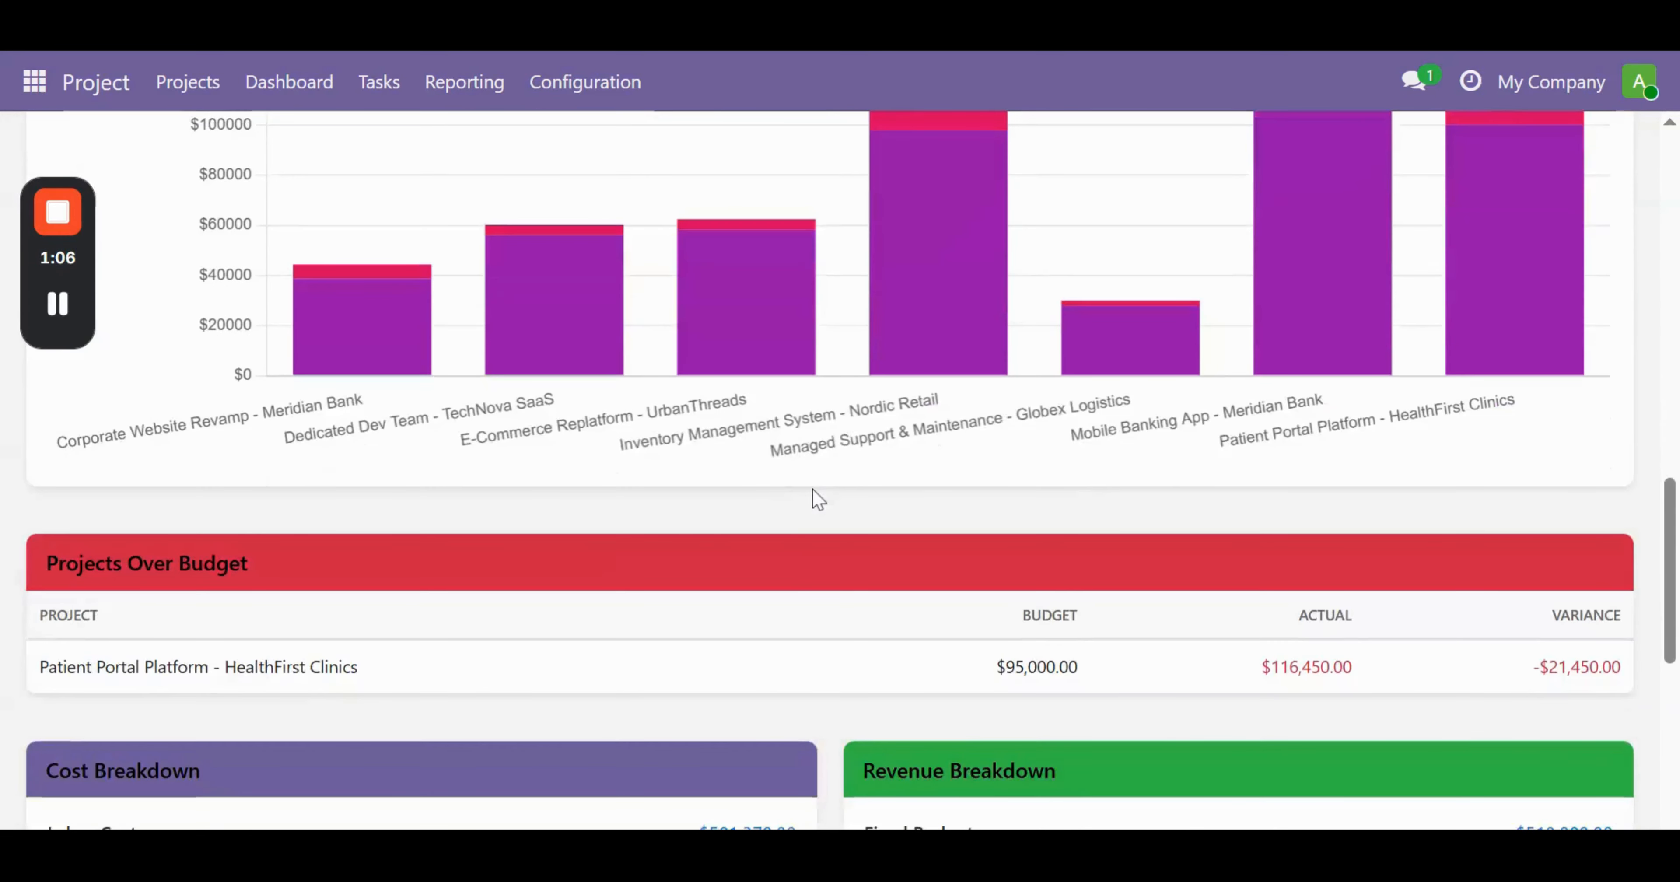
Examine the over-budget projects, the cost and revenue breakdowns, and the complete project budget details table.
{"action": "scroll", "coordinate": [818, 500], "scroll_direction": "up", "scroll_amount": 1}
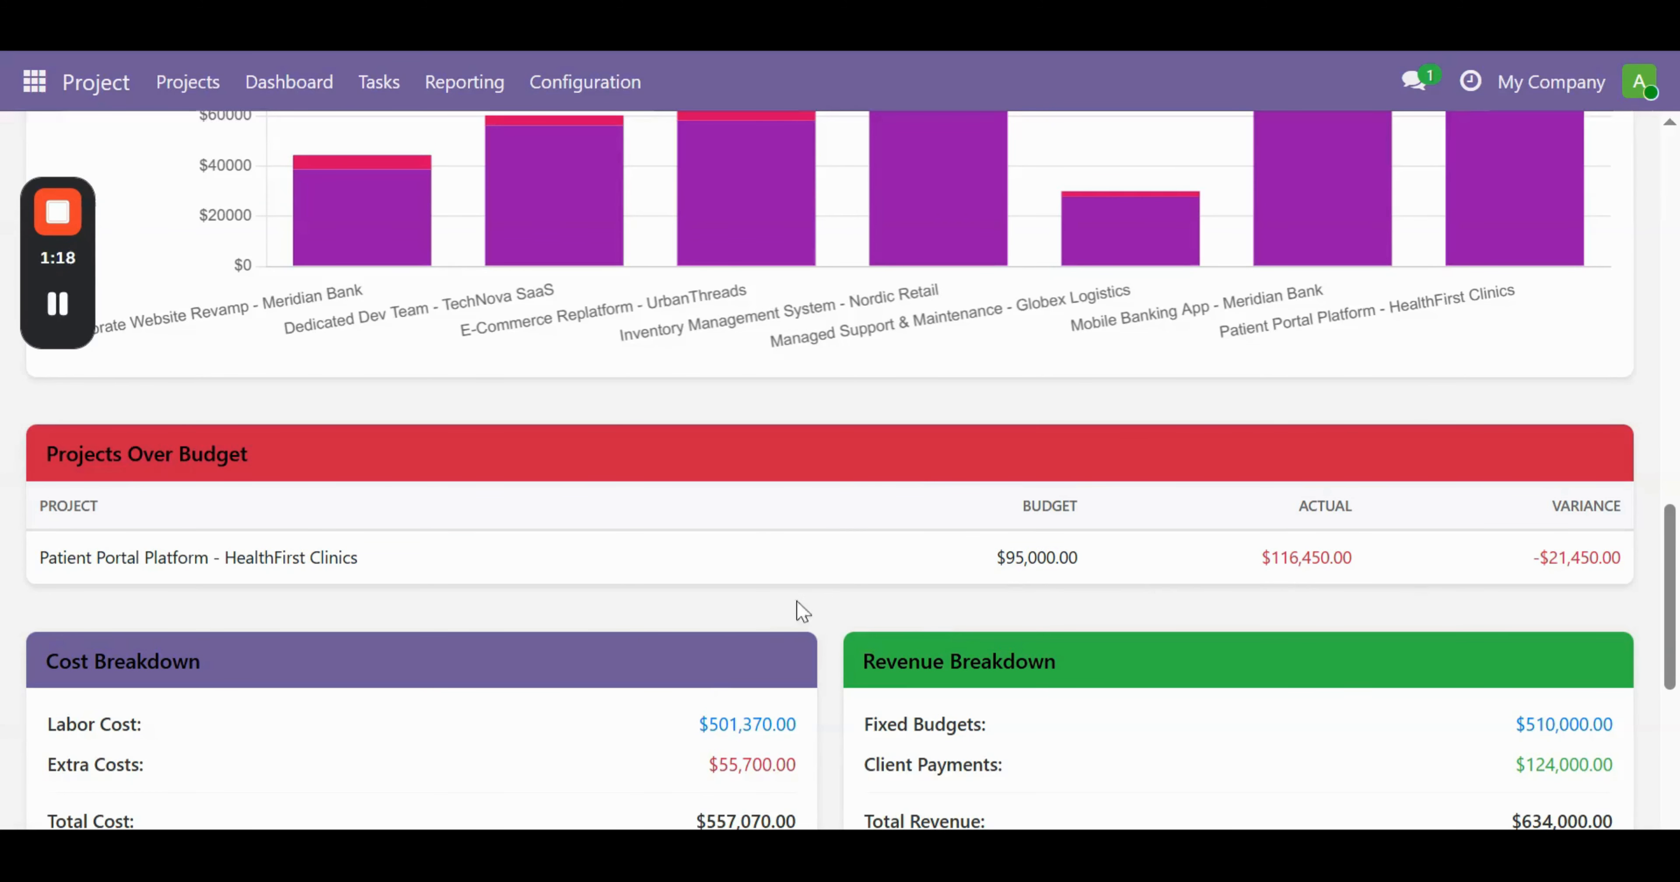
{"action": "scroll", "coordinate": [808, 610], "scroll_direction": "down", "scroll_amount": 3}
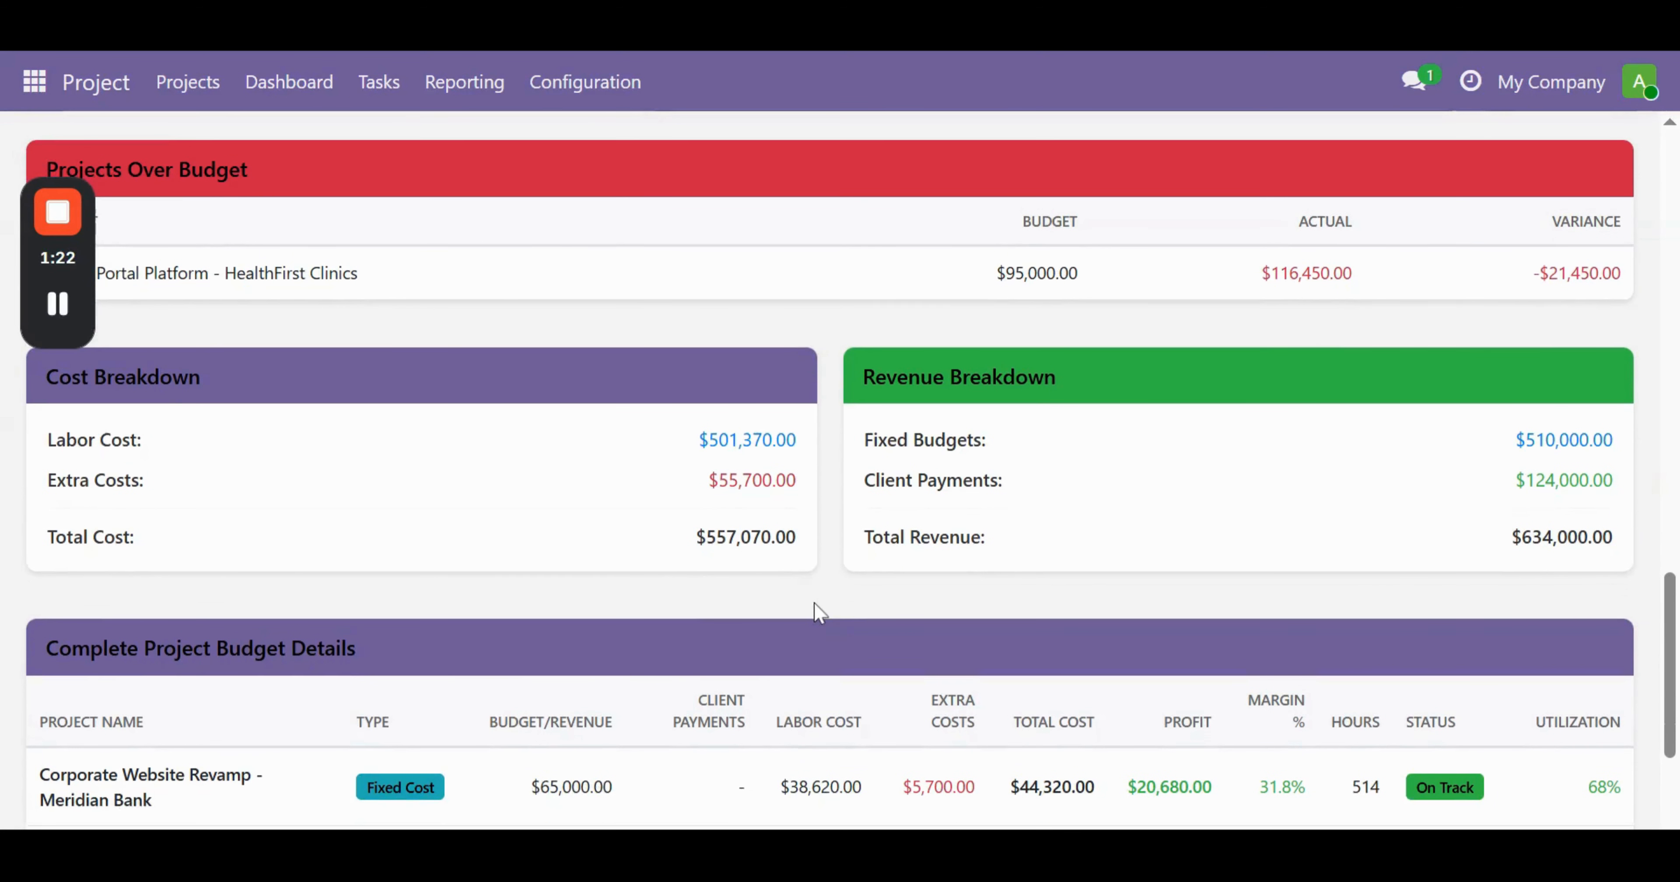
{"action": "scroll", "coordinate": [814, 603], "scroll_direction": "down", "scroll_amount": 2}
{"action": "scroll", "coordinate": [816, 610], "scroll_direction": "down", "scroll_amount": 3}
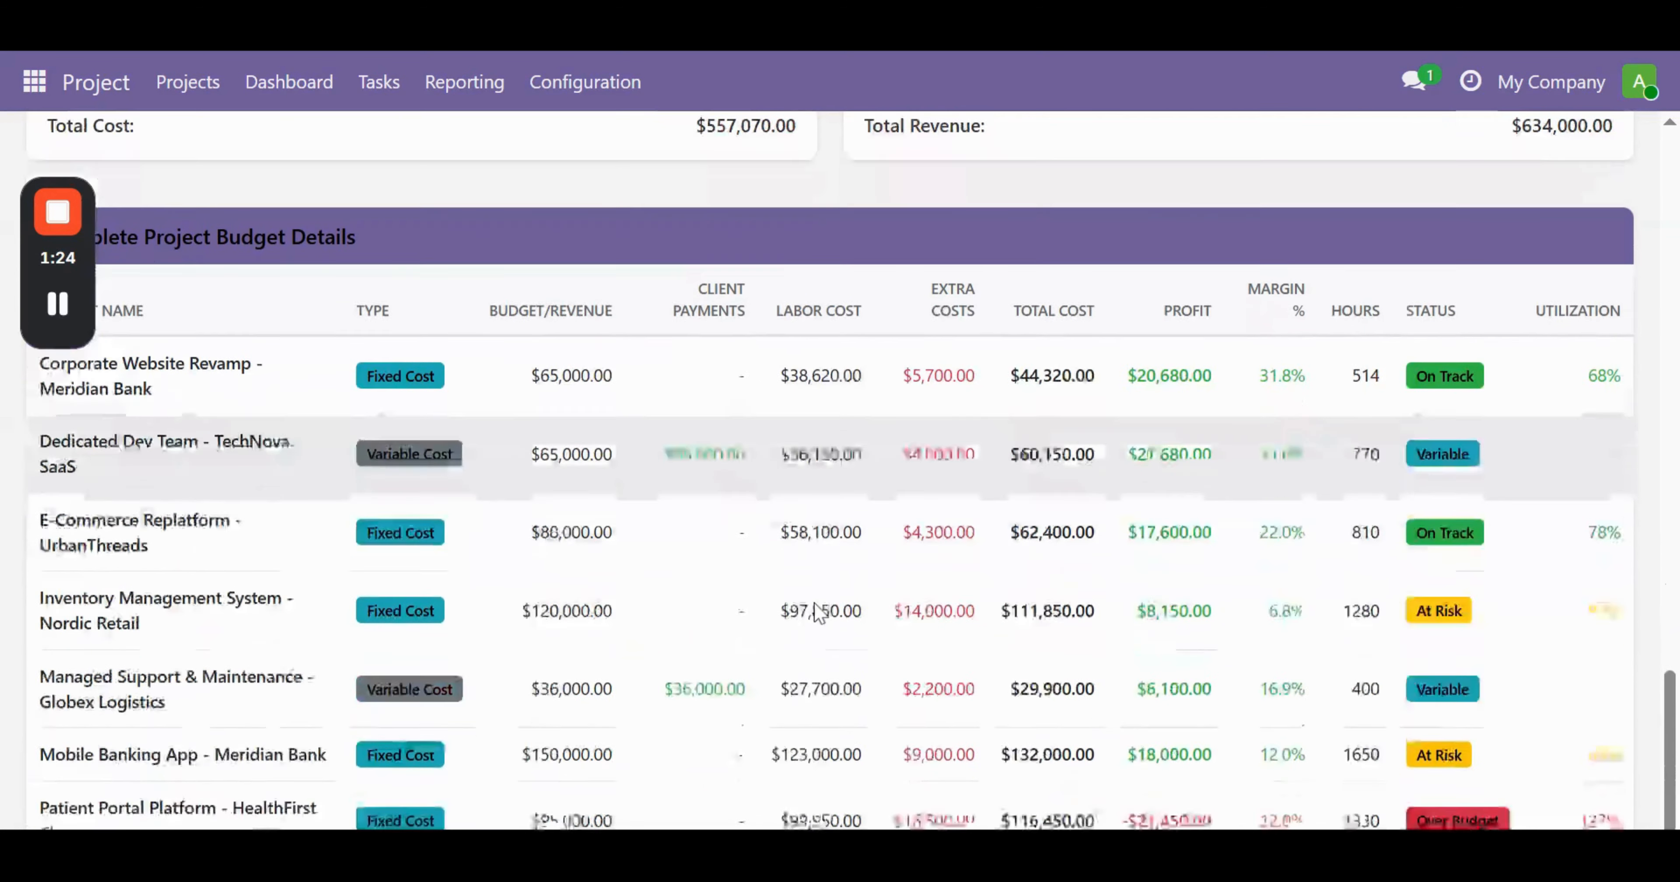
{"action": "scroll", "coordinate": [818, 613], "scroll_direction": "up", "scroll_amount": 1}
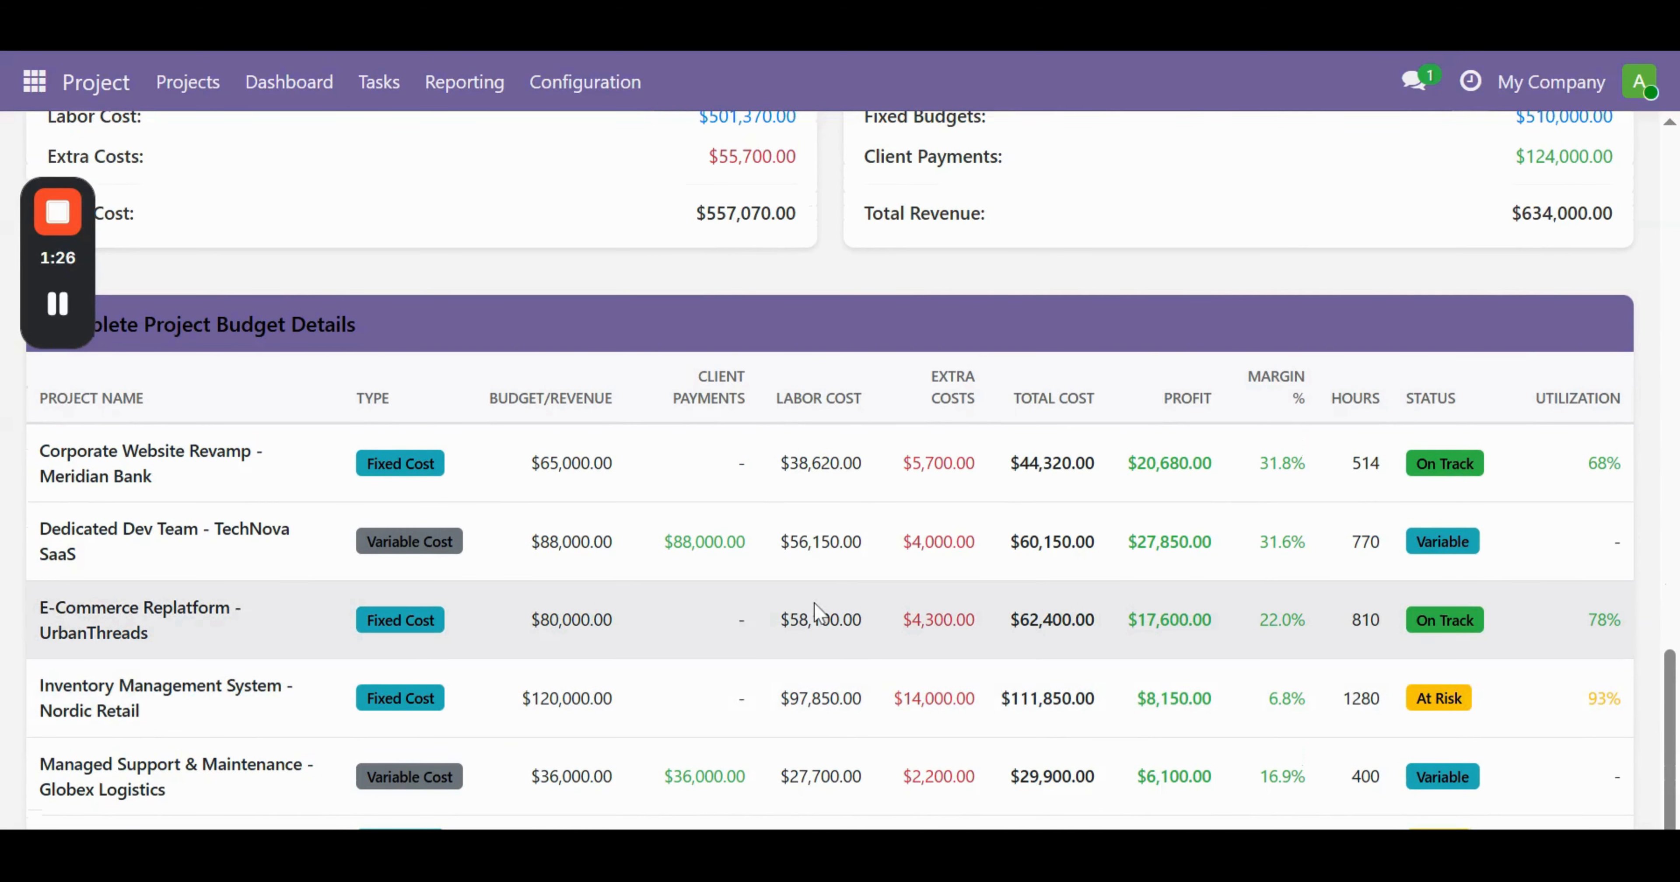
{"action": "scroll", "coordinate": [813, 602], "scroll_direction": "down", "scroll_amount": 1}
{"action": "scroll", "coordinate": [819, 613], "scroll_direction": "down", "scroll_amount": 1}
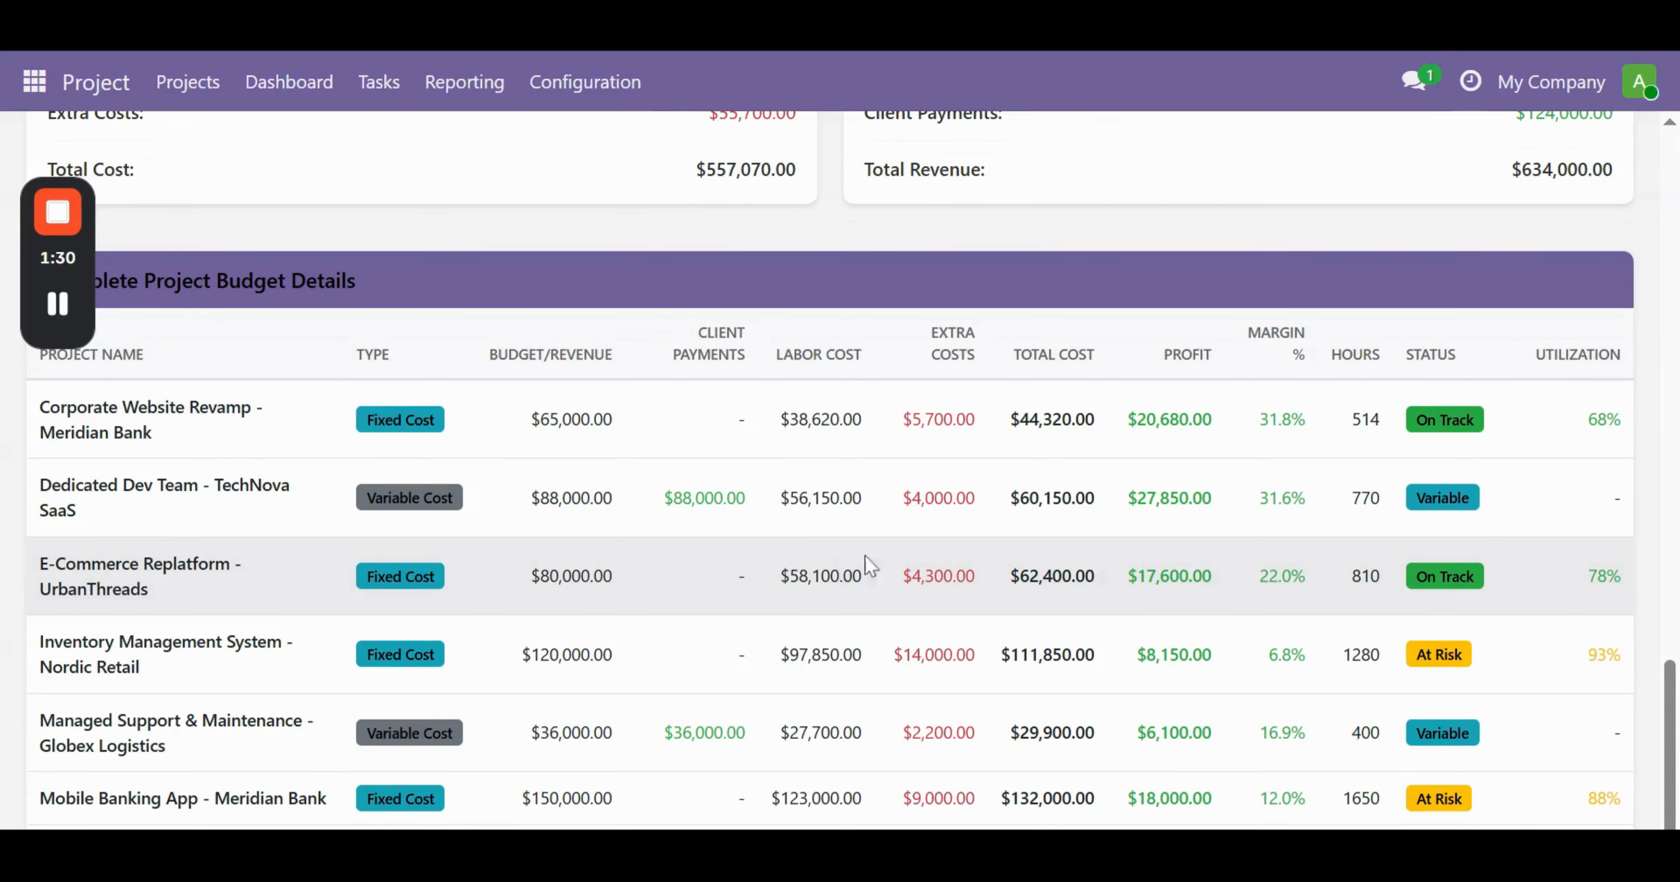
{"action": "scroll", "coordinate": [725, 566], "scroll_direction": "up", "scroll_amount": 5}
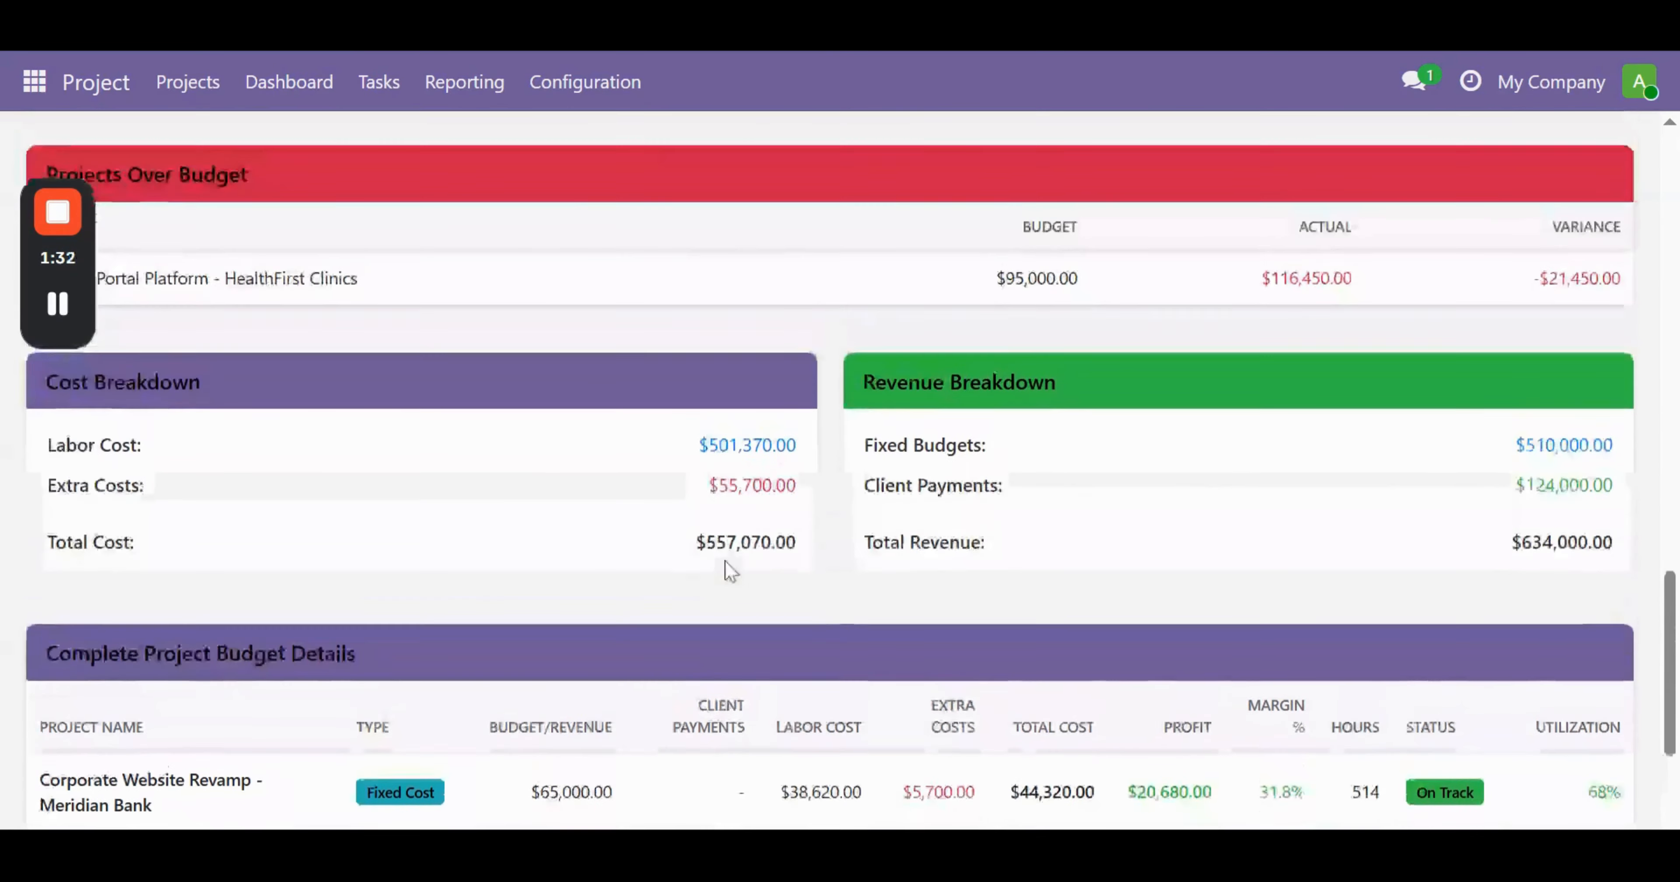
{"action": "scroll", "coordinate": [812, 659], "scroll_direction": "down", "scroll_amount": 5}
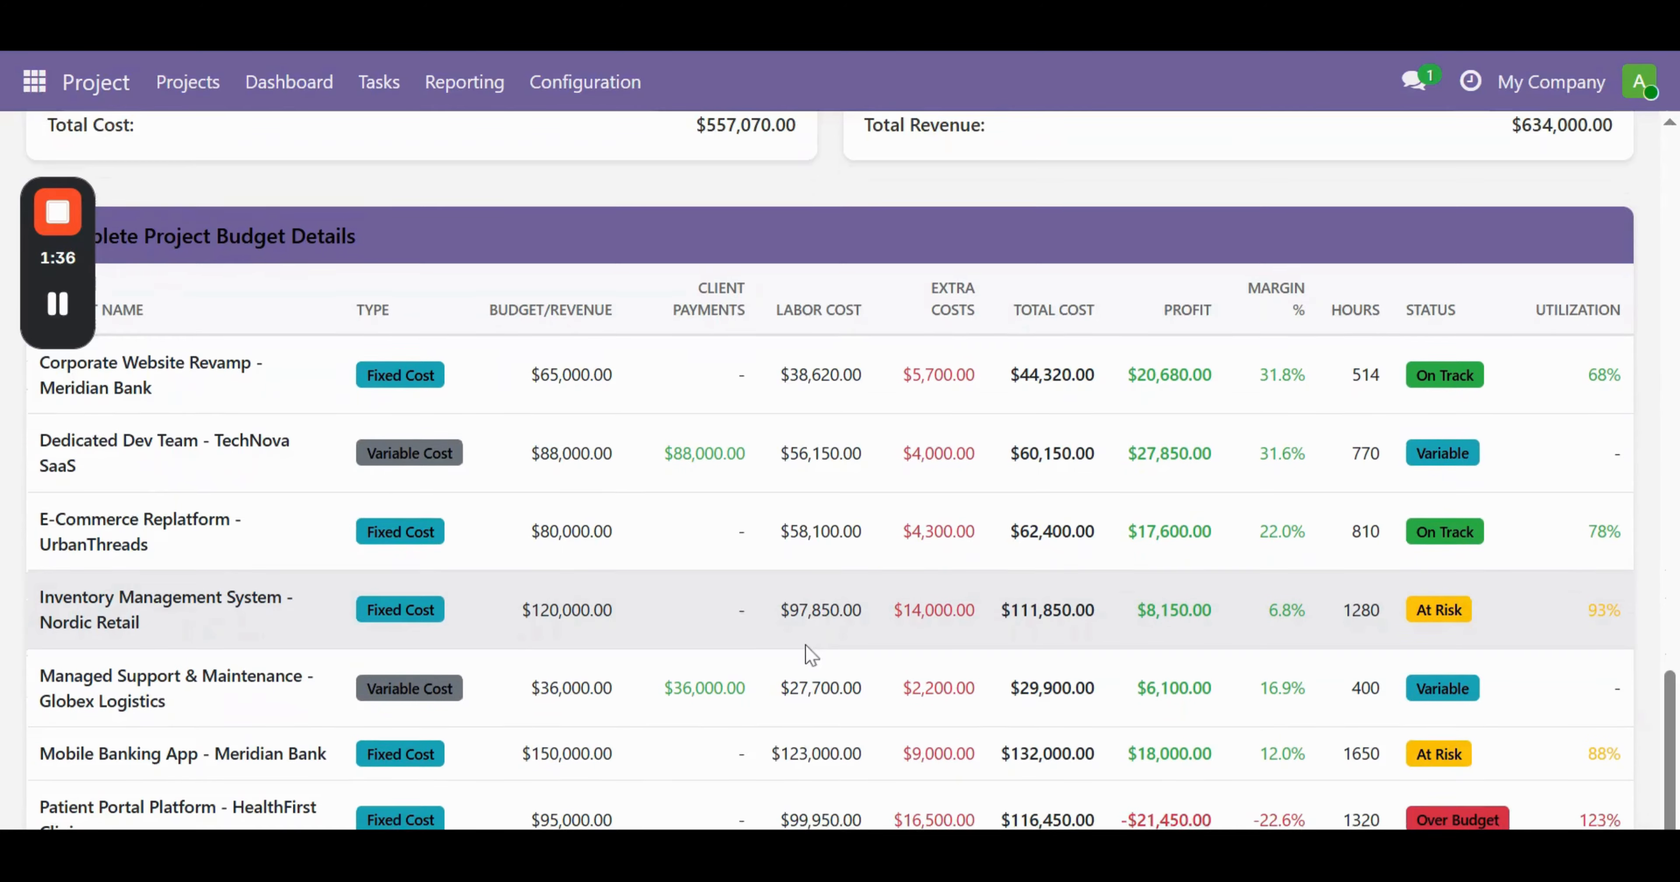
{"action": "scroll", "coordinate": [805, 646], "scroll_direction": "down", "scroll_amount": 1}
{"action": "scroll", "coordinate": [806, 646], "scroll_direction": "up", "scroll_amount": 1}
Compare the summary cards with the budget details table, highlighting the profit of the Corporate Website Revamp project.
{"action": "scroll", "coordinate": [805, 645], "scroll_direction": "up", "scroll_amount": 10}
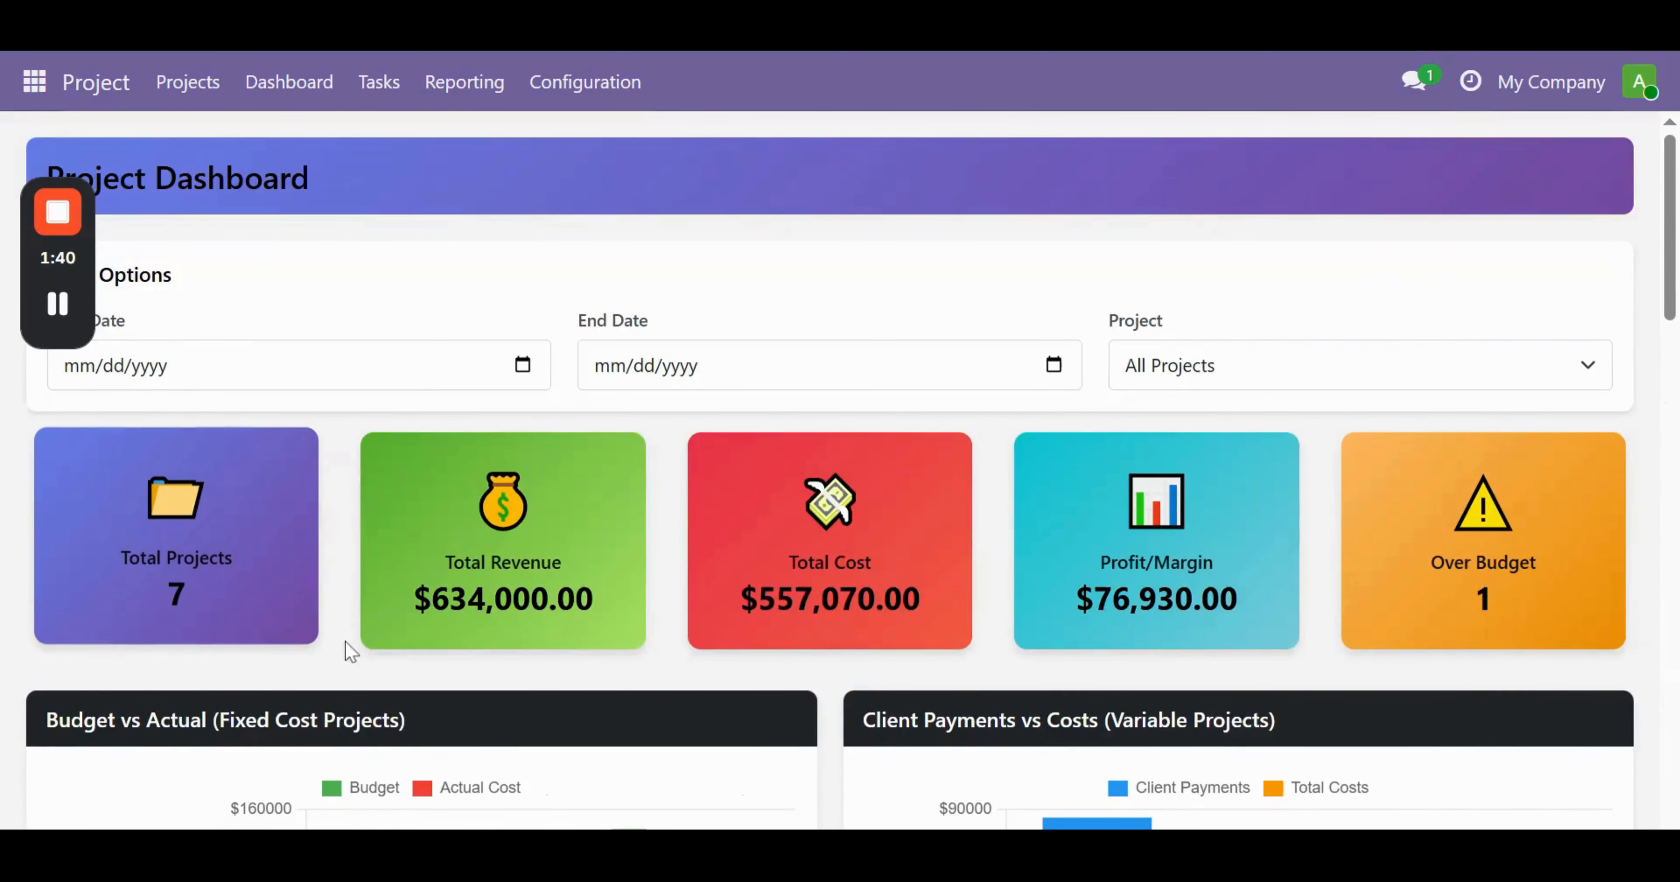
{"action": "scroll", "coordinate": [863, 675], "scroll_direction": "down", "scroll_amount": 10}
{"action": "scroll", "coordinate": [866, 679], "scroll_direction": "down", "scroll_amount": 5}
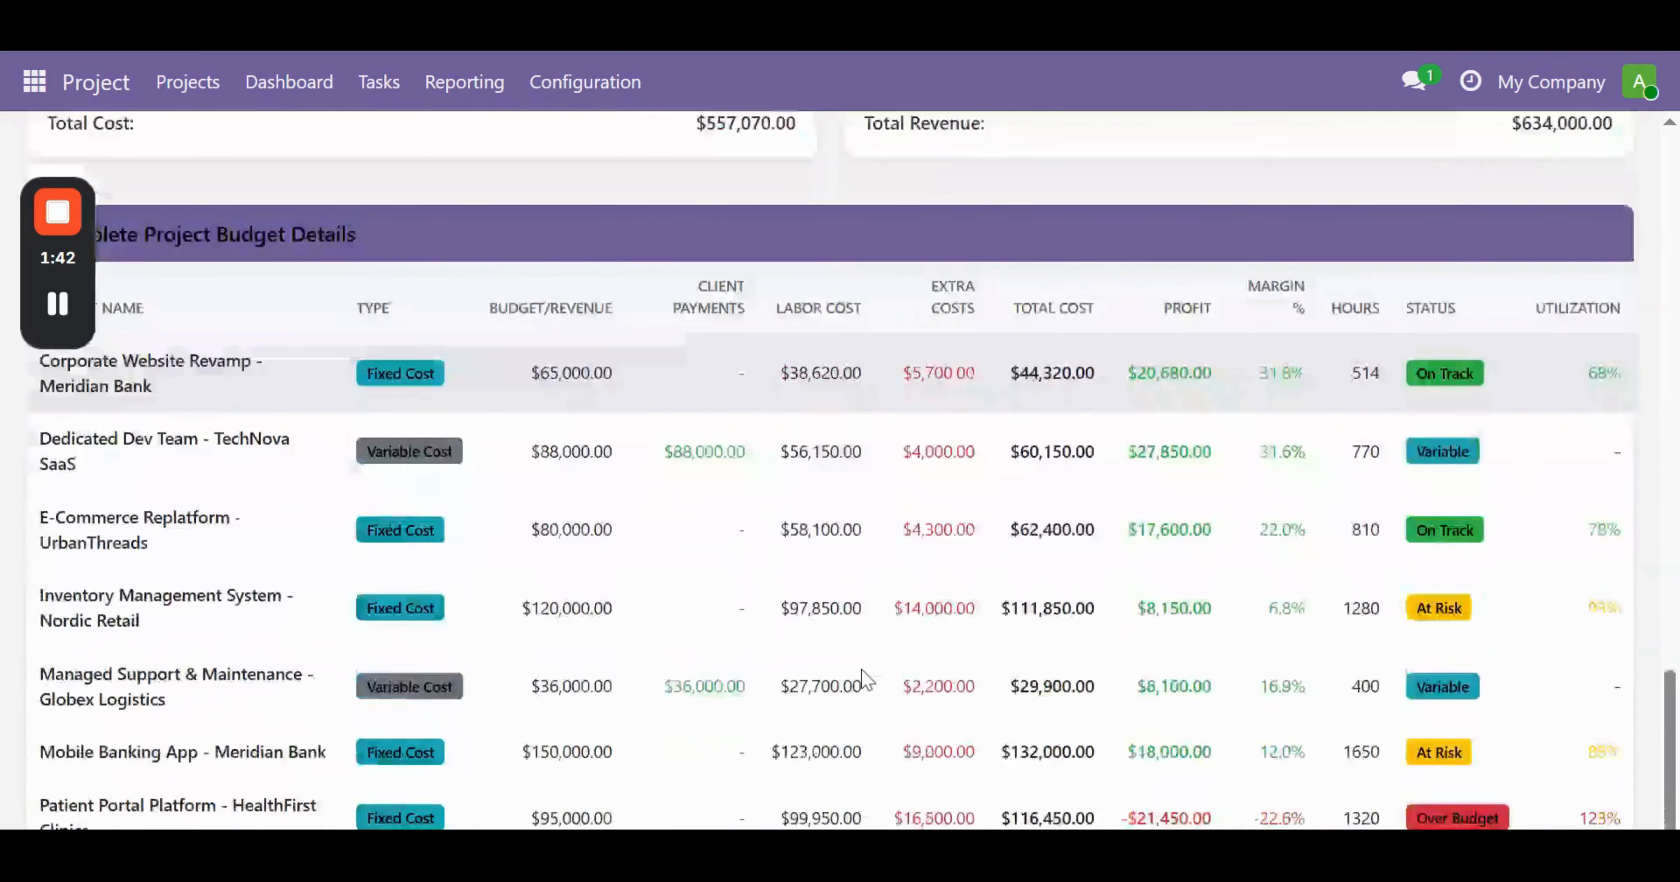
{"action": "scroll", "coordinate": [866, 678], "scroll_direction": "up", "scroll_amount": 2}
{"action": "scroll", "coordinate": [866, 678], "scroll_direction": "down", "scroll_amount": 2}
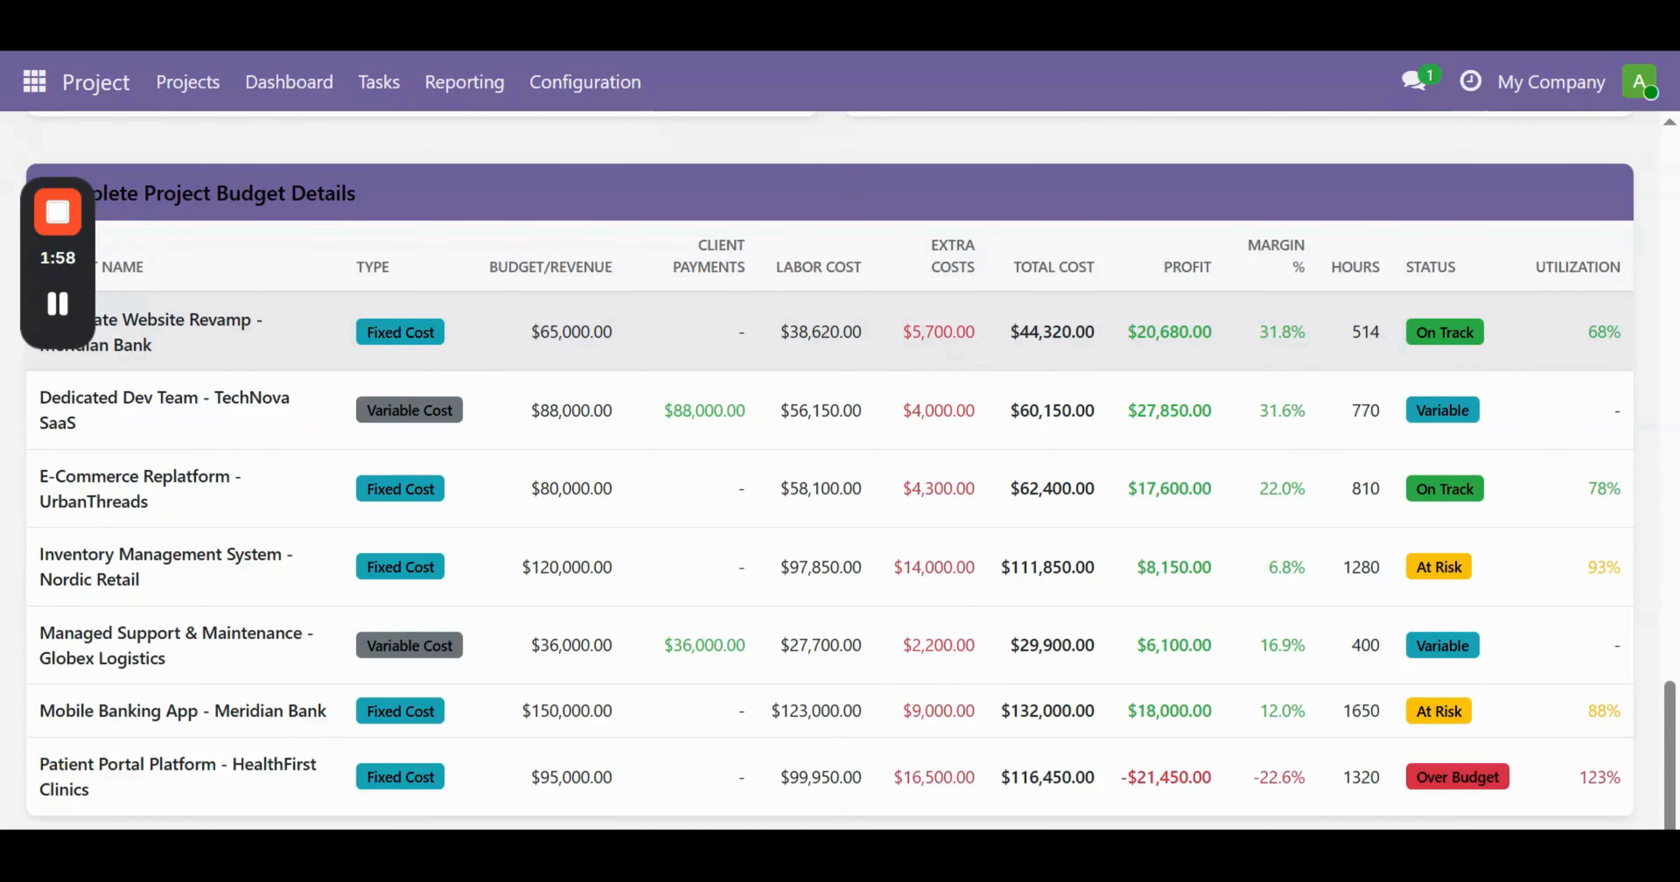
{"action": "left_click_drag", "start_coordinate": [1126, 333], "coordinate": [1214, 335]}
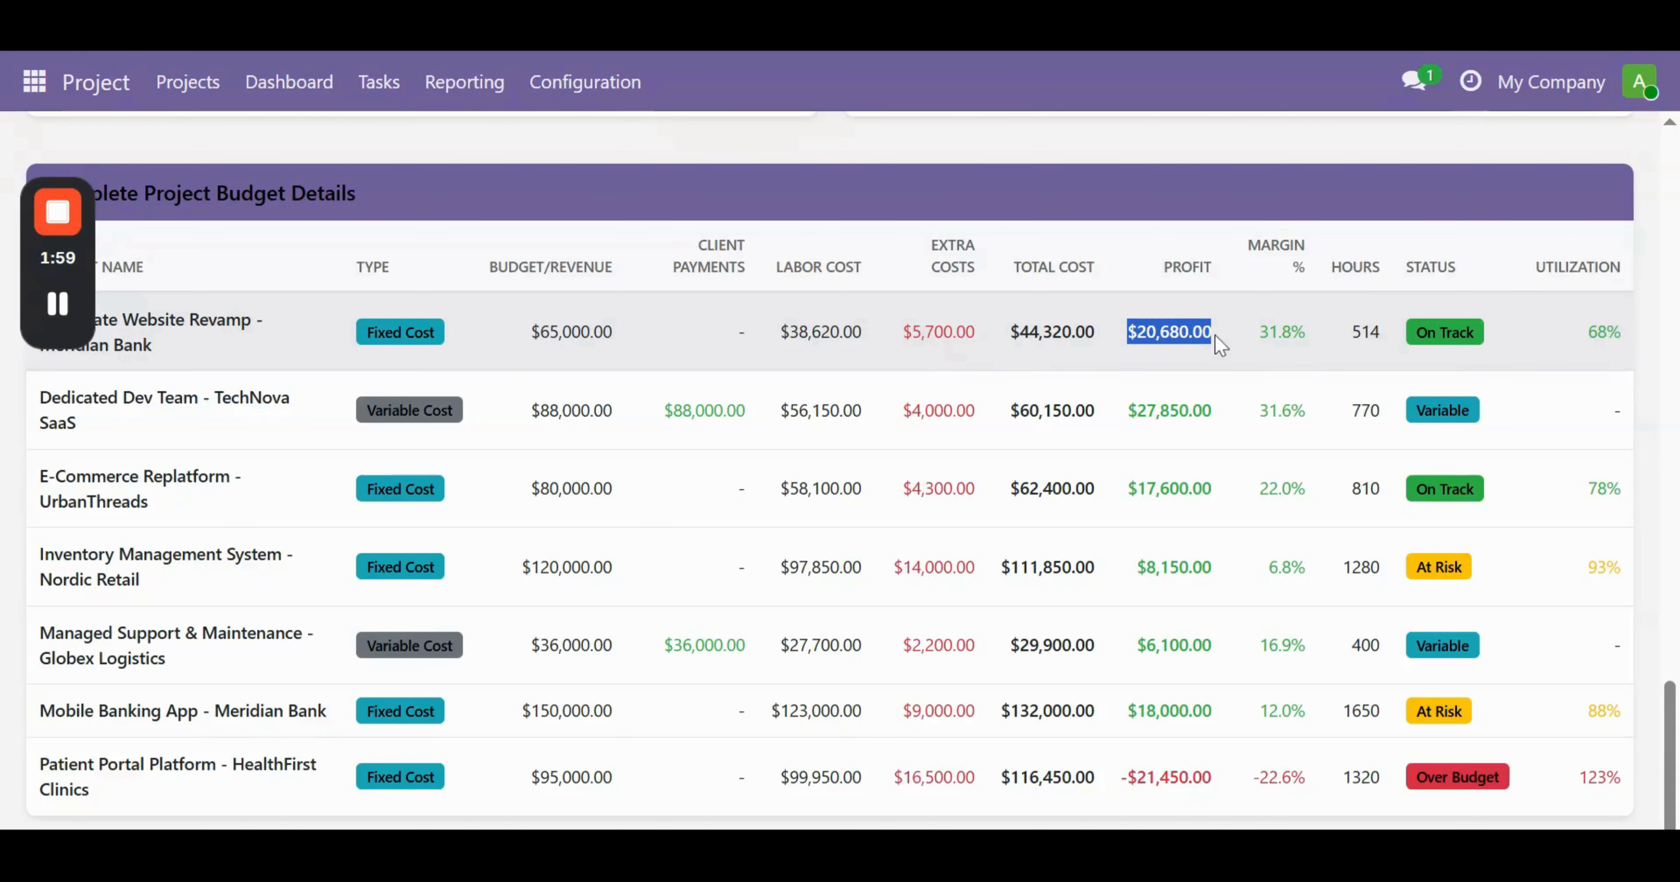
{"action": "left_click", "coordinate": [1280, 346]}
{"action": "scroll", "coordinate": [1319, 457], "scroll_direction": "up", "scroll_amount": 17}
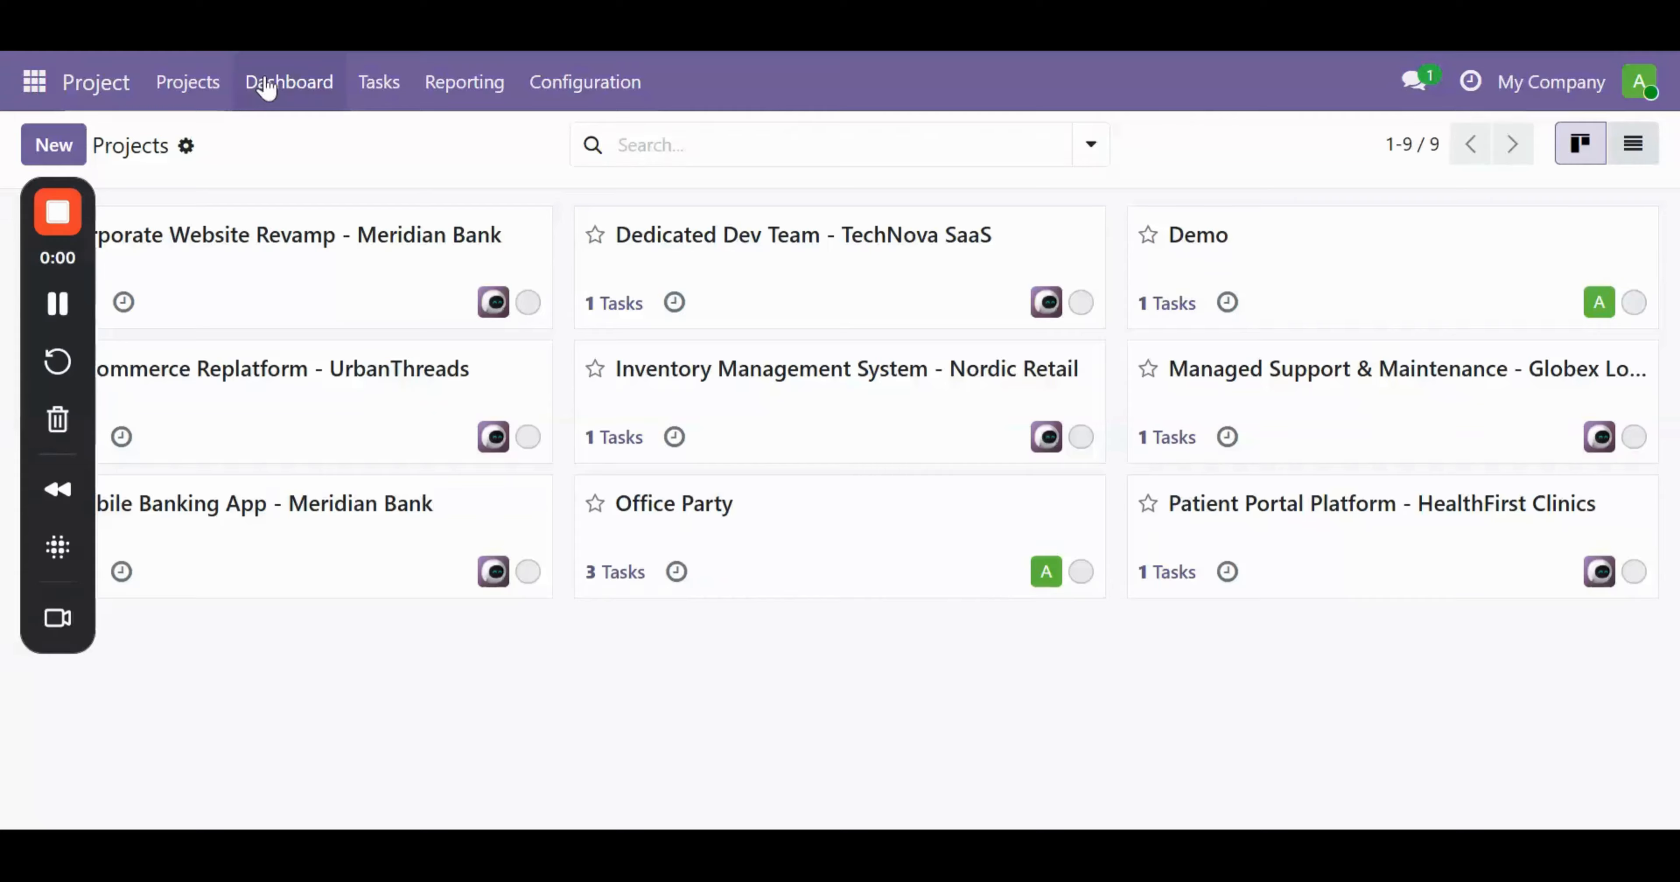
View the project dashboard and open the Corporate Website Revamp - Meridian Bank project from the projects list.
{"action": "left_click", "coordinate": [266, 82]}
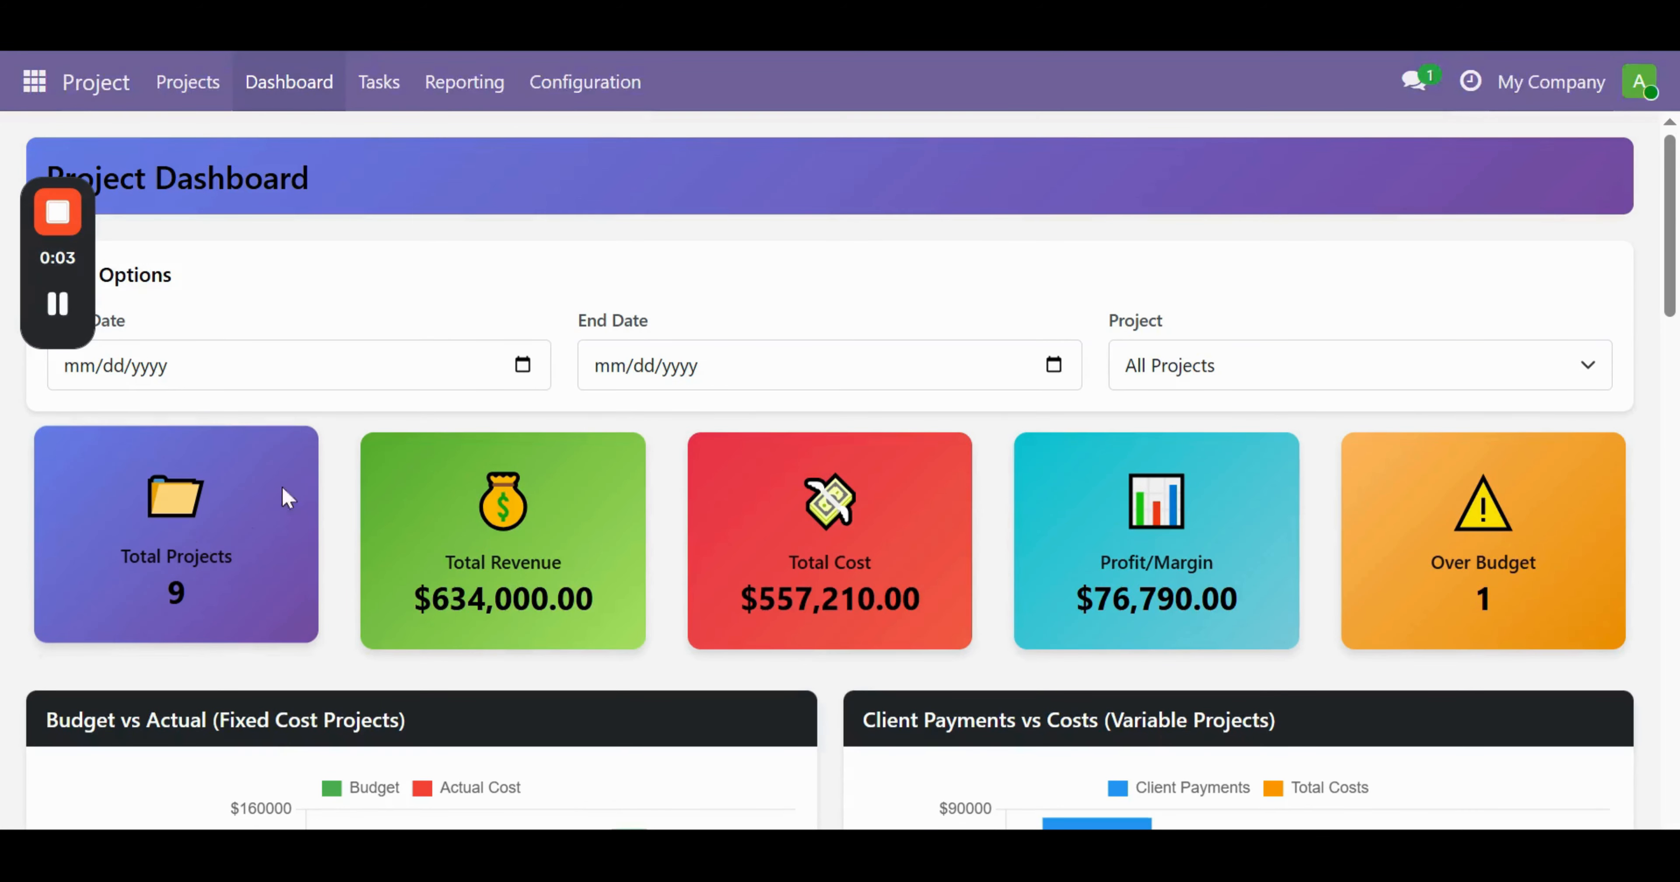
{"action": "left_click", "coordinate": [181, 83]}
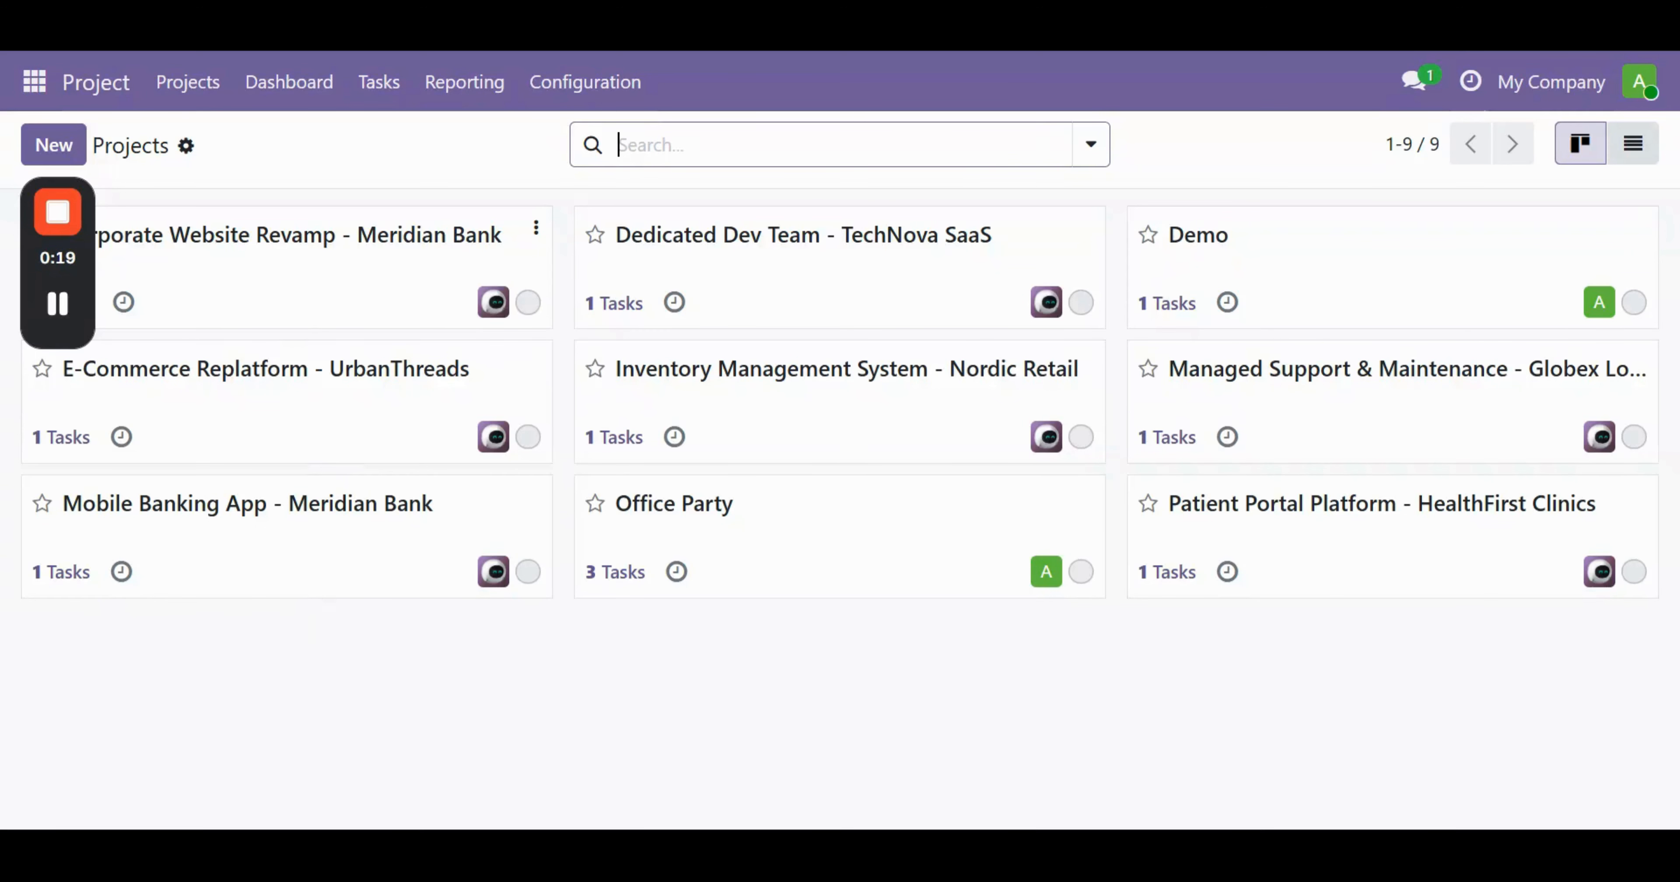
{"action": "left_click", "coordinate": [263, 291]}
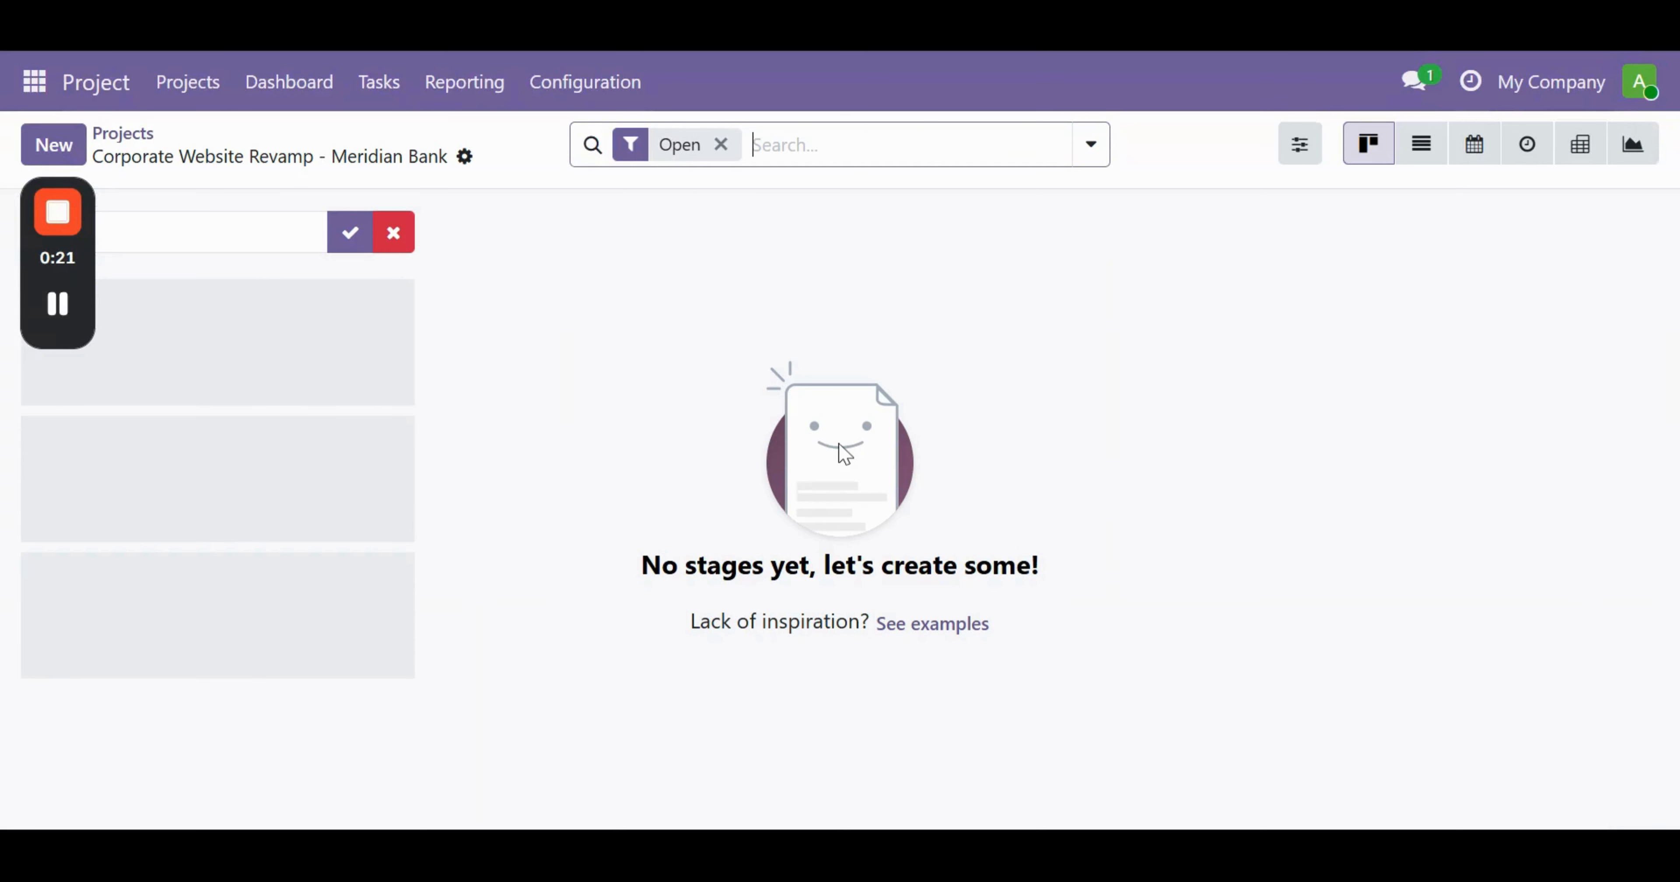
{"action": "mouse_move", "coordinate": [19, 204]}
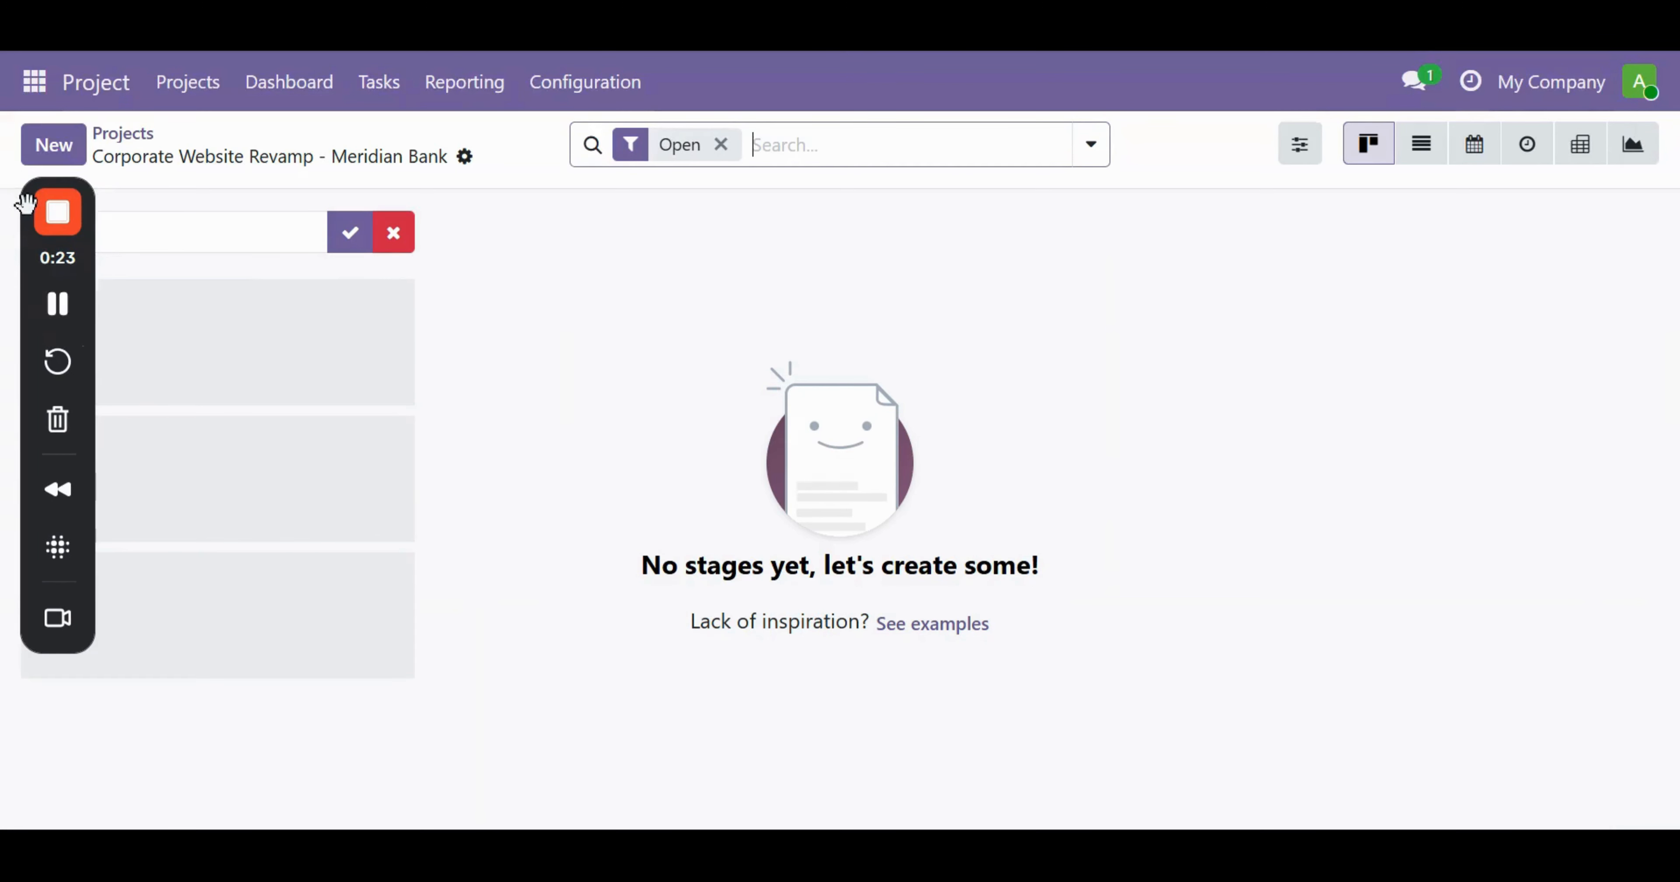
{"action": "left_click_drag", "start_coordinate": [20, 204], "coordinate": [1599, 224]}
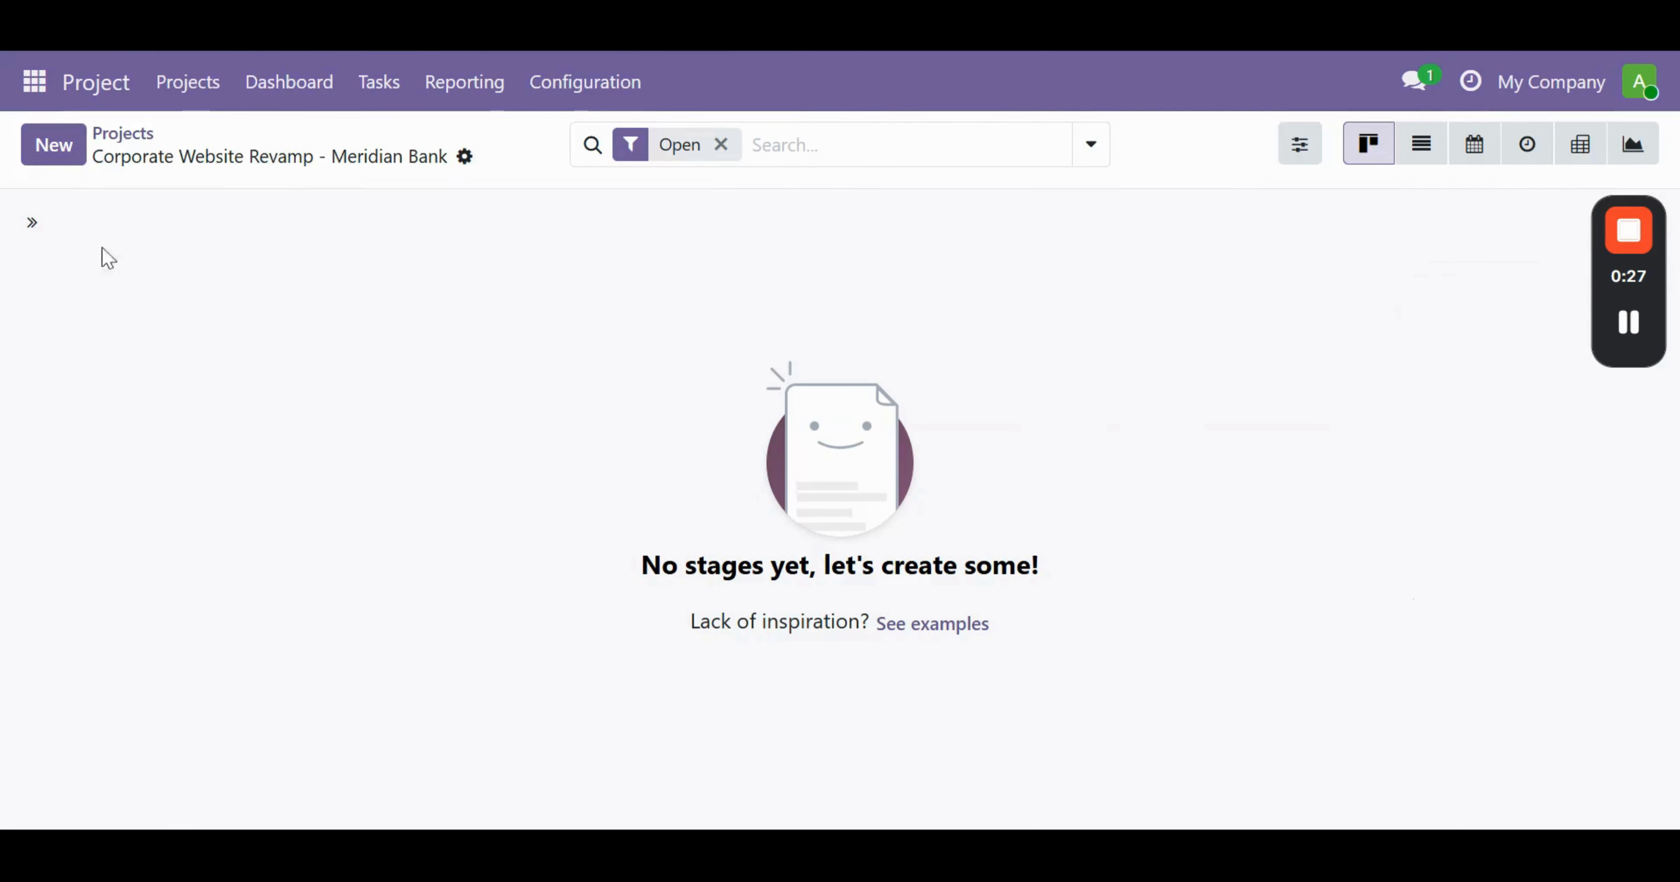
Add a stage named "Initial Stage" to the project's task board.
{"action": "left_click", "coordinate": [46, 235]}
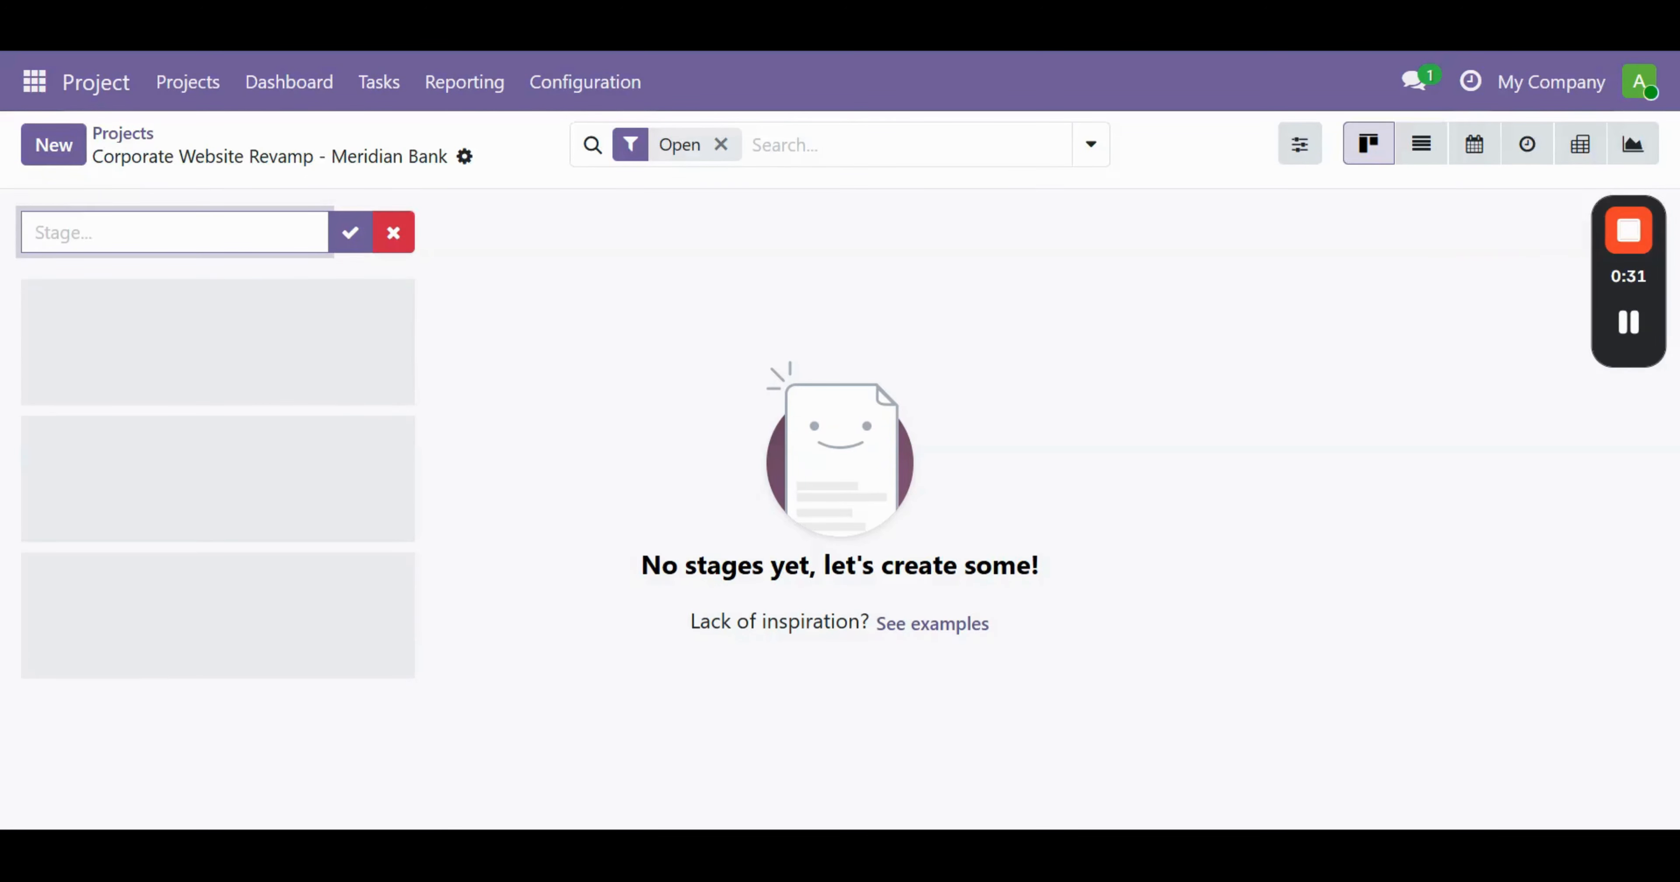
{"action": "type", "text": "Initial Stage"}
{"action": "left_click", "coordinate": [350, 230]}
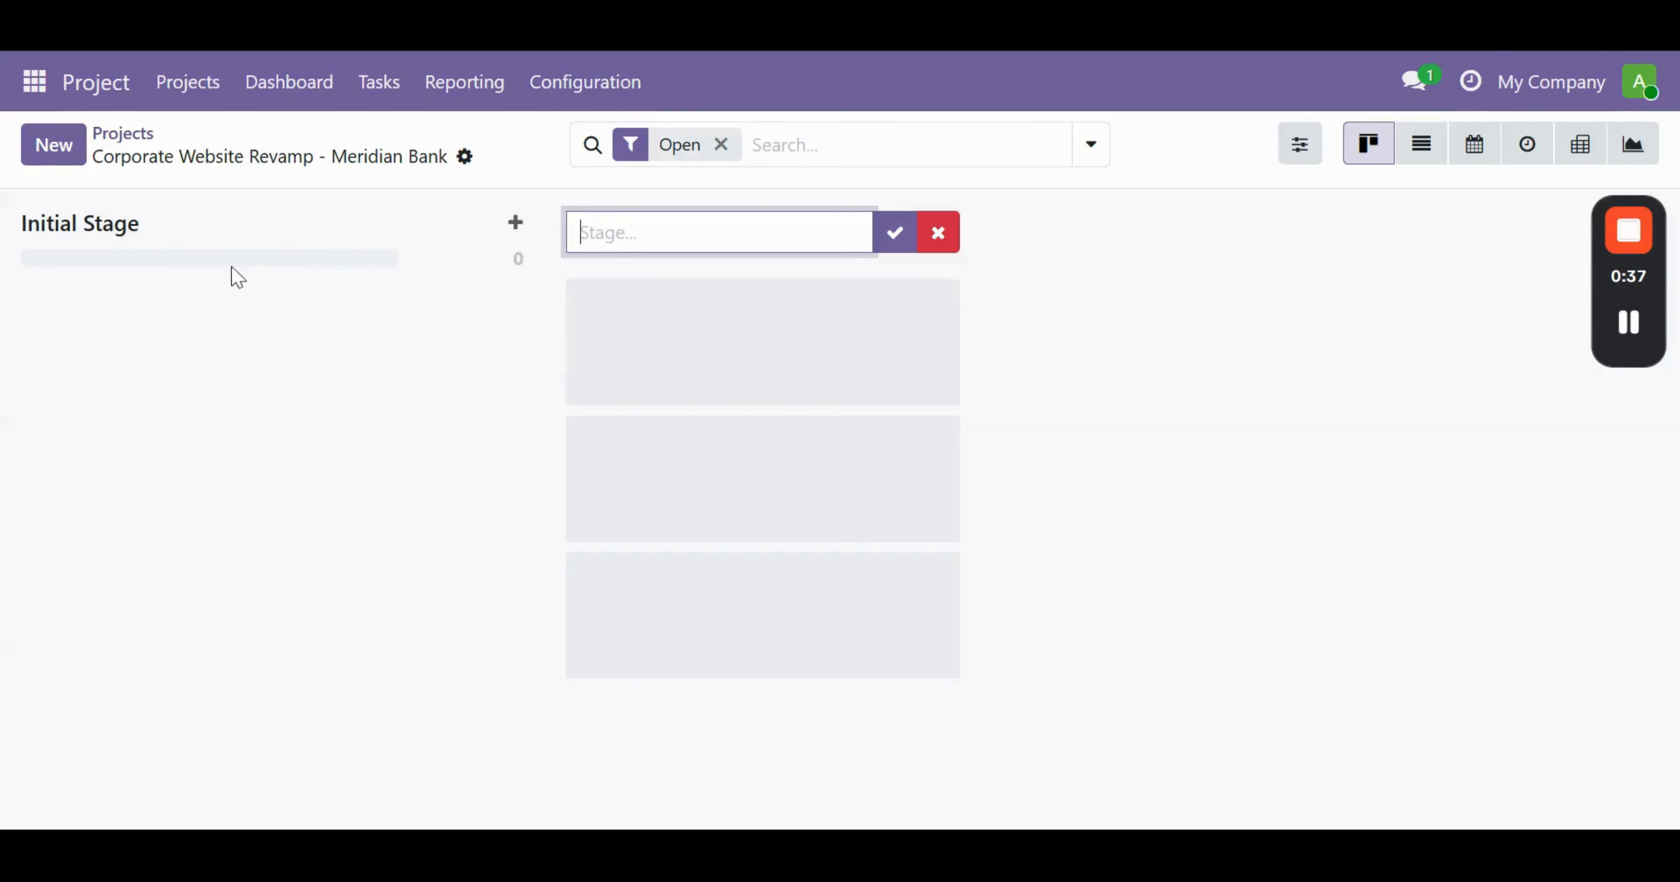
Create a task titled "Website Design" in Initial Stage, assign it to Administrator, and discard the next blank task form.
{"action": "left_click", "coordinate": [518, 227]}
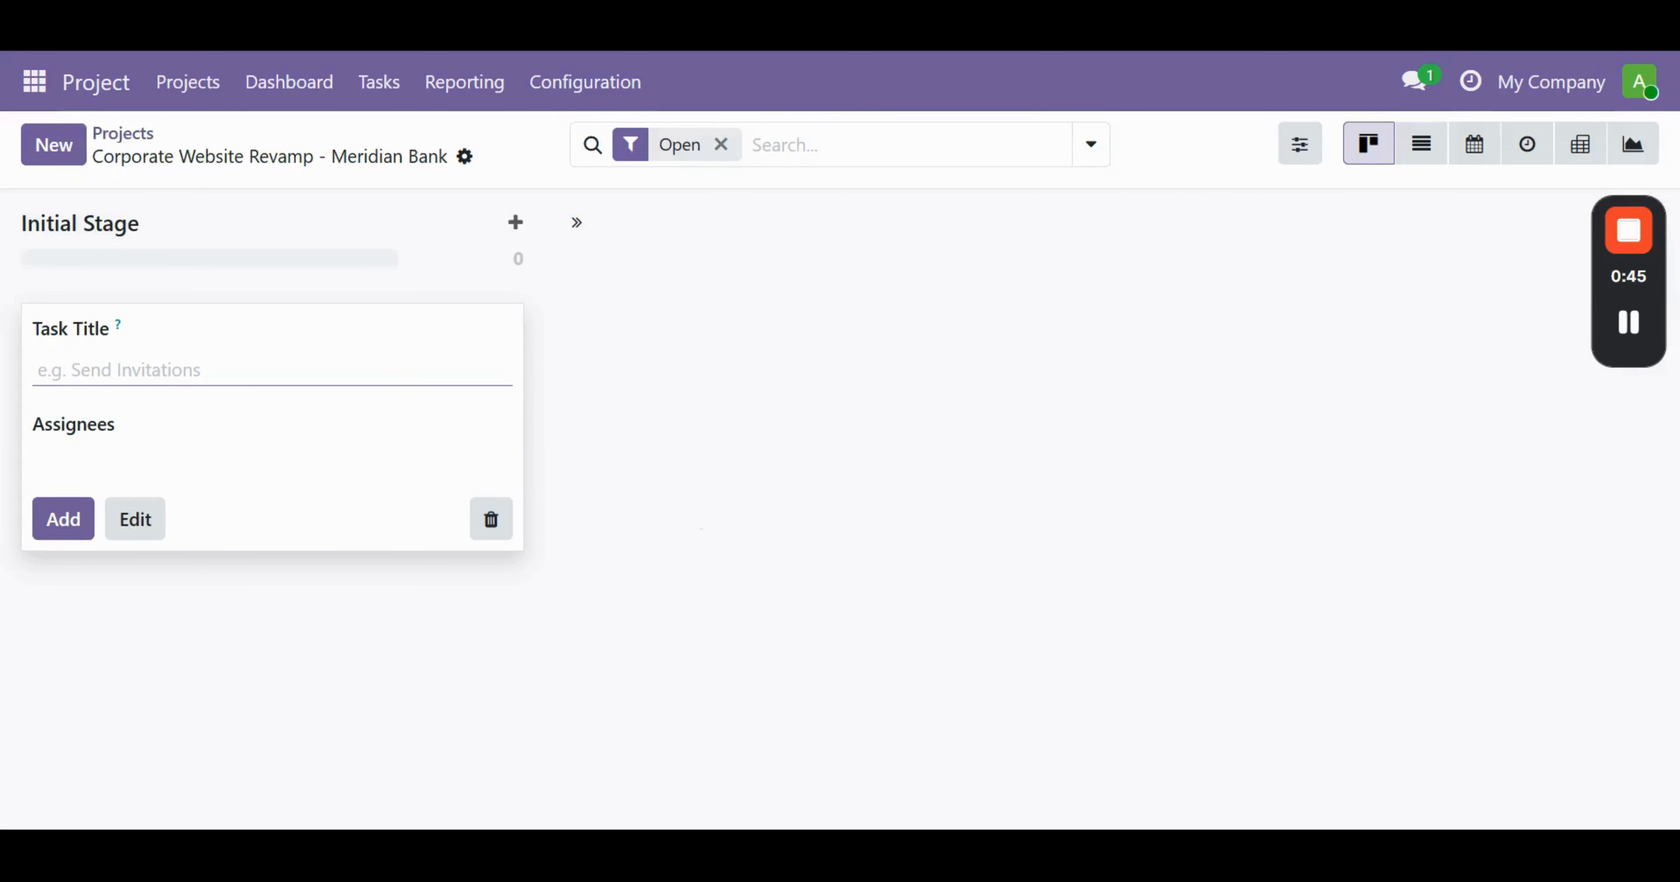
{"action": "type", "text": "Website "}
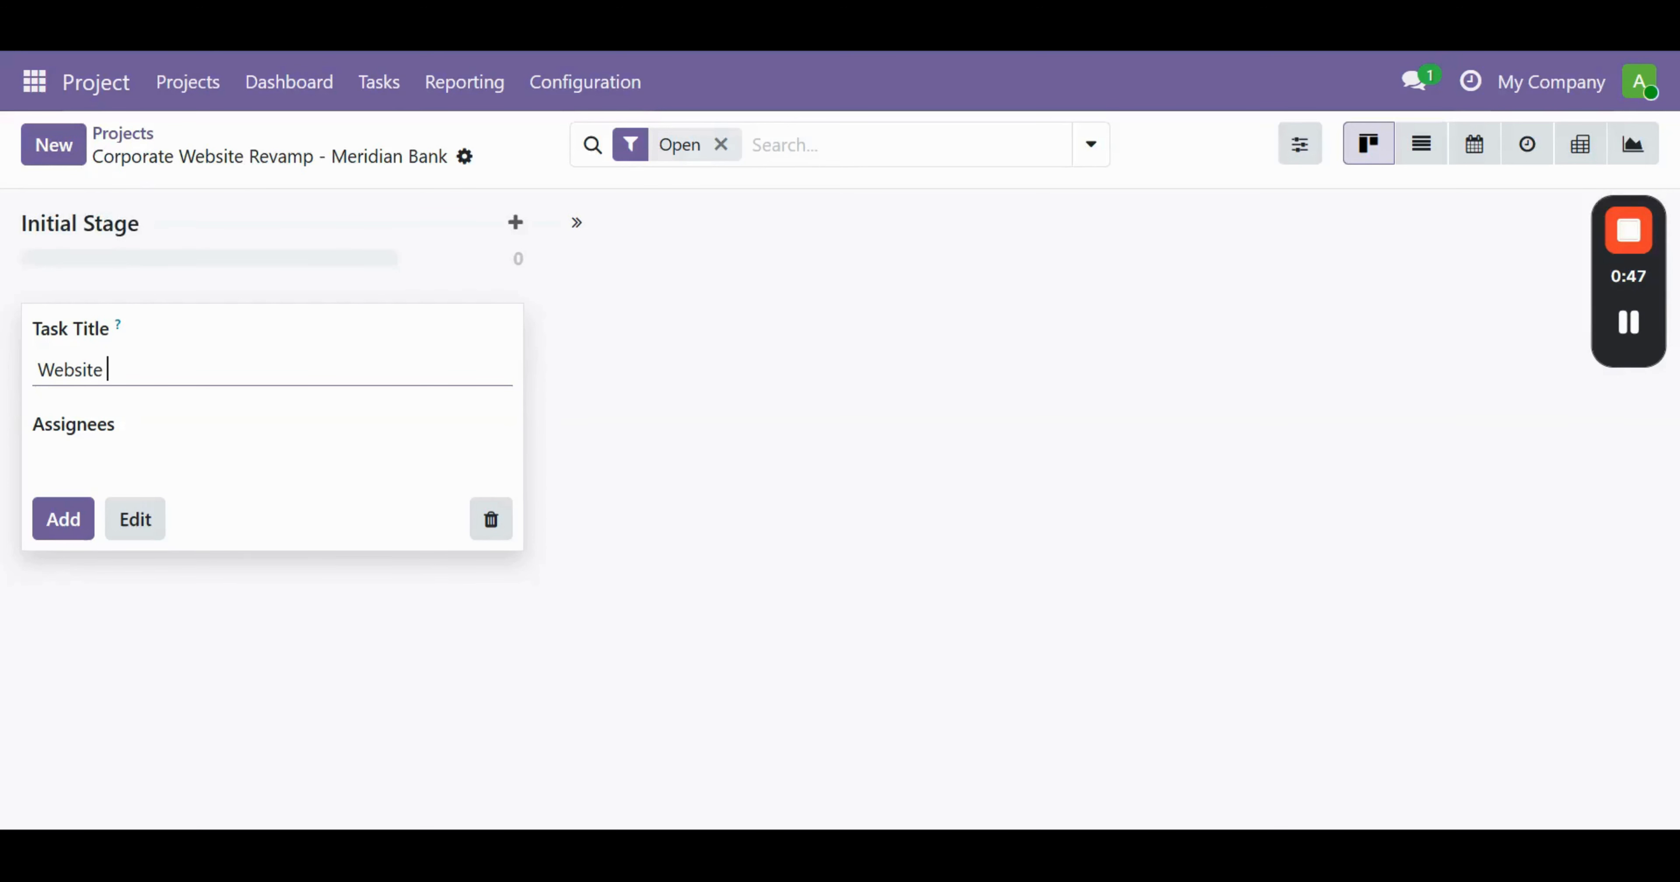
{"action": "type", "text": "Design"}
{"action": "left_click", "coordinate": [402, 476]}
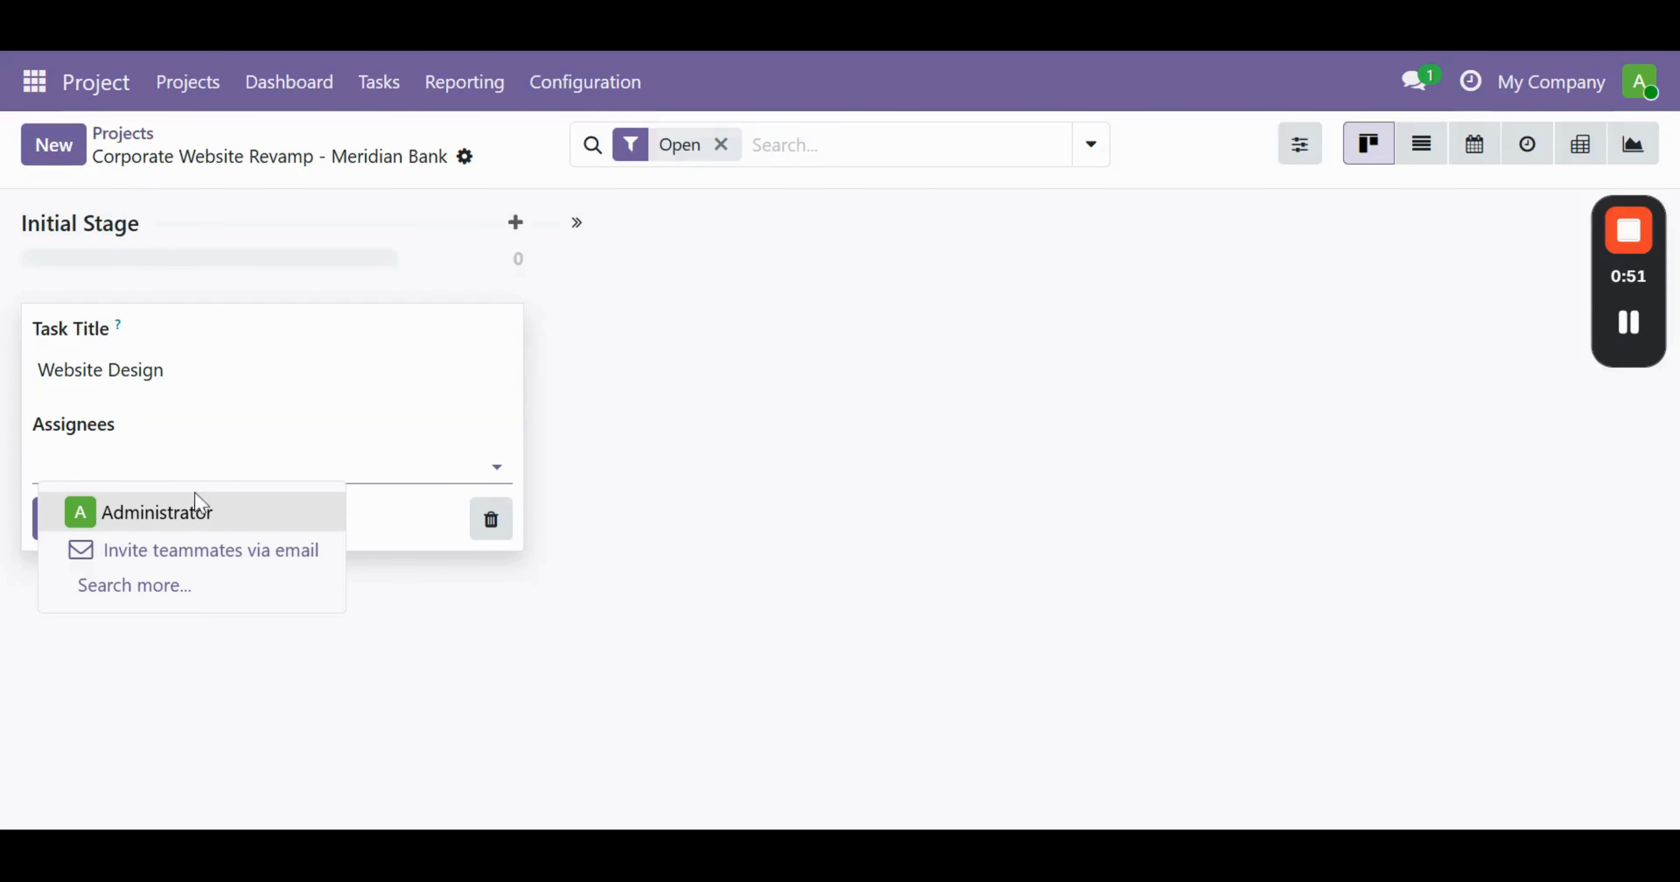
{"action": "left_click", "coordinate": [199, 506]}
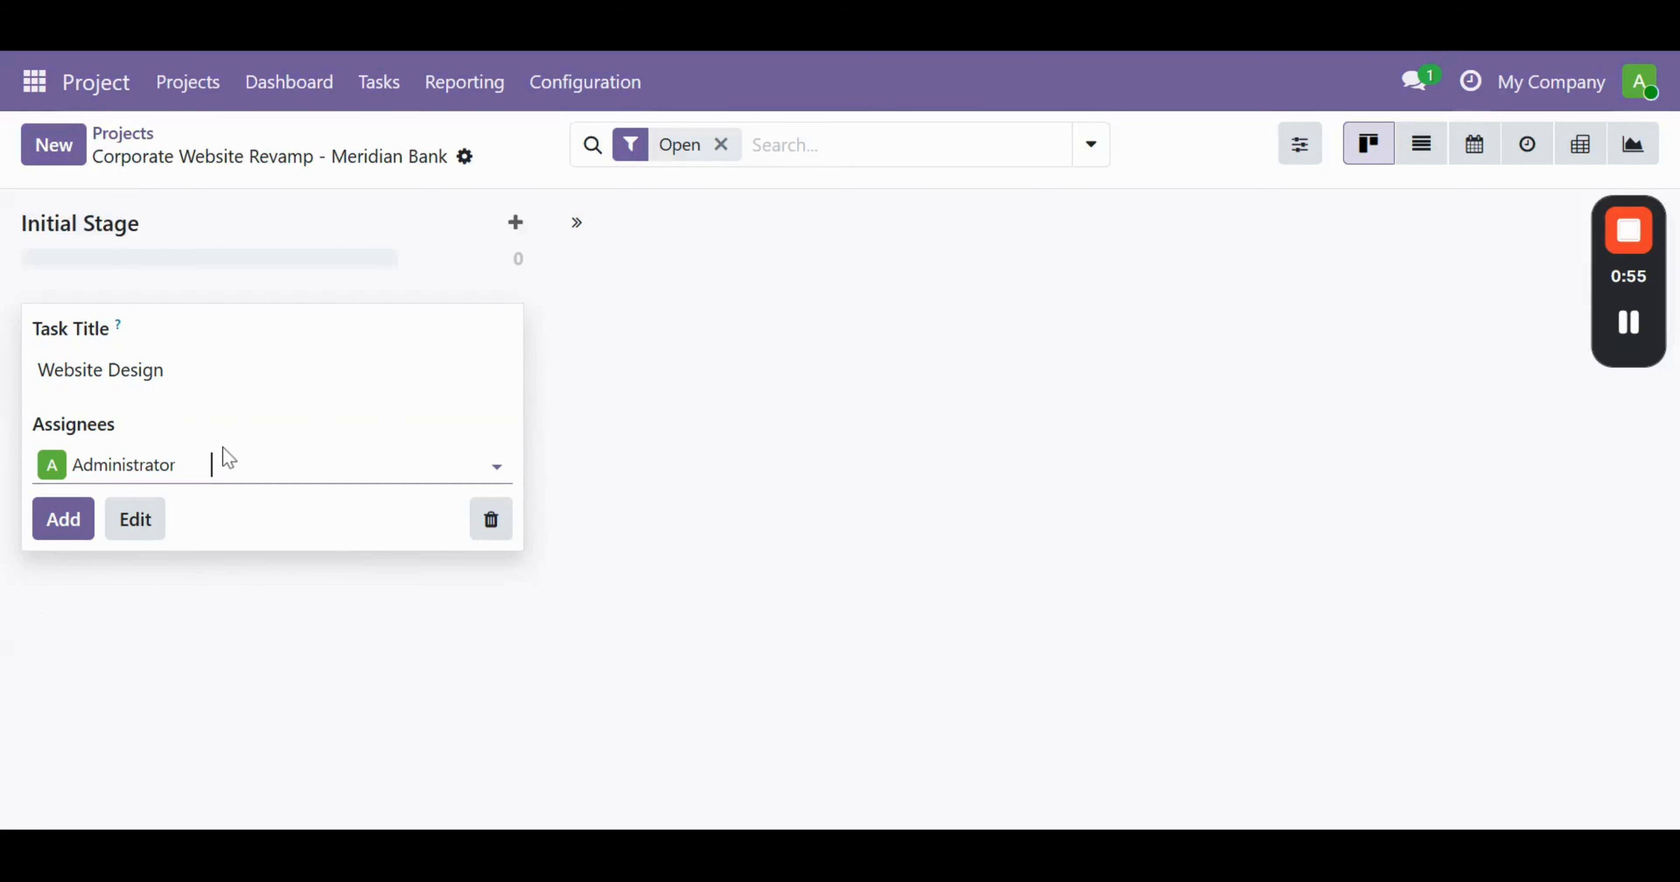
{"action": "left_click", "coordinate": [73, 530]}
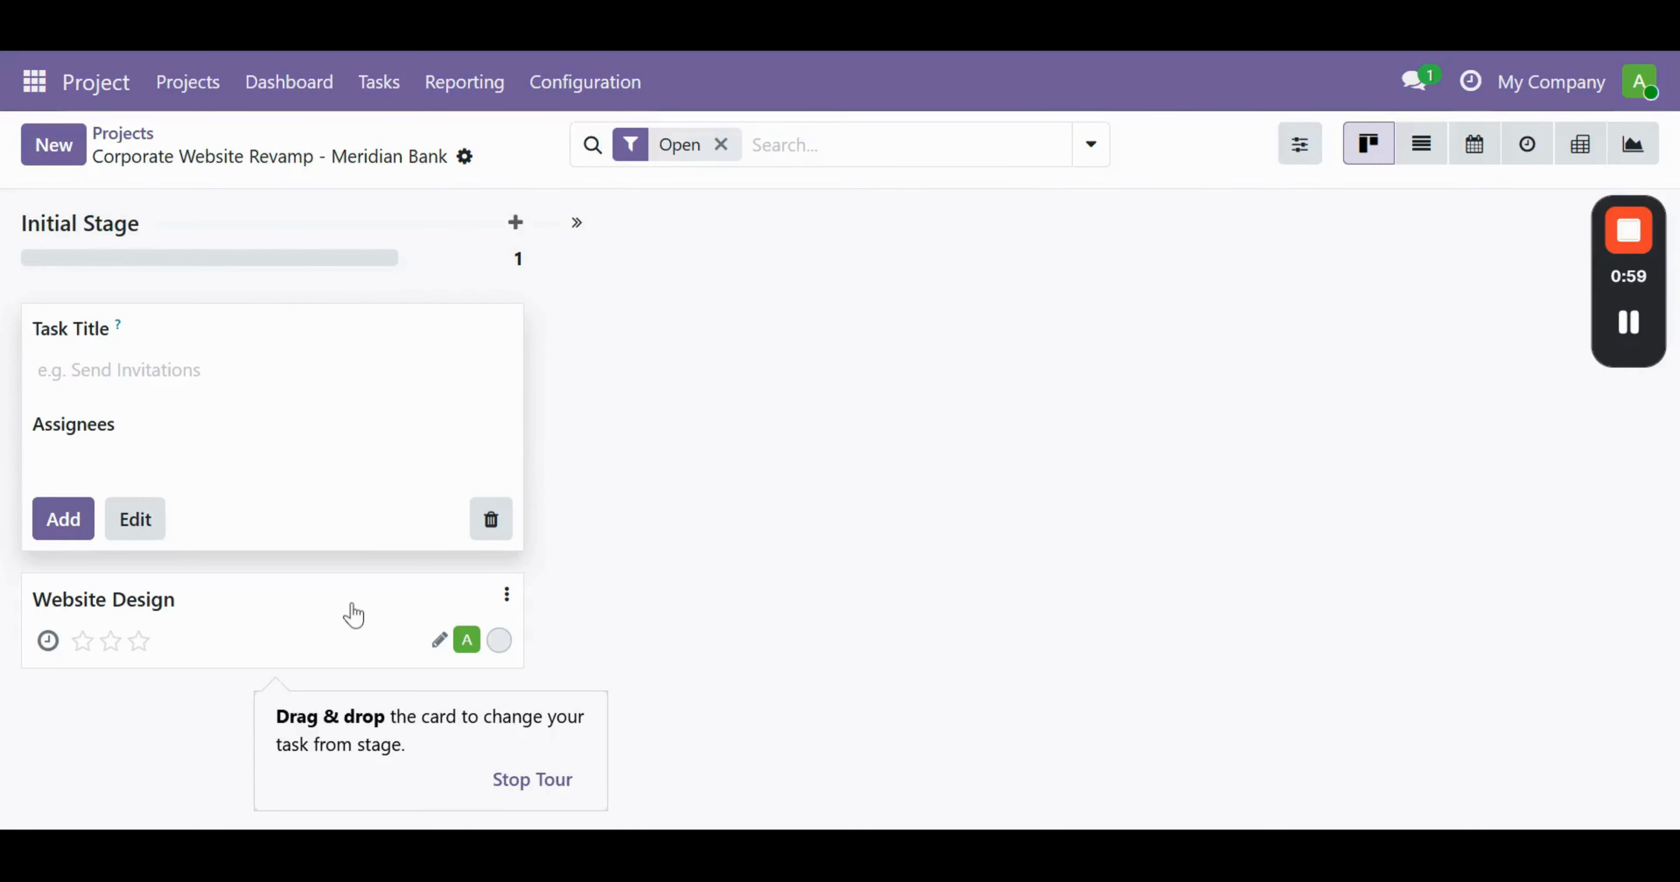
{"action": "left_click", "coordinate": [495, 535]}
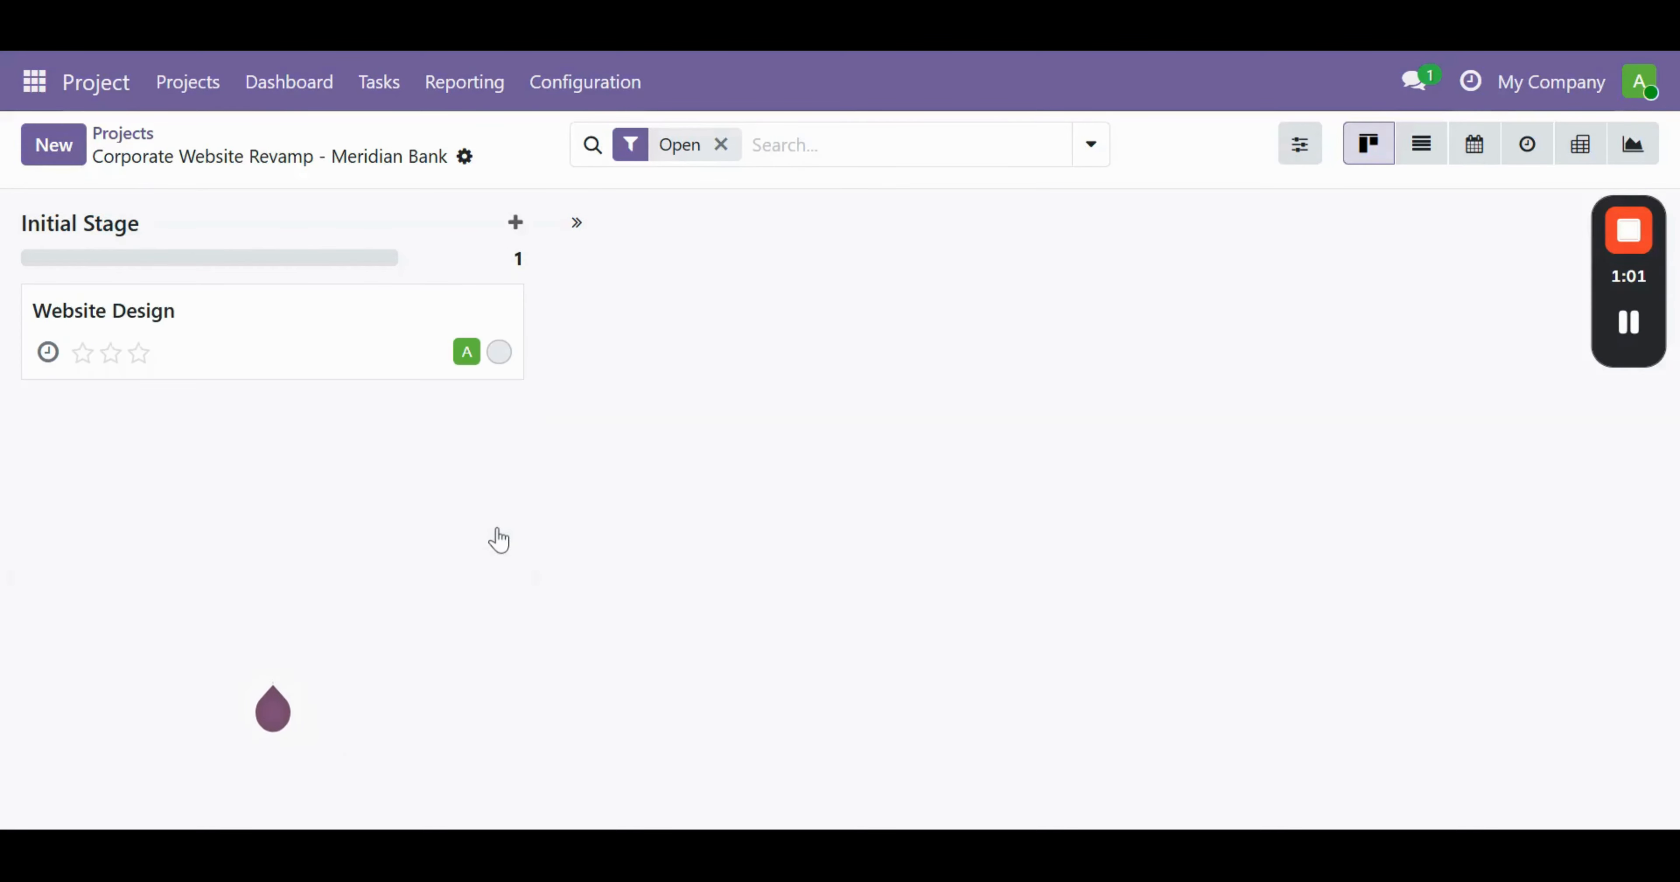
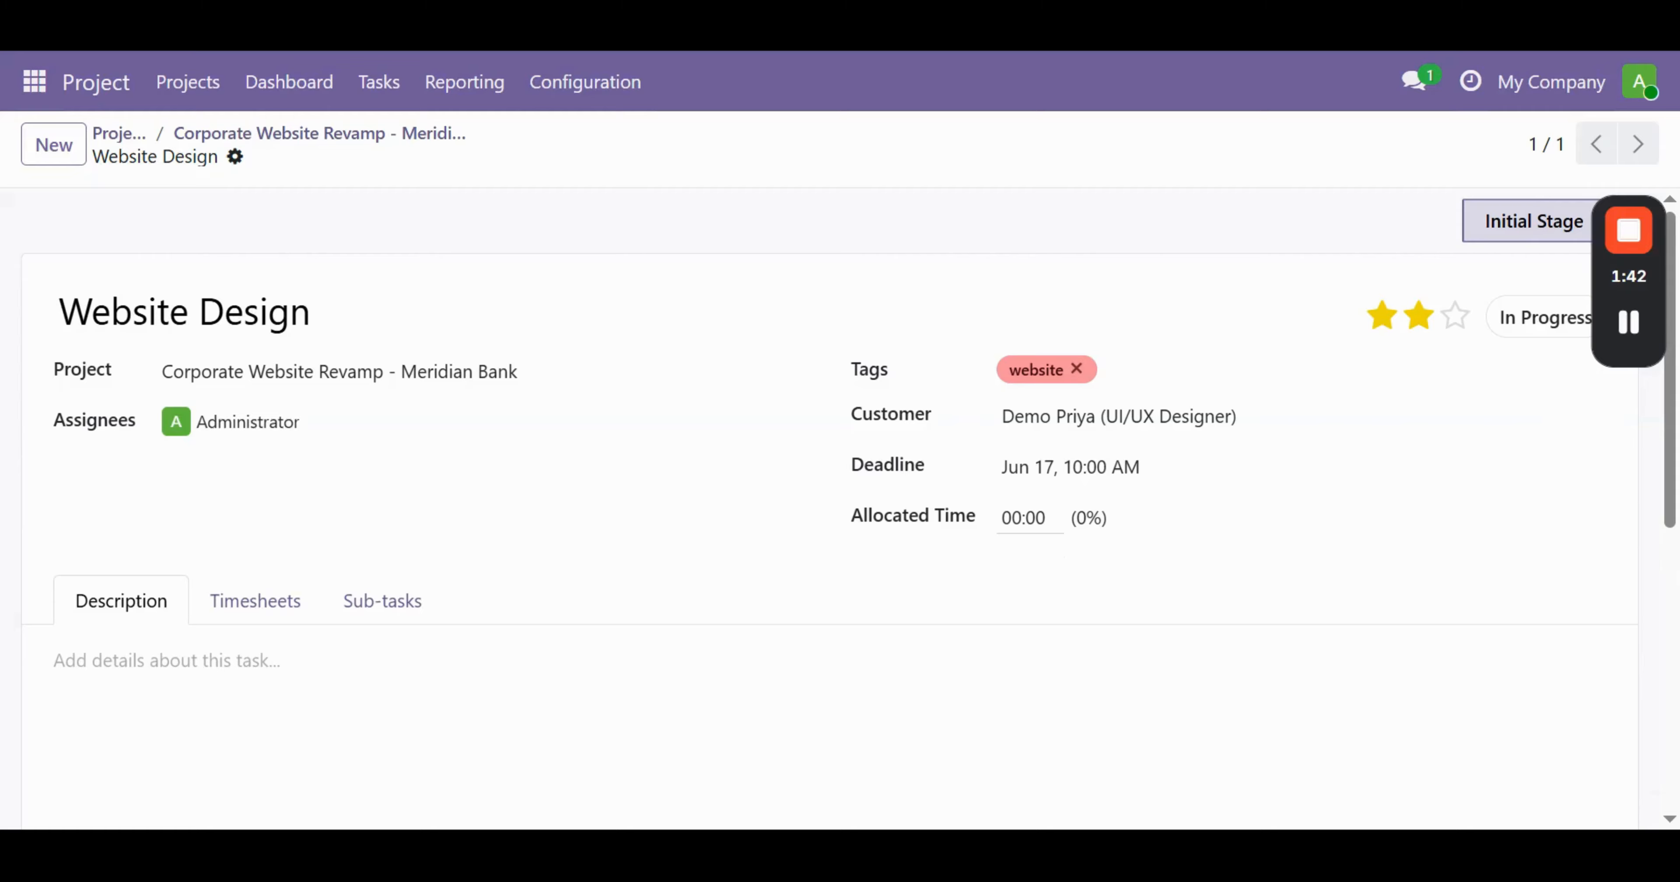
Set the Website Design task's allocated time to 24:00 and enter the description "So Changing the design of the website".
{"action": "left_click", "coordinate": [1024, 518]}
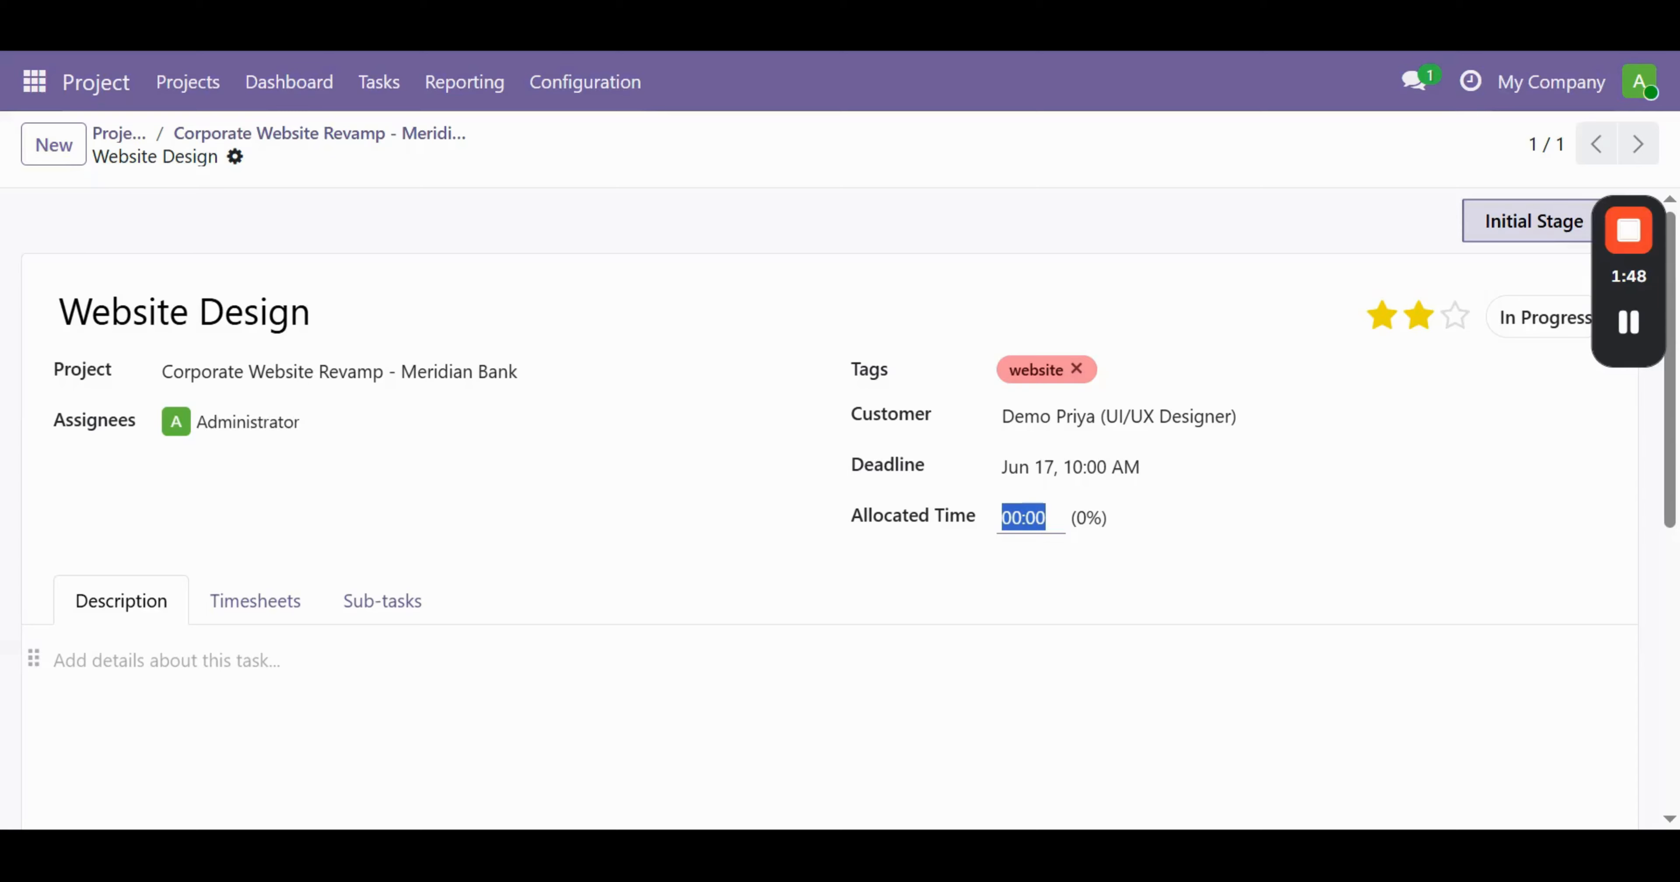
{"action": "type", "text": "24"}
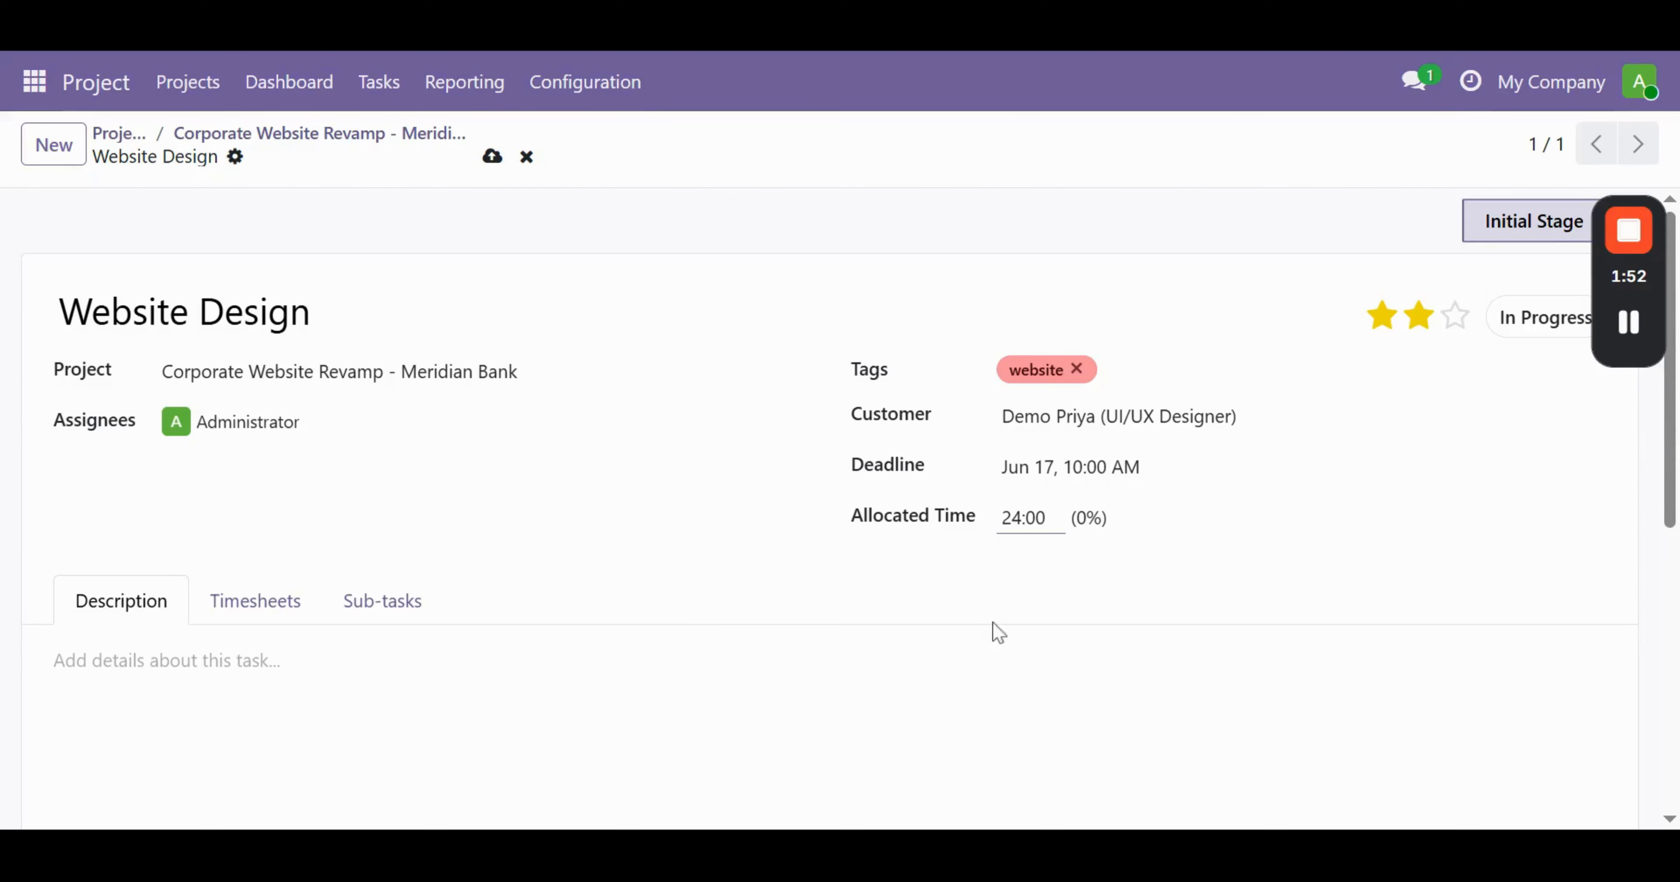
{"action": "scroll", "coordinate": [1017, 631], "scroll_direction": "down", "scroll_amount": 2}
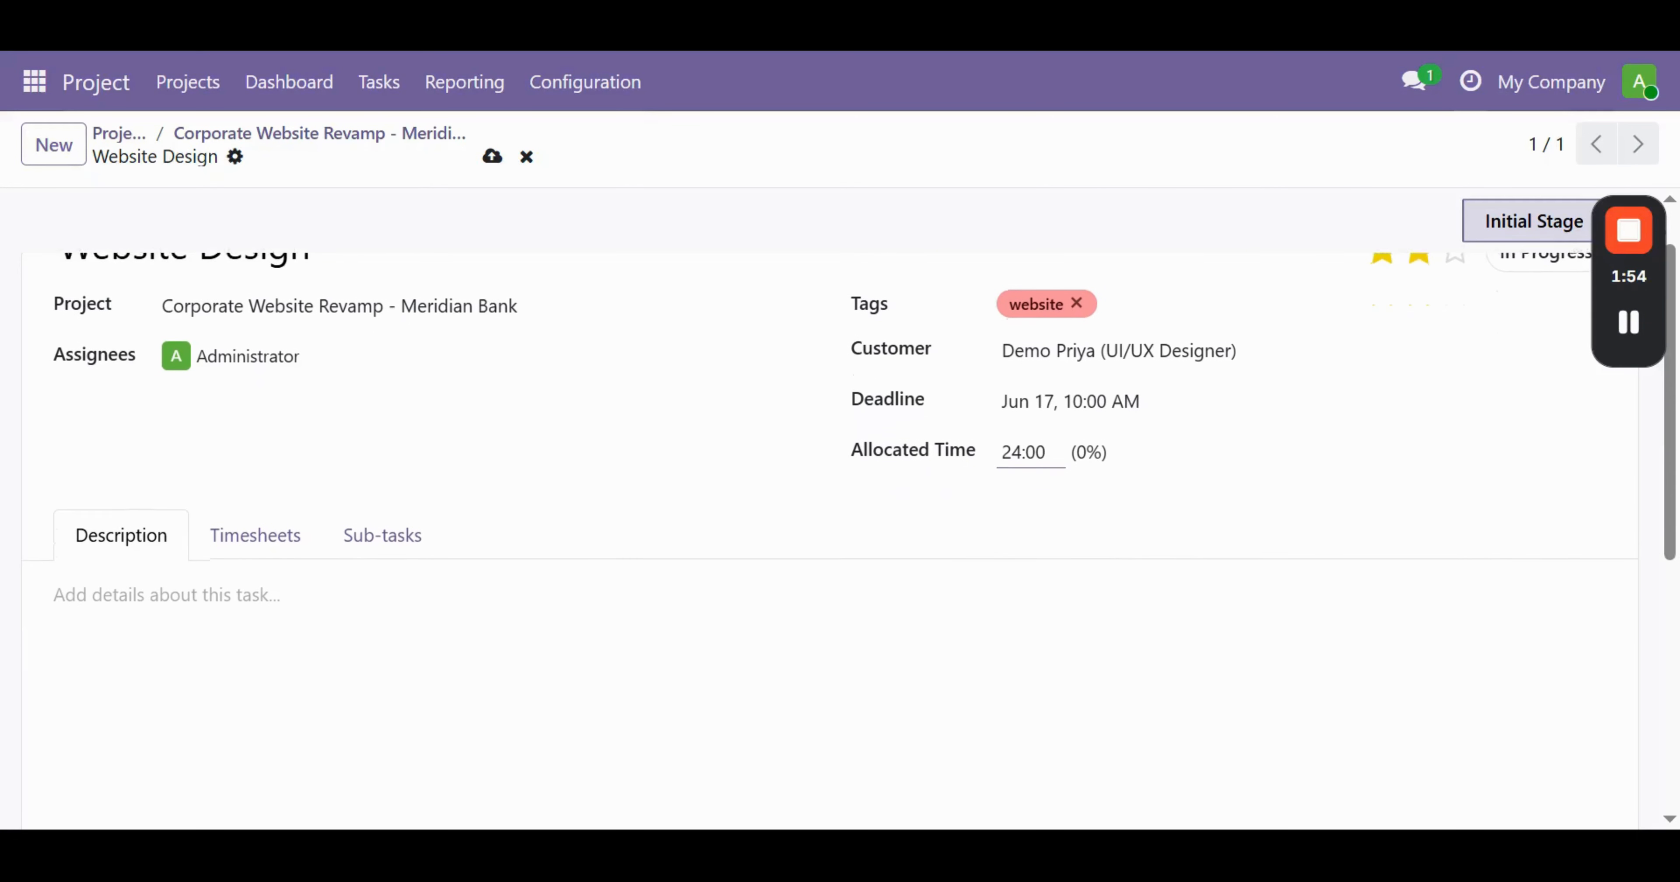
{"action": "left_click", "coordinate": [272, 532]}
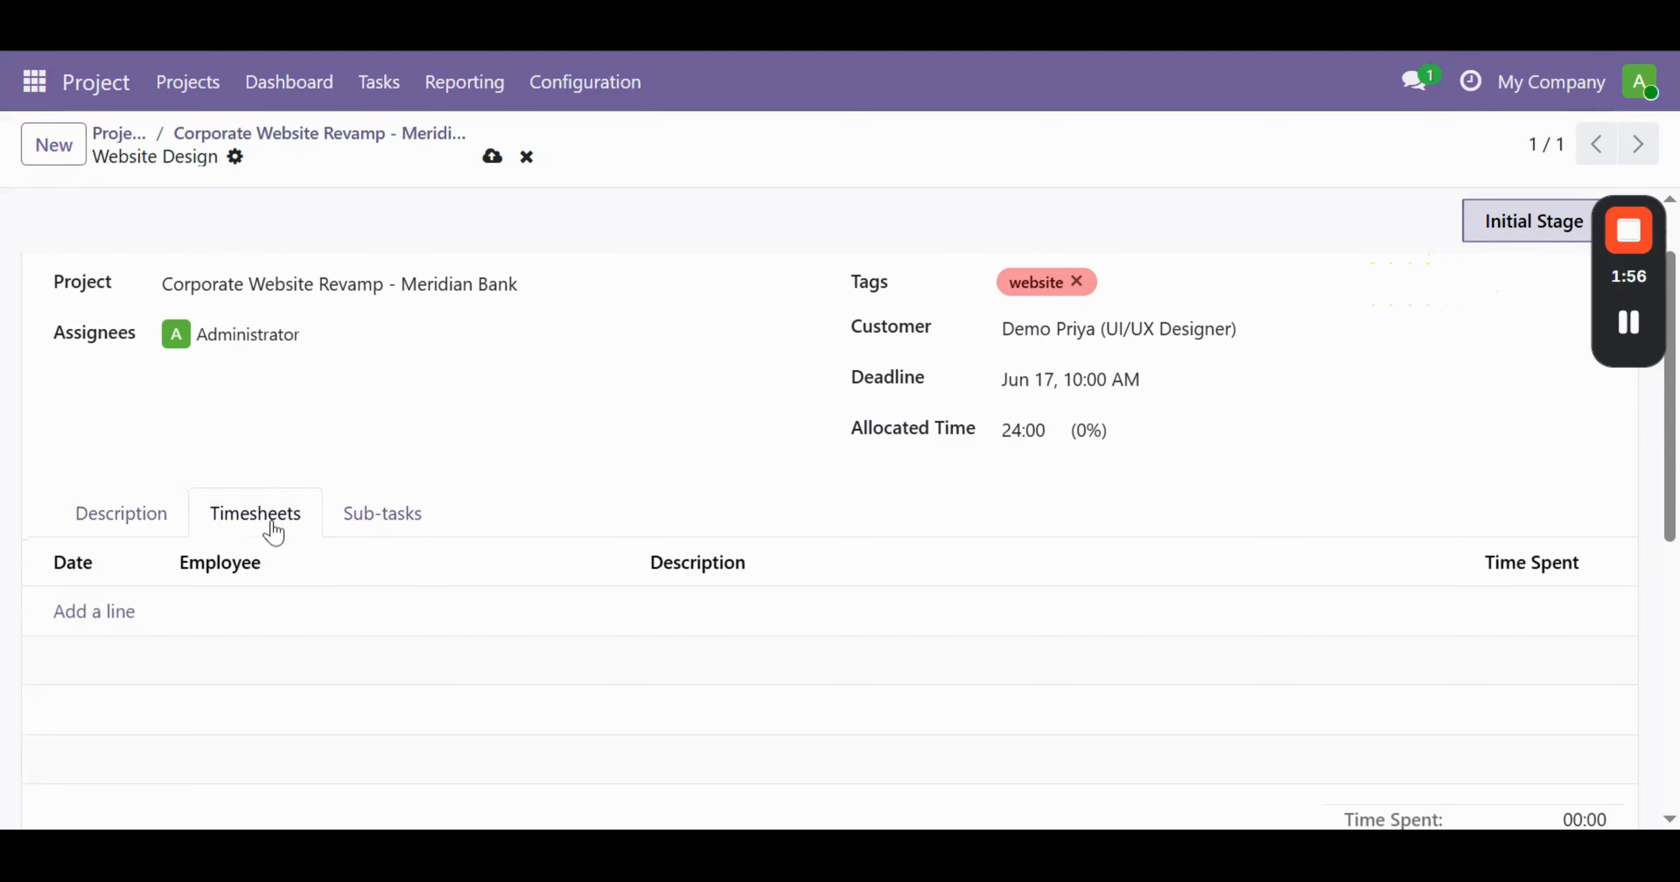
{"action": "left_click", "coordinate": [149, 515]}
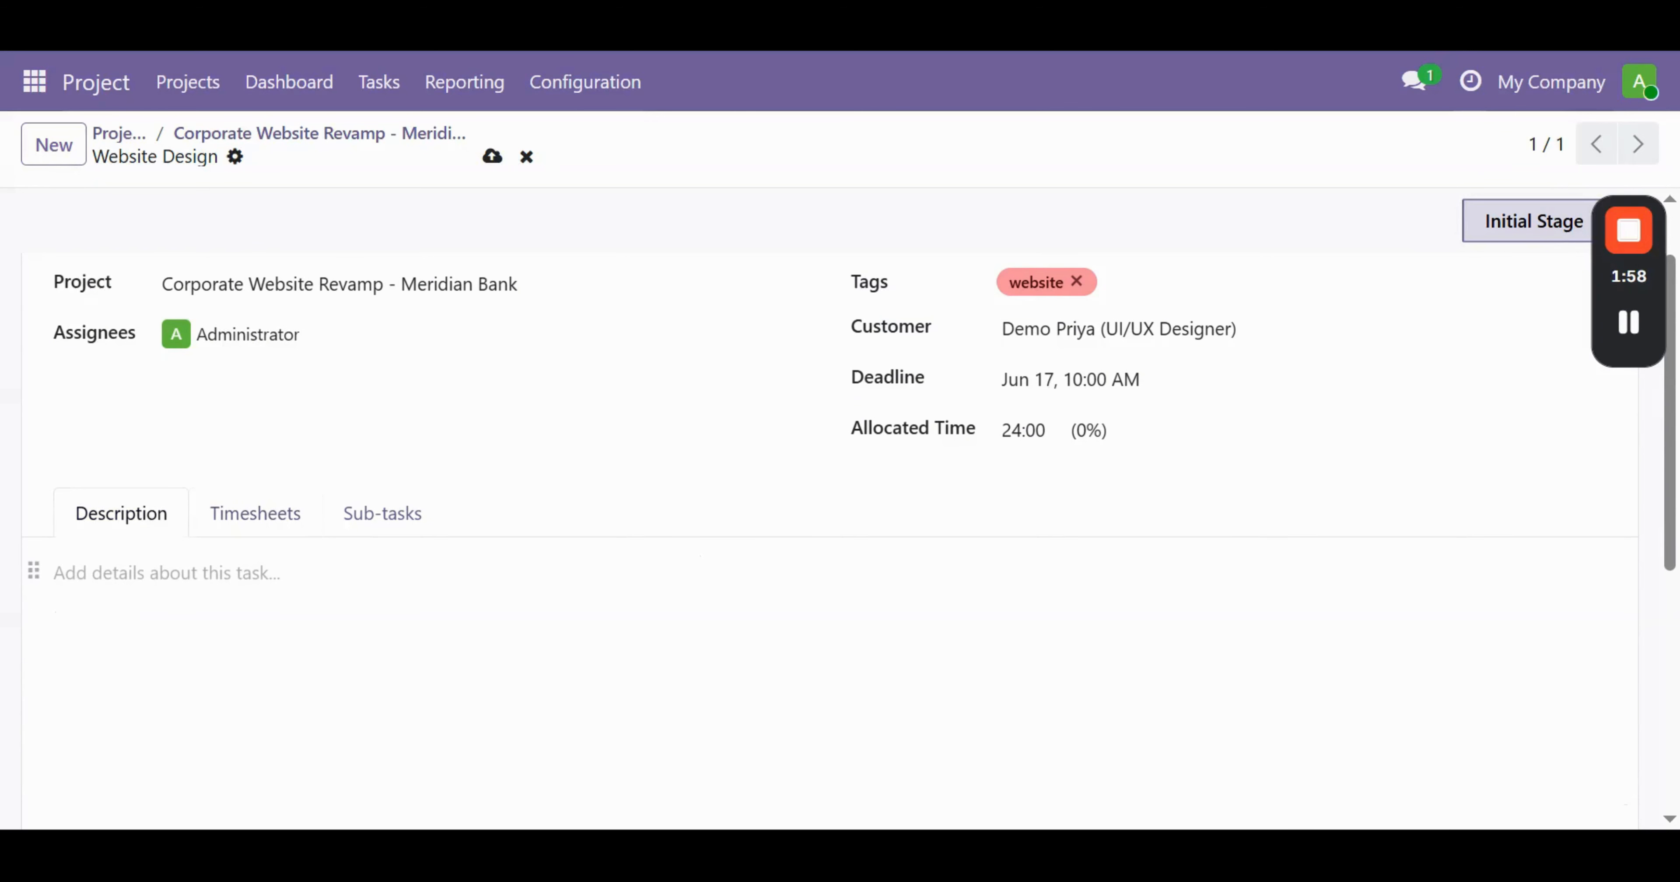
{"action": "left_click", "coordinate": [298, 574]}
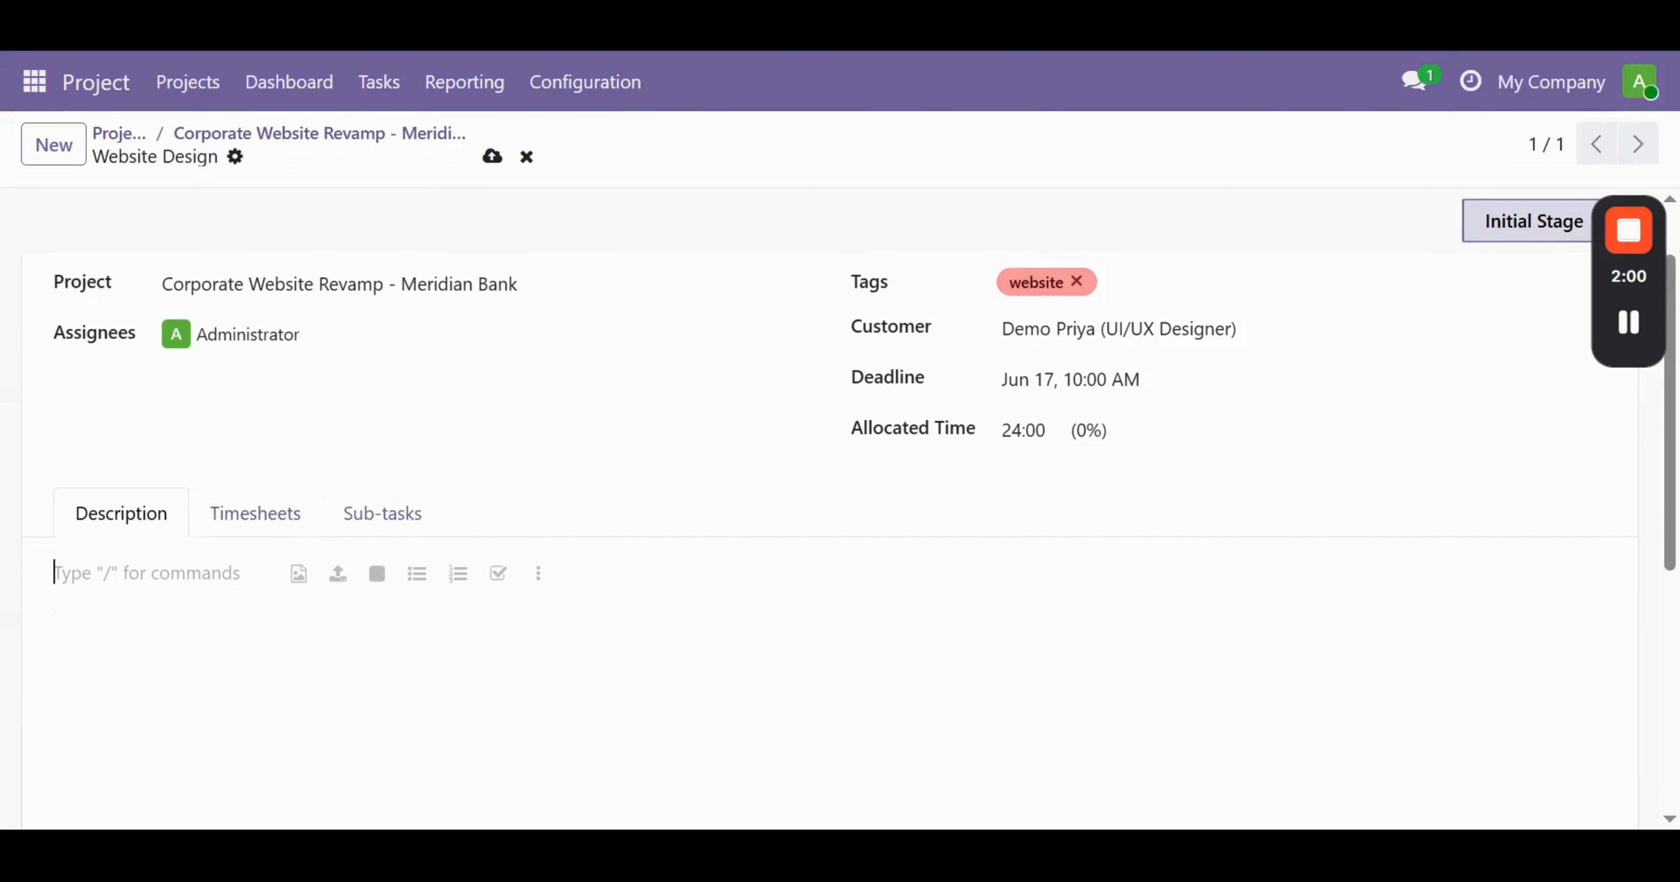
{"action": "type", "text": "So Changing the design of the website"}
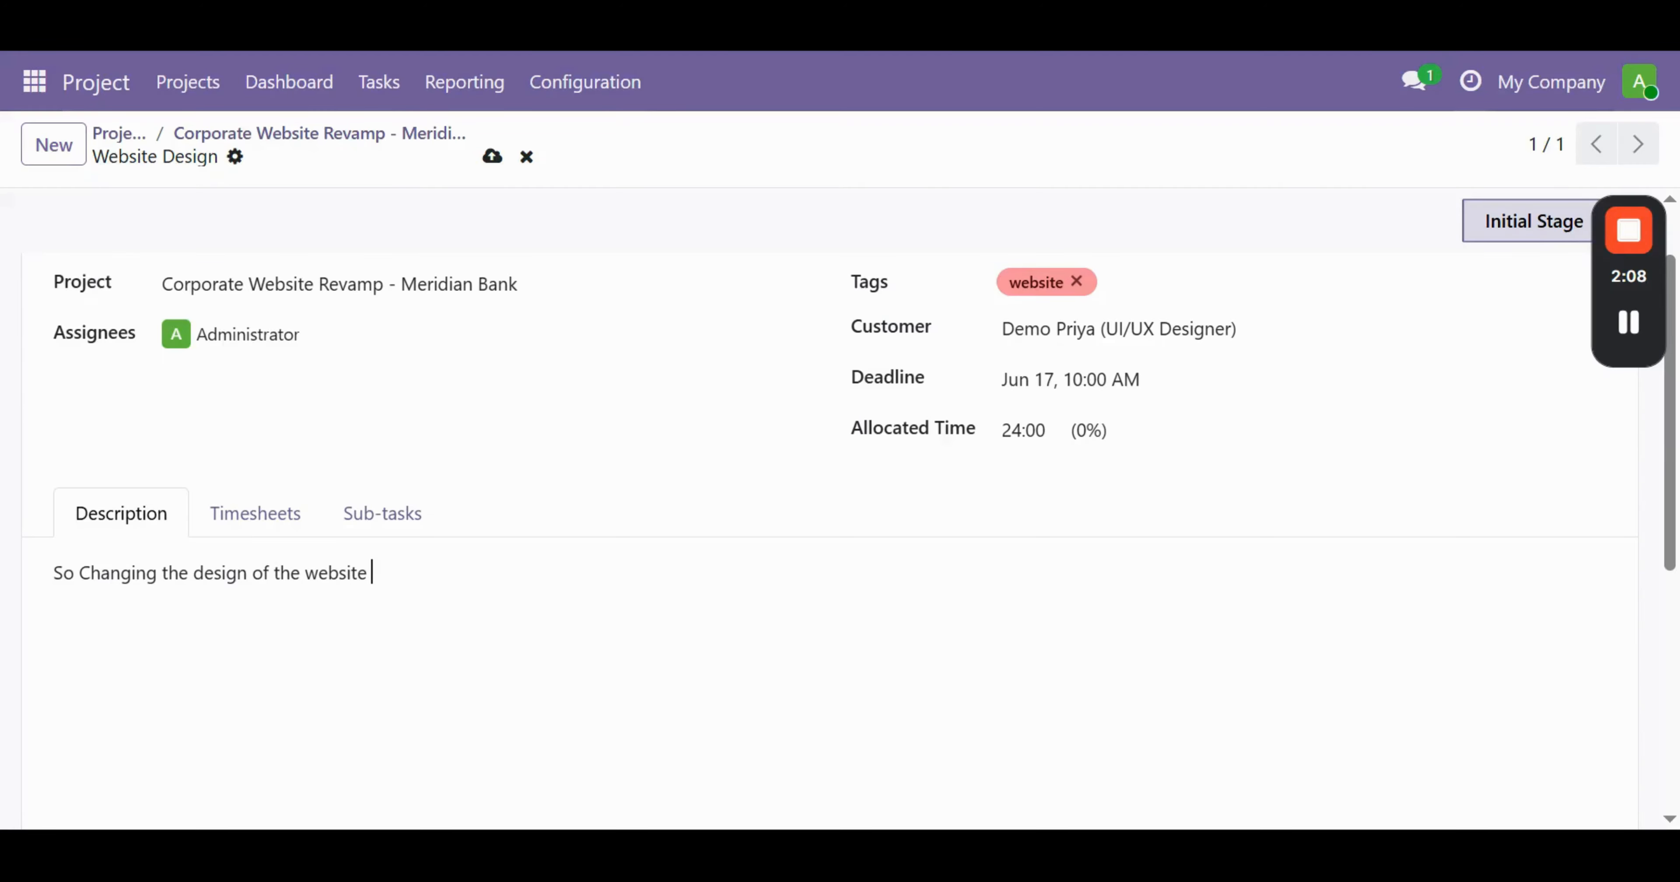
Add a timesheet line to the task dated June 17, 2026, and choose an employee other than Administrator for it.
{"action": "left_click", "coordinate": [253, 522]}
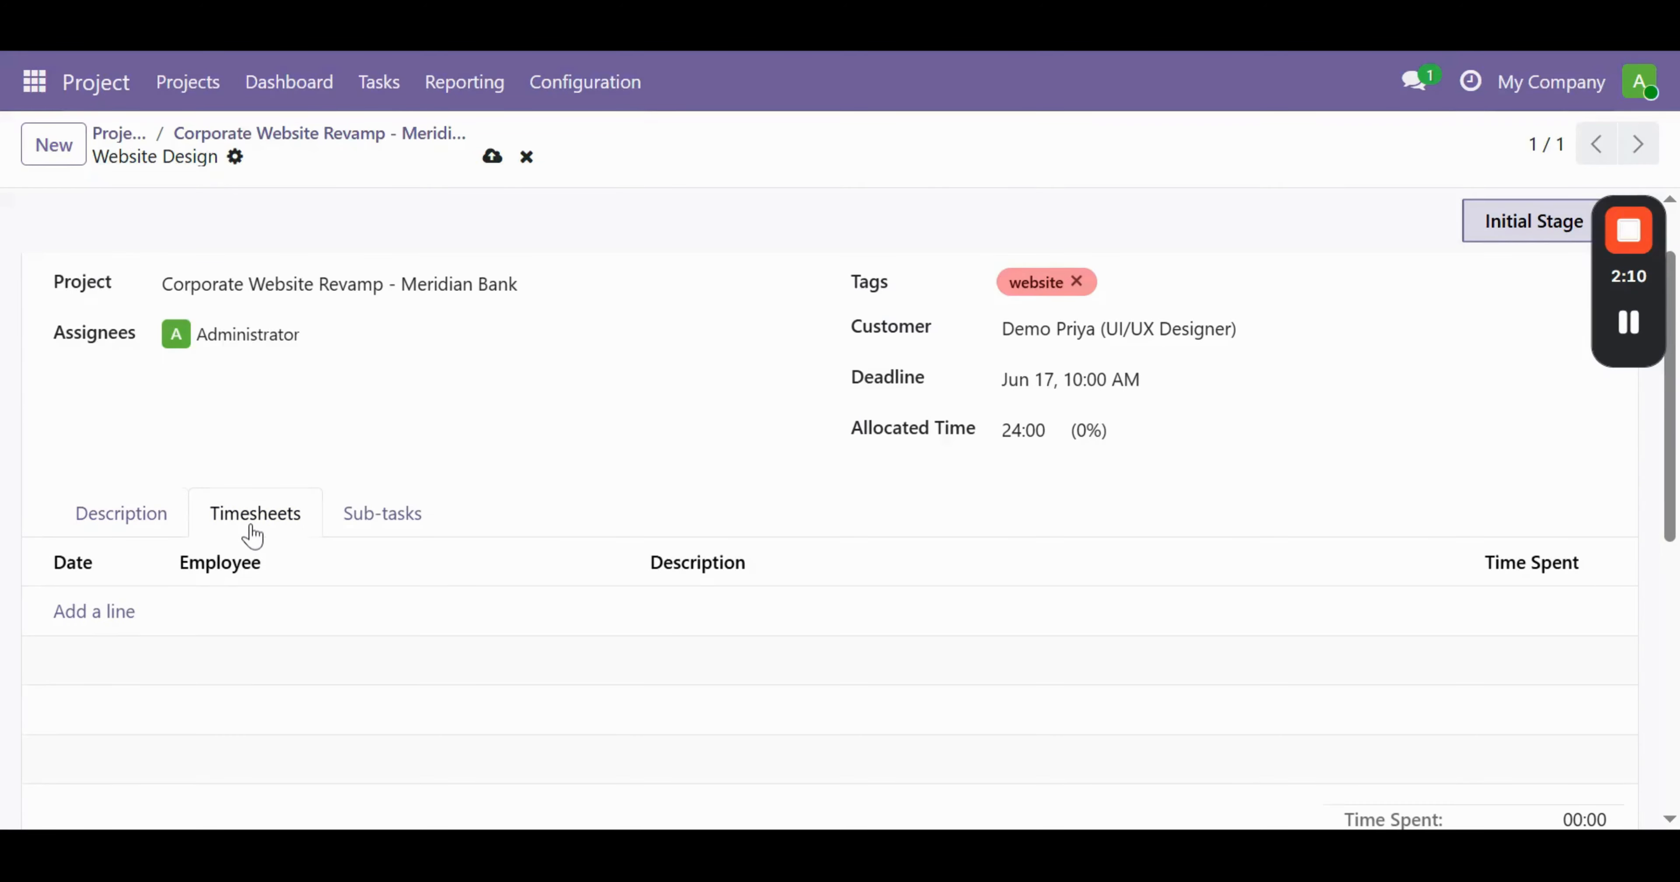
{"action": "left_click", "coordinate": [94, 613]}
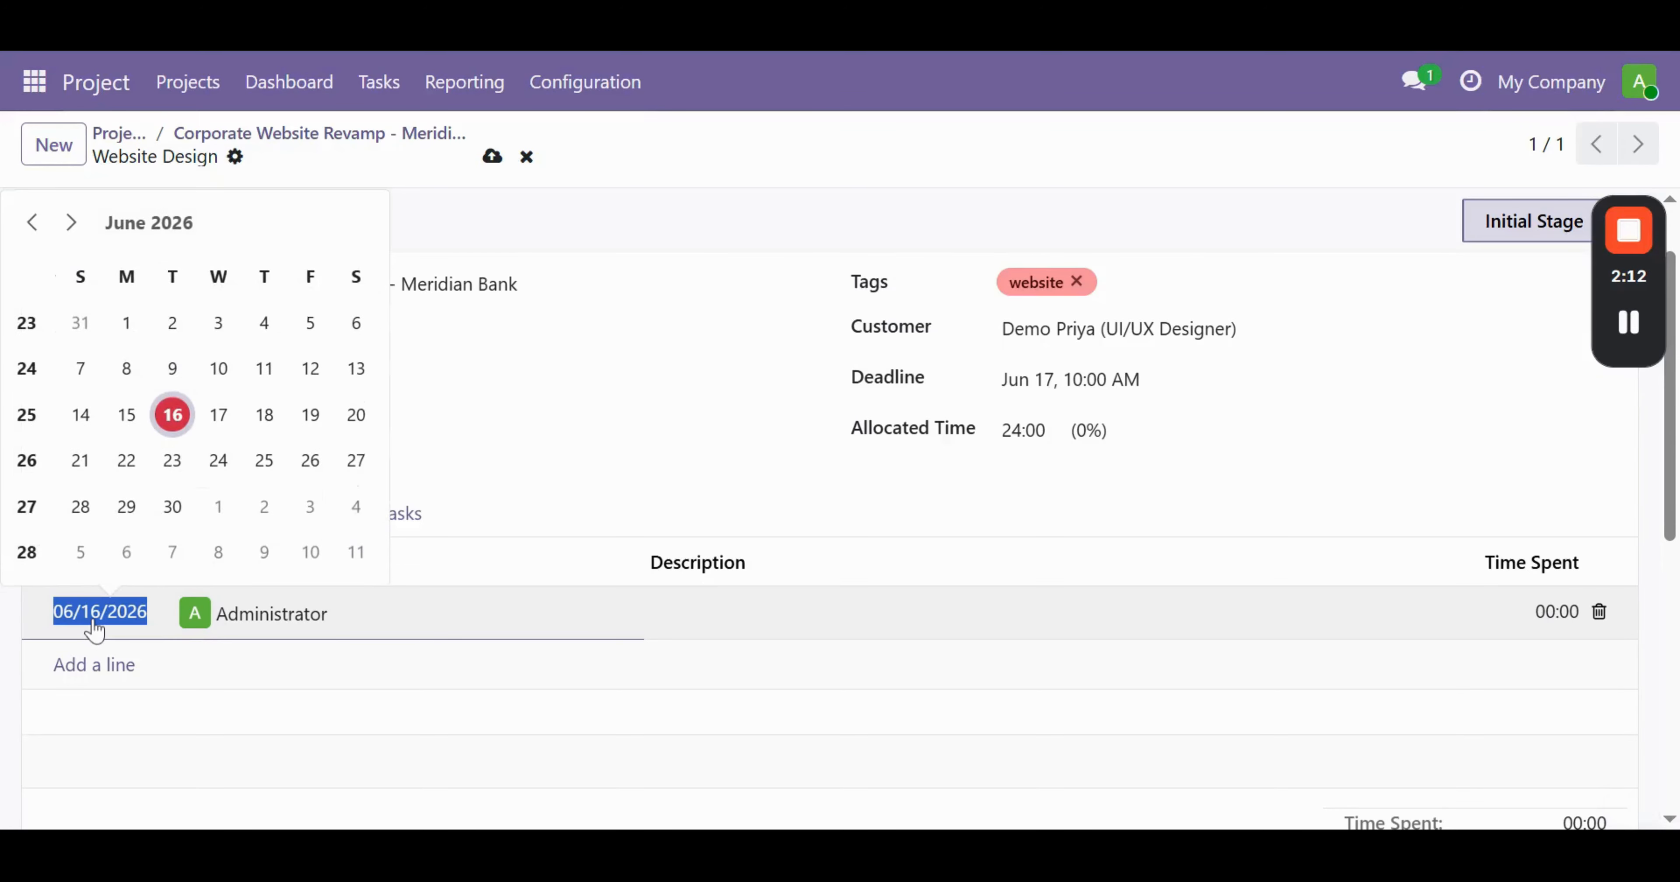
{"action": "left_click", "coordinate": [219, 416]}
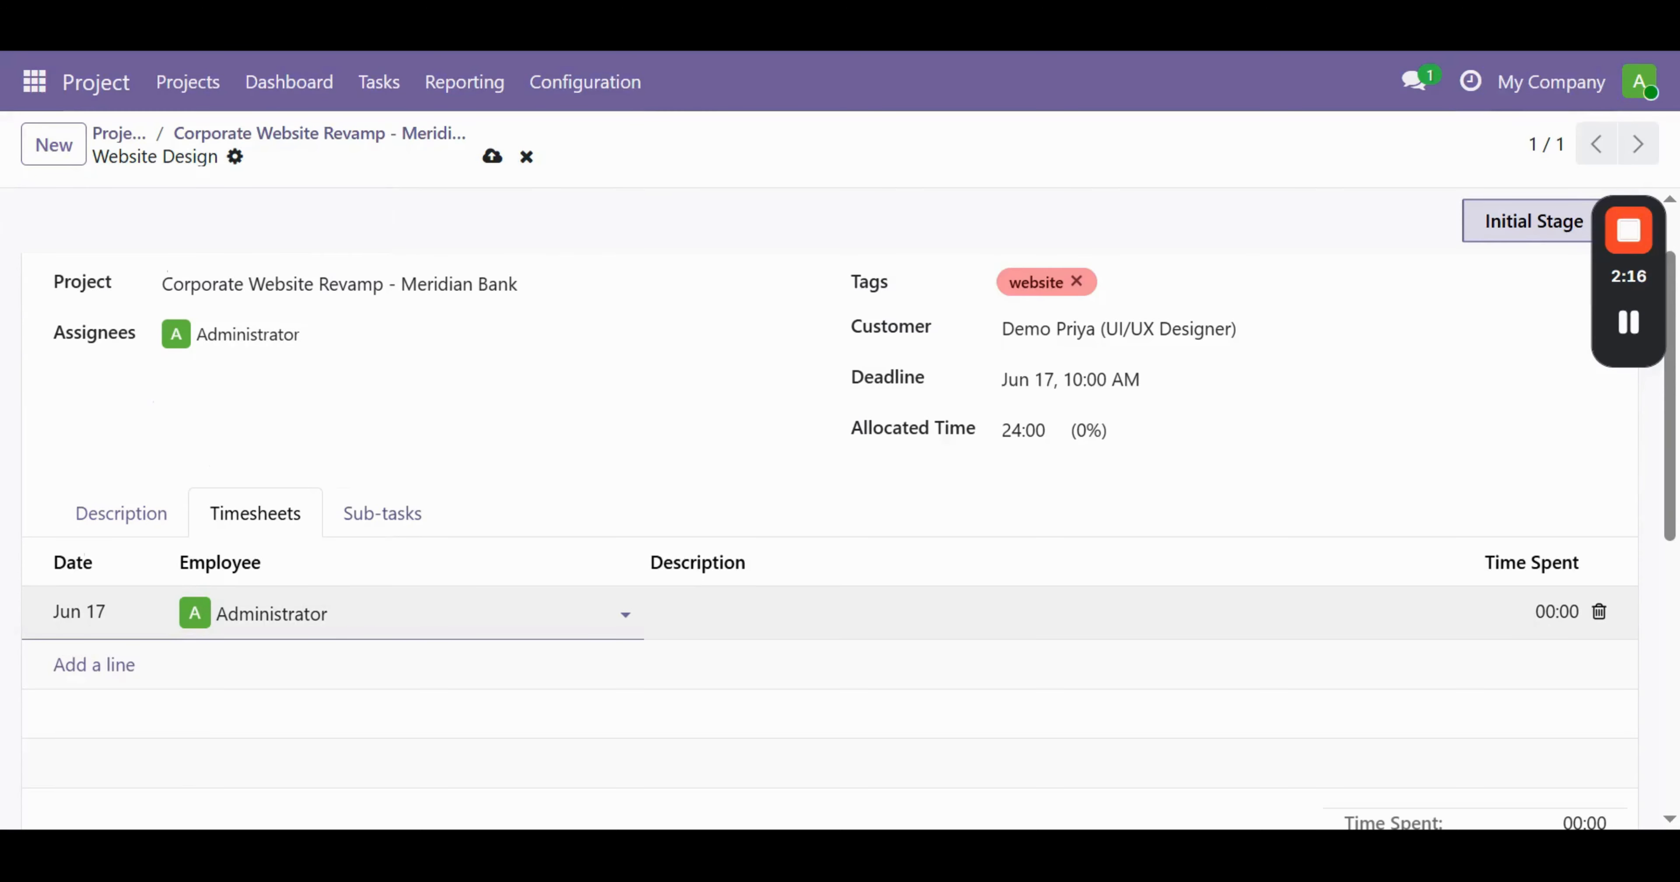
{"action": "left_click", "coordinate": [409, 616]}
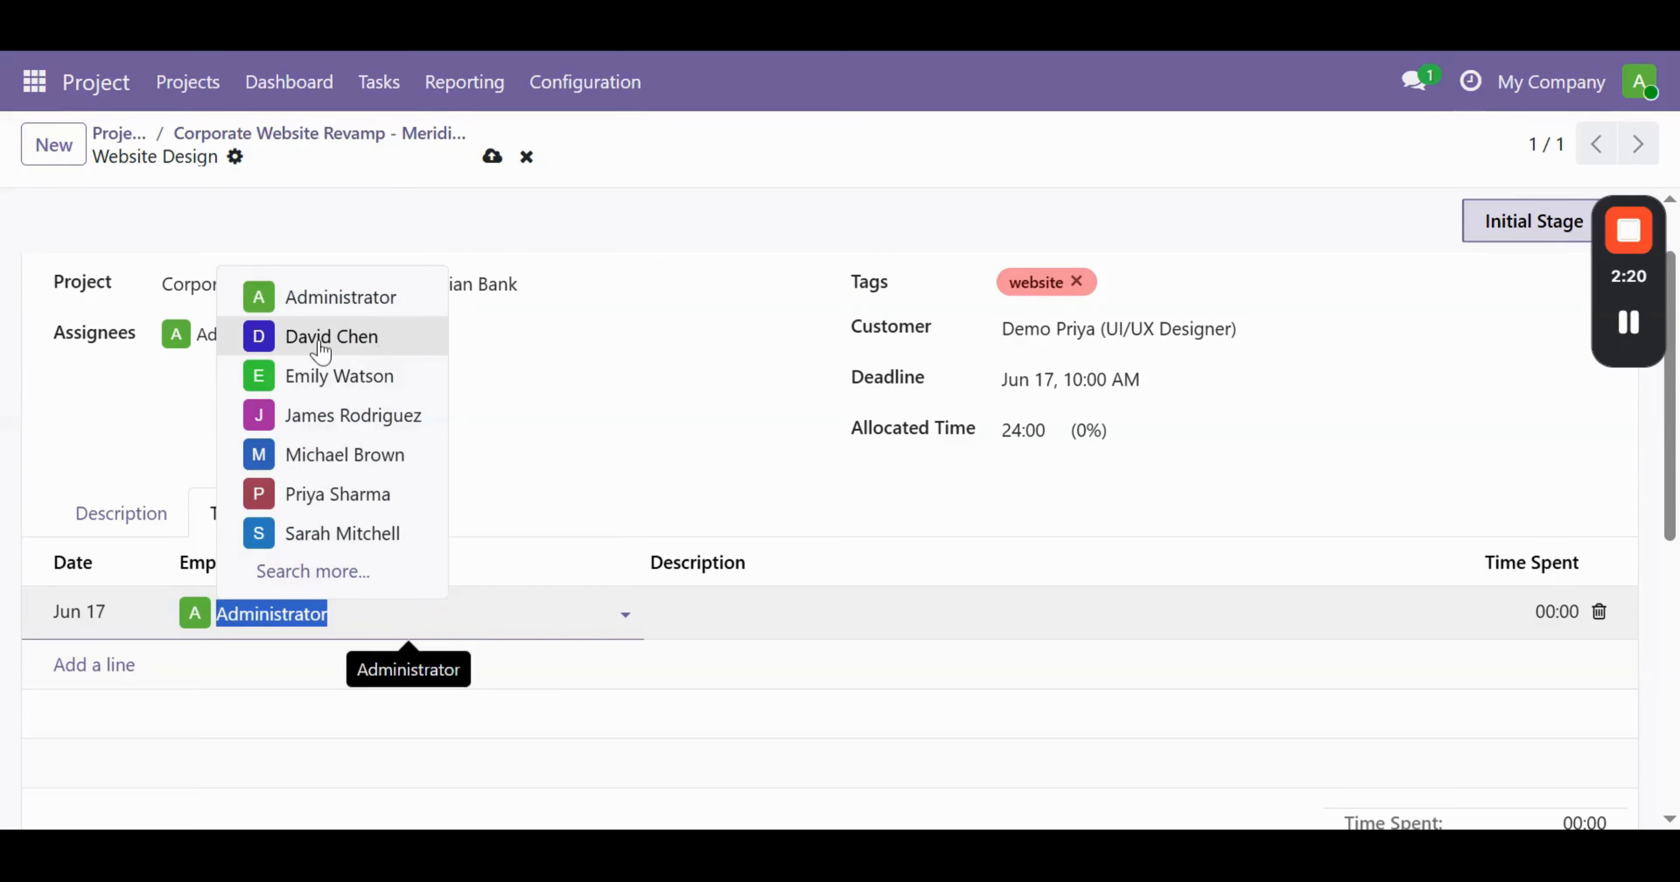
{"action": "left_click", "coordinate": [361, 352]}
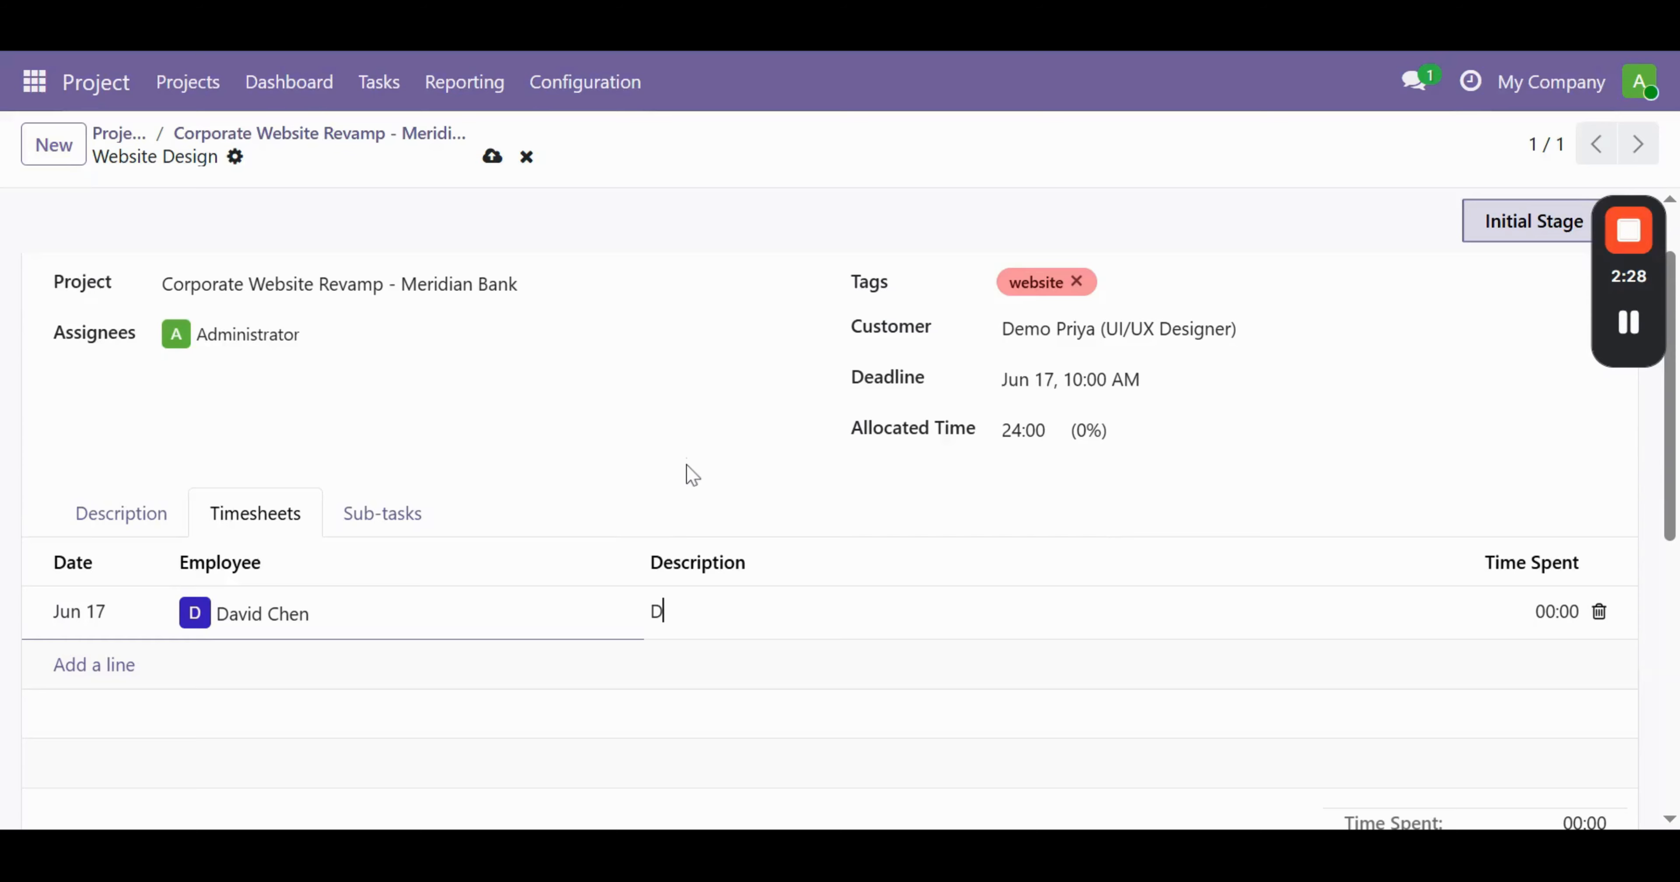
Describe the timesheet line as "Re Design Website" with 24 hours spent, and delete the extra blank line.
{"action": "type", "text": "re"}
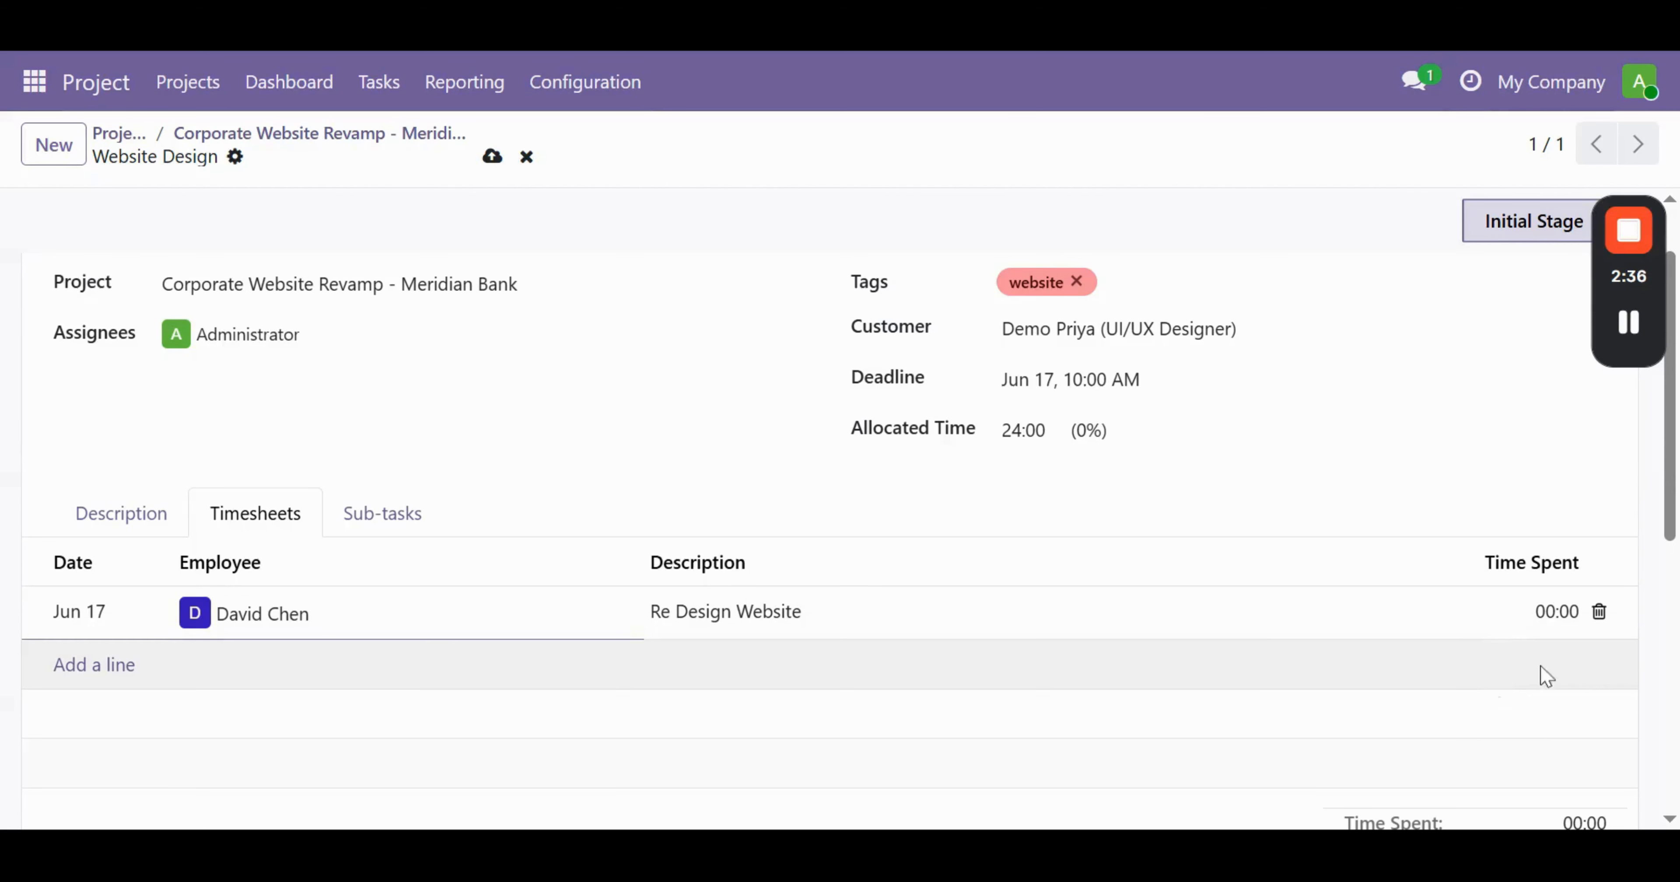
{"action": "key", "text": "Tab"}
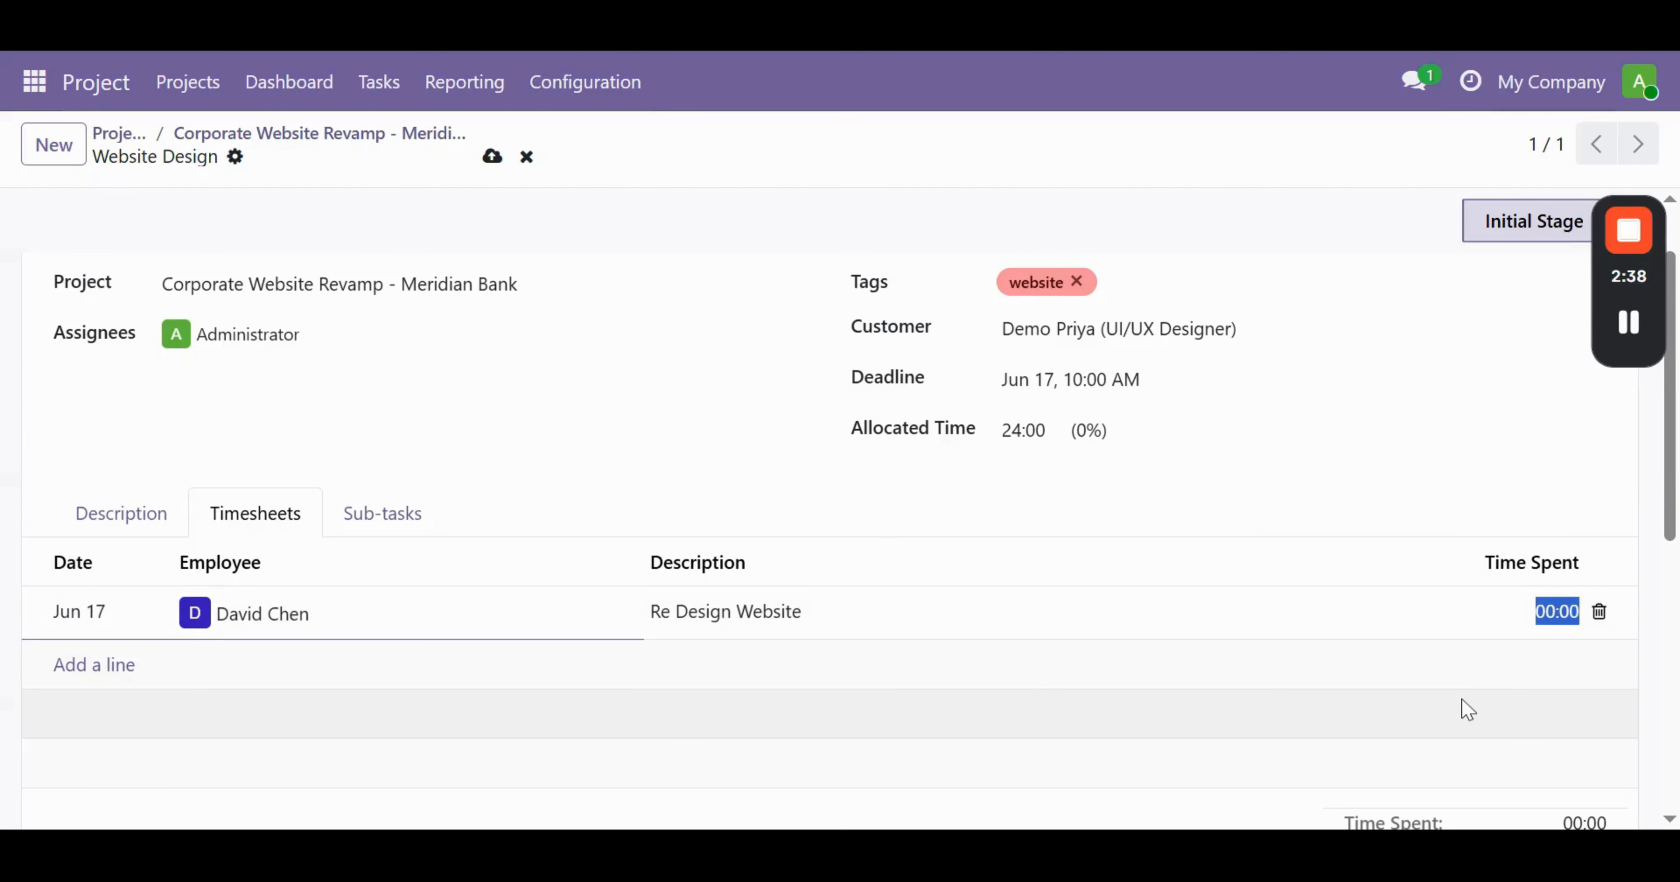
{"action": "type", "text": "2"}
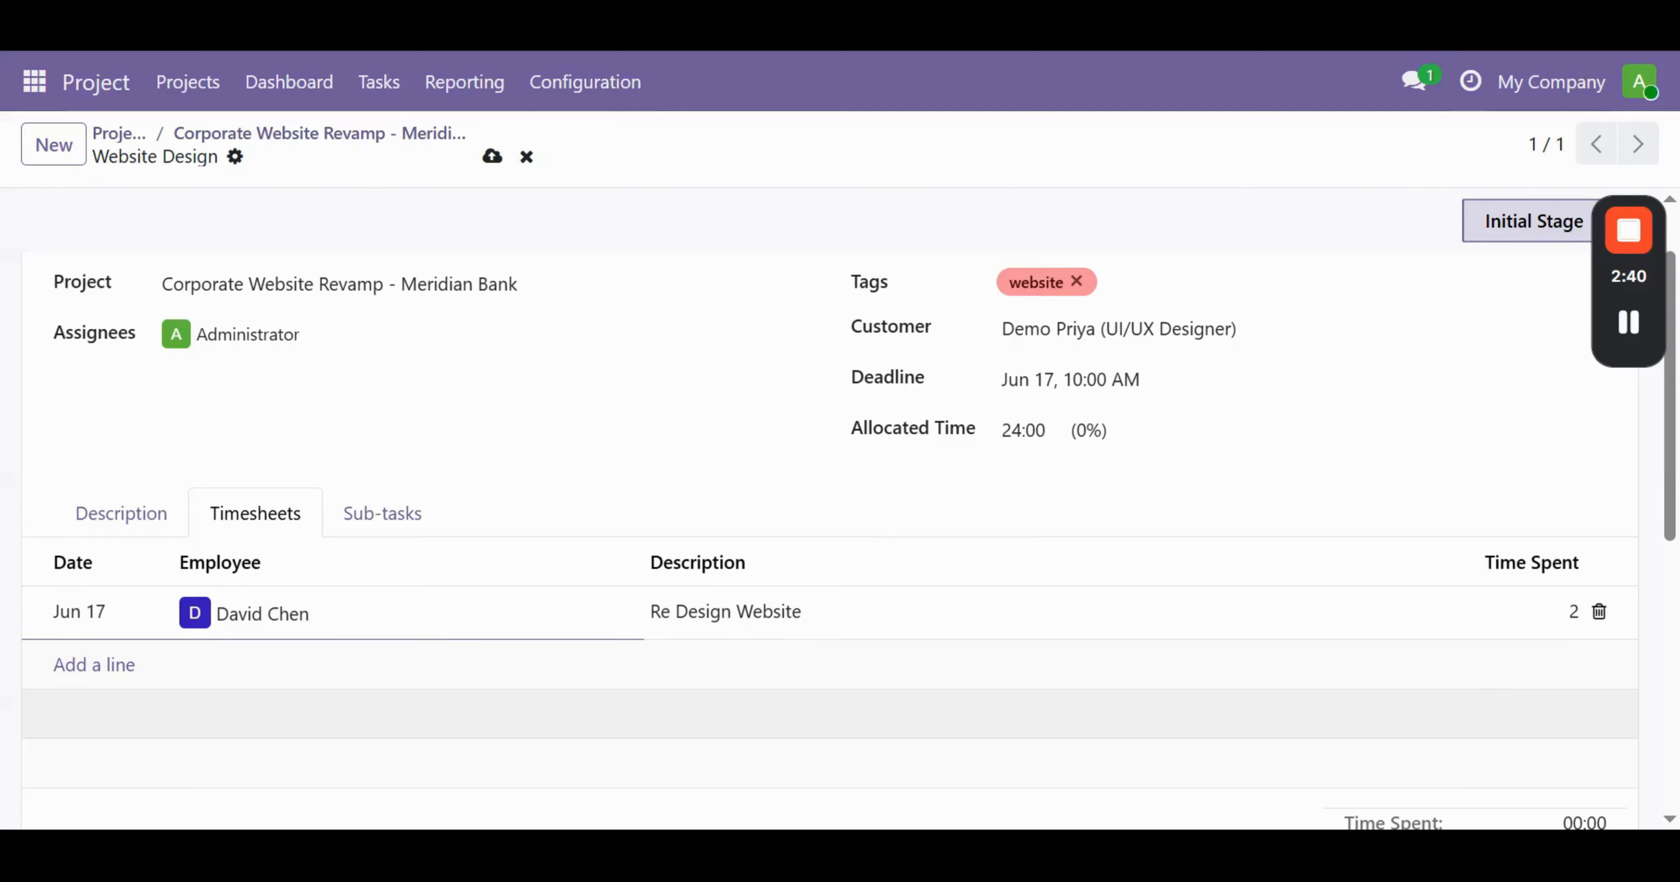
{"action": "type", "text": "4"}
{"action": "key", "text": "Return"}
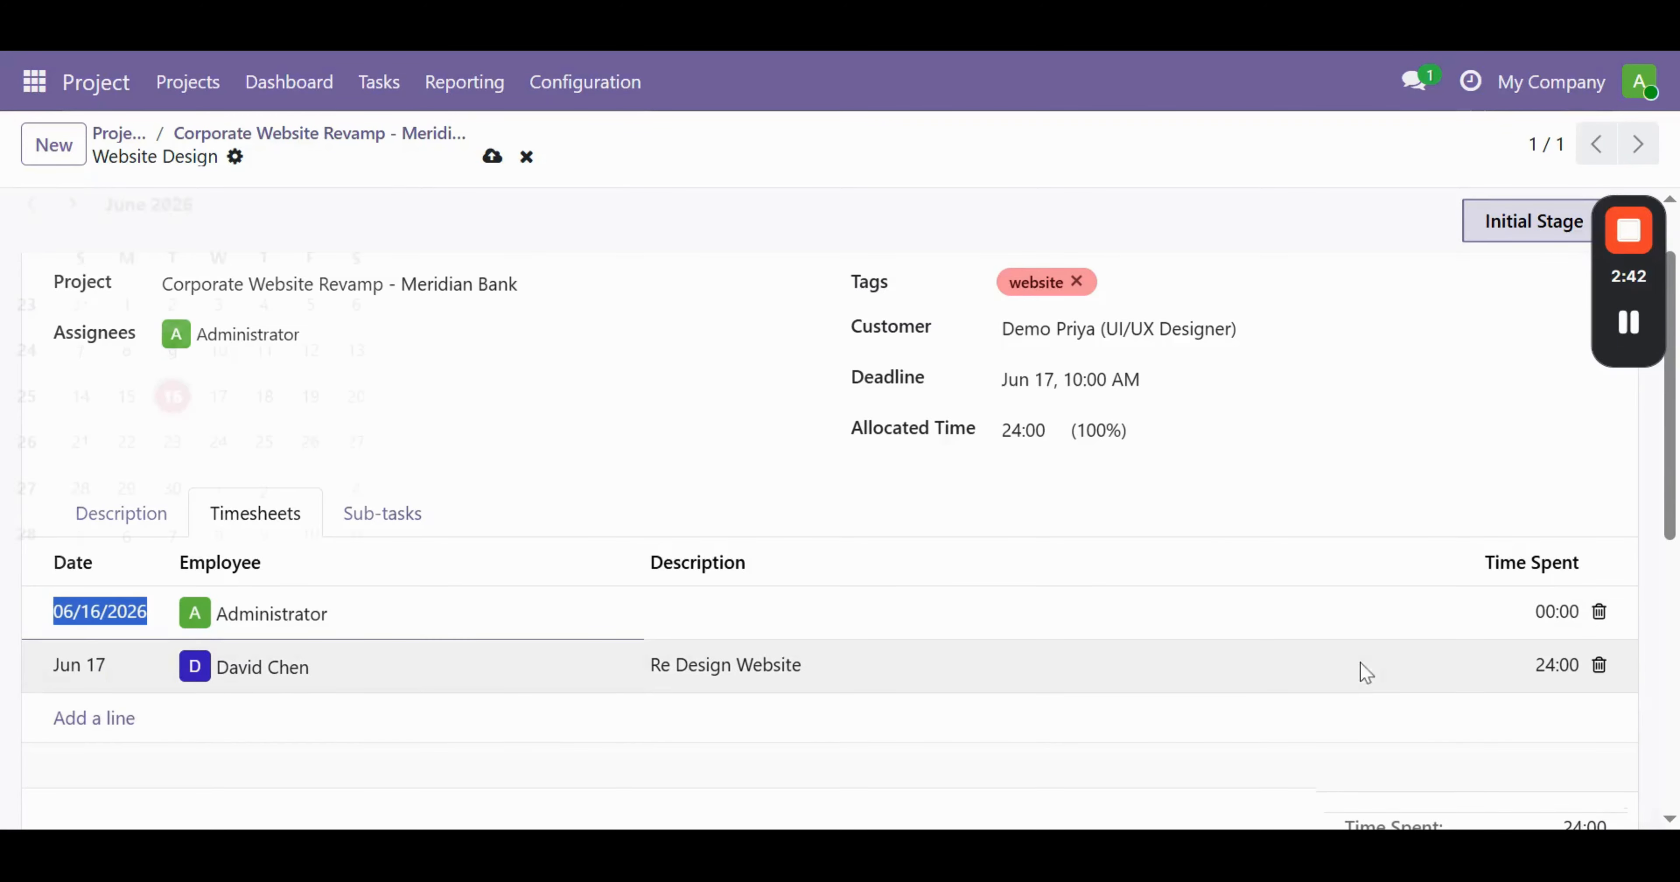
{"action": "scroll", "coordinate": [1013, 748], "scroll_direction": "down", "scroll_amount": 2}
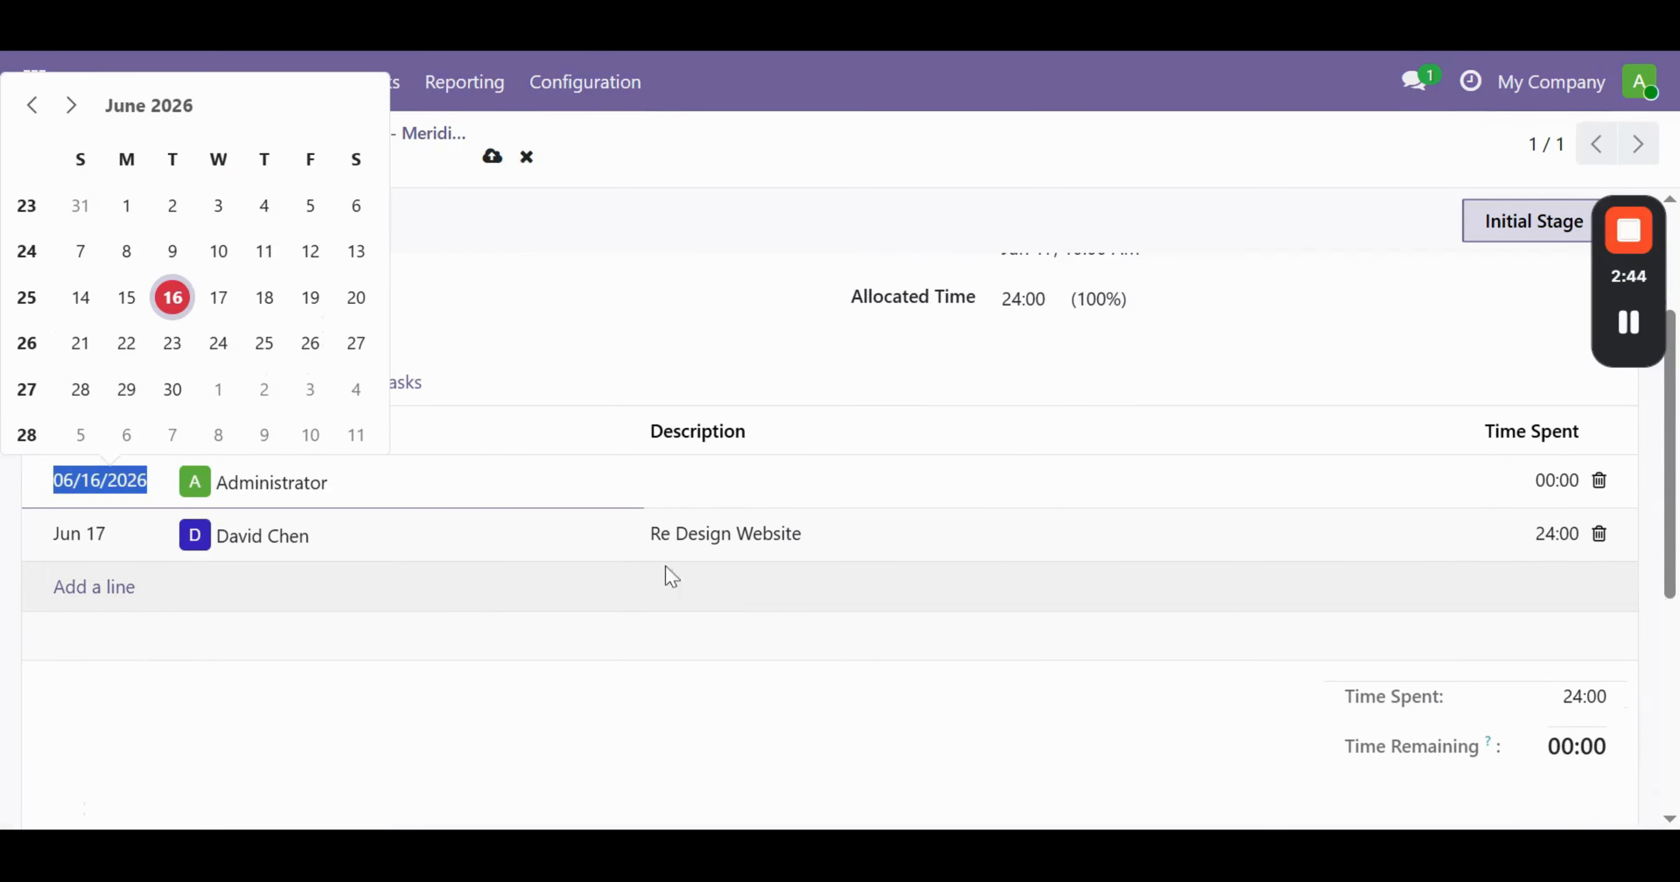
{"action": "left_click", "coordinate": [1599, 483]}
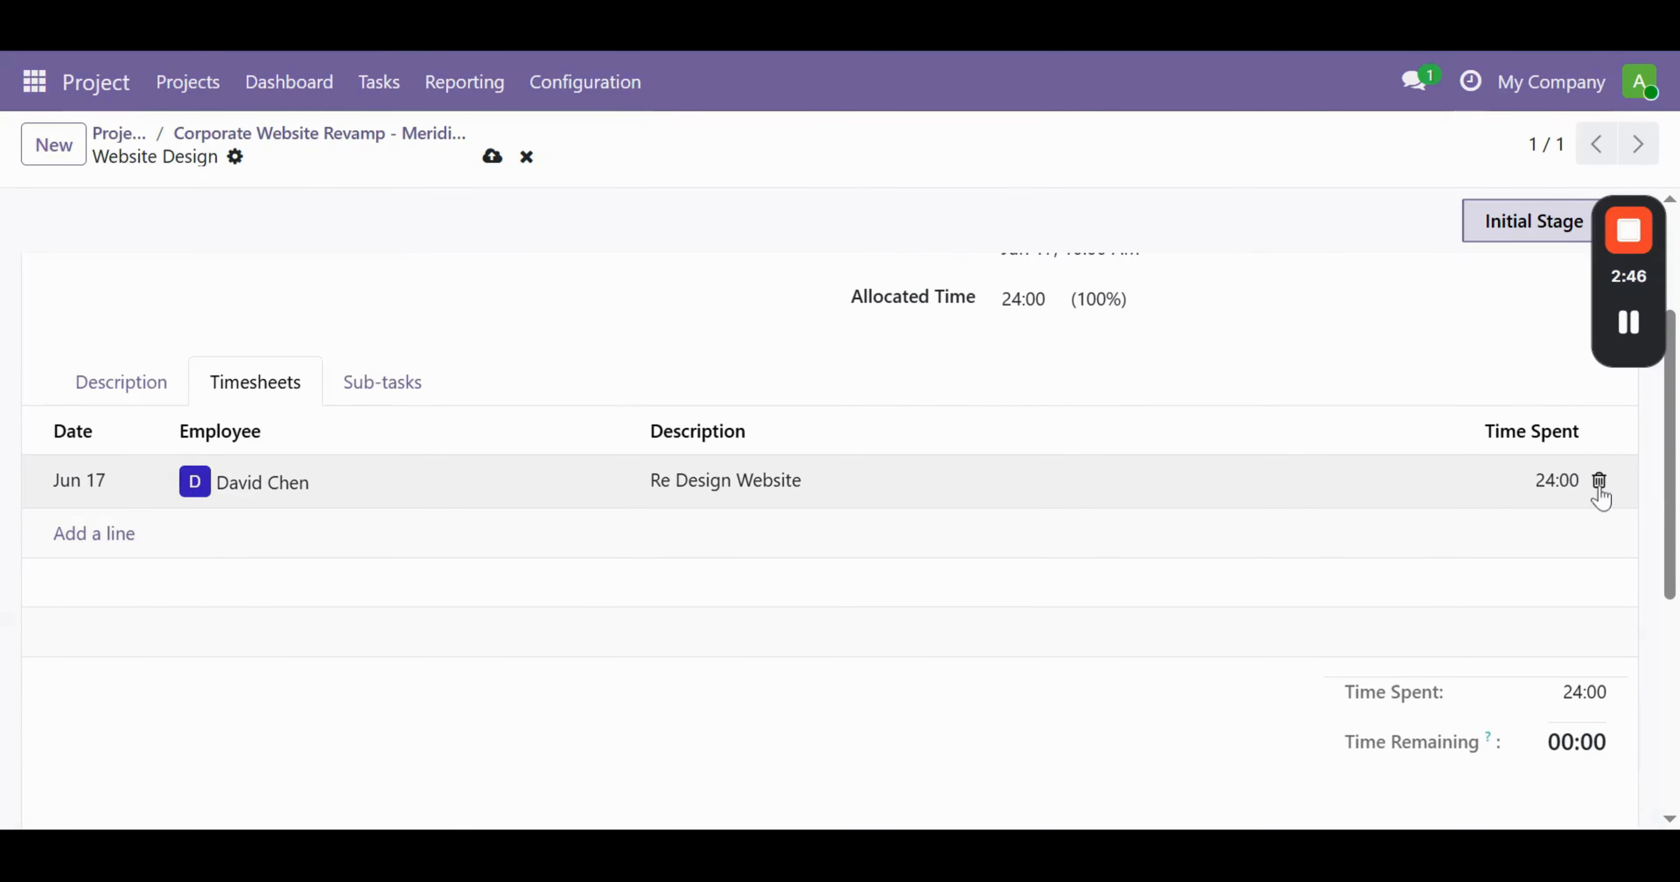
Add a sub-task titled "Finding new Design" to the Website Design task and set its status to Approved.
{"action": "left_click", "coordinate": [409, 392]}
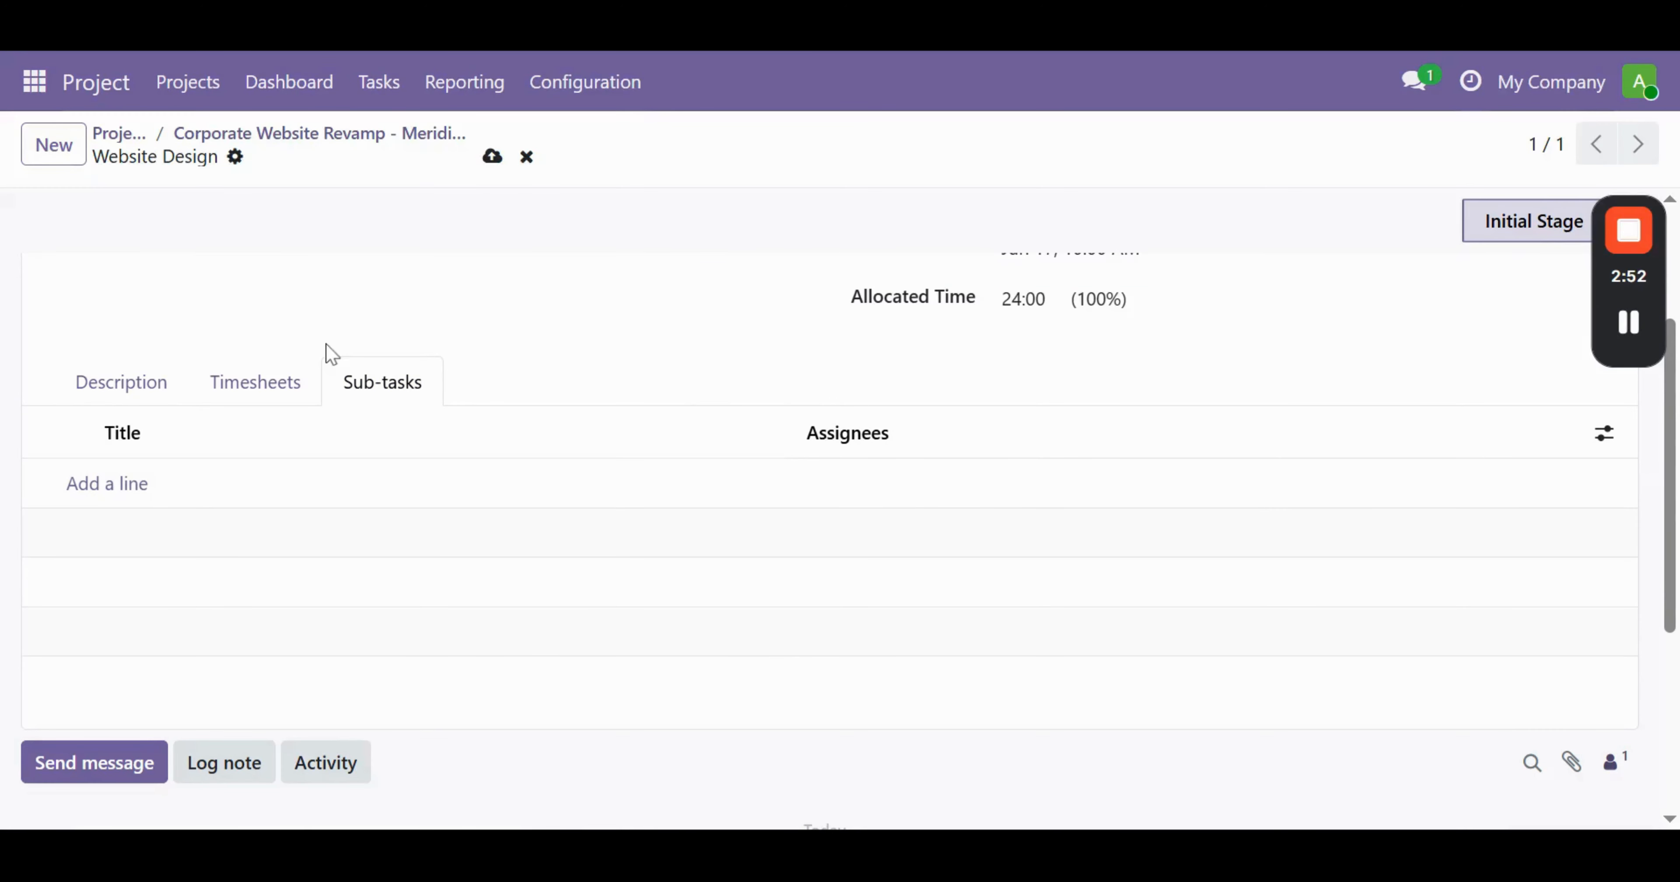
{"action": "left_click", "coordinate": [264, 384]}
{"action": "left_click", "coordinate": [410, 390]}
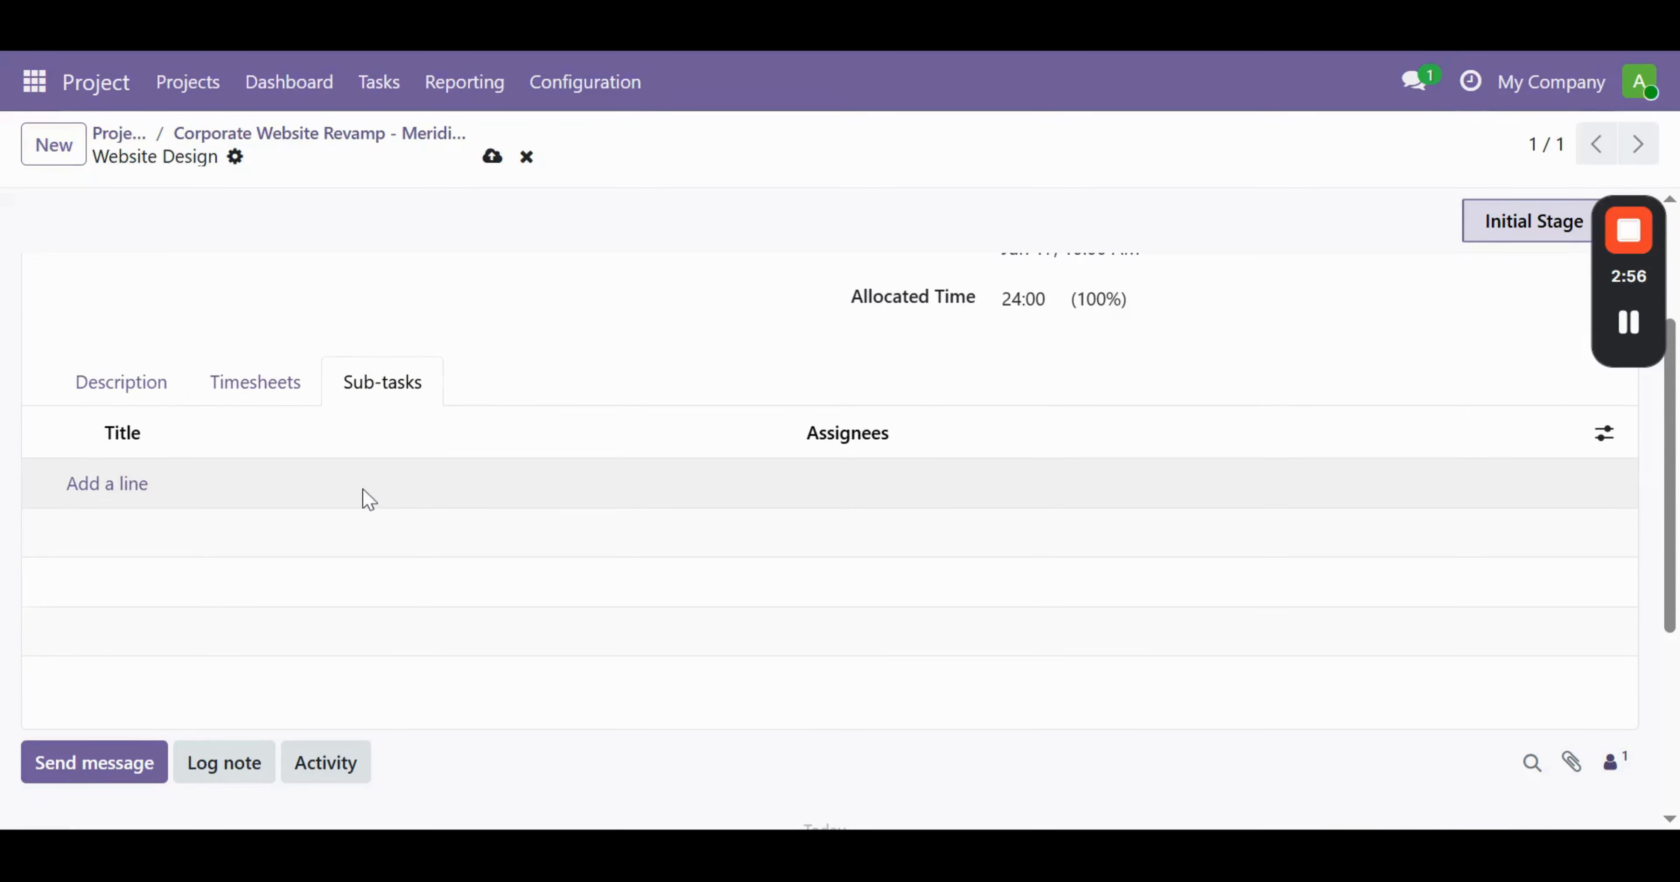
{"action": "left_click", "coordinate": [116, 489]}
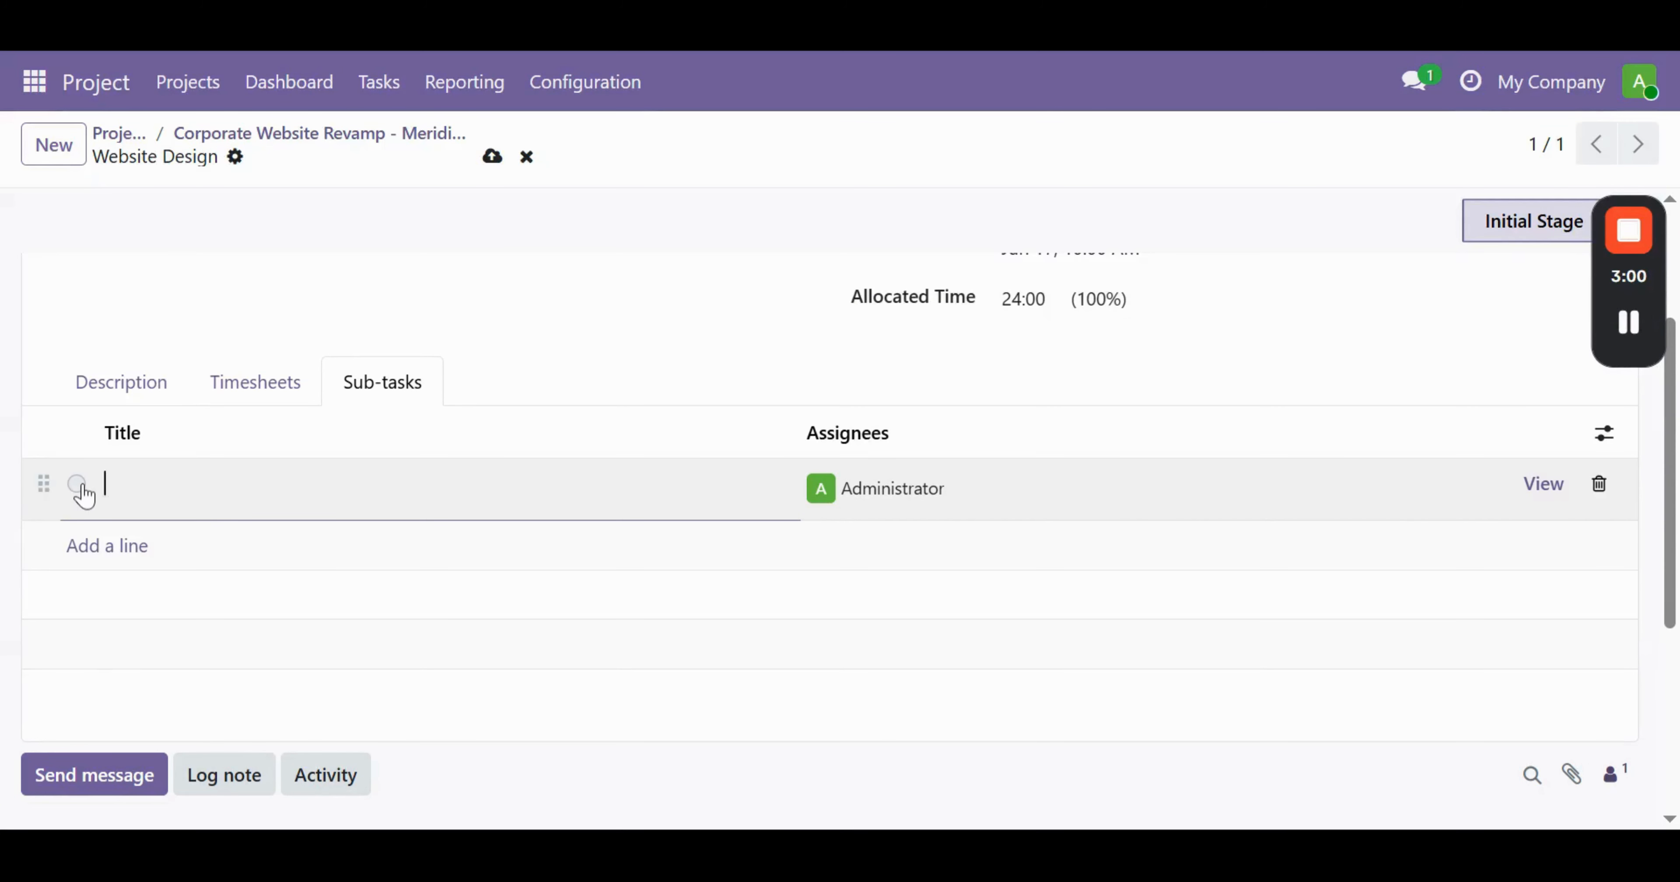
{"action": "left_click", "coordinate": [79, 485]}
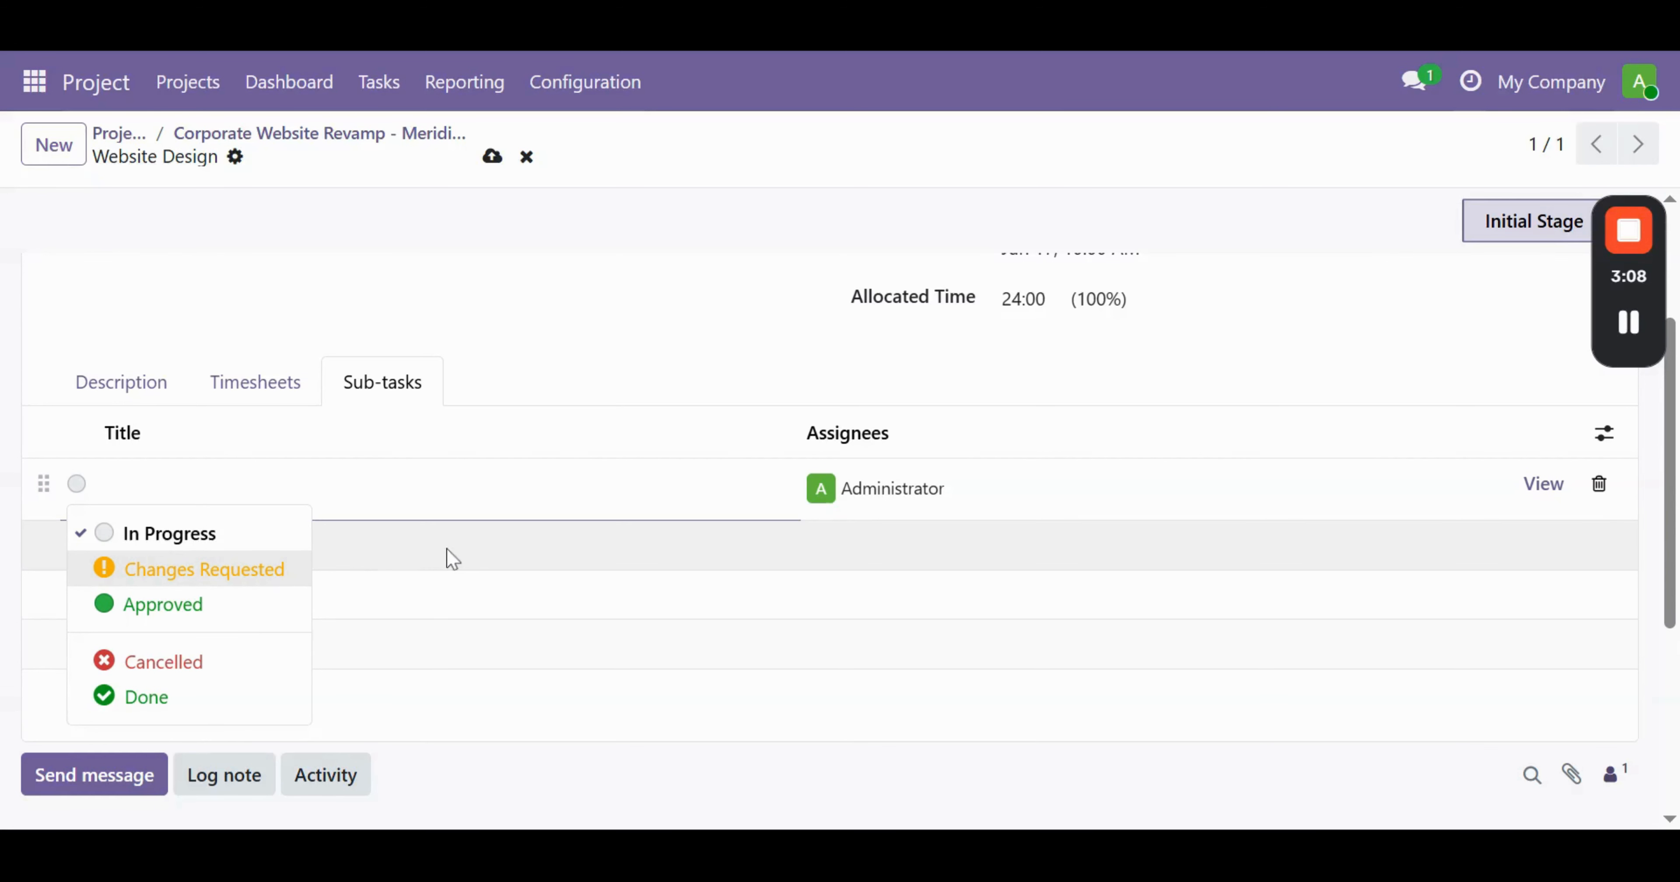
{"action": "left_click", "coordinate": [108, 484]}
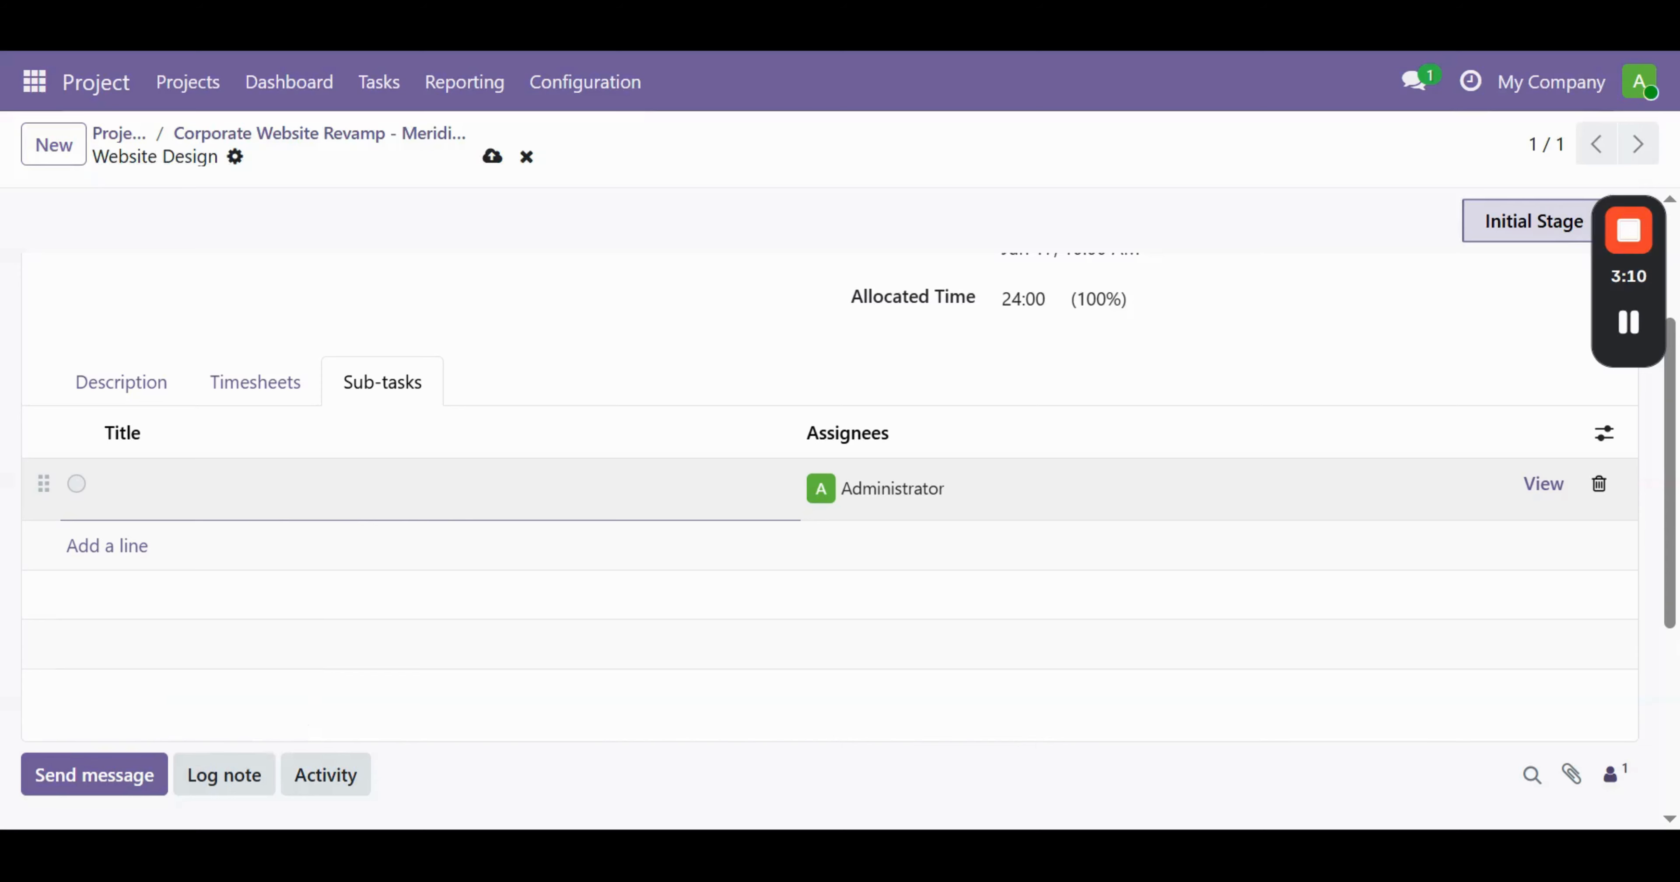
{"action": "left_click", "coordinate": [76, 484]}
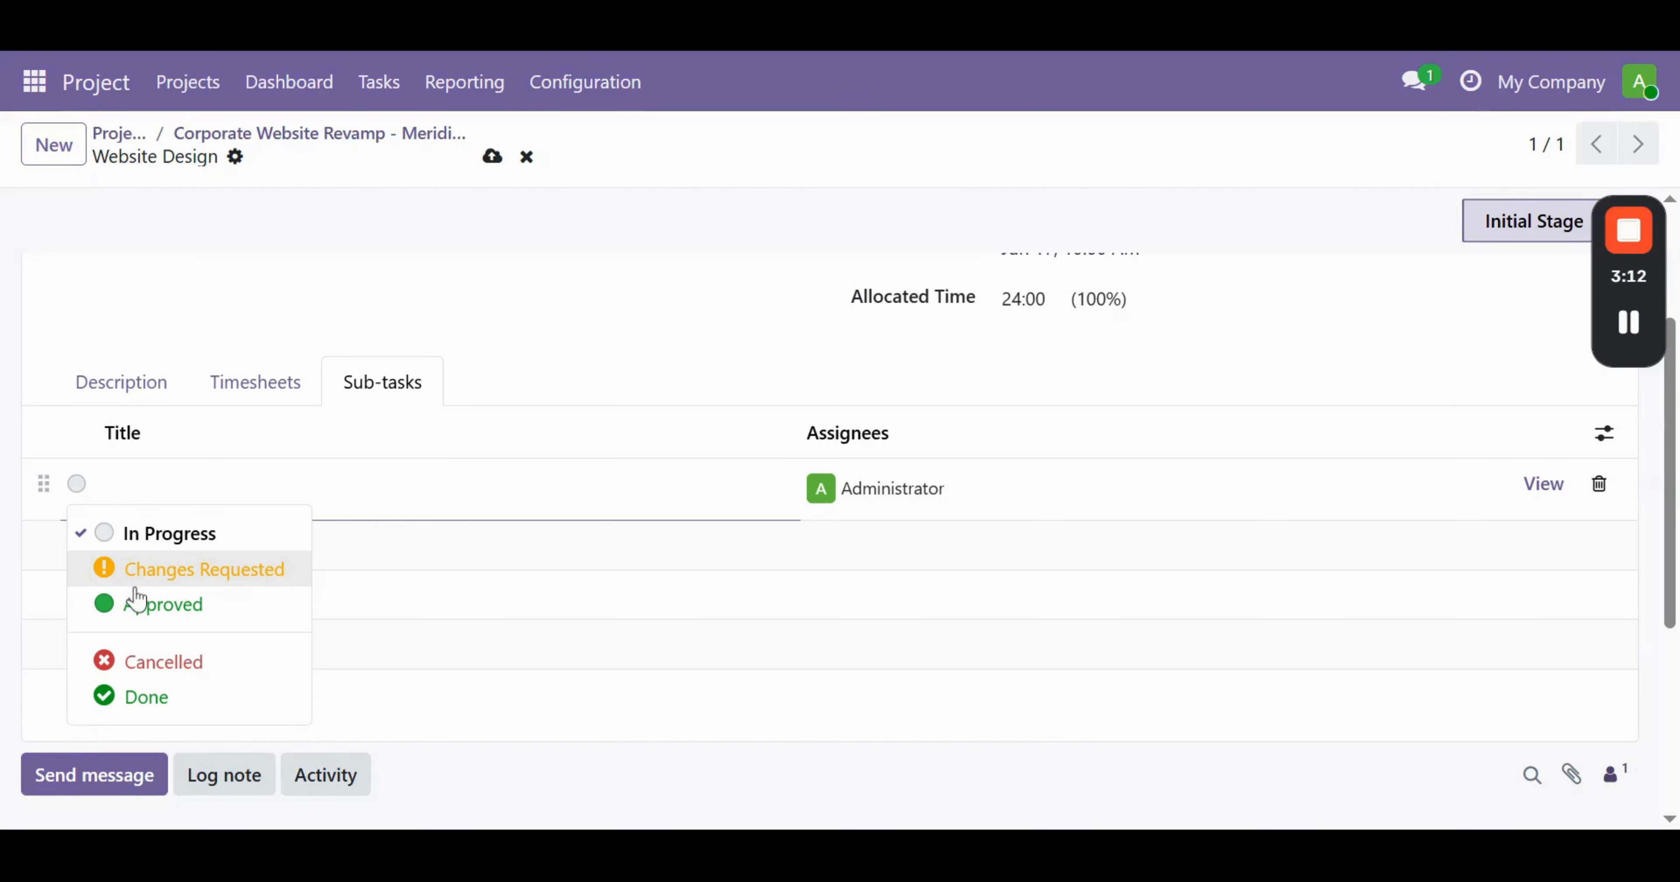
{"action": "left_click", "coordinate": [139, 606]}
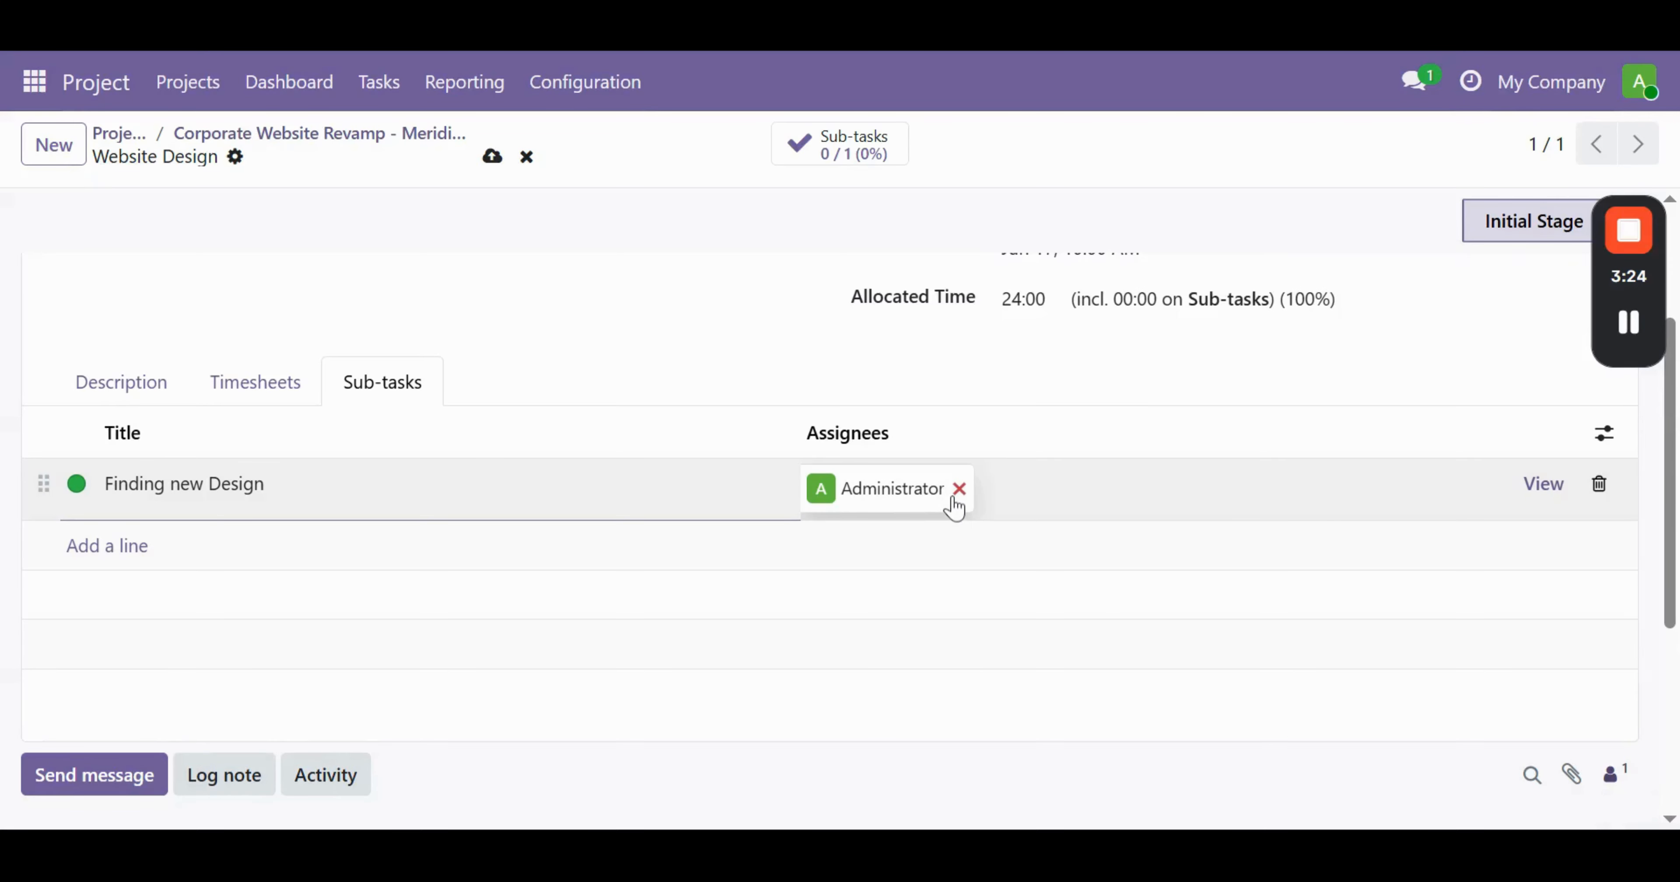
Remove Administrator from the sub-task's assignees and assign Administrator again.
{"action": "left_click", "coordinate": [956, 488]}
{"action": "left_click", "coordinate": [956, 488]}
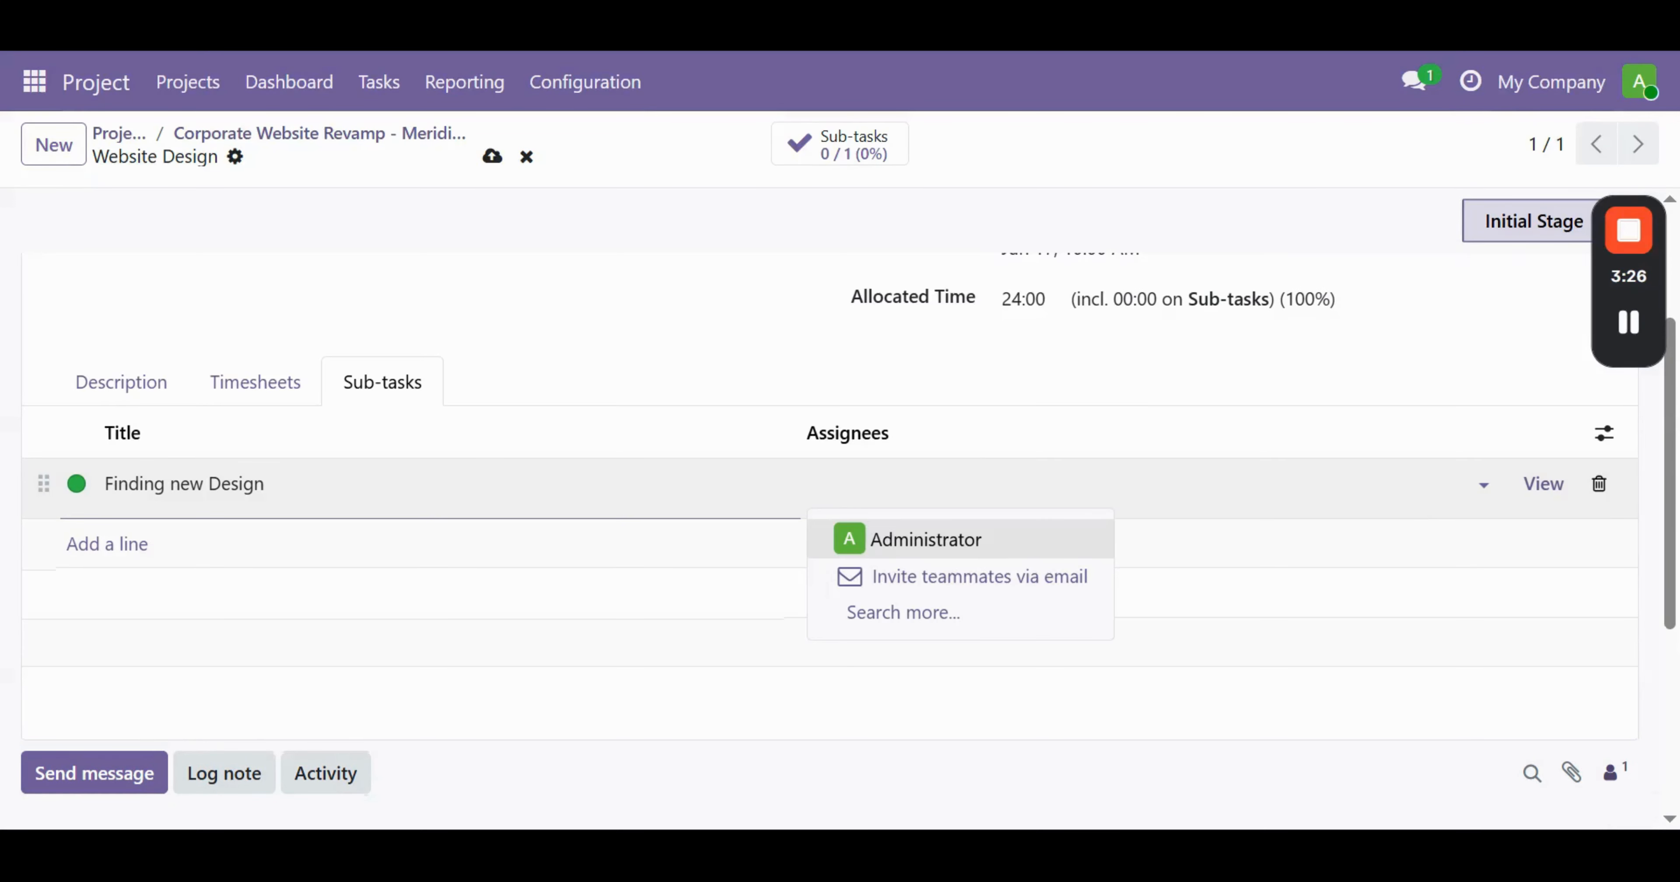
{"action": "left_click", "coordinate": [1061, 540]}
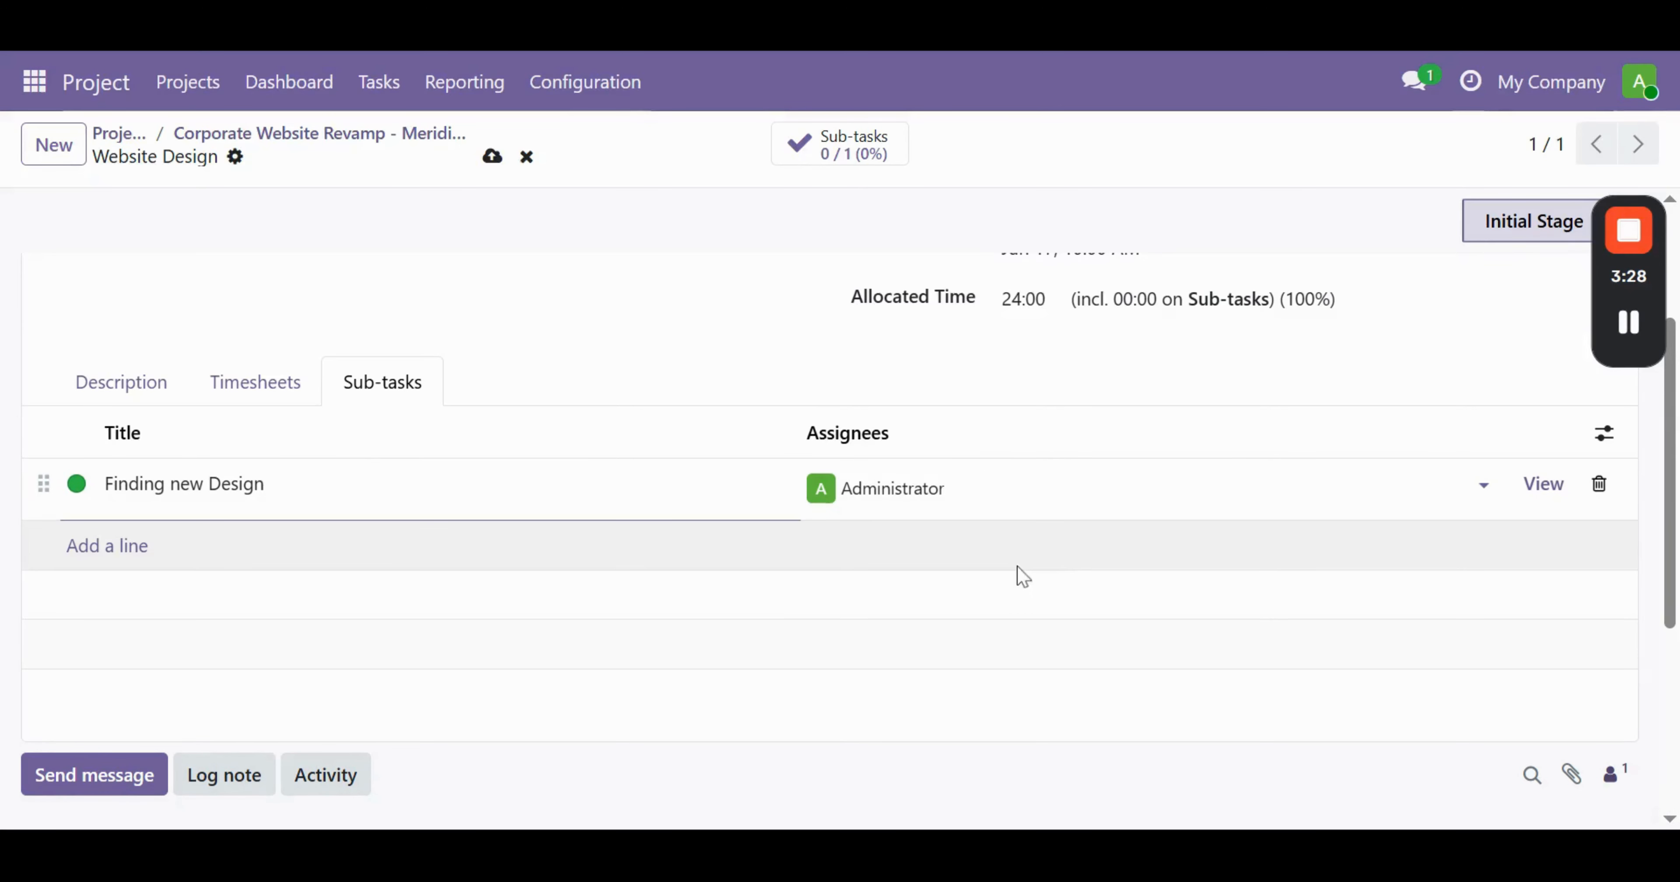
Review the completed task form, return to the projects list and open the Corporate Website Revamp - Meridian Bank project.
{"action": "scroll", "coordinate": [934, 701], "scroll_direction": "down", "scroll_amount": 3}
{"action": "scroll", "coordinate": [930, 698], "scroll_direction": "up", "scroll_amount": 6}
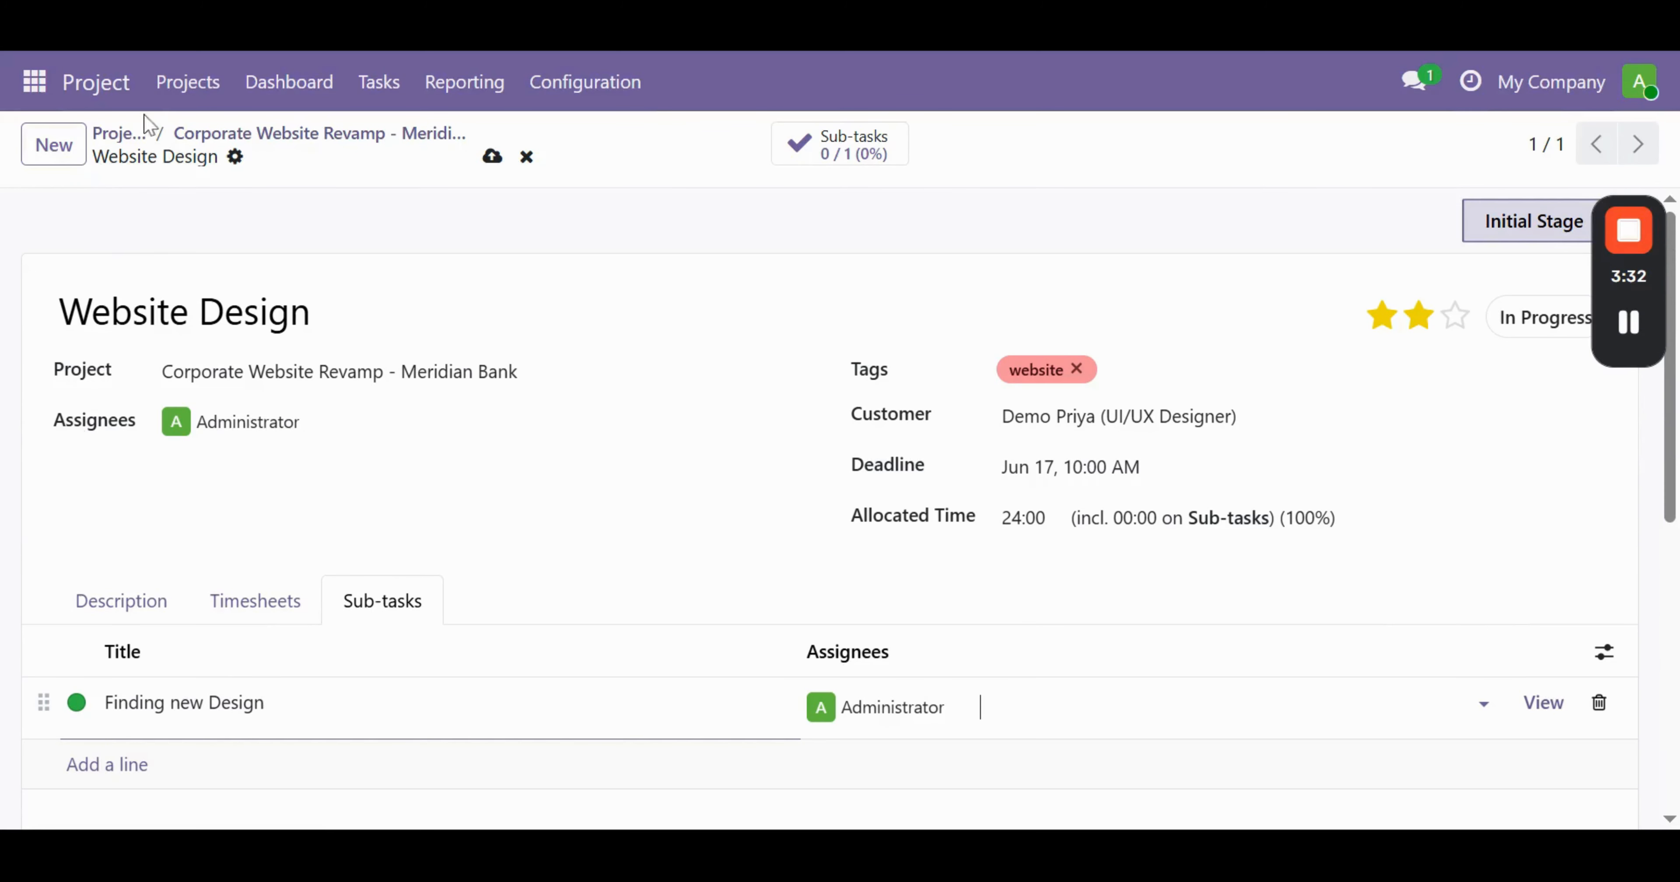
{"action": "left_click", "coordinate": [190, 98]}
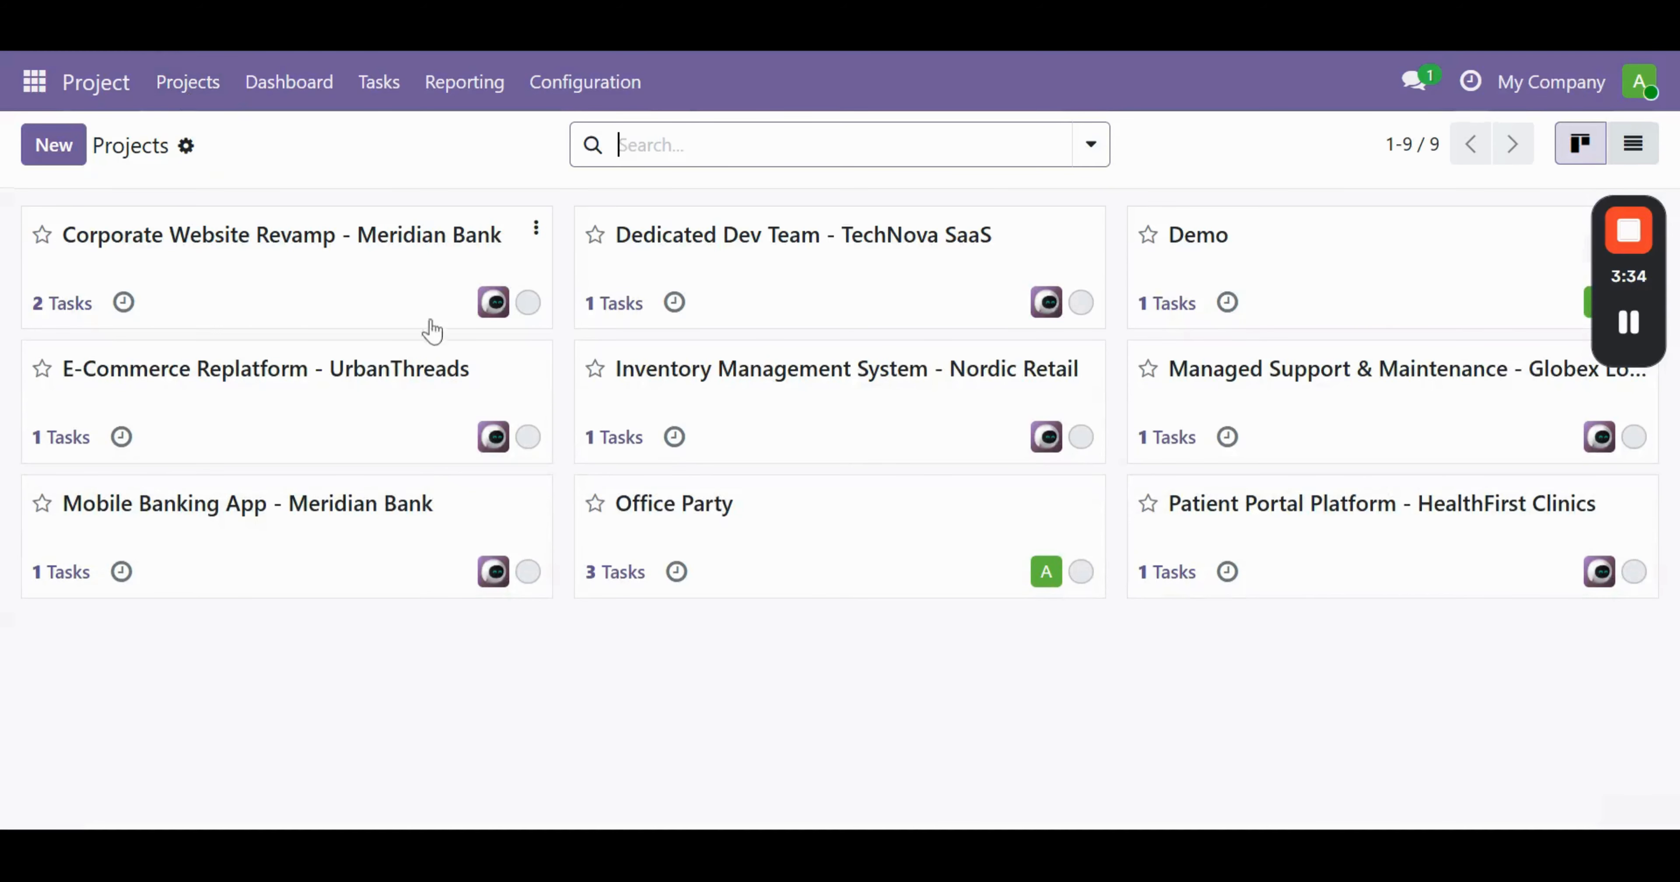
{"action": "left_click", "coordinate": [287, 275]}
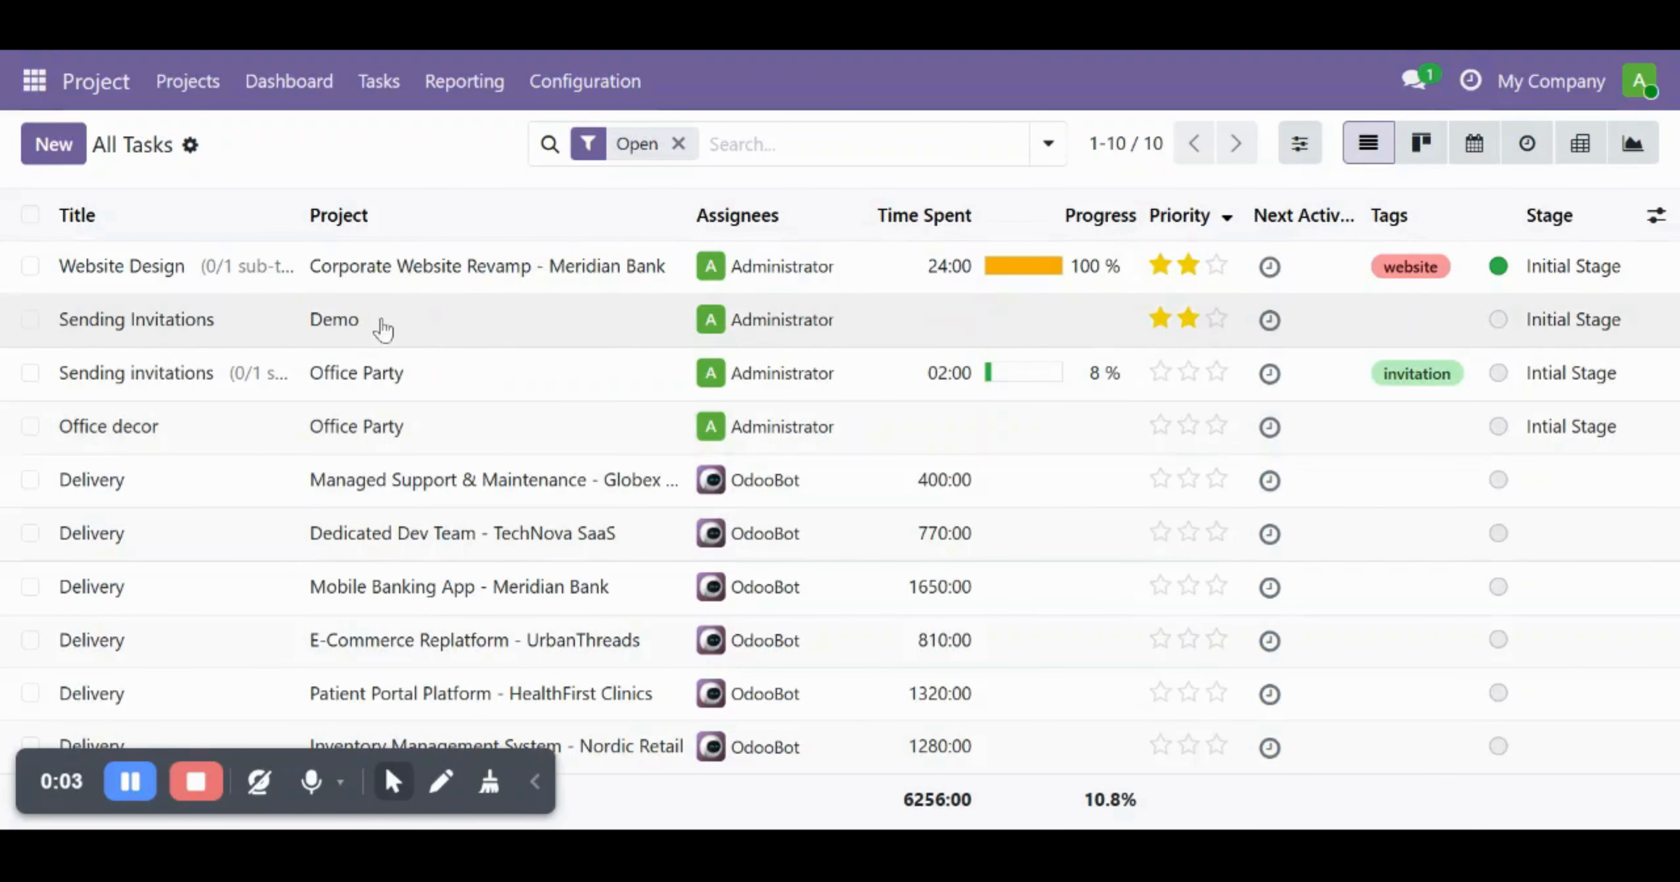
Compare the My Tasks board with the All Tasks list, ending on My Tasks.
{"action": "left_click", "coordinate": [385, 95]}
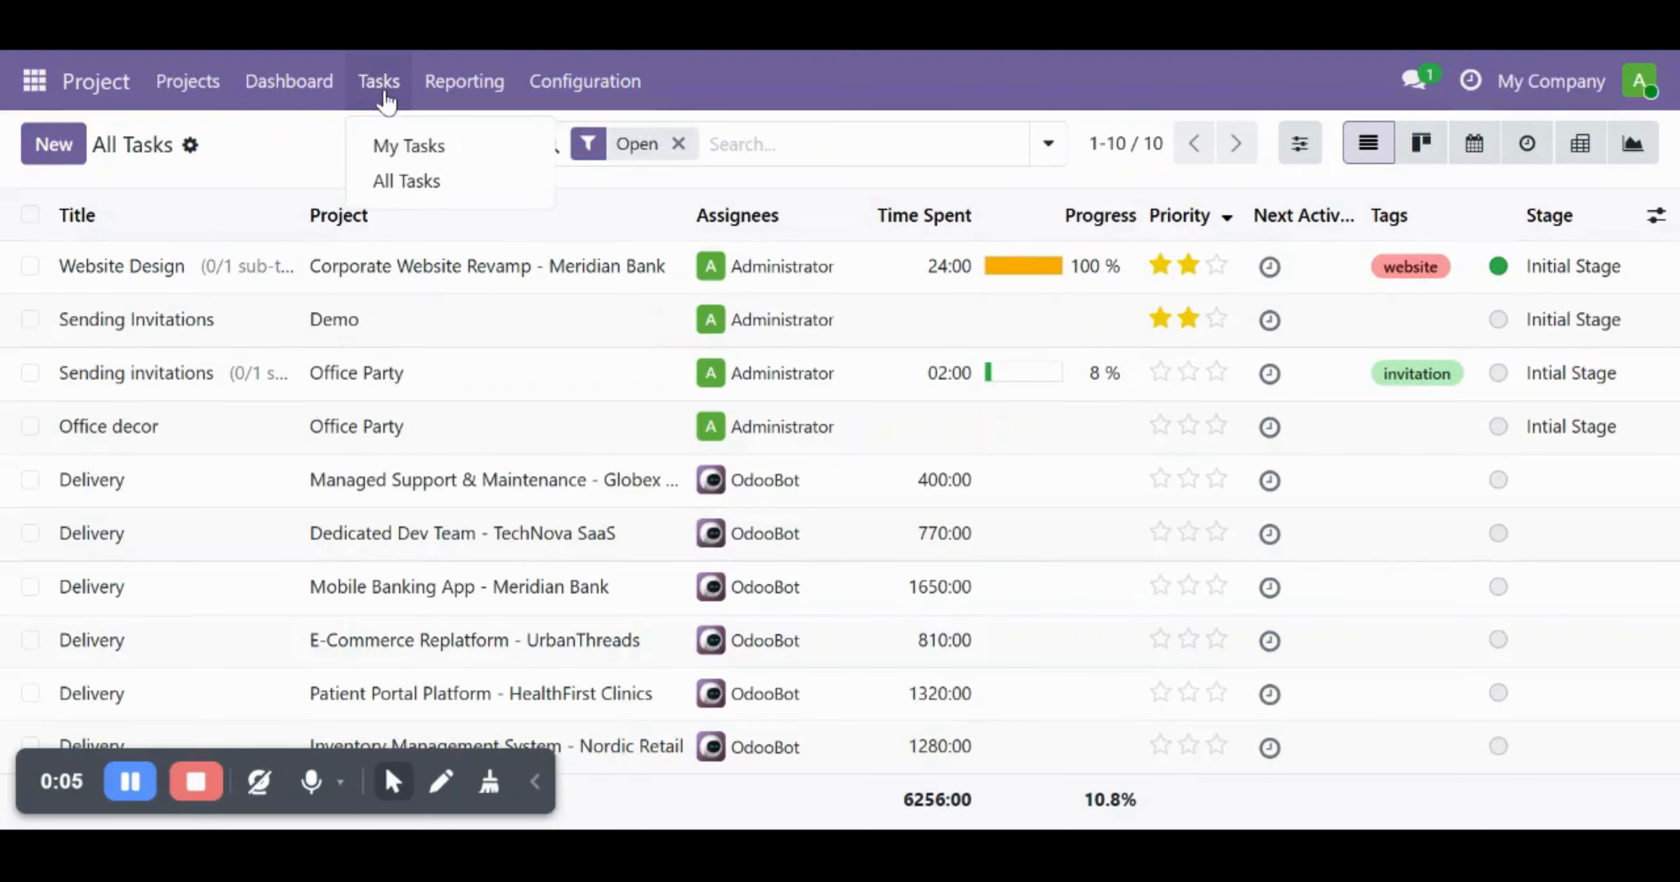
{"action": "left_click", "coordinate": [402, 163]}
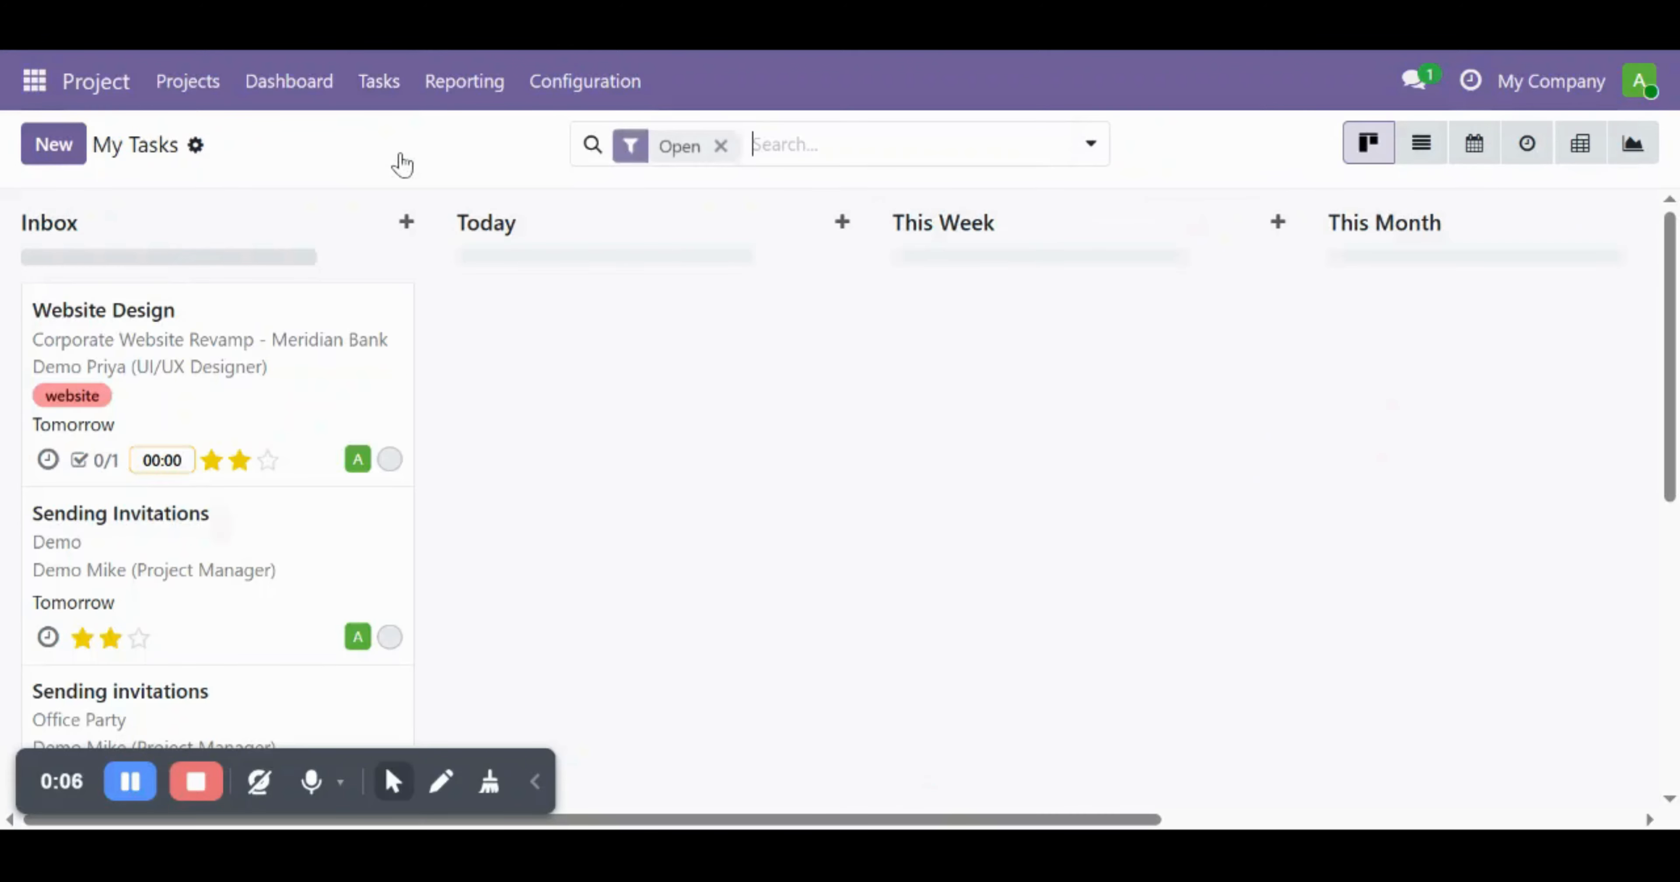
{"action": "left_click", "coordinate": [409, 100]}
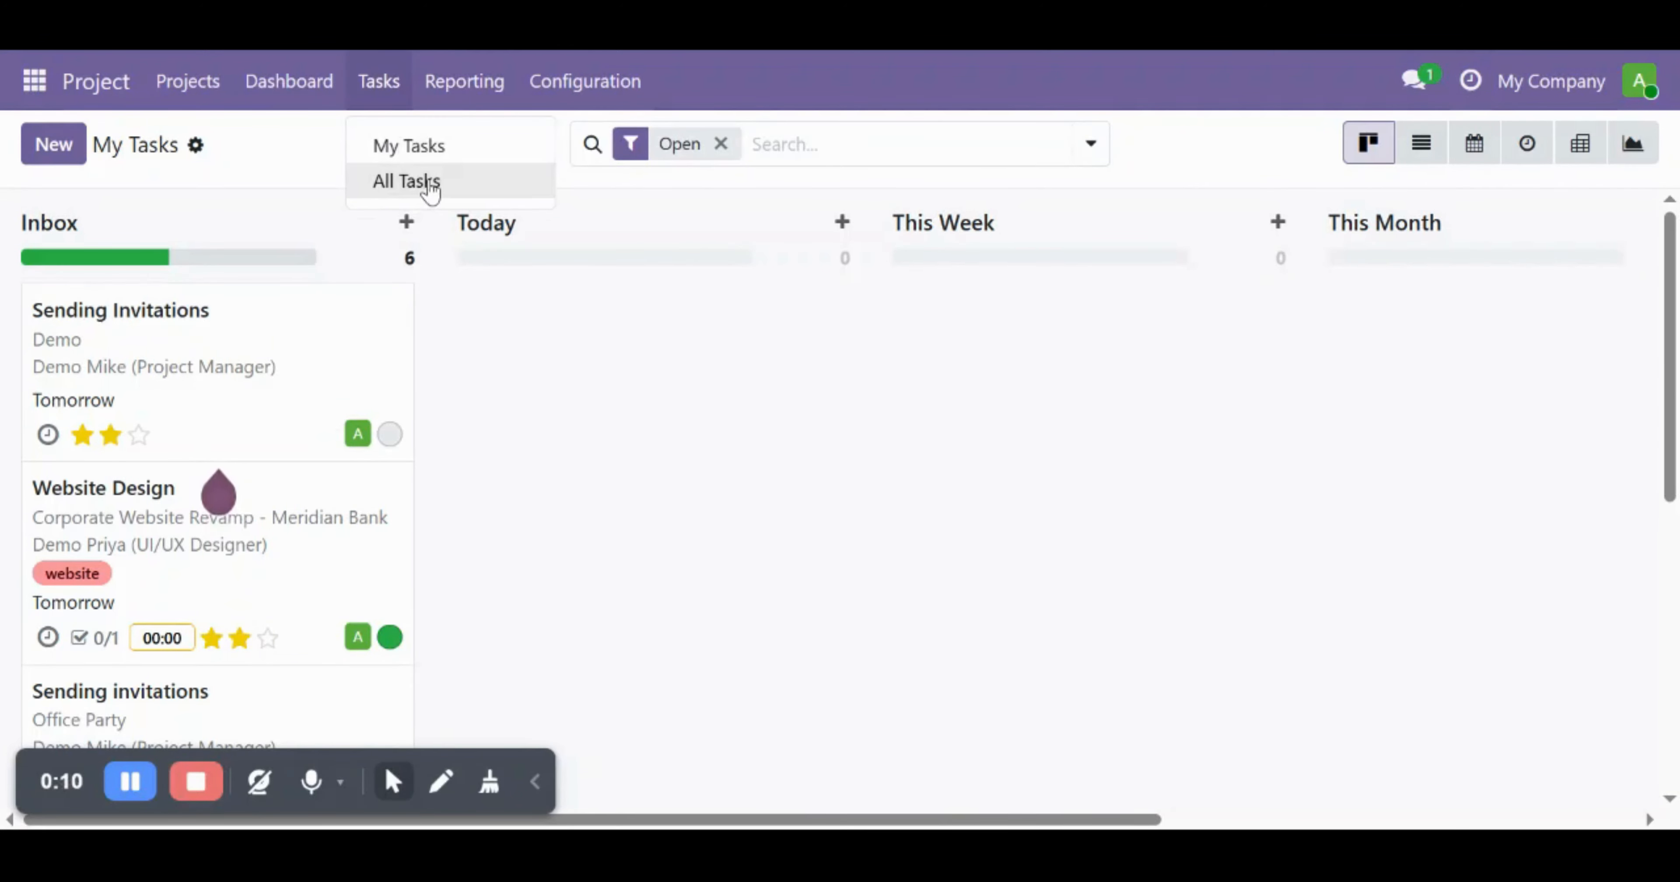
{"action": "left_click", "coordinate": [430, 189]}
{"action": "left_click", "coordinate": [400, 93]}
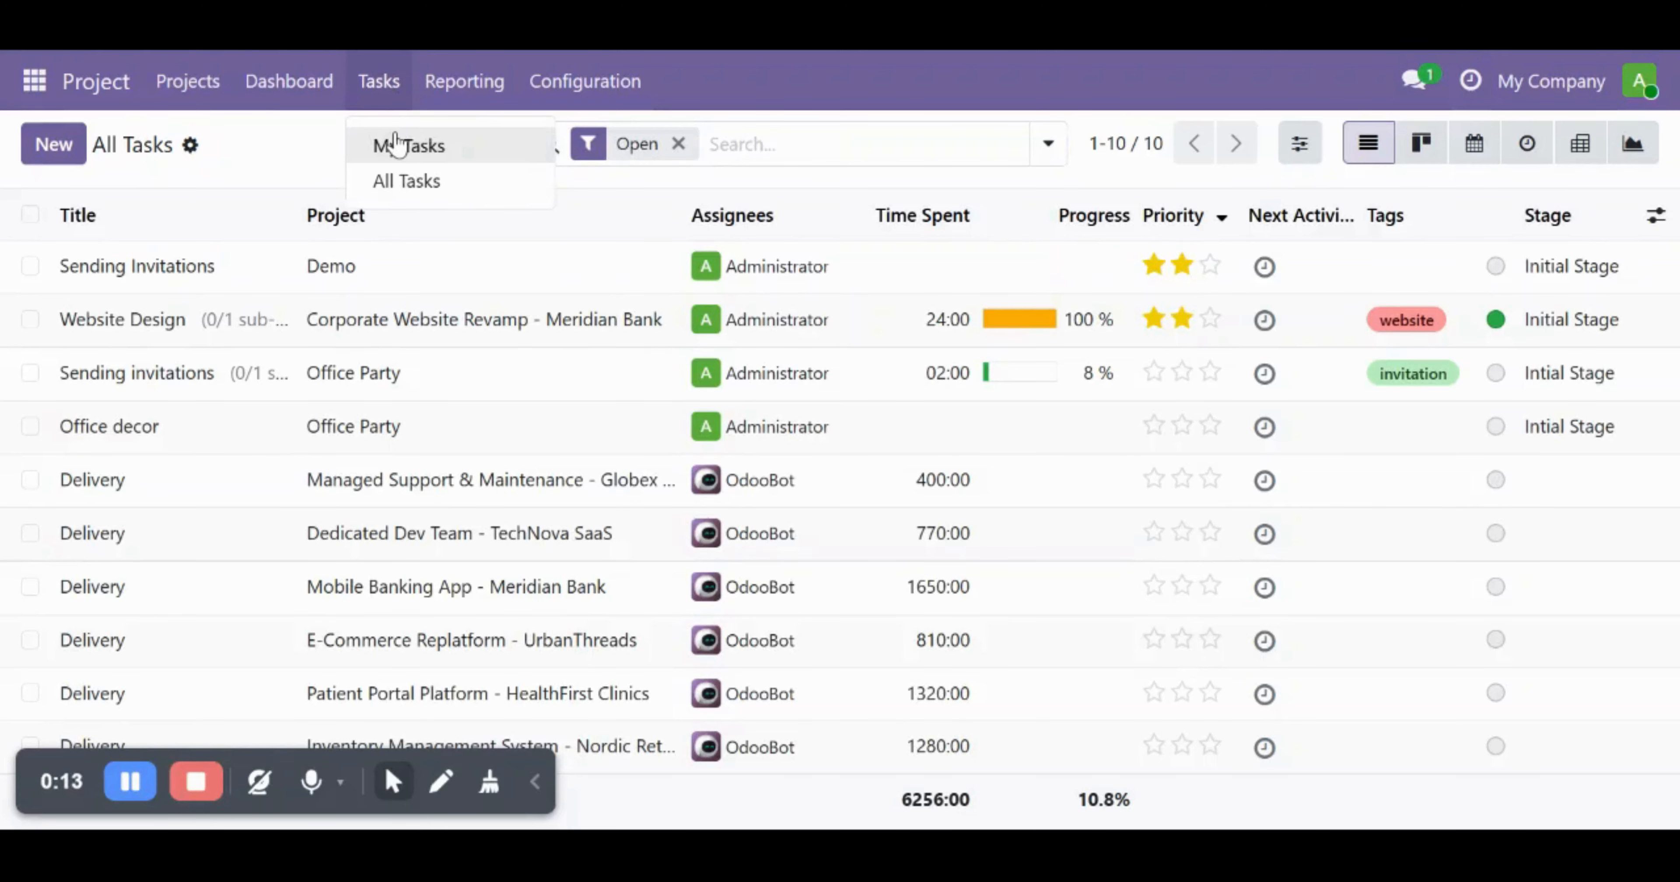
{"action": "left_click", "coordinate": [397, 143]}
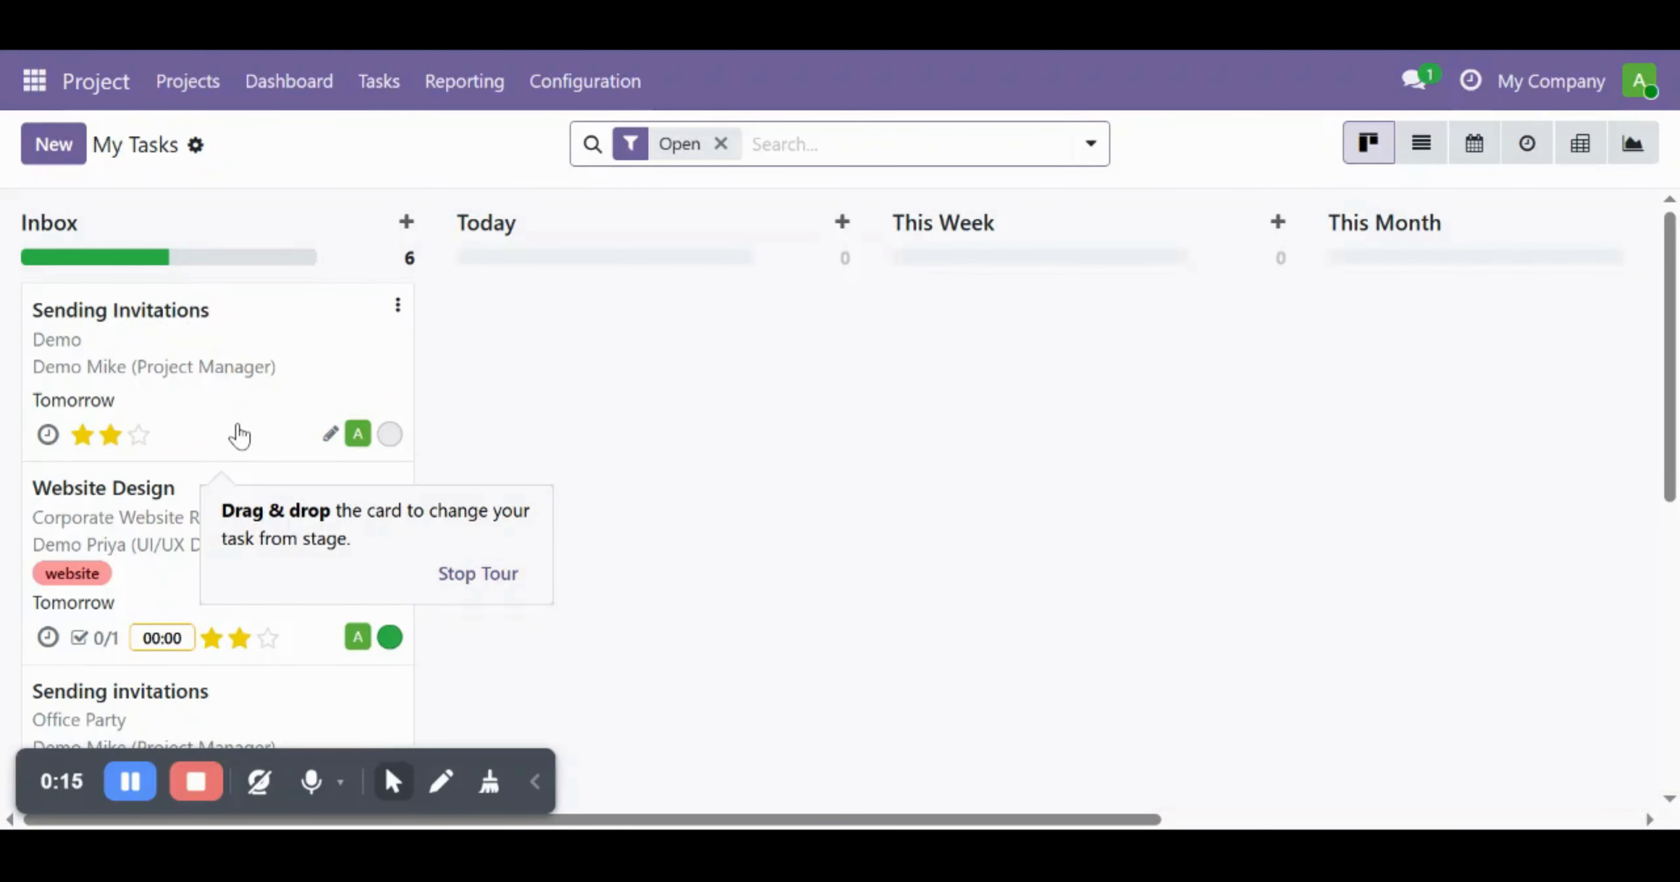
Look through the Inbox tasks on the My Tasks board, view the Website Design task and return to the board.
{"action": "scroll", "coordinate": [239, 436], "scroll_direction": "down", "scroll_amount": 8}
{"action": "scroll", "coordinate": [239, 436], "scroll_direction": "up", "scroll_amount": 7}
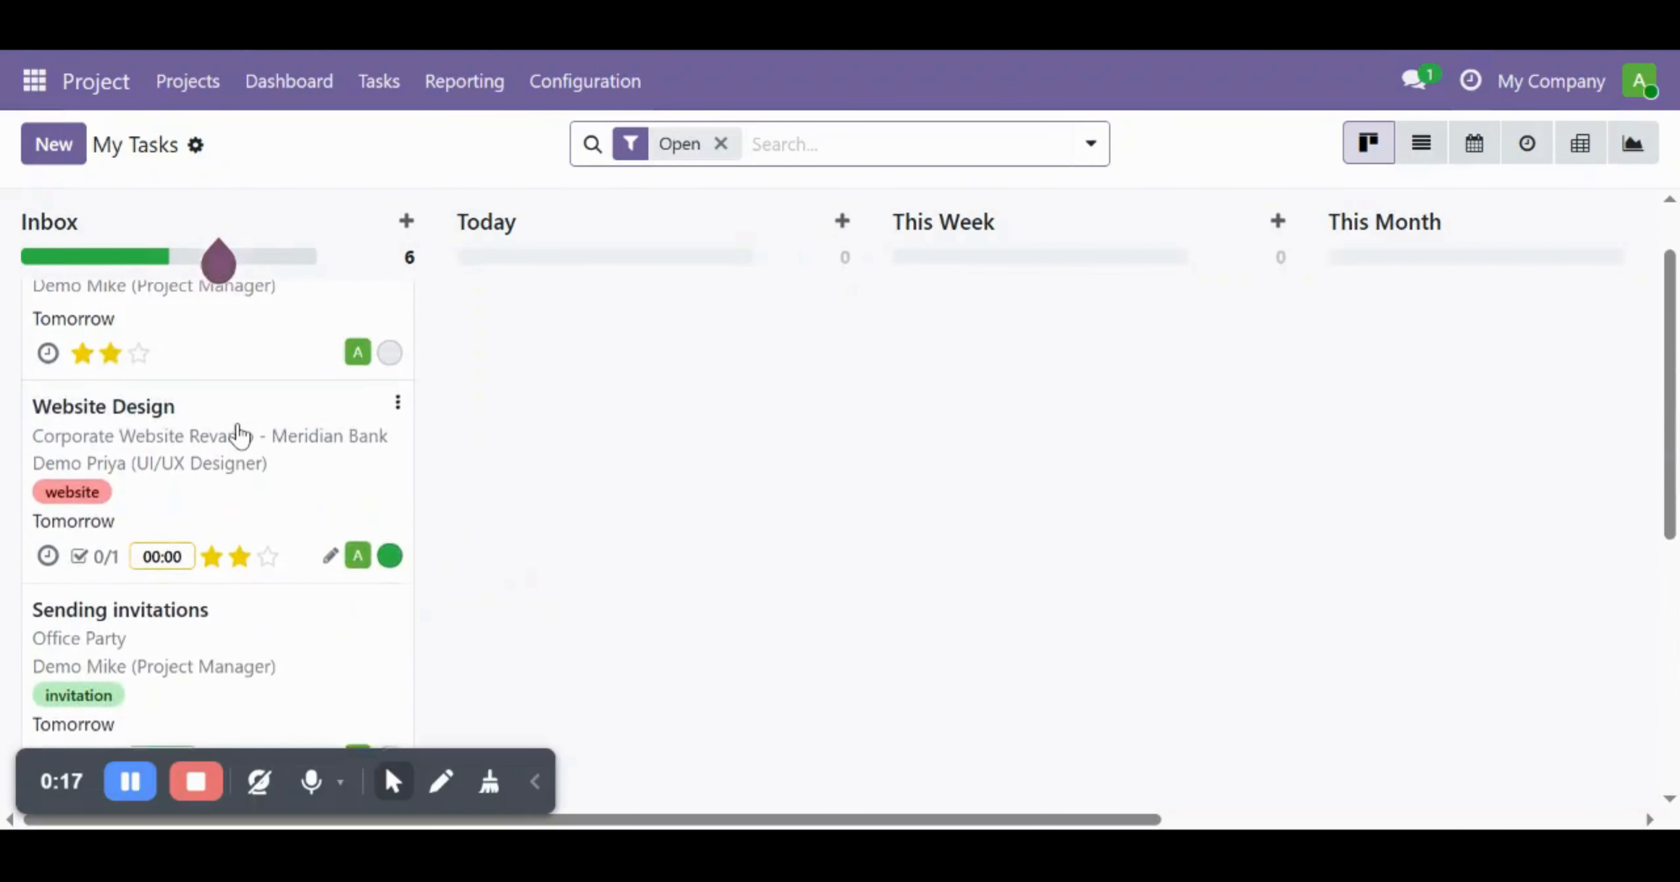
{"action": "left_click", "coordinate": [224, 496]}
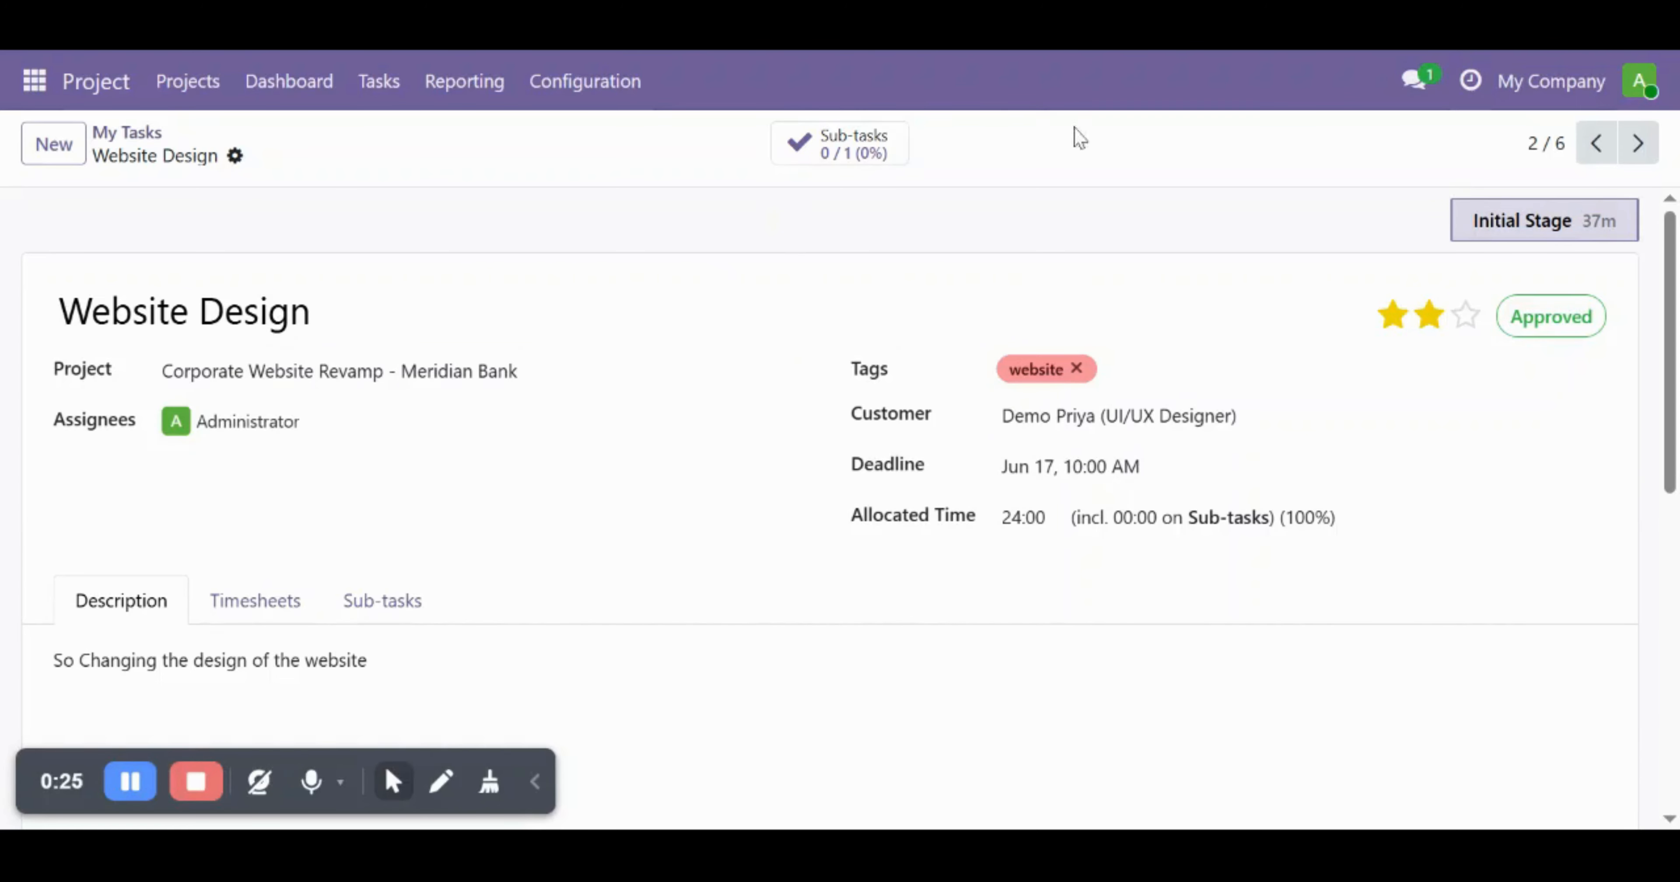
{"action": "left_click", "coordinate": [377, 101]}
{"action": "left_click", "coordinate": [398, 148]}
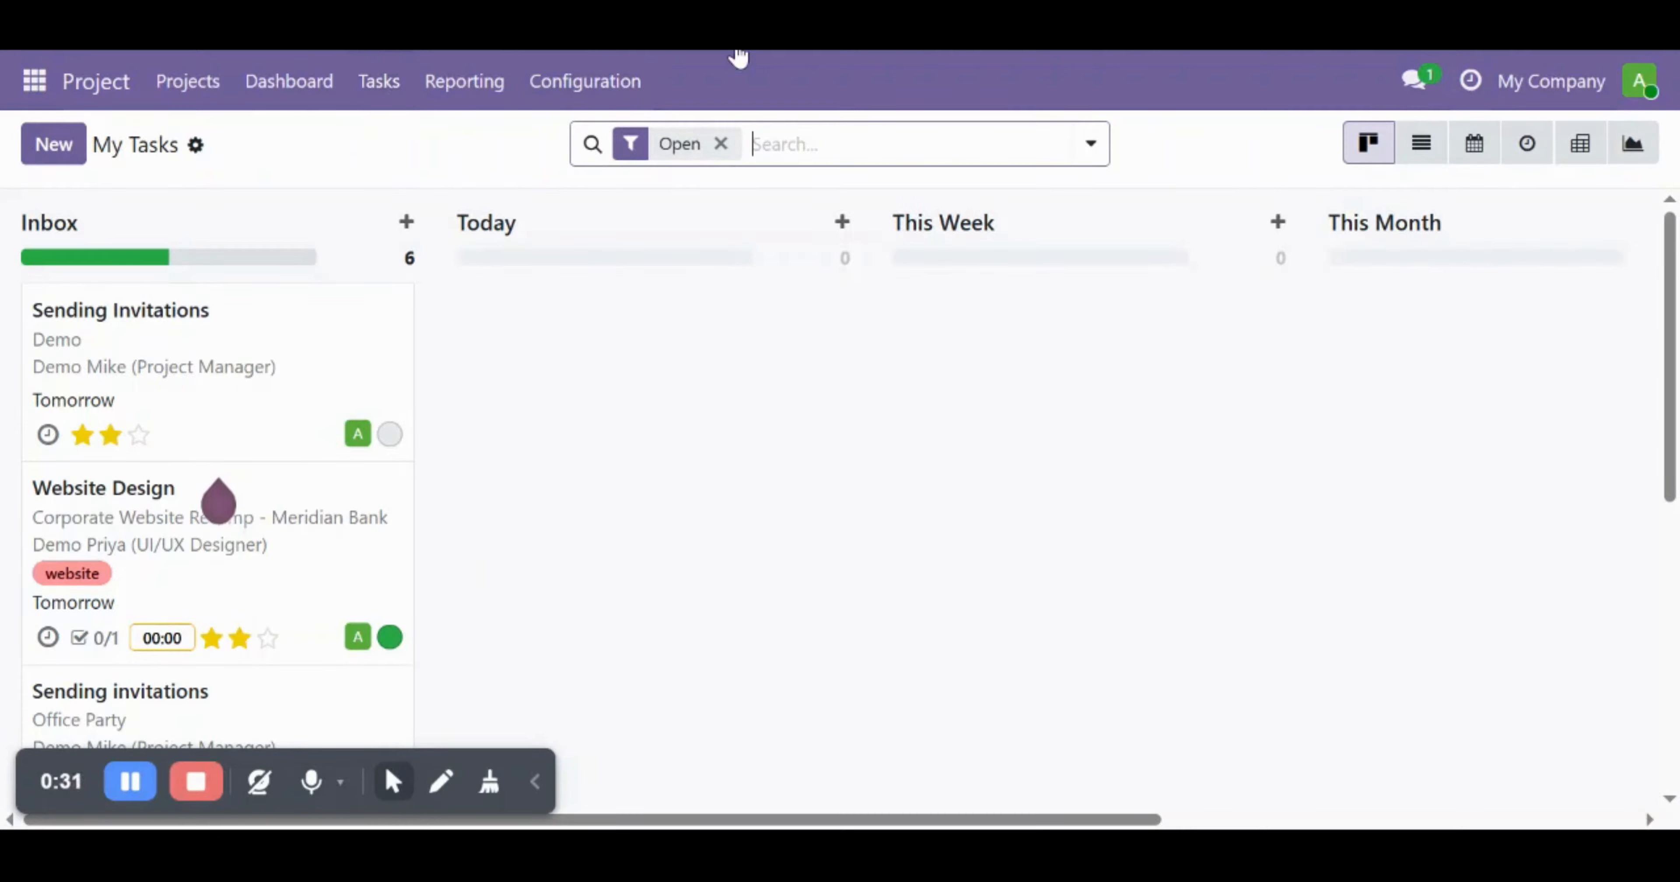
{"action": "left_click", "coordinate": [630, 98]}
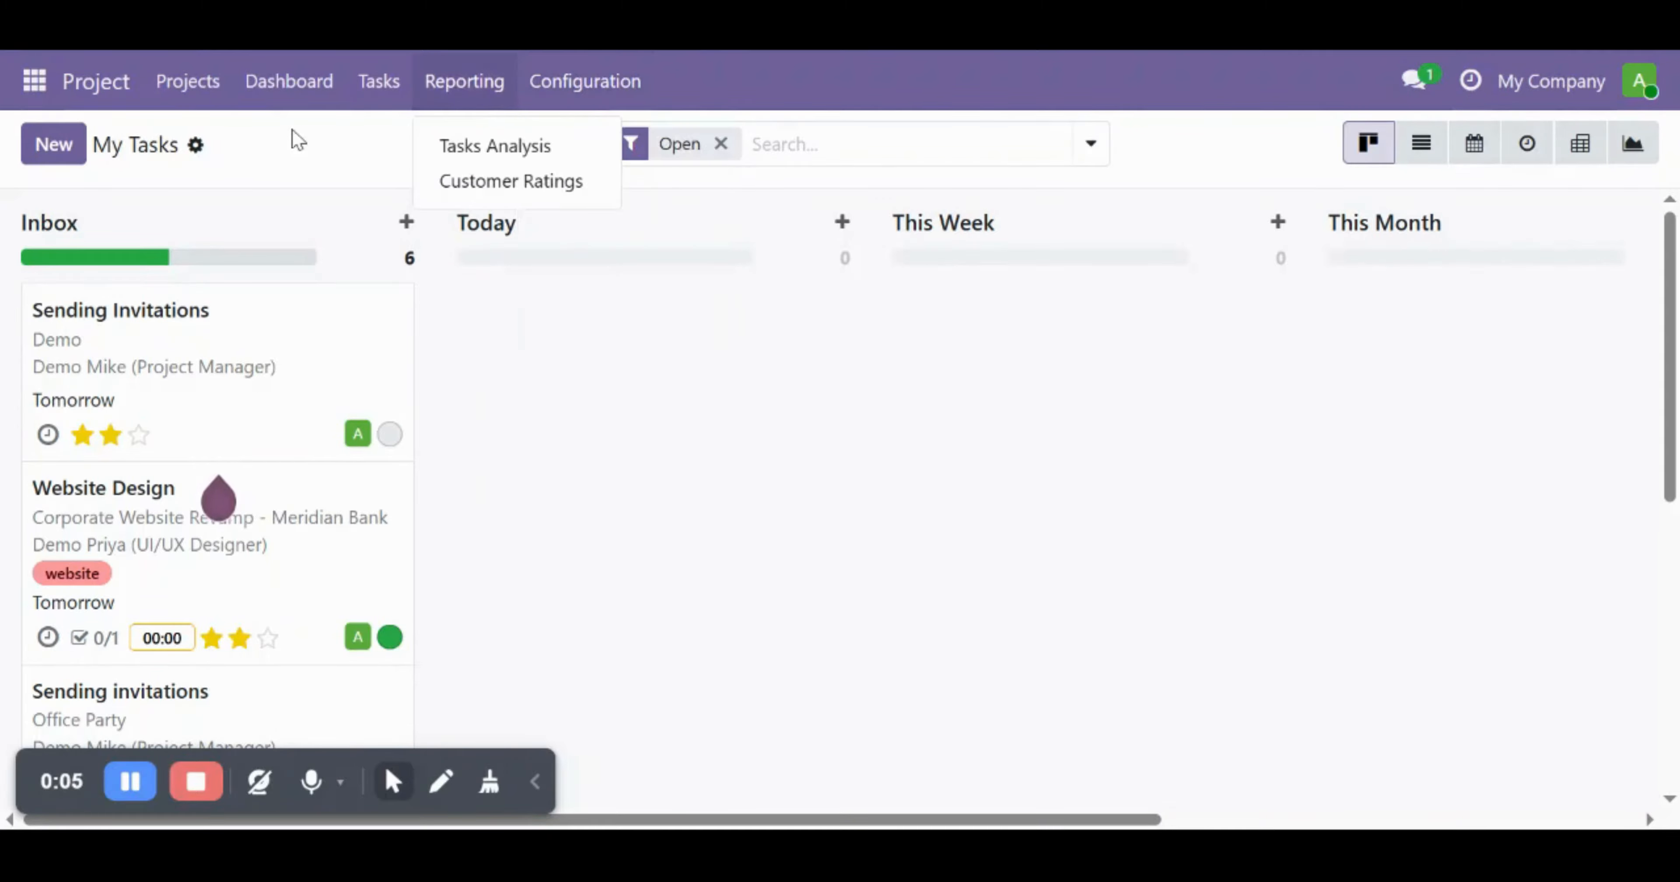
Open the Corporate Website Revamp - Meridian Bank project and add a new stage named "FInal" to its task board.
{"action": "left_click", "coordinate": [185, 77]}
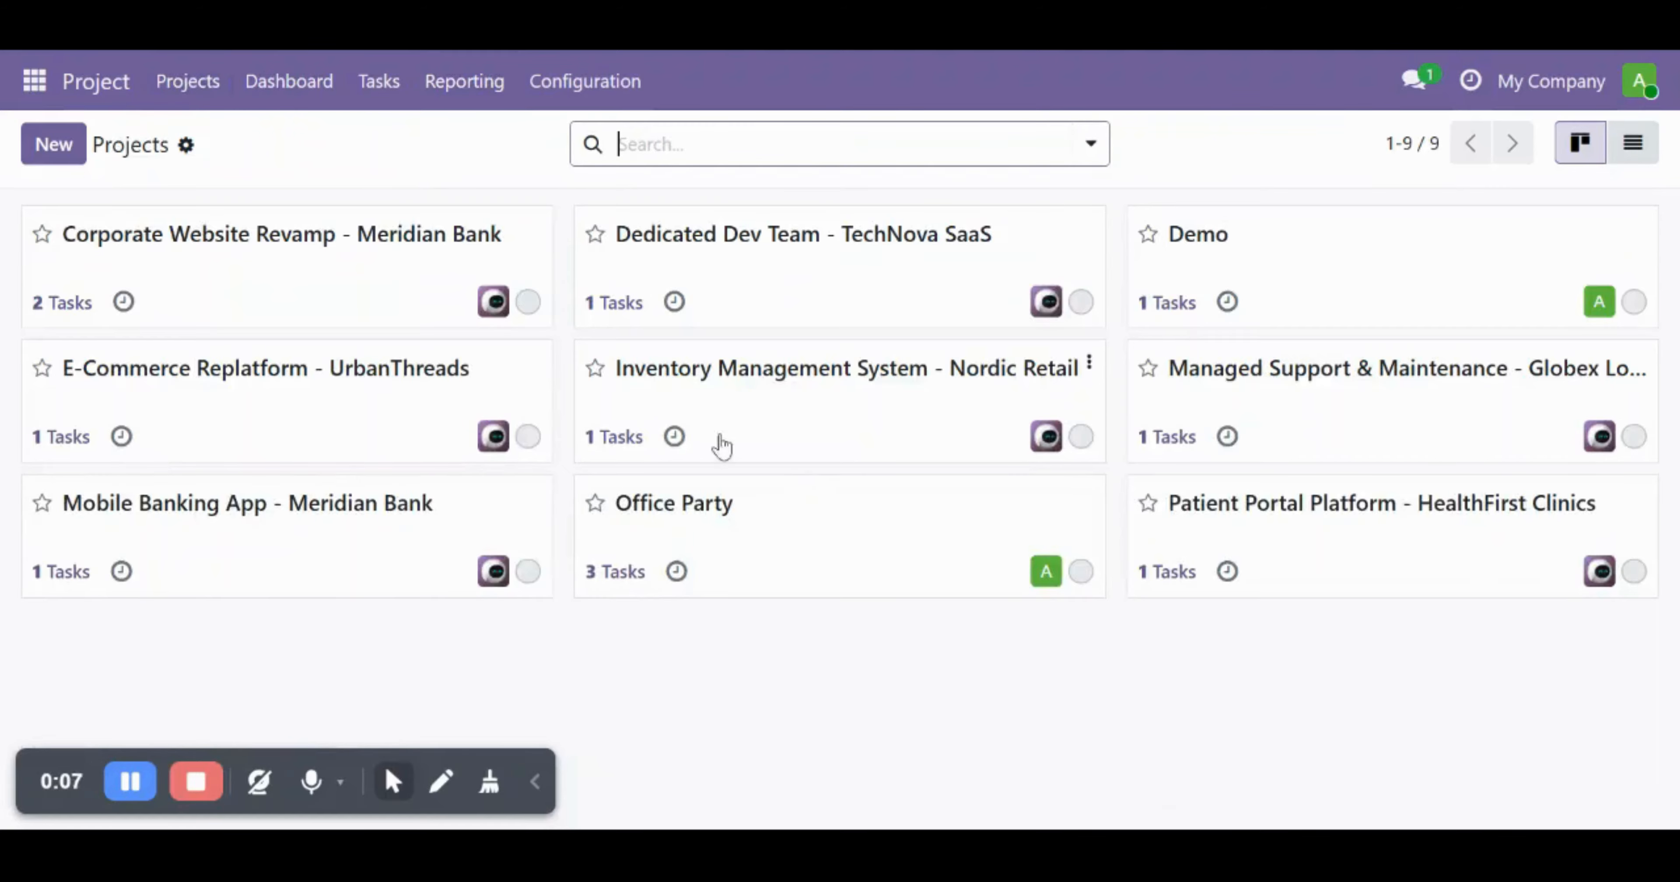
{"action": "left_click", "coordinate": [302, 274]}
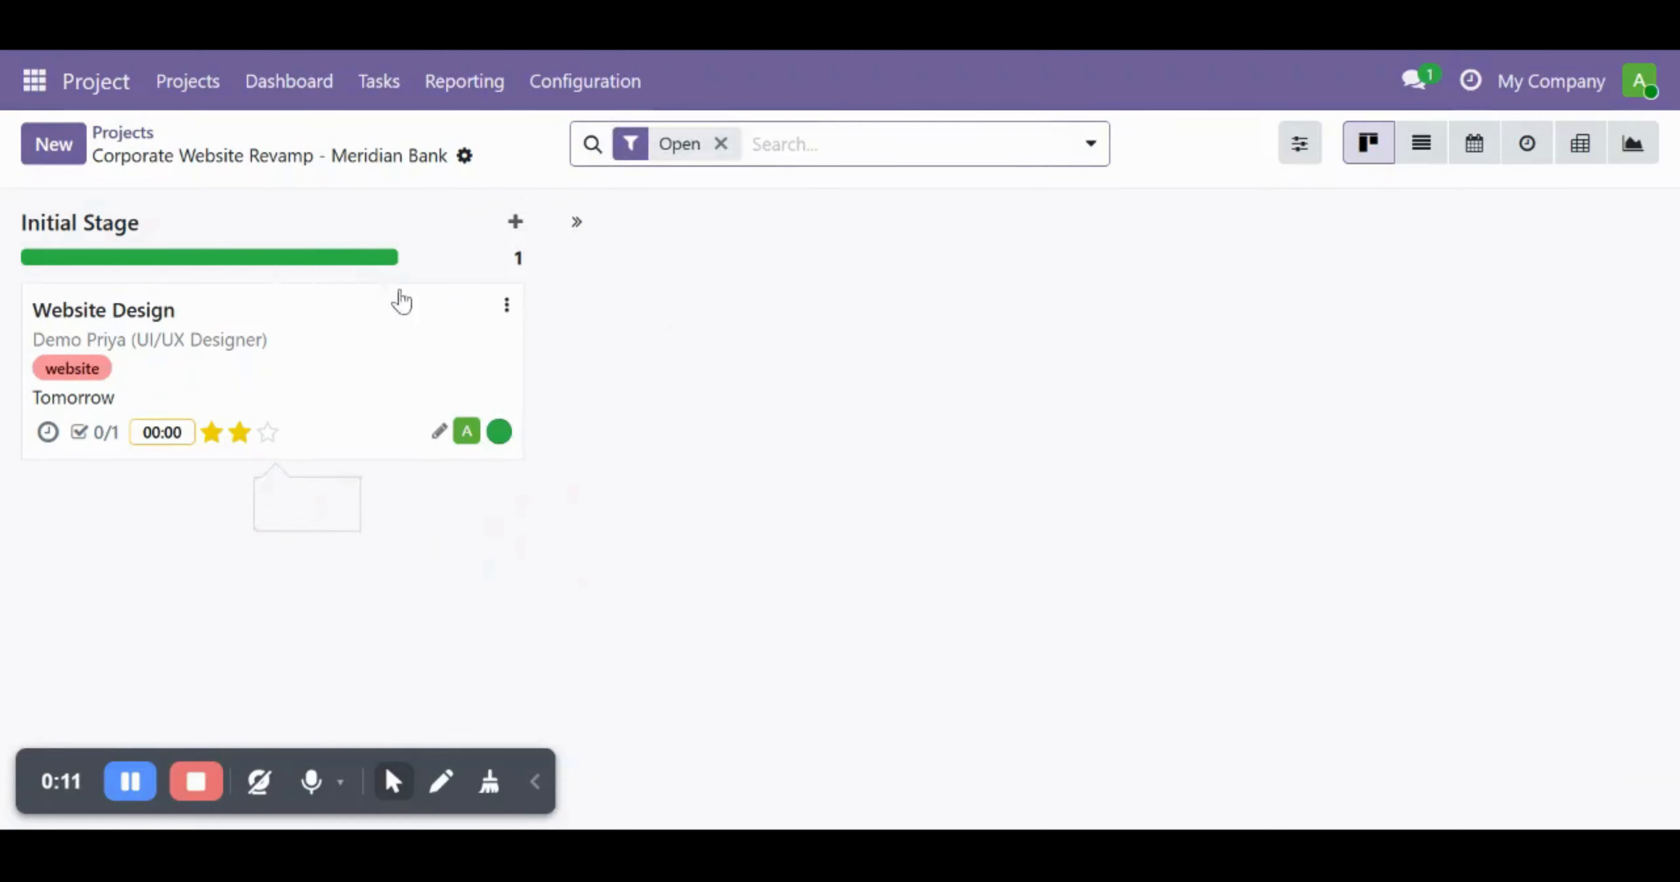
{"action": "left_click", "coordinate": [574, 228]}
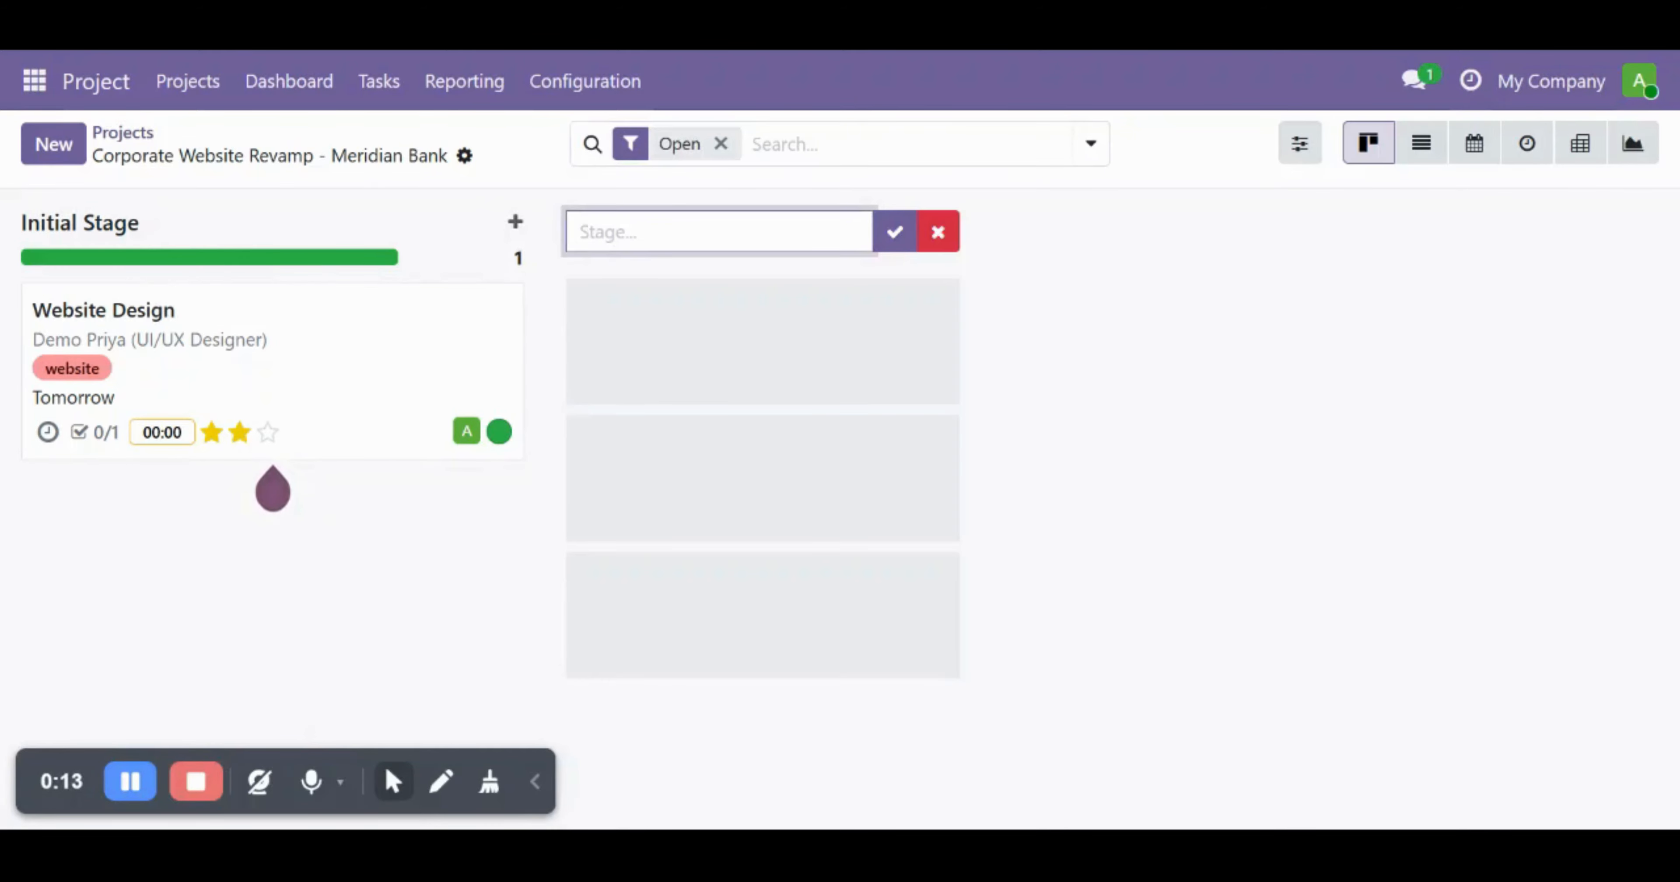
{"action": "type", "text": "FInal"}
{"action": "left_click", "coordinate": [895, 232]}
{"action": "left_click", "coordinate": [1067, 229]}
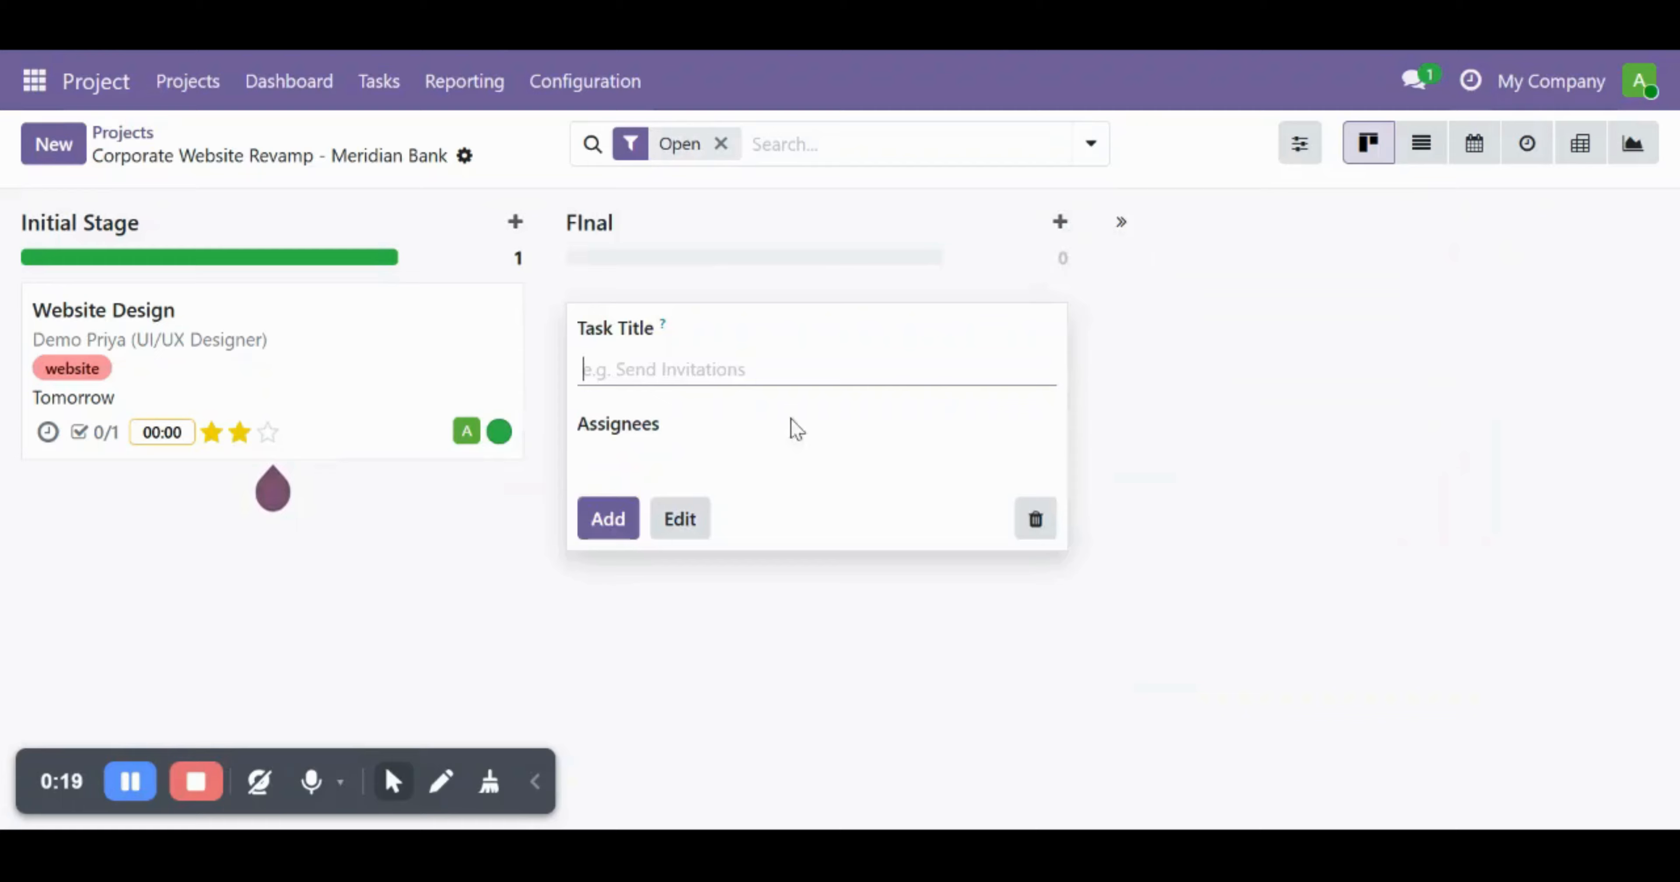
Open the Corporate Website Revamp - Meridian Bank record from the project configuration list and set the demo project manager contact as its customer.
{"action": "mouse_move", "coordinate": [240, 210]}
{"action": "left_click", "coordinate": [569, 99]}
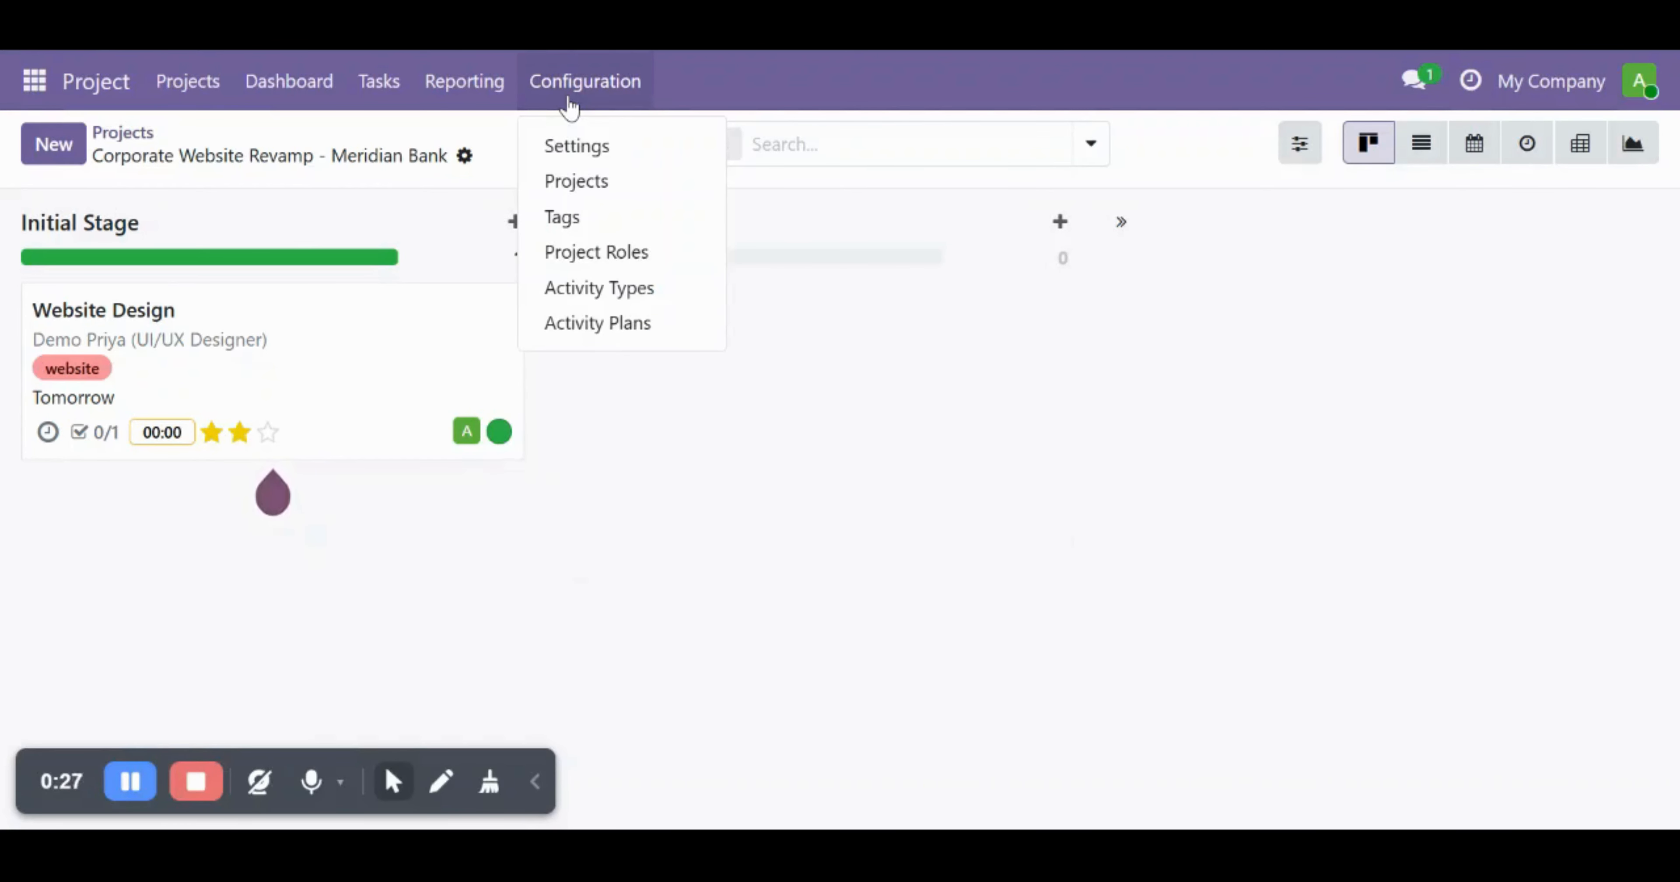
{"action": "left_click", "coordinate": [580, 188]}
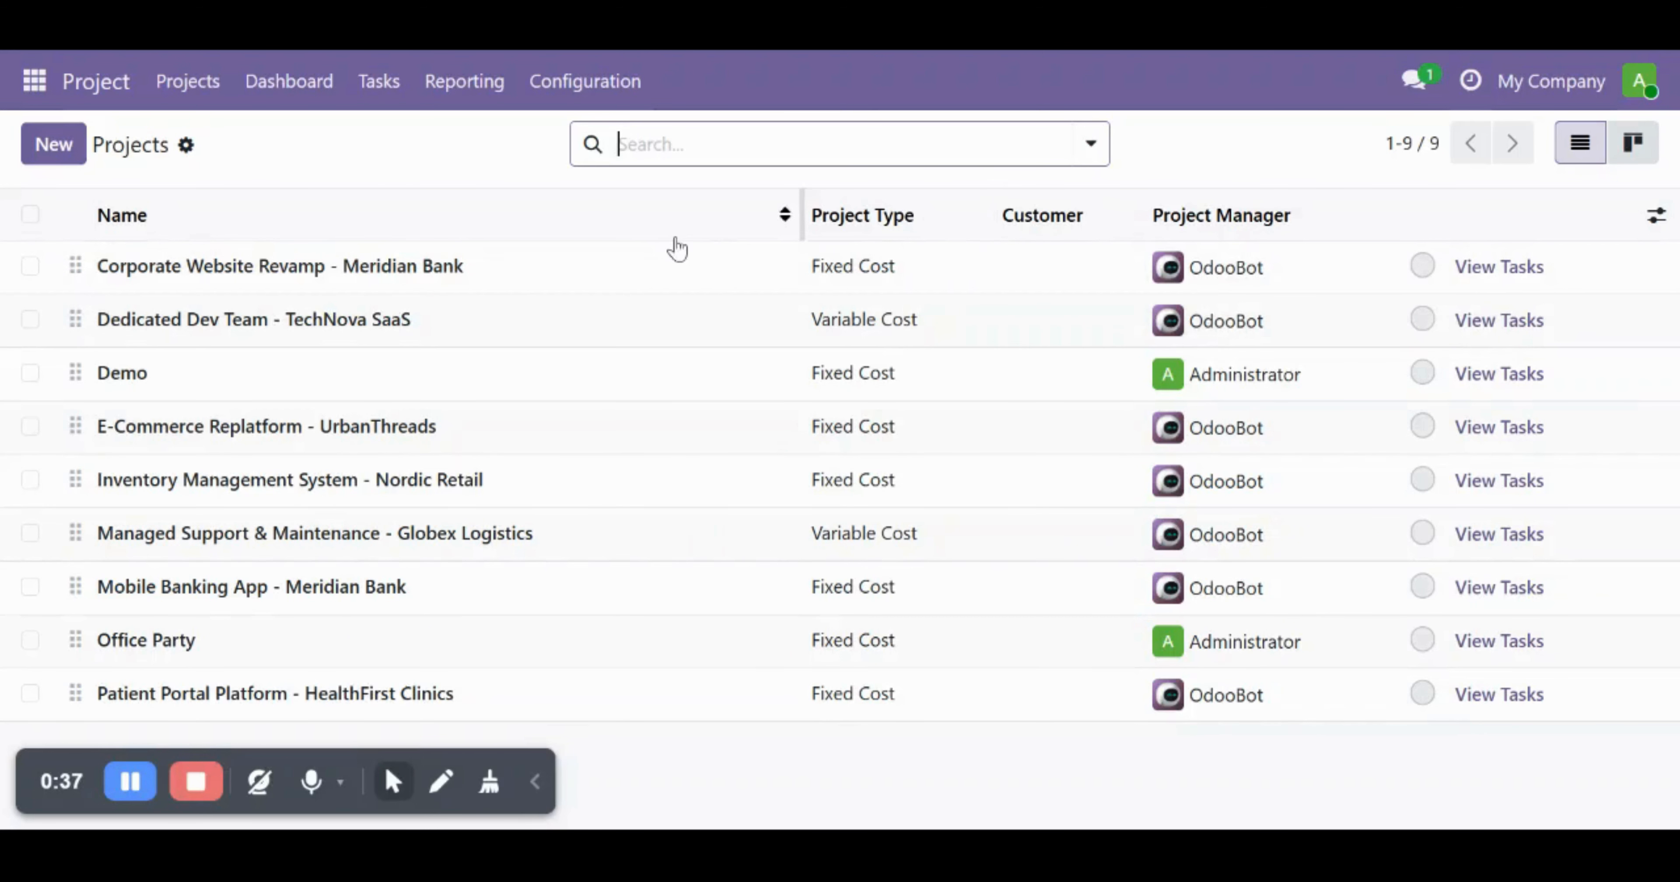
{"action": "left_click", "coordinate": [396, 281]}
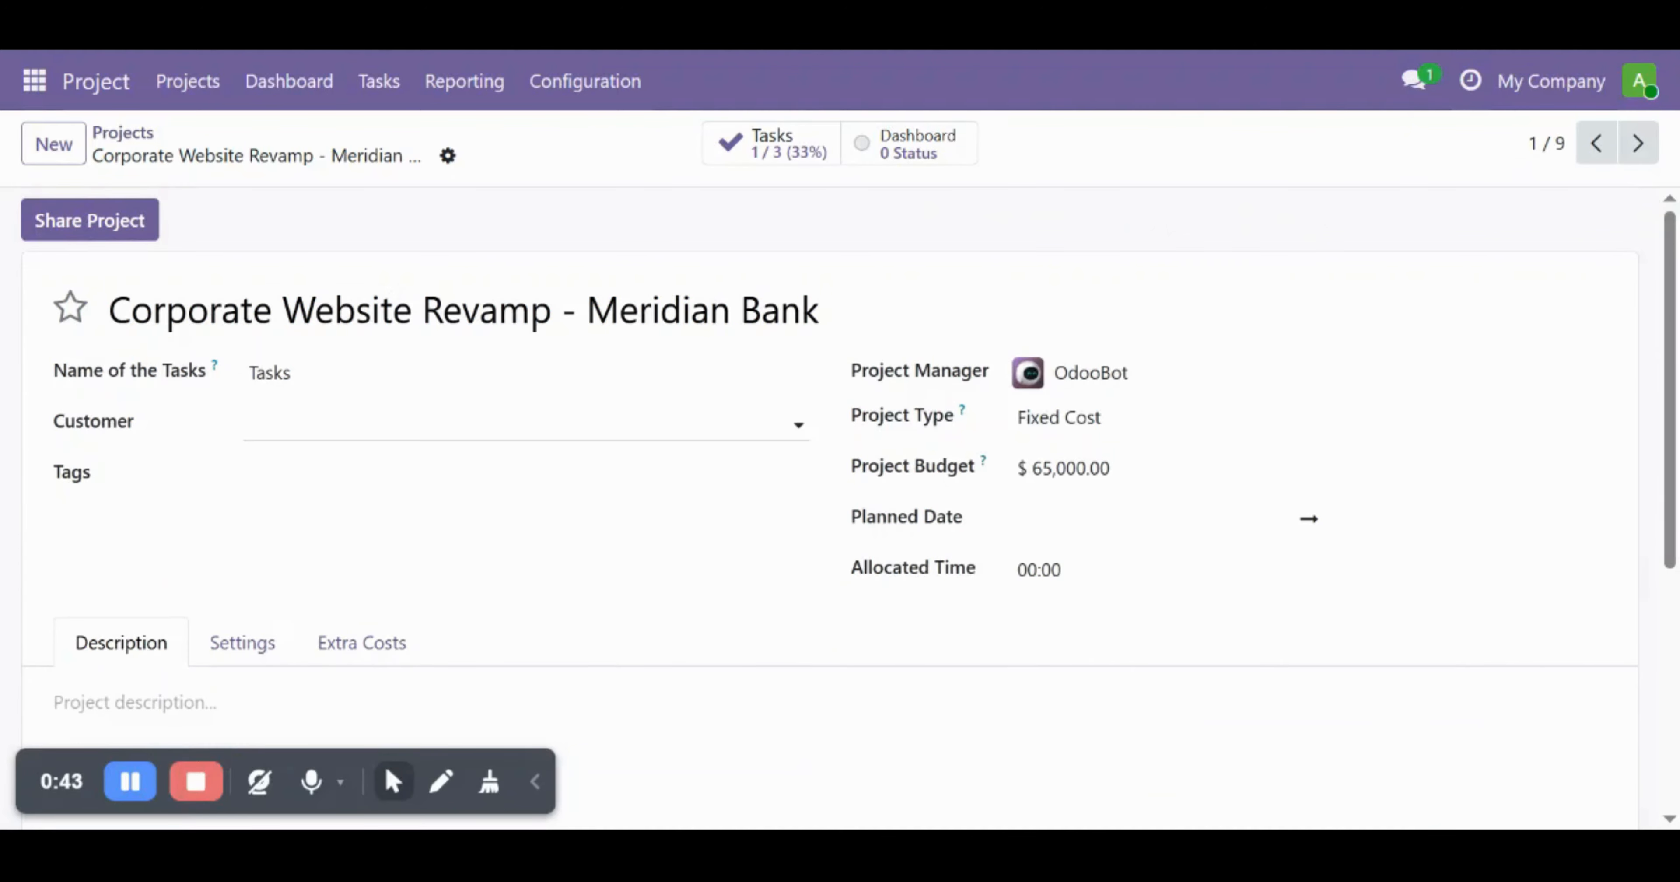
{"action": "left_click", "coordinate": [391, 423]}
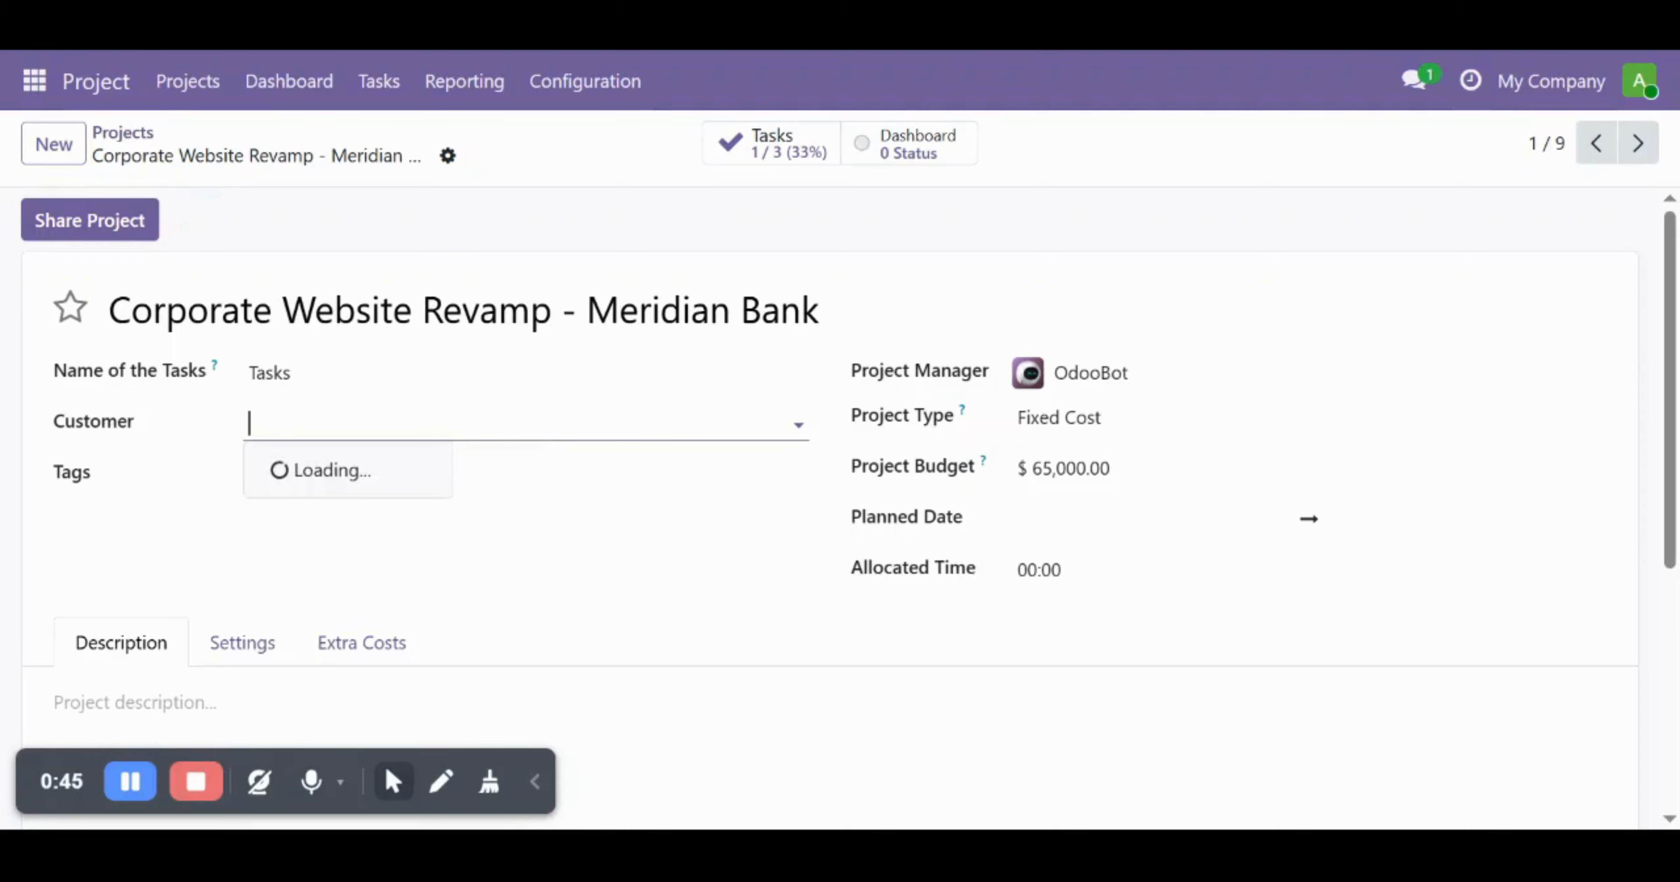
{"action": "left_click", "coordinate": [370, 540]}
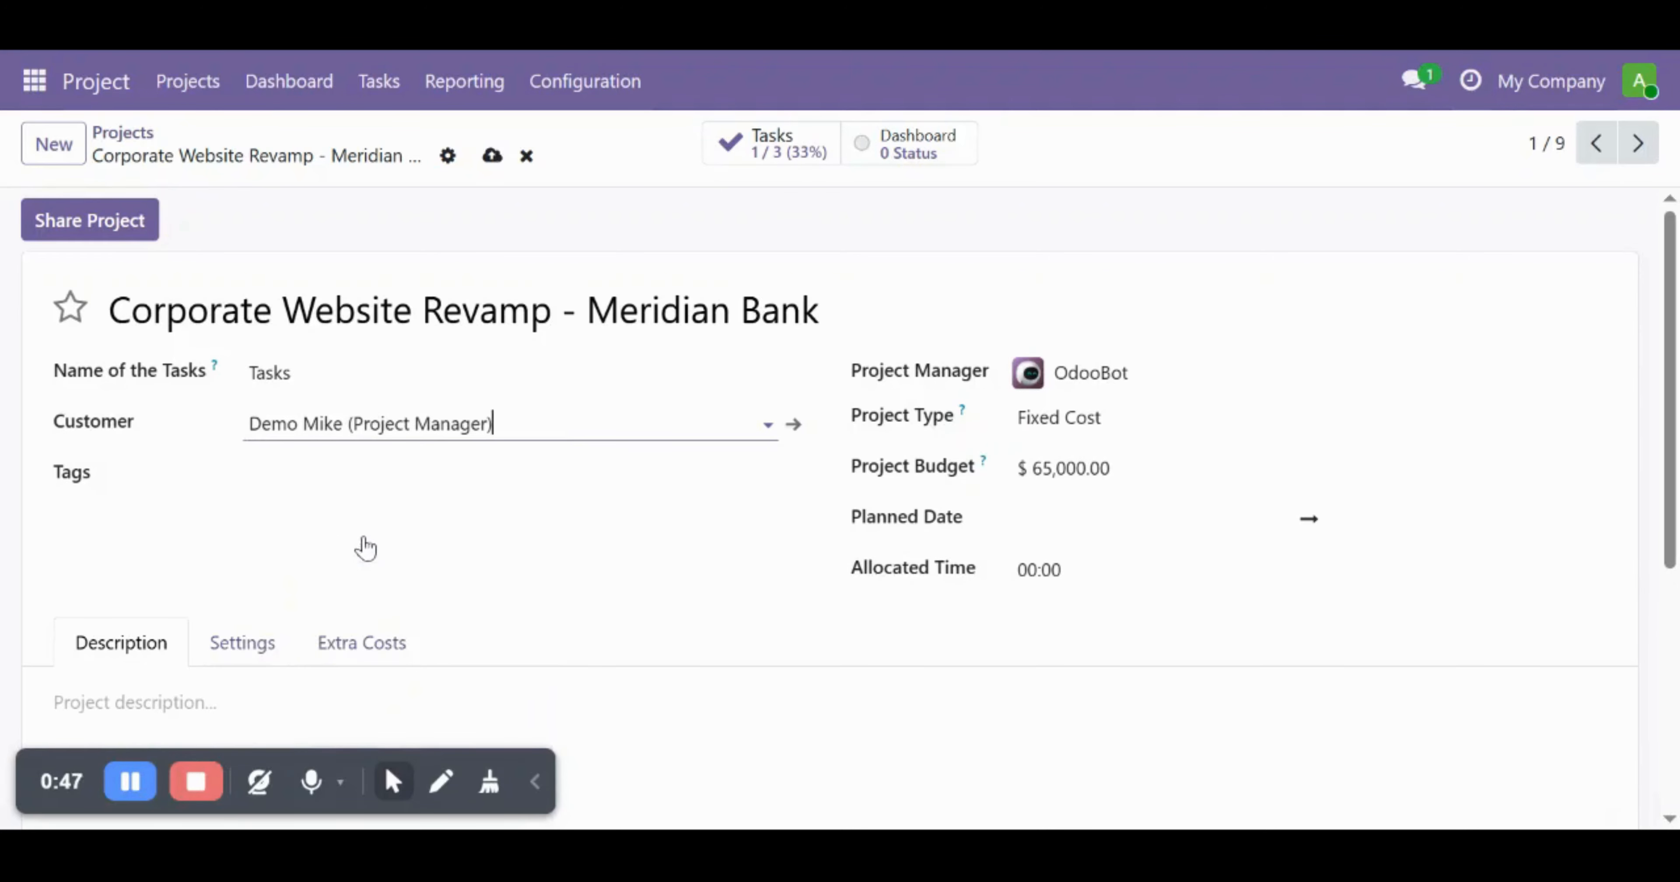
Create a "Website redesign" tag and assign it to the project.
{"action": "left_click", "coordinate": [540, 482]}
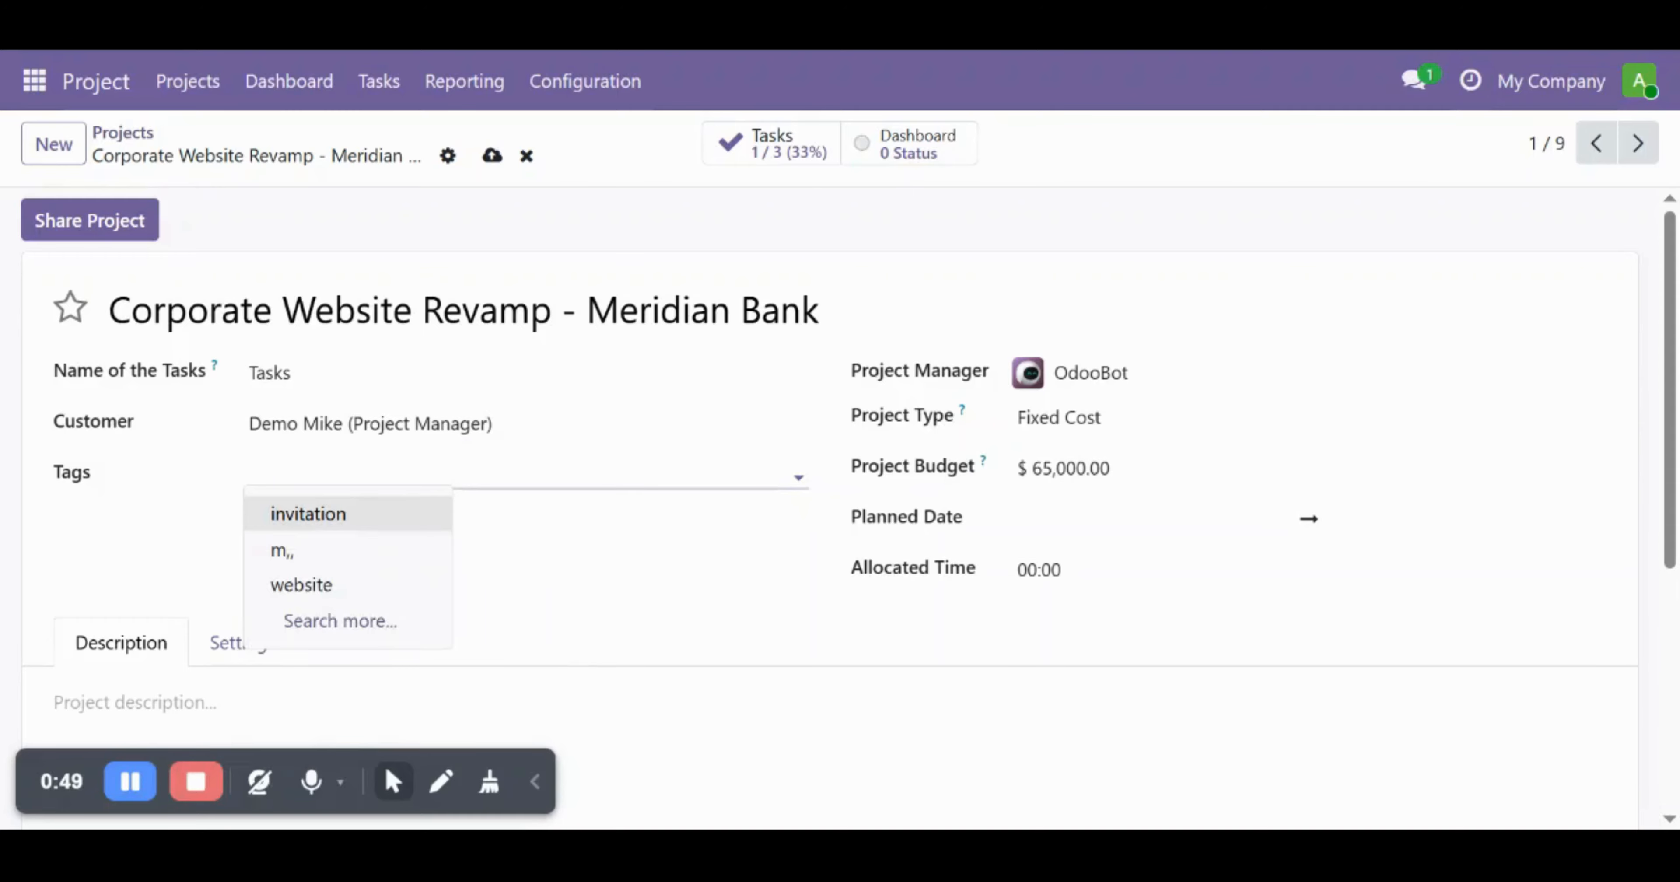
{"action": "type", "text": "Websi"}
{"action": "type", "text": "te "}
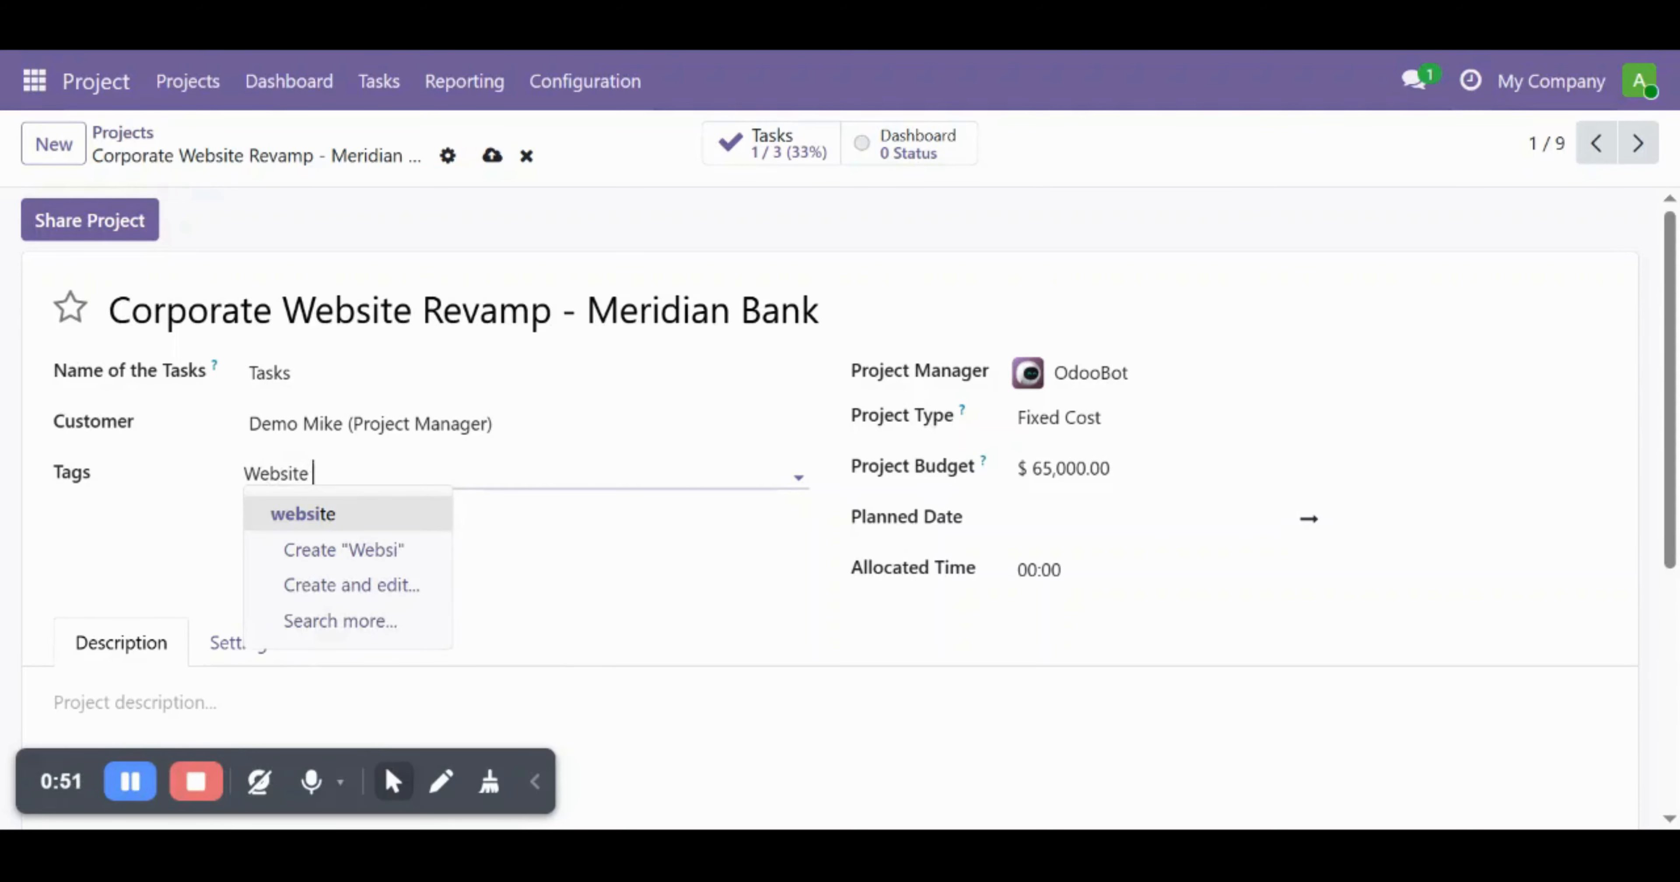
{"action": "type", "text": "redesign"}
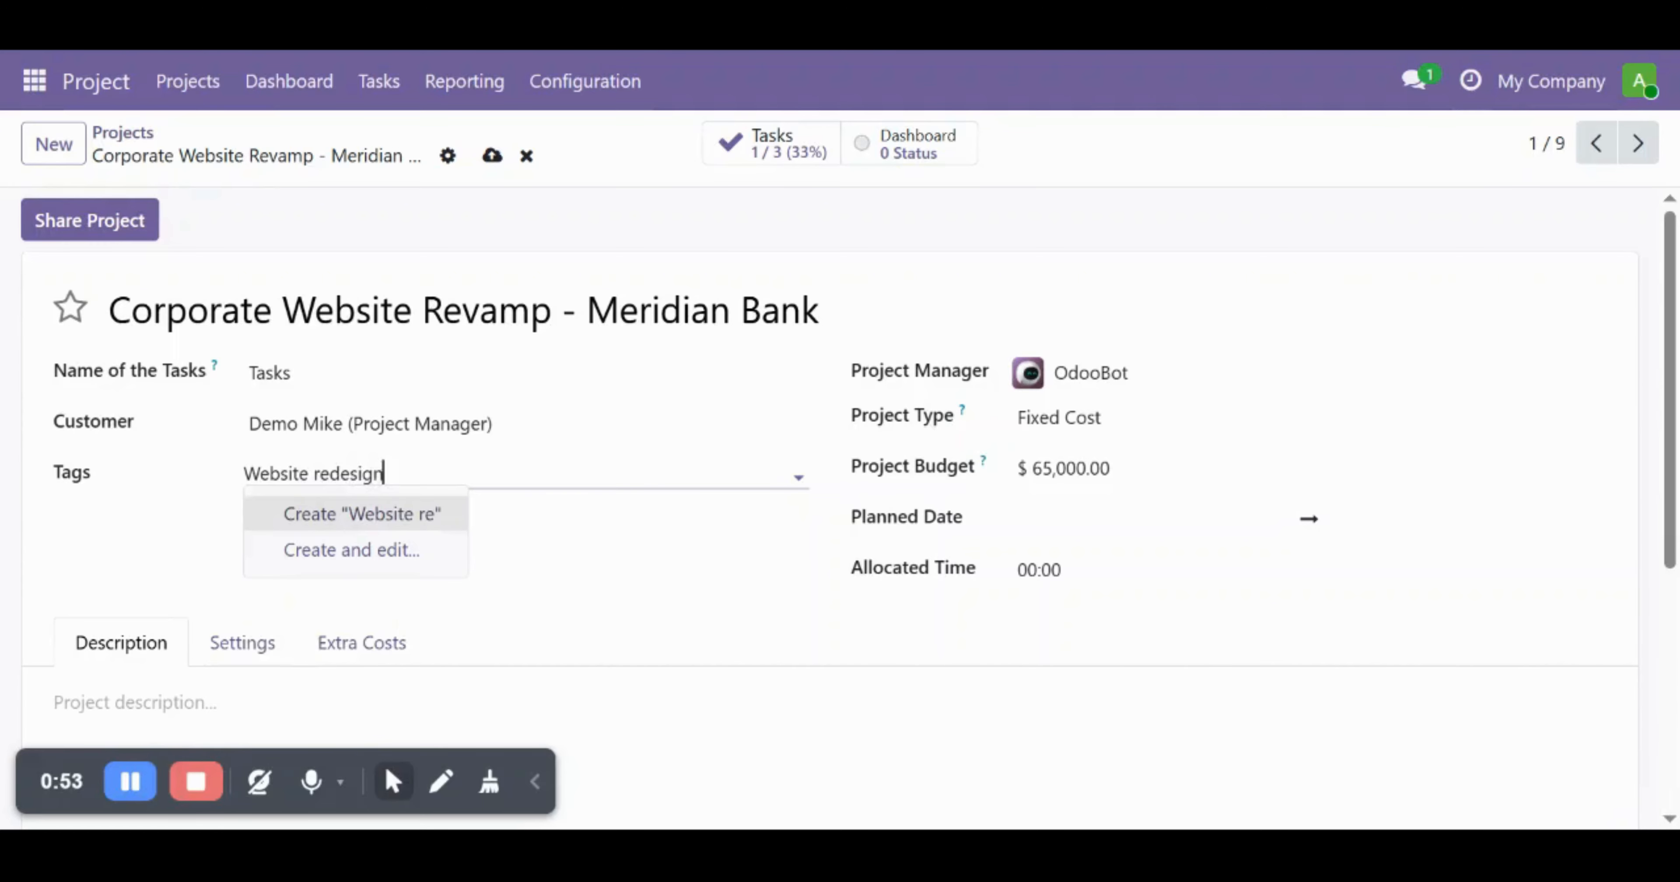
{"action": "key", "text": "Return"}
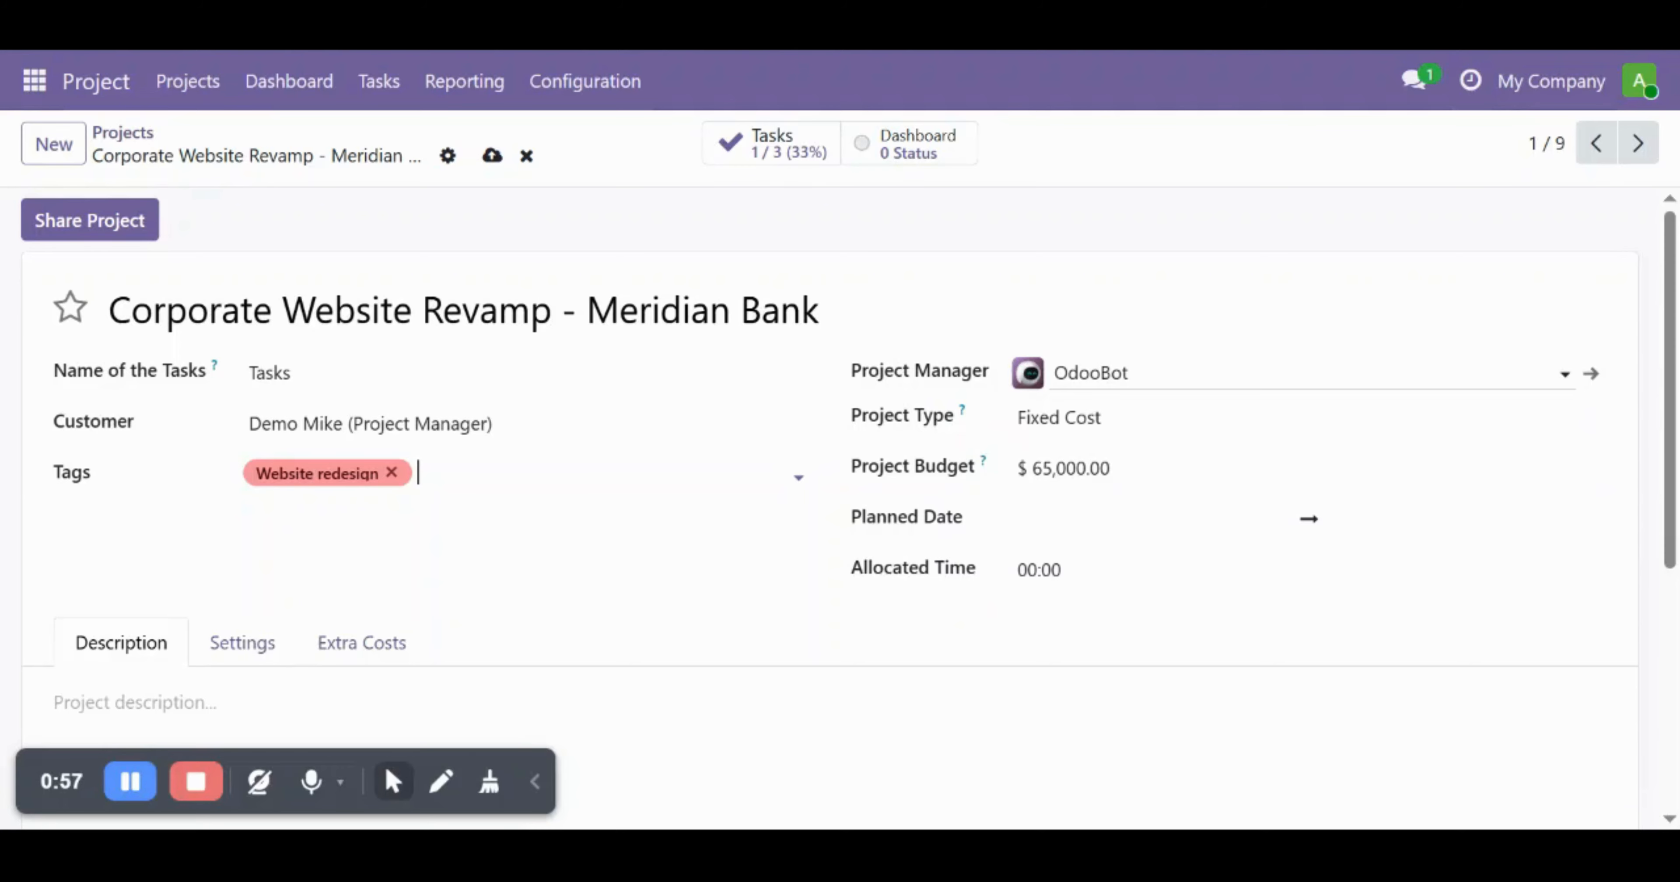
Review the project type options, keeping Fixed Cost, and examine the project budget amount.
{"action": "scroll", "coordinate": [1185, 353], "scroll_direction": "down", "scroll_amount": 1}
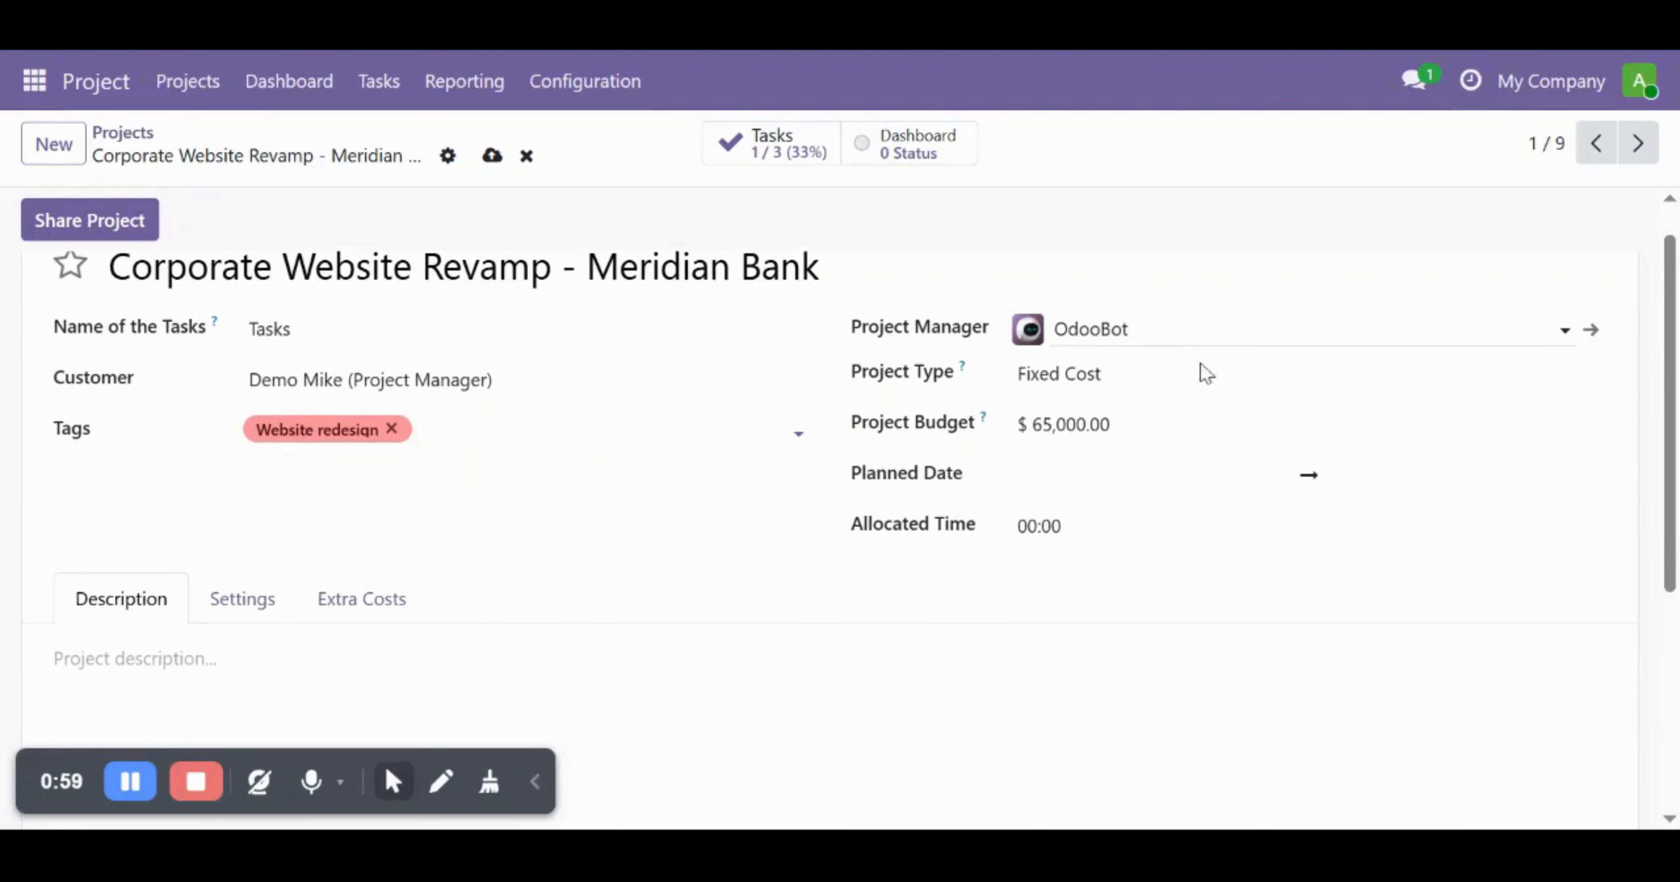
{"action": "left_click", "coordinate": [1184, 375]}
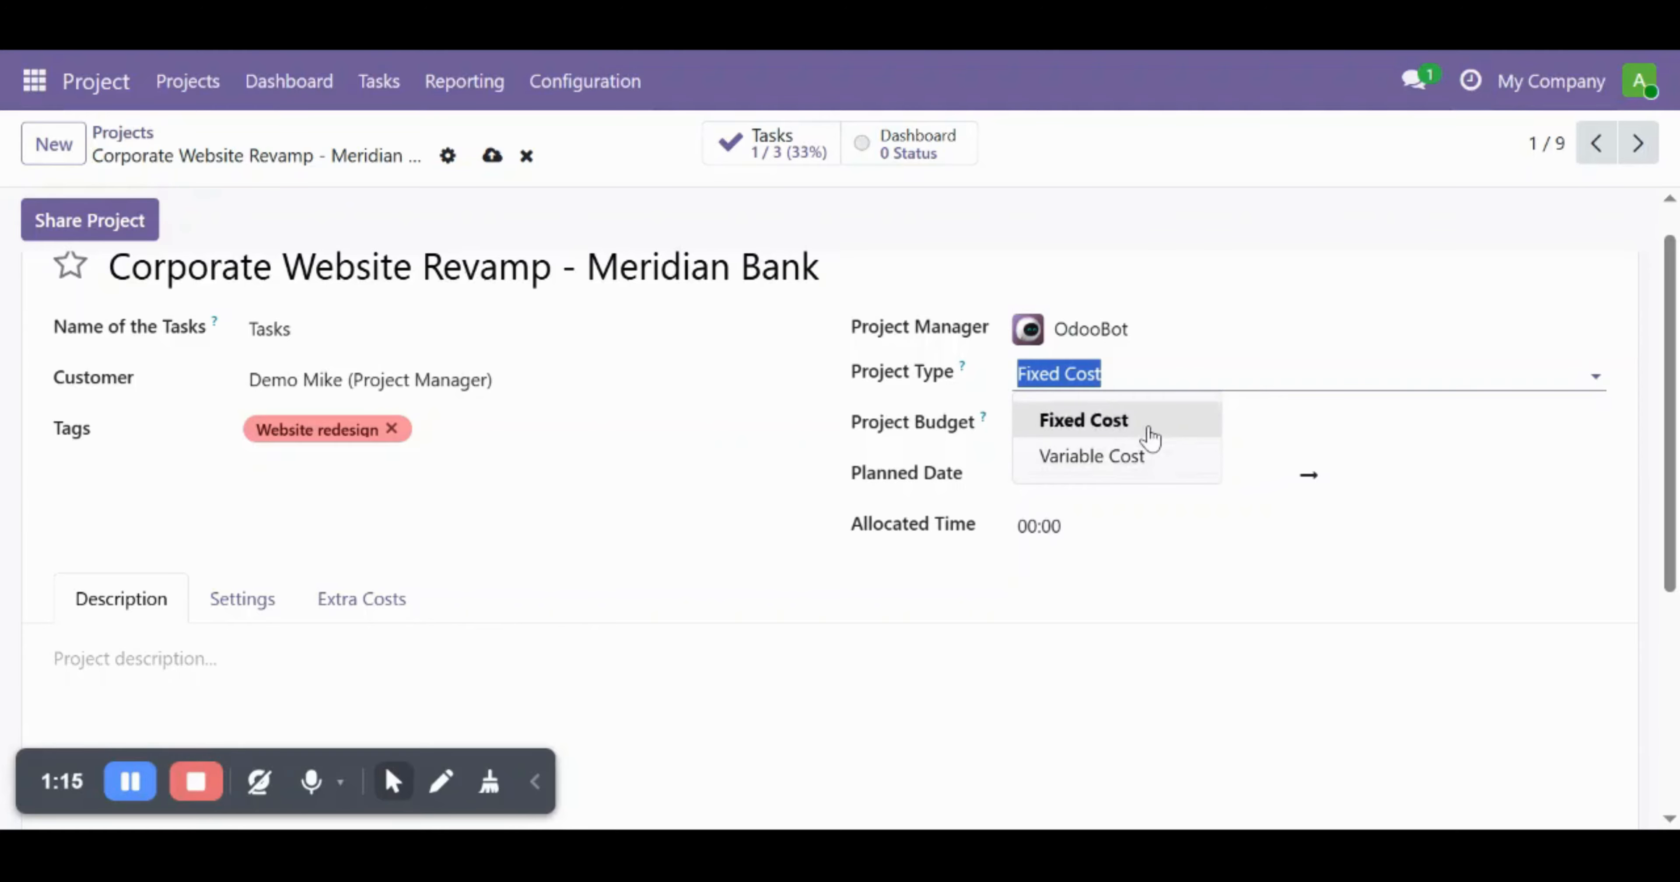
{"action": "left_click", "coordinate": [1113, 428]}
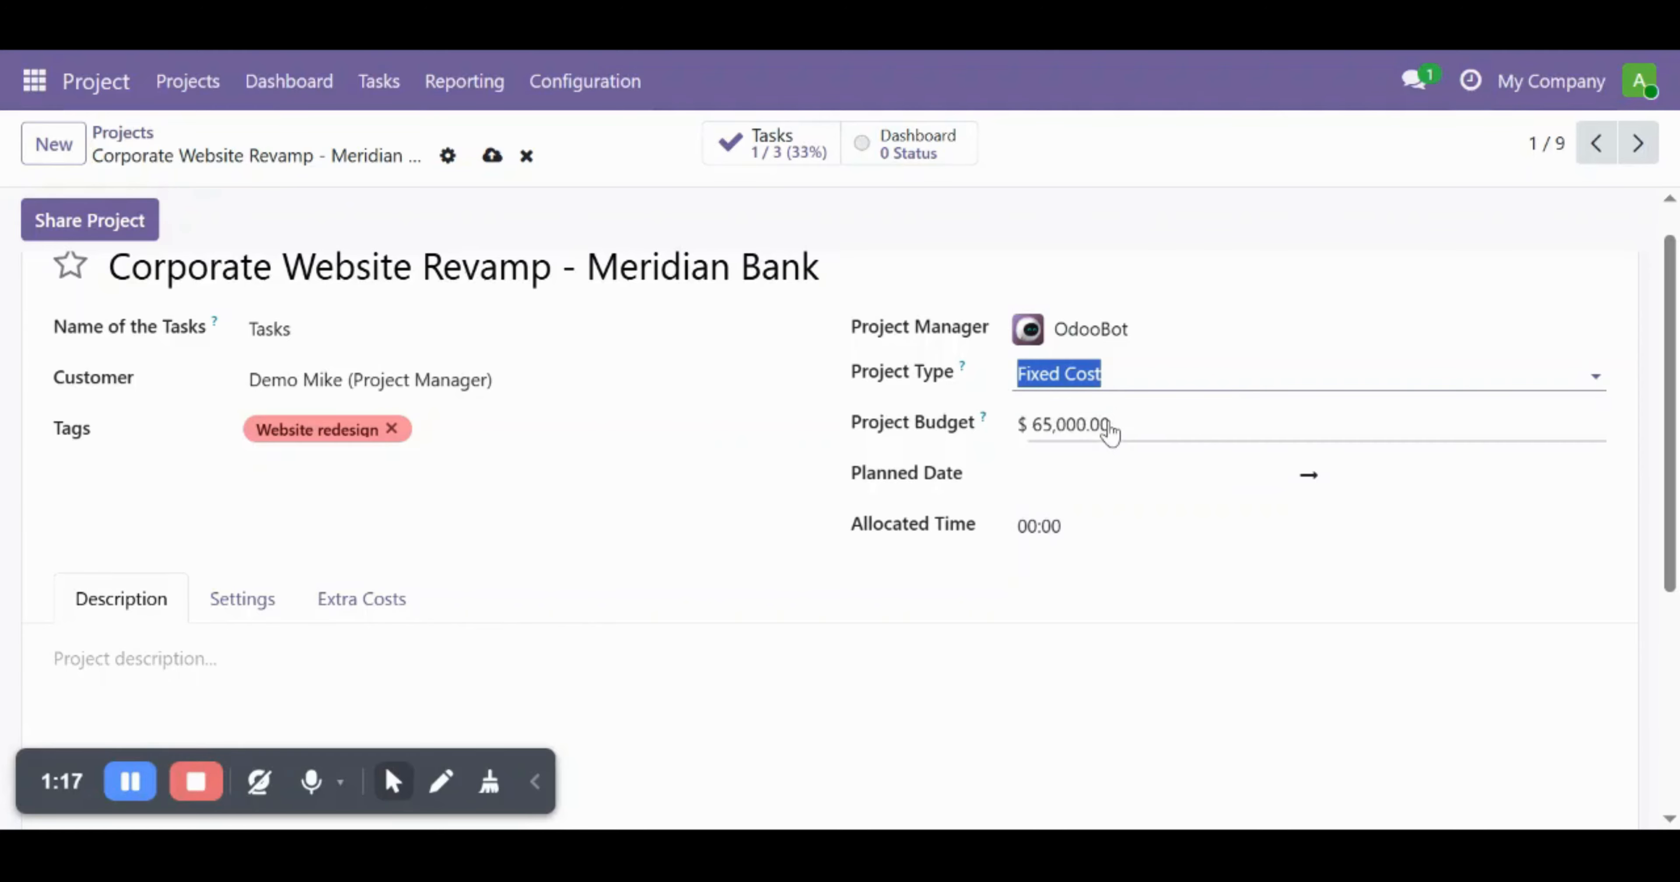
{"action": "left_click", "coordinate": [804, 434]}
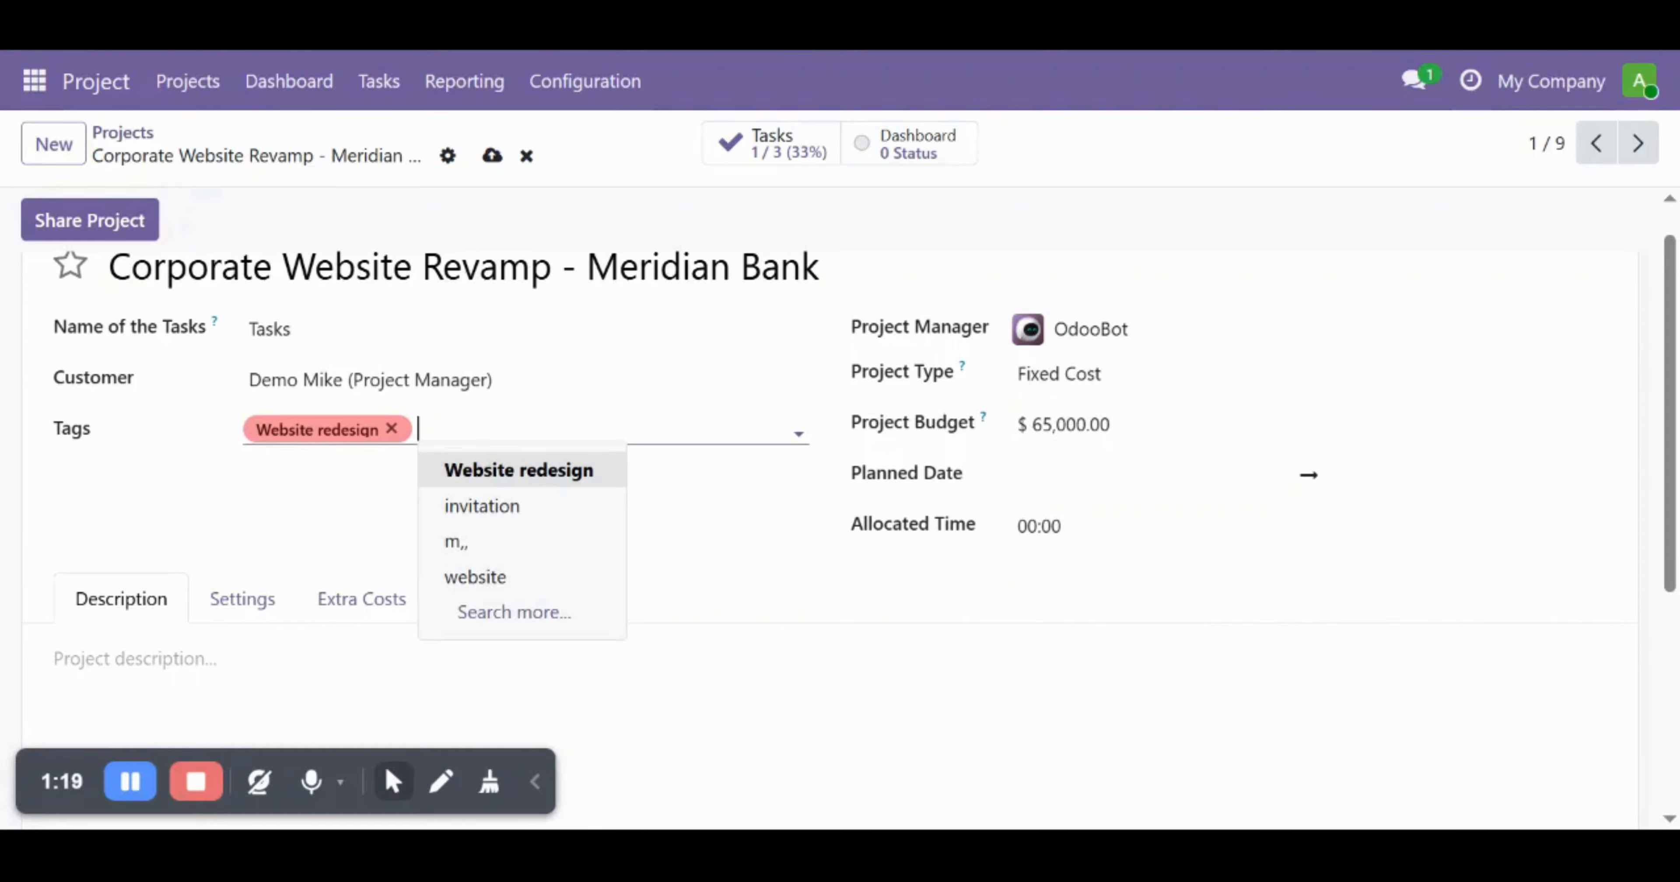
{"action": "left_click", "coordinate": [820, 436]}
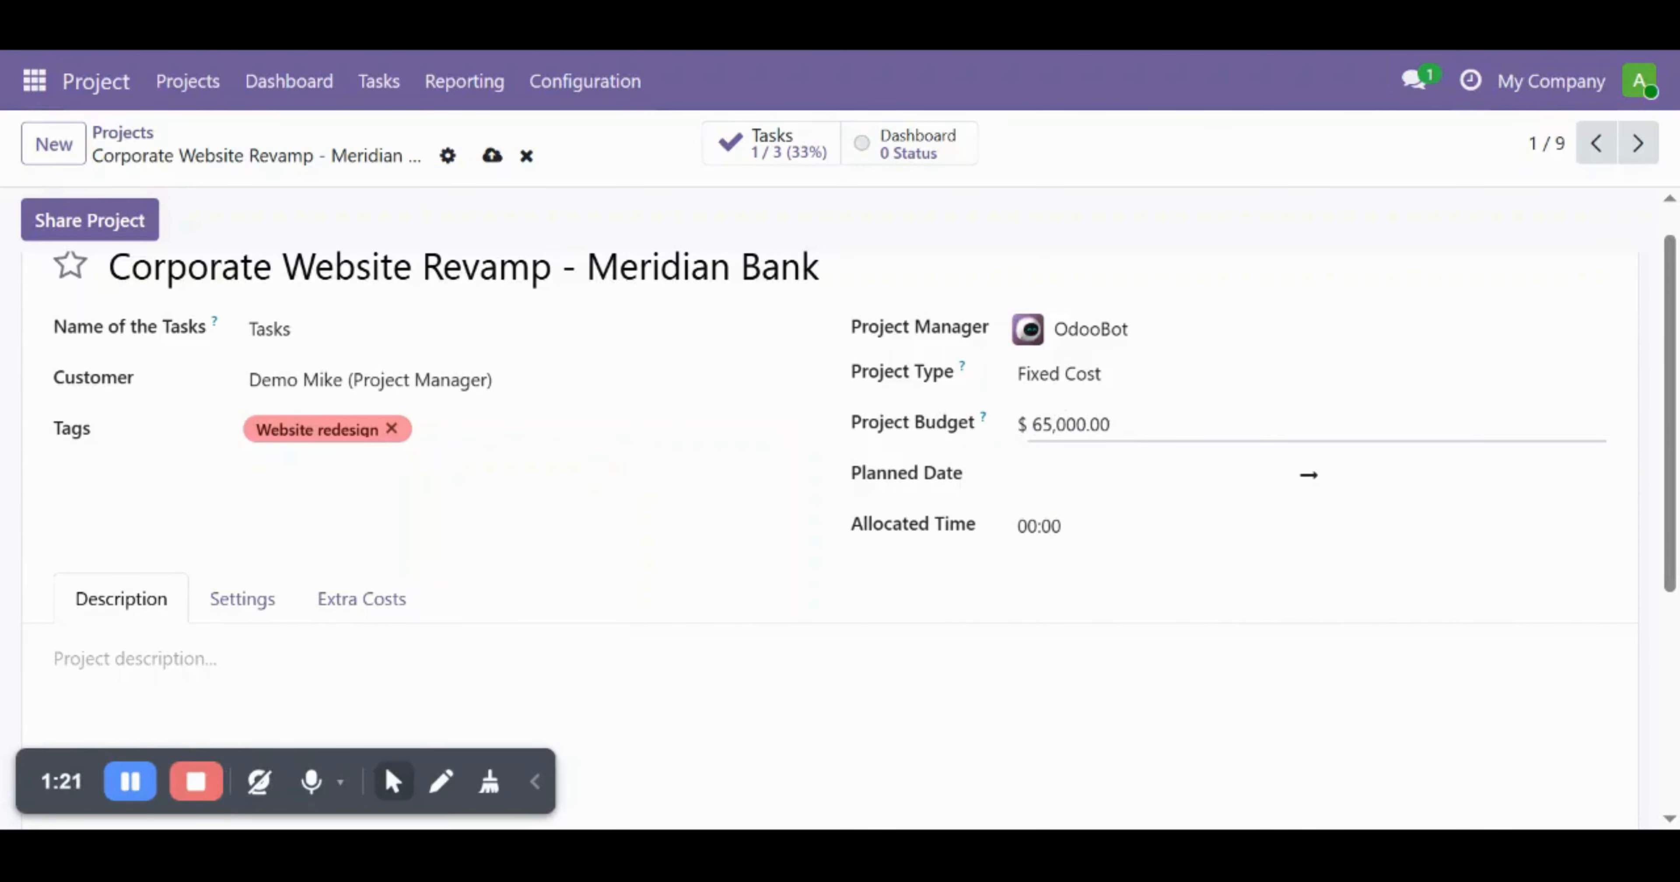
{"action": "left_click", "coordinate": [1070, 425]}
{"action": "left_click", "coordinate": [1070, 425]}
{"action": "left_click_drag", "start_coordinate": [1033, 425], "coordinate": [1086, 425]}
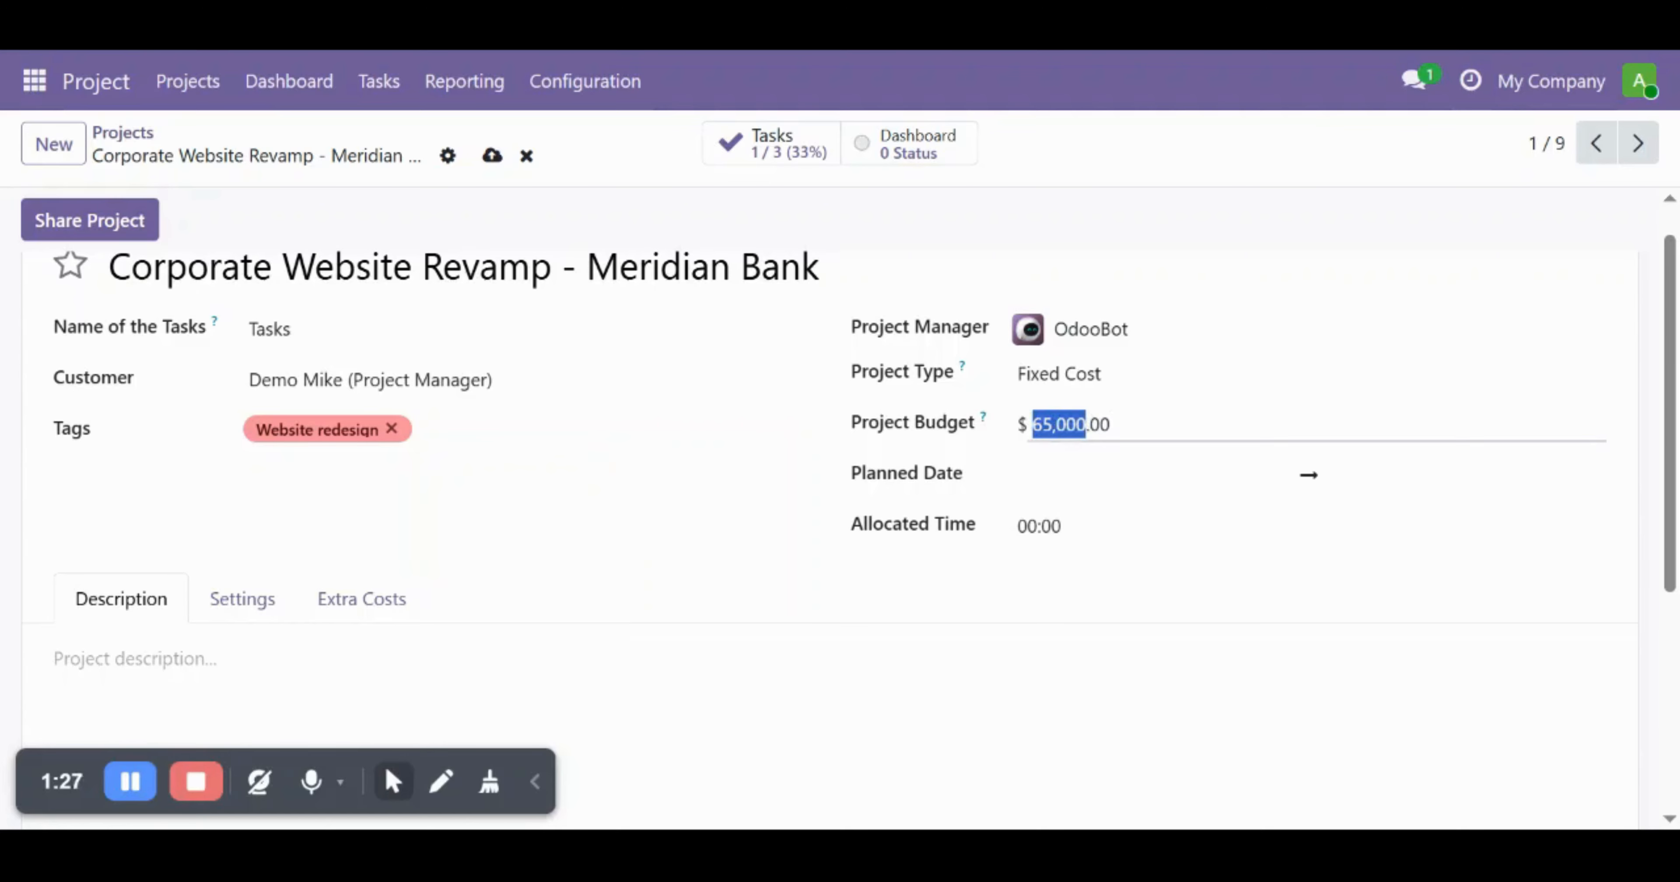
{"action": "left_click", "coordinate": [1111, 424]}
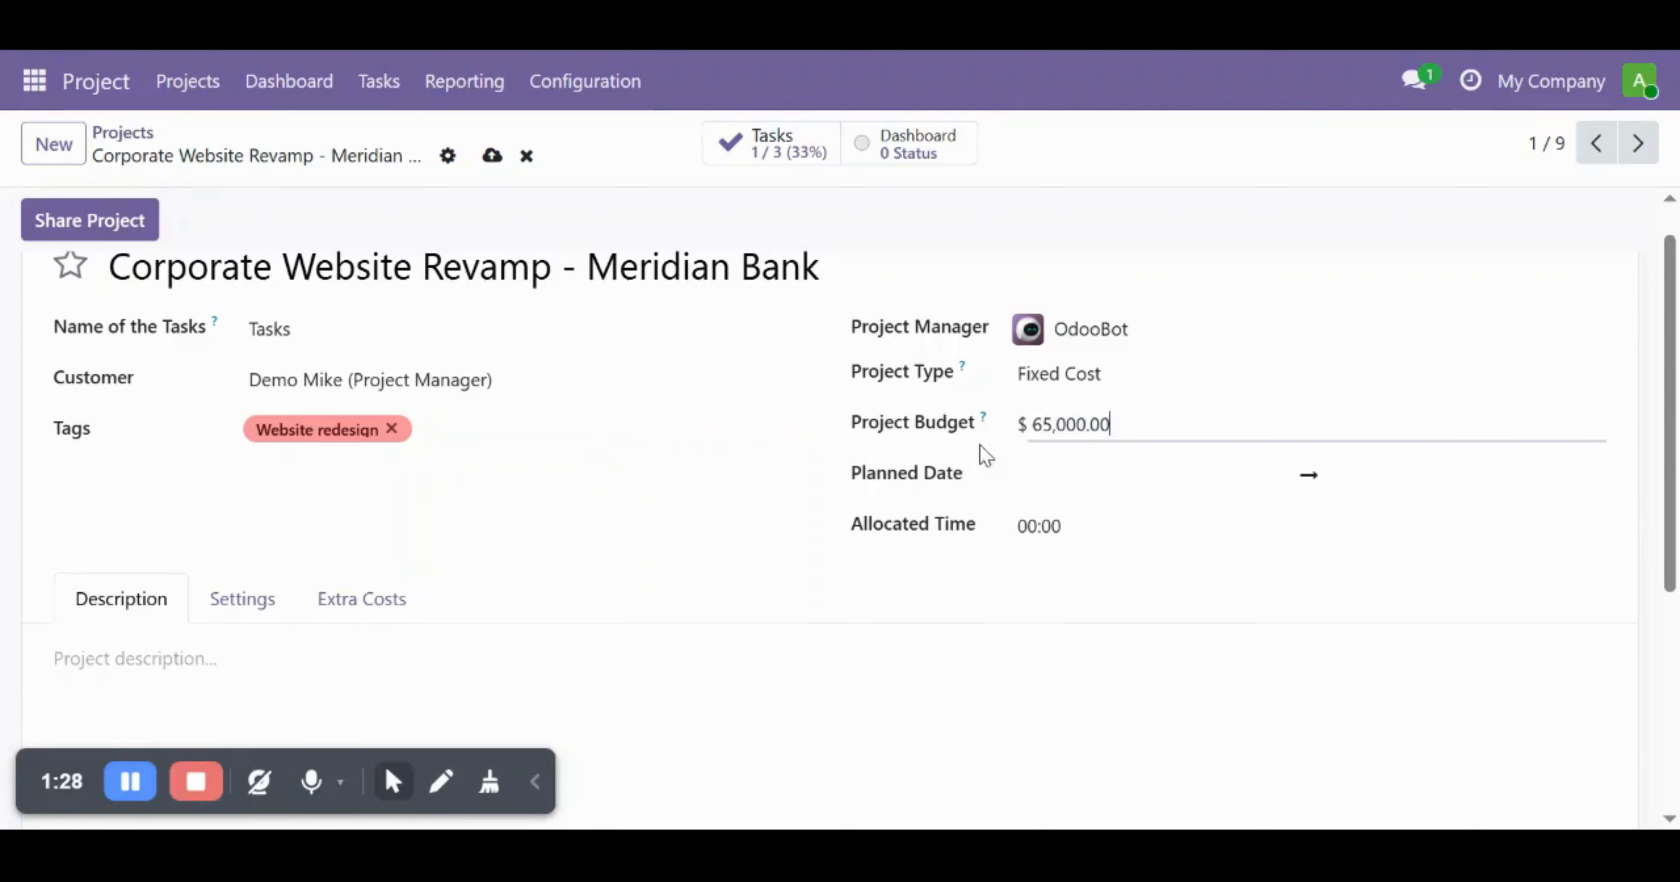
Set the project's planned dates from June 15, 2026 to July 15, 2026.
{"action": "left_click", "coordinate": [1132, 492]}
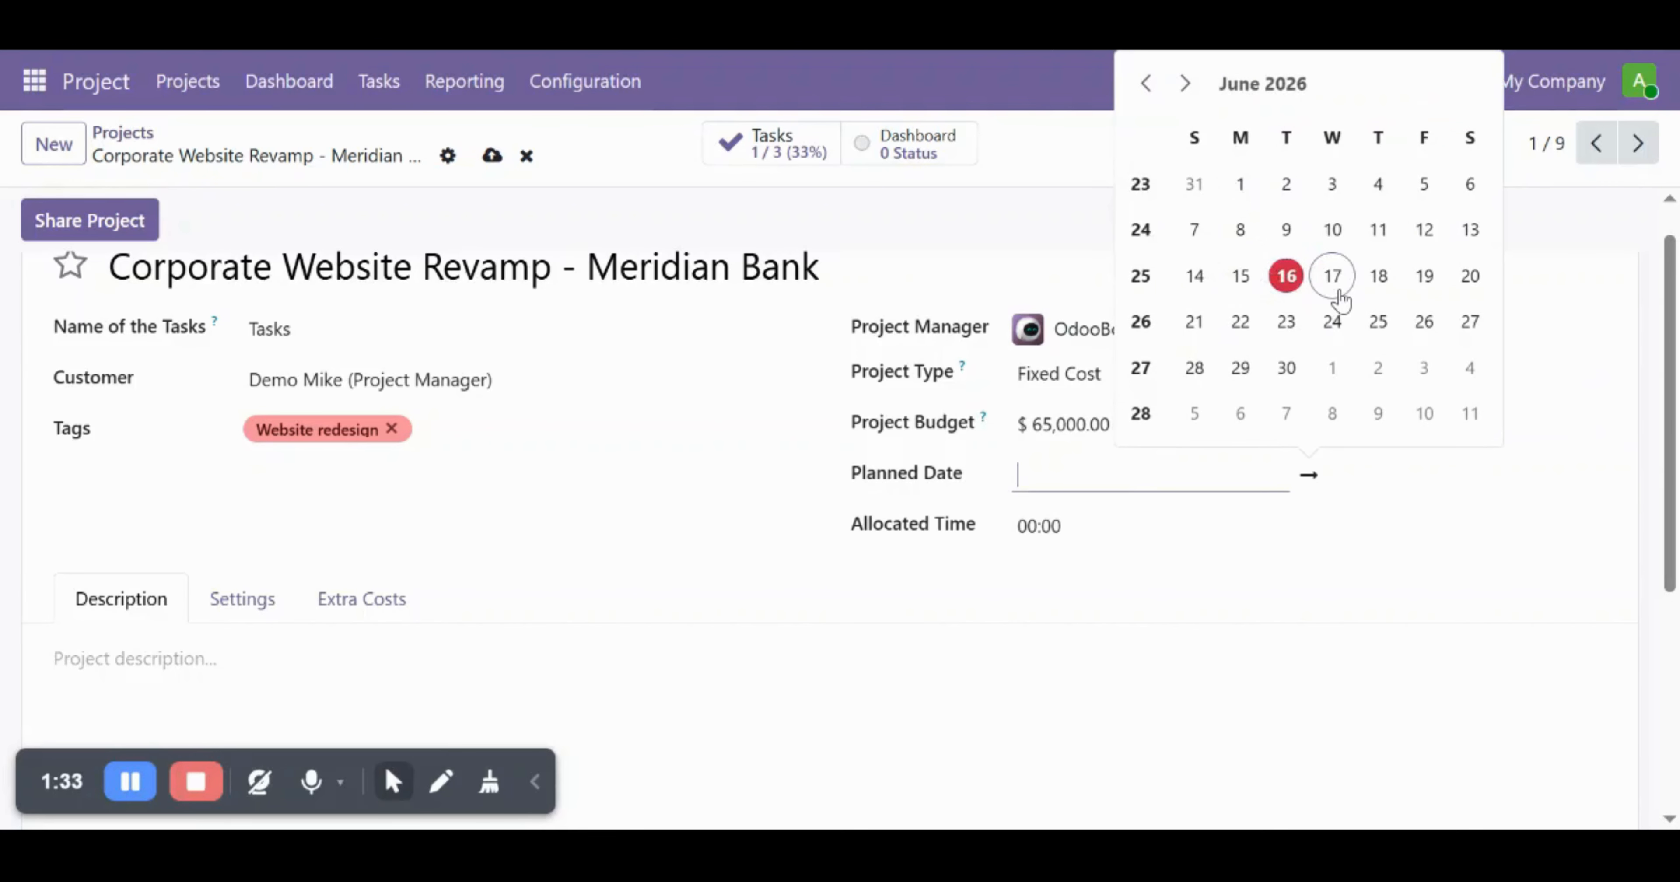
{"action": "left_click", "coordinate": [1256, 292]}
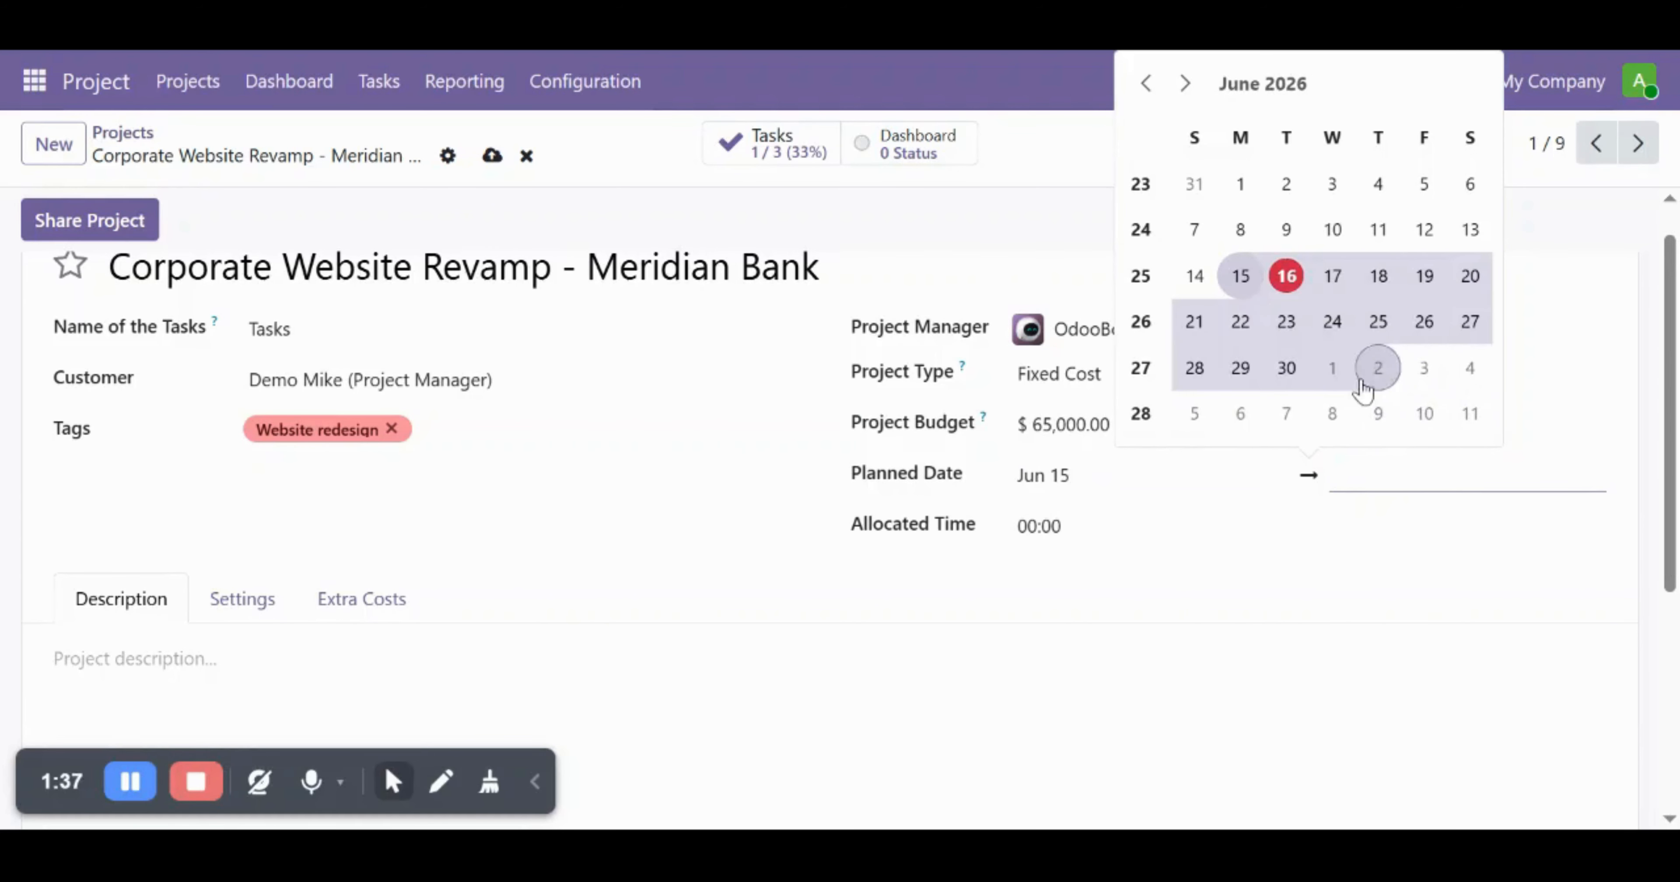
{"action": "left_click", "coordinate": [1199, 89]}
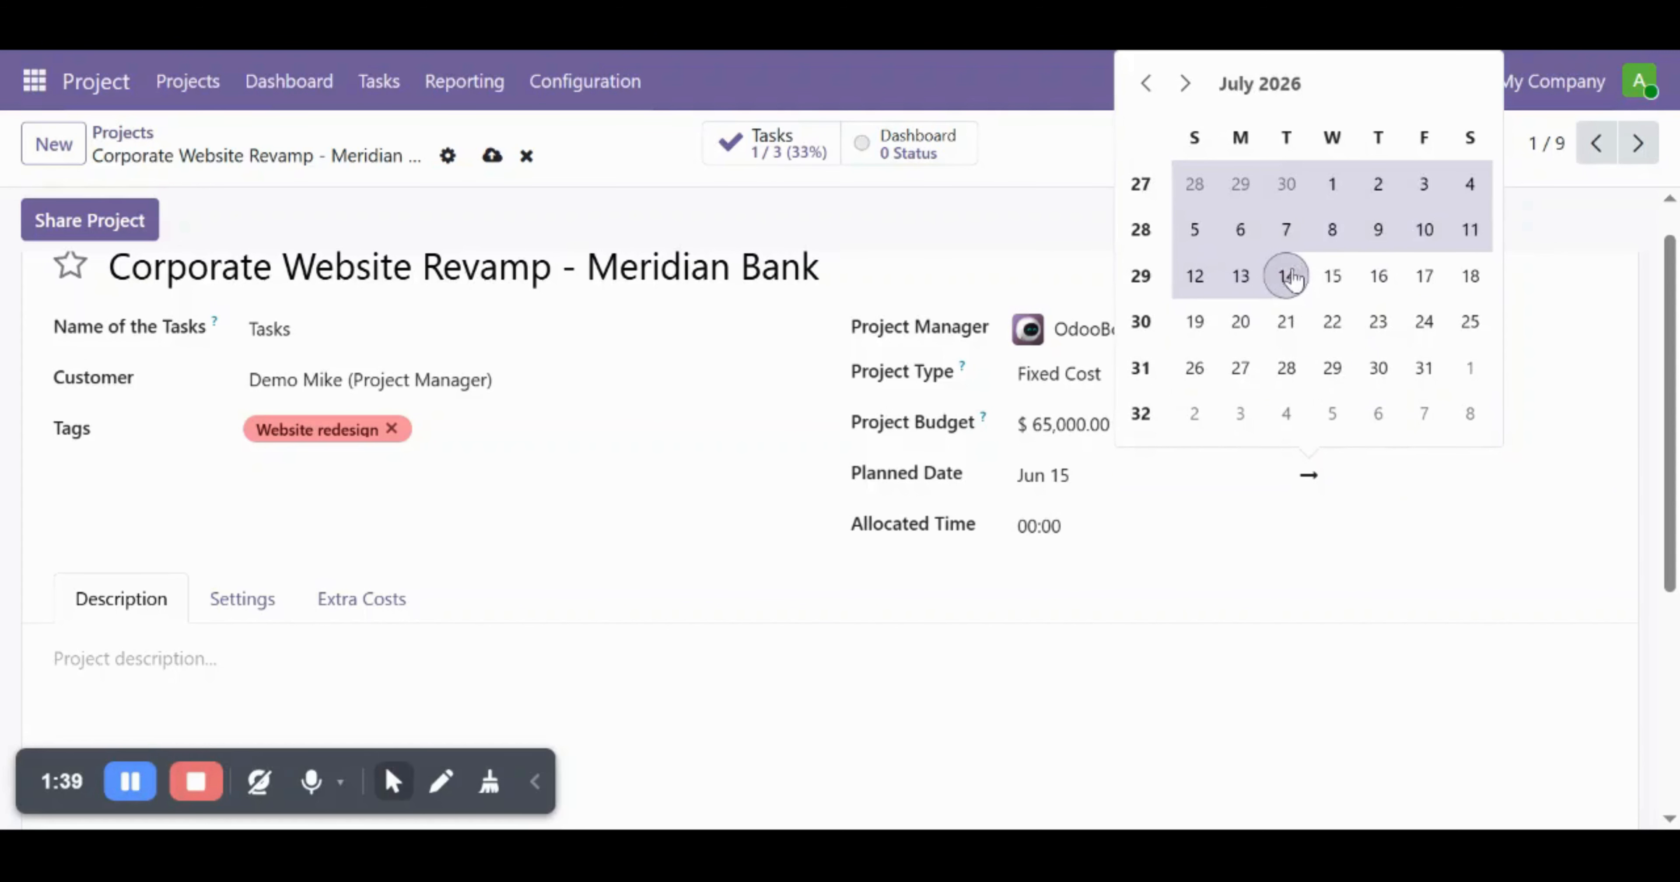
{"action": "left_click", "coordinate": [1335, 274]}
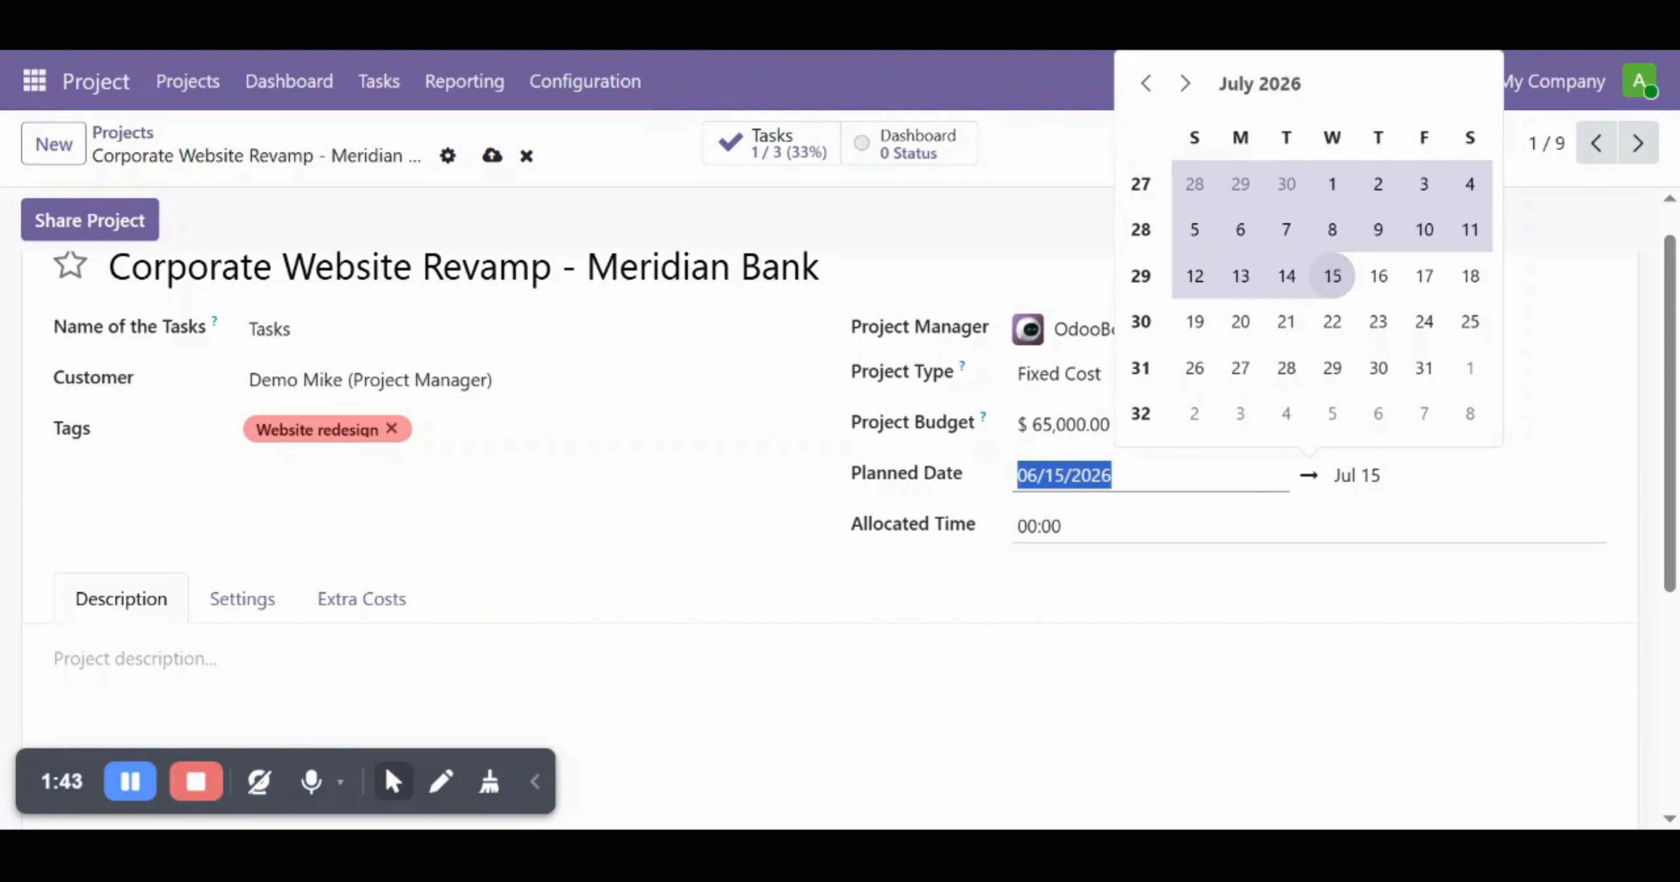
Set the project's allocated time to 60 hours.
{"action": "left_click", "coordinate": [1083, 526]}
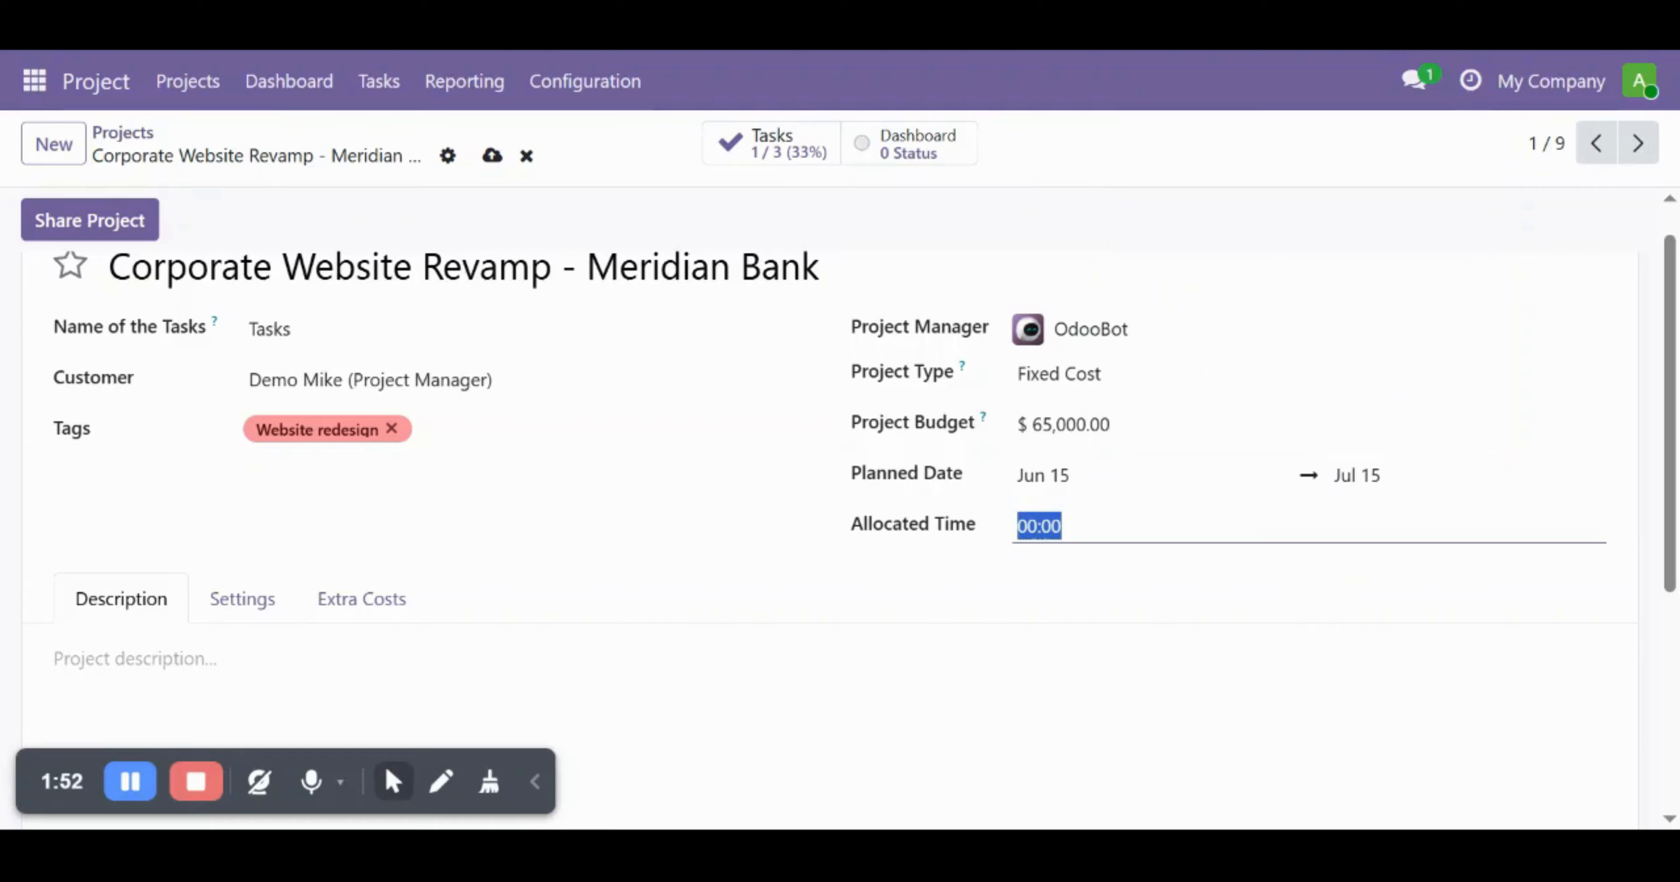
{"action": "type", "text": "2"}
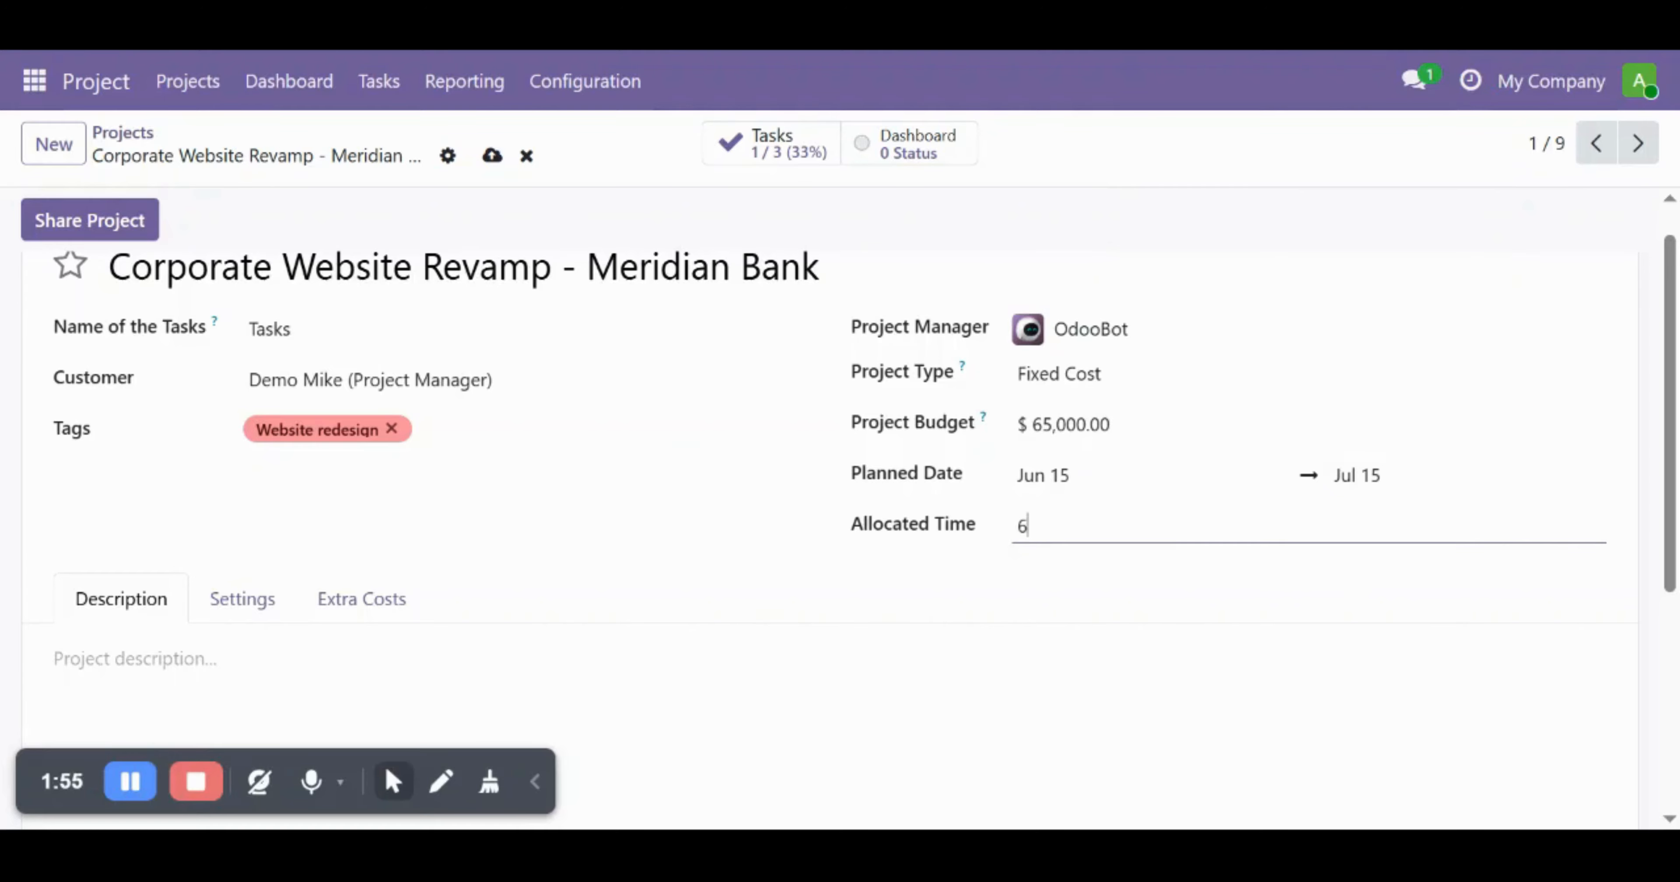
{"action": "type", "text": "0"}
{"action": "left_click", "coordinate": [1217, 571]}
{"action": "scroll", "coordinate": [1119, 653], "scroll_direction": "down", "scroll_amount": 2}
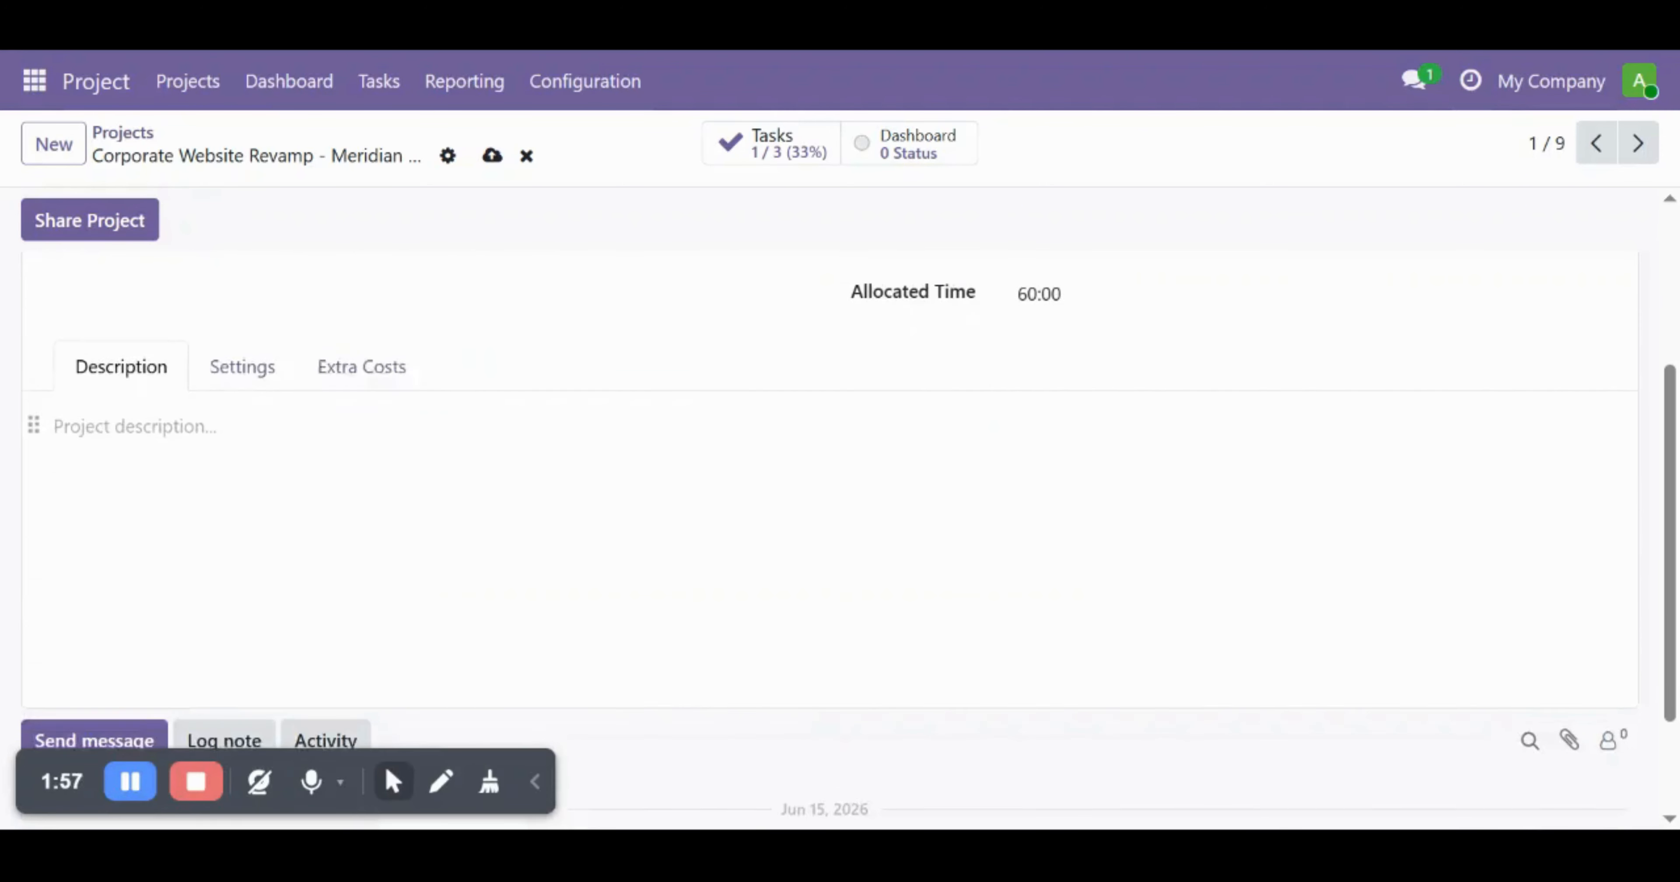
{"action": "scroll", "coordinate": [1119, 653], "scroll_direction": "up", "scroll_amount": 1}
{"action": "left_click", "coordinate": [154, 527]}
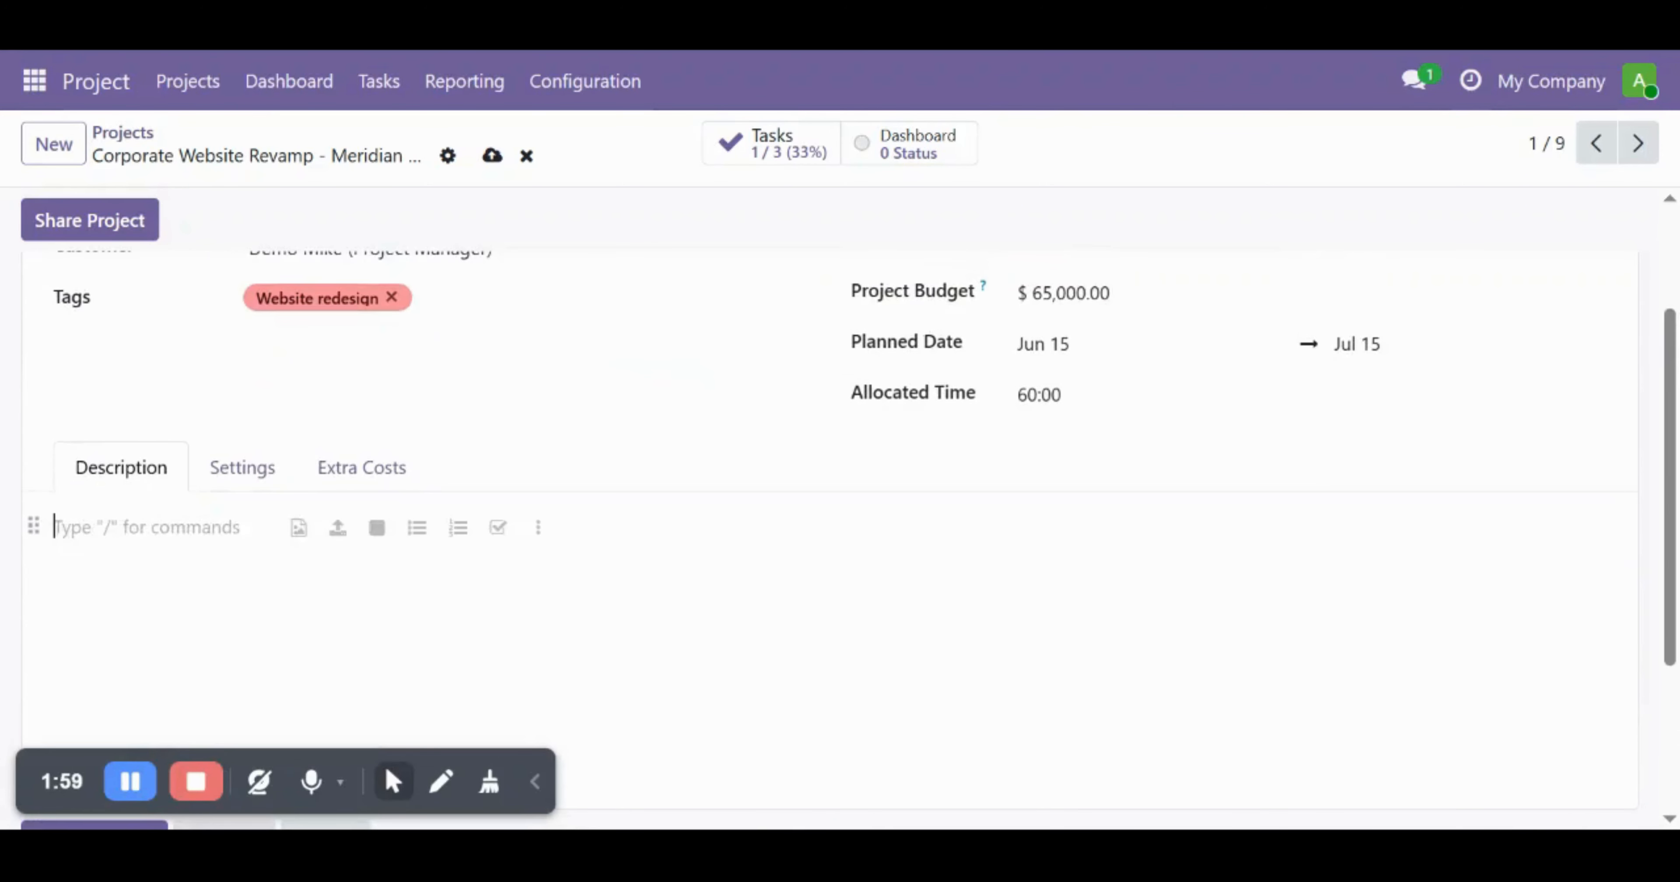
{"action": "type", "text": "s"}
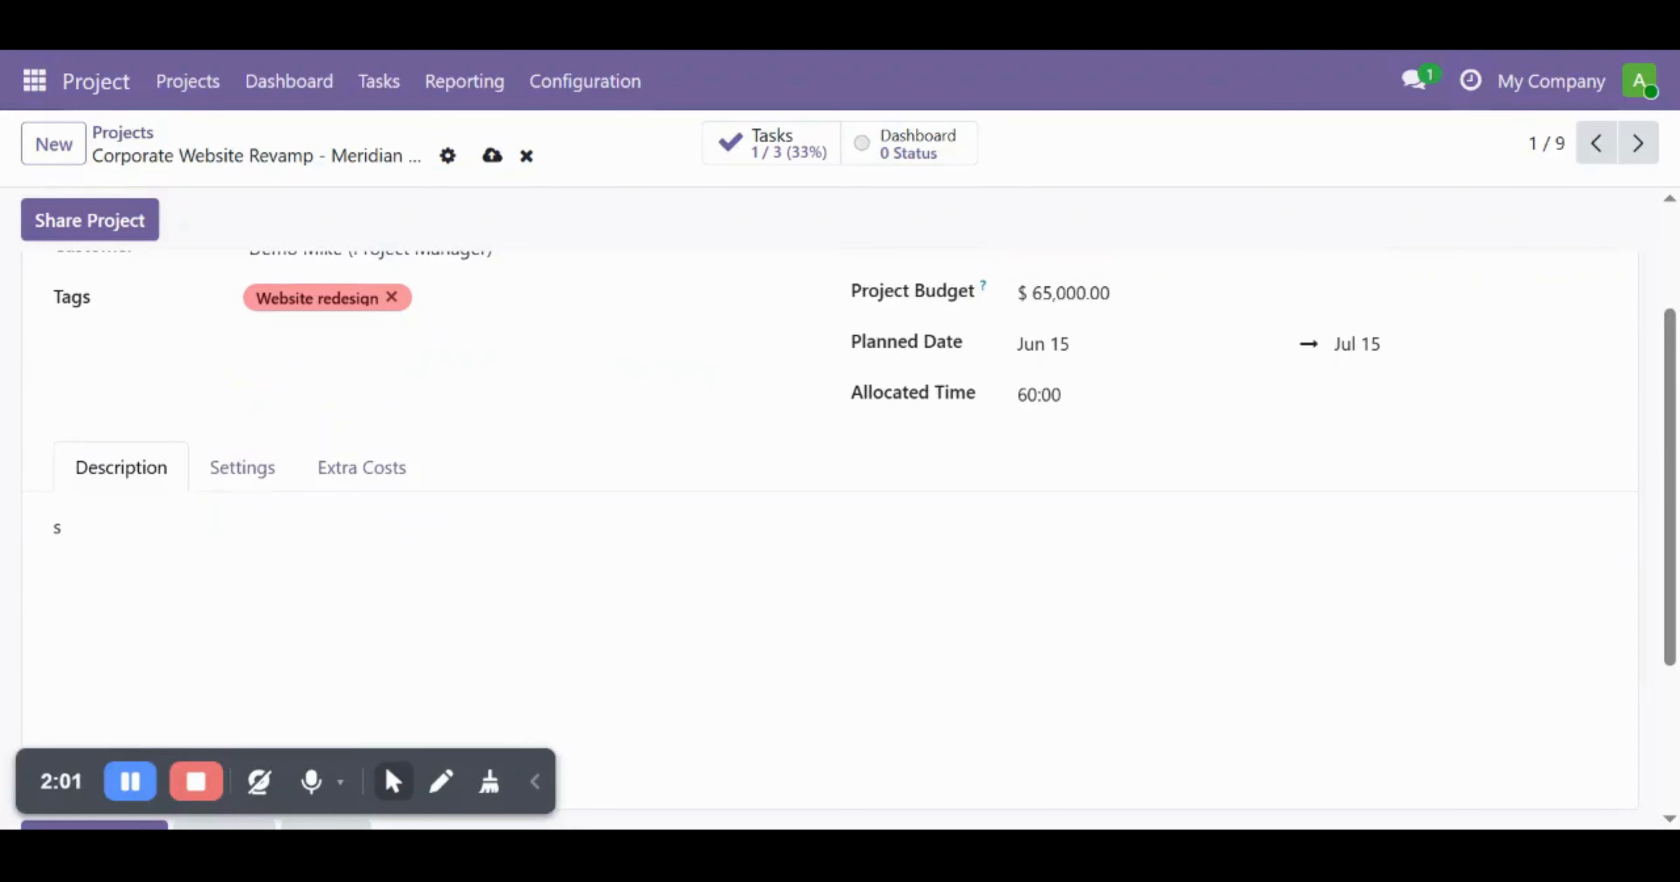
{"action": "key", "text": "BackSpace"}
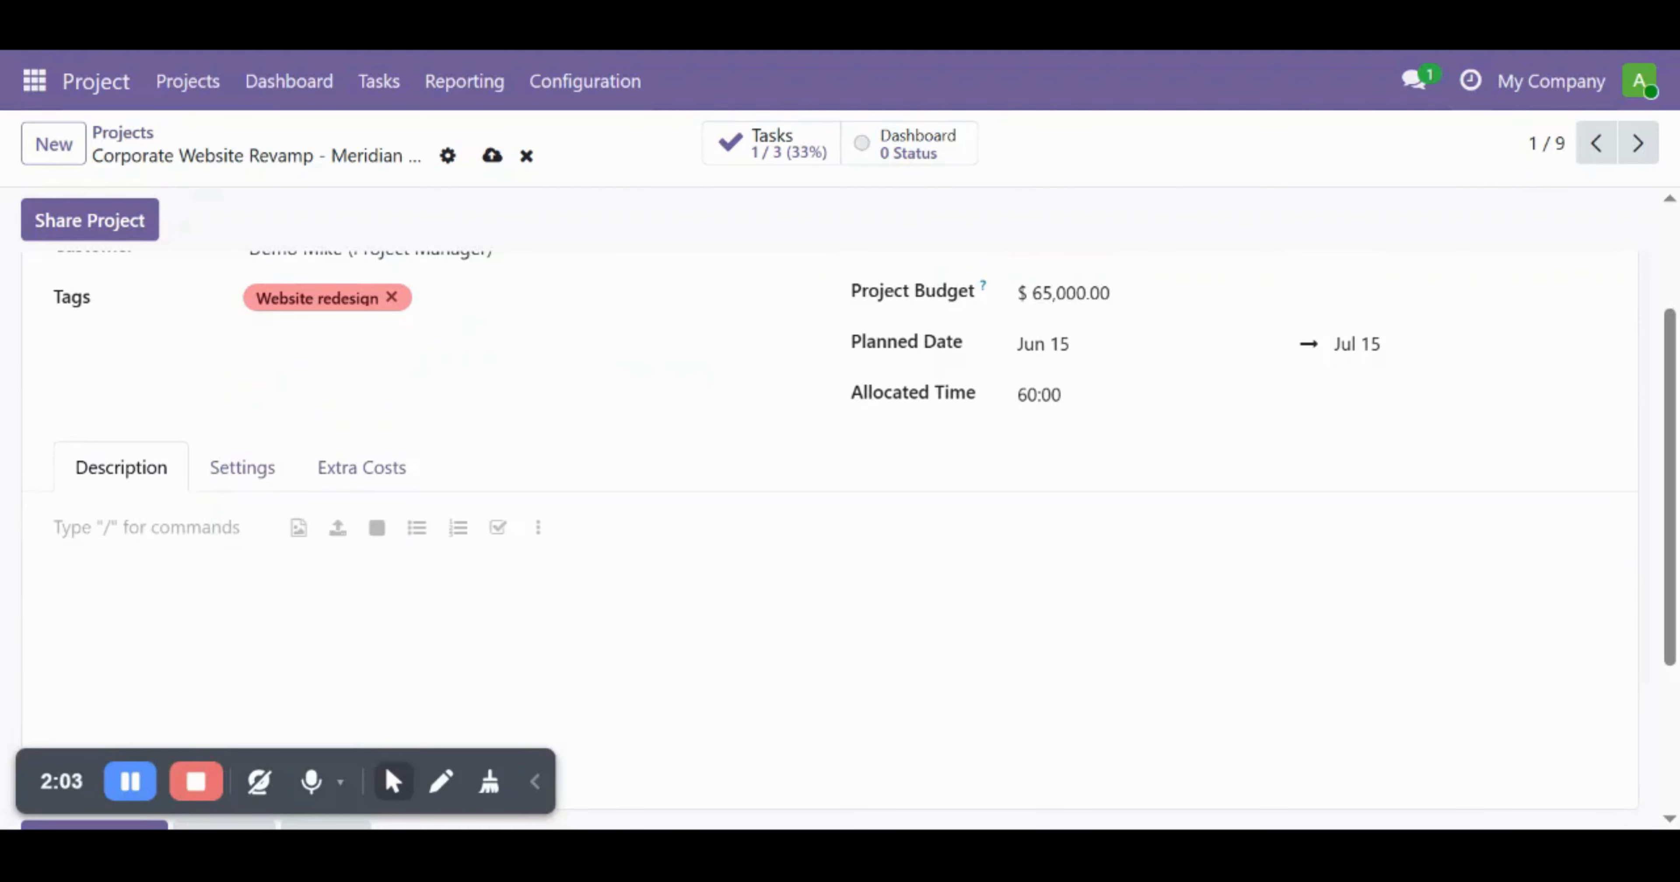
Examine the project's settings for email alias, visibility, task management options such as Recurring Tasks and Task Dependencies, and timesheets.
{"action": "left_click", "coordinate": [238, 475]}
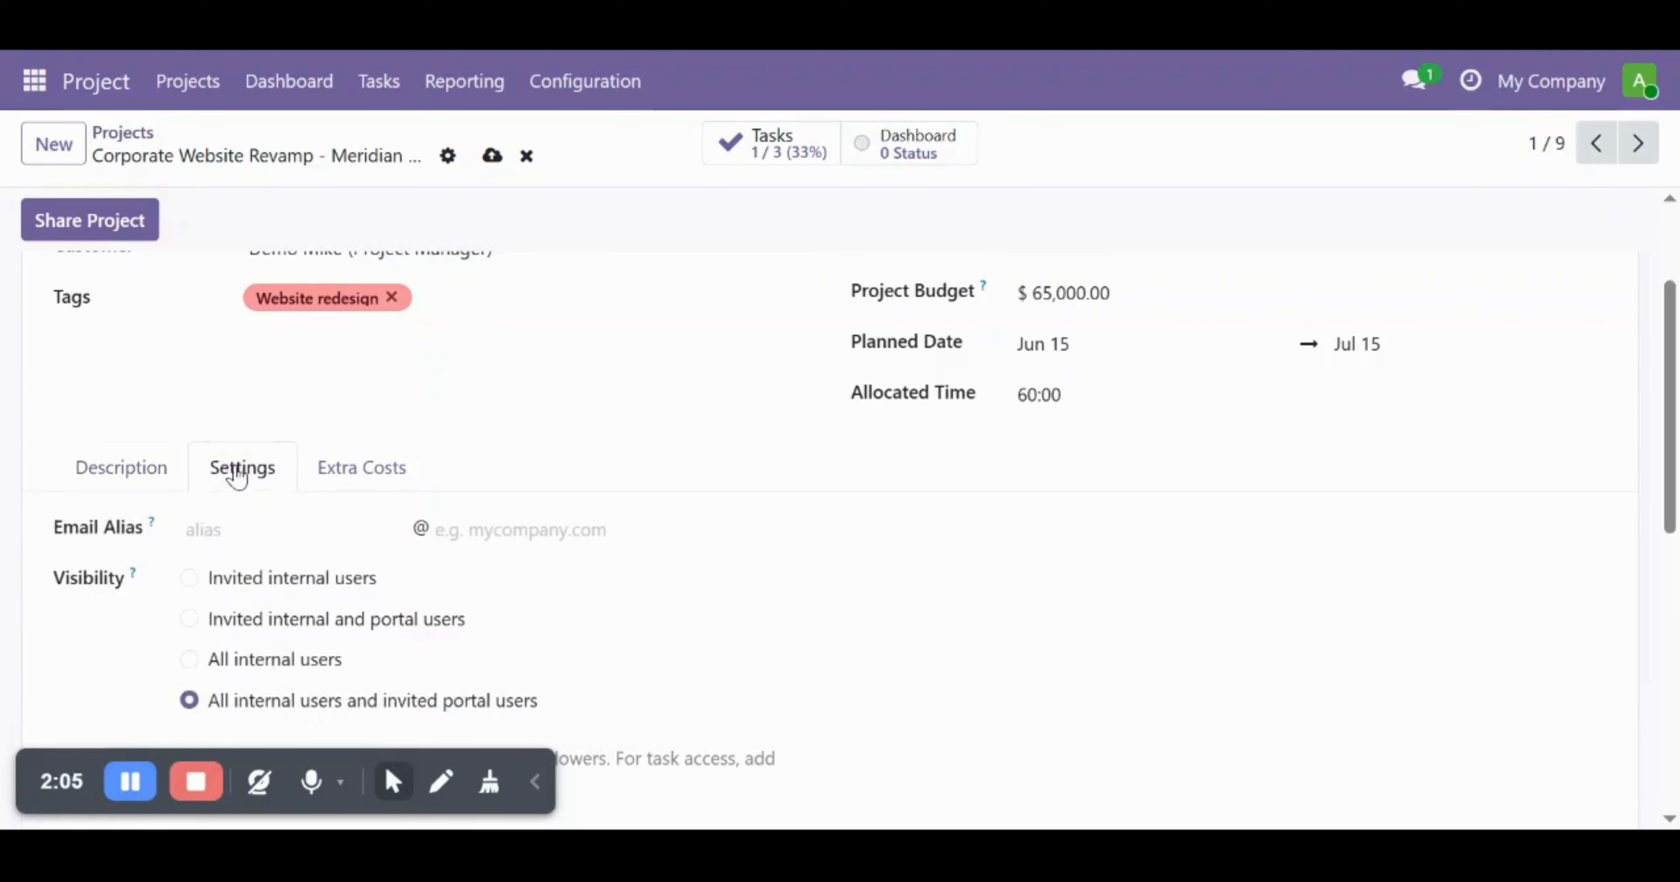
{"action": "scroll", "coordinate": [704, 633], "scroll_direction": "down", "scroll_amount": 3}
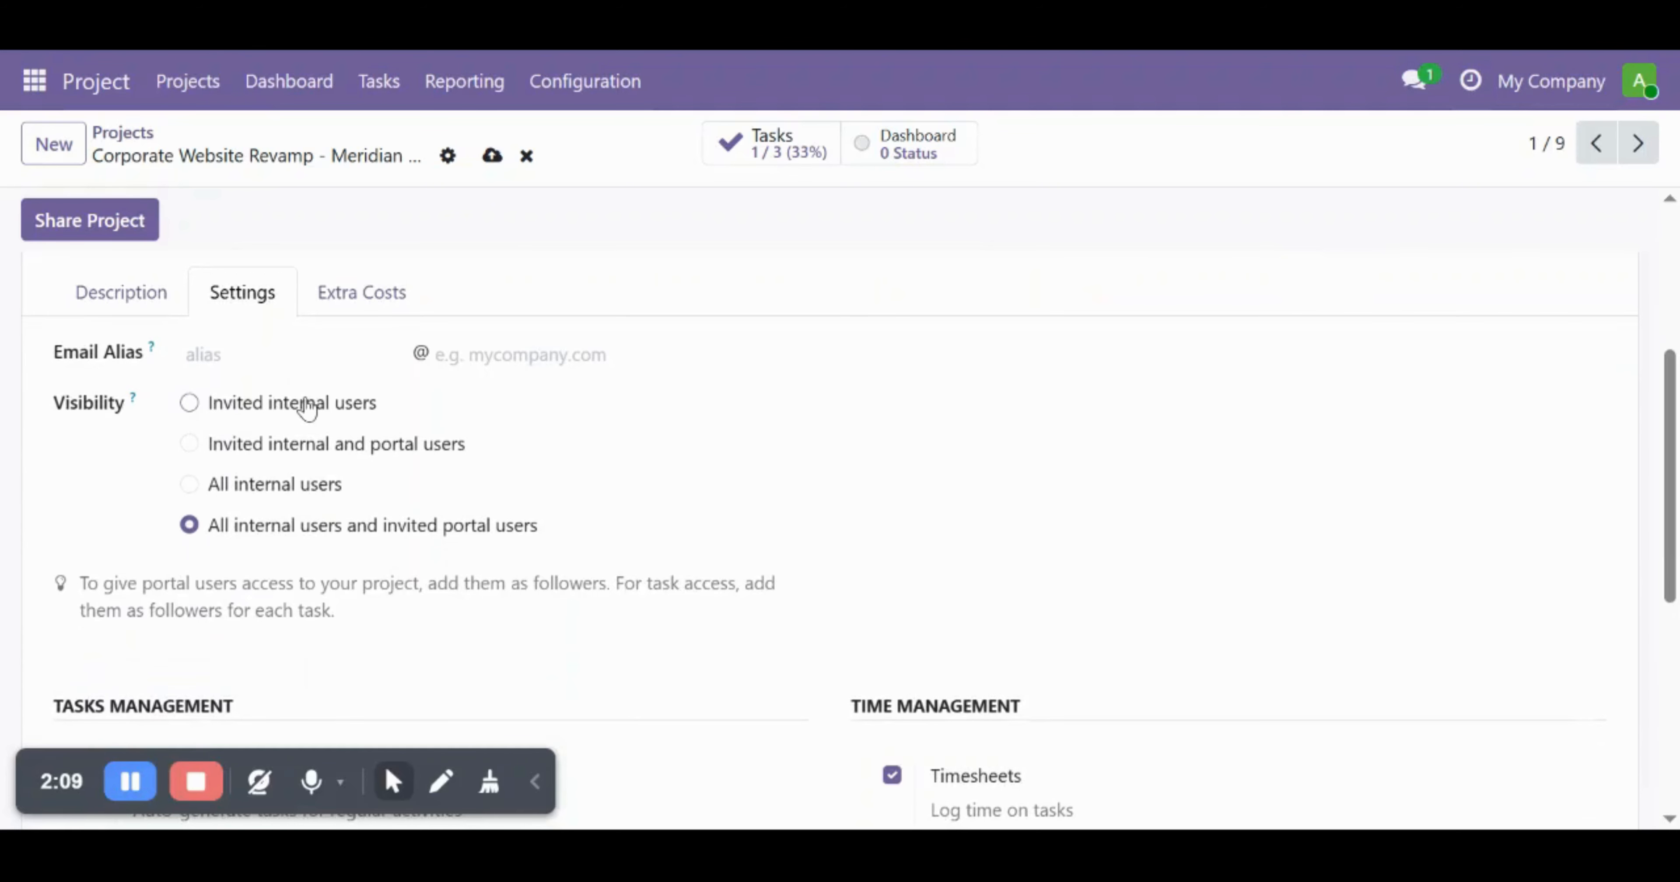
{"action": "scroll", "coordinate": [837, 515], "scroll_direction": "down", "scroll_amount": 5}
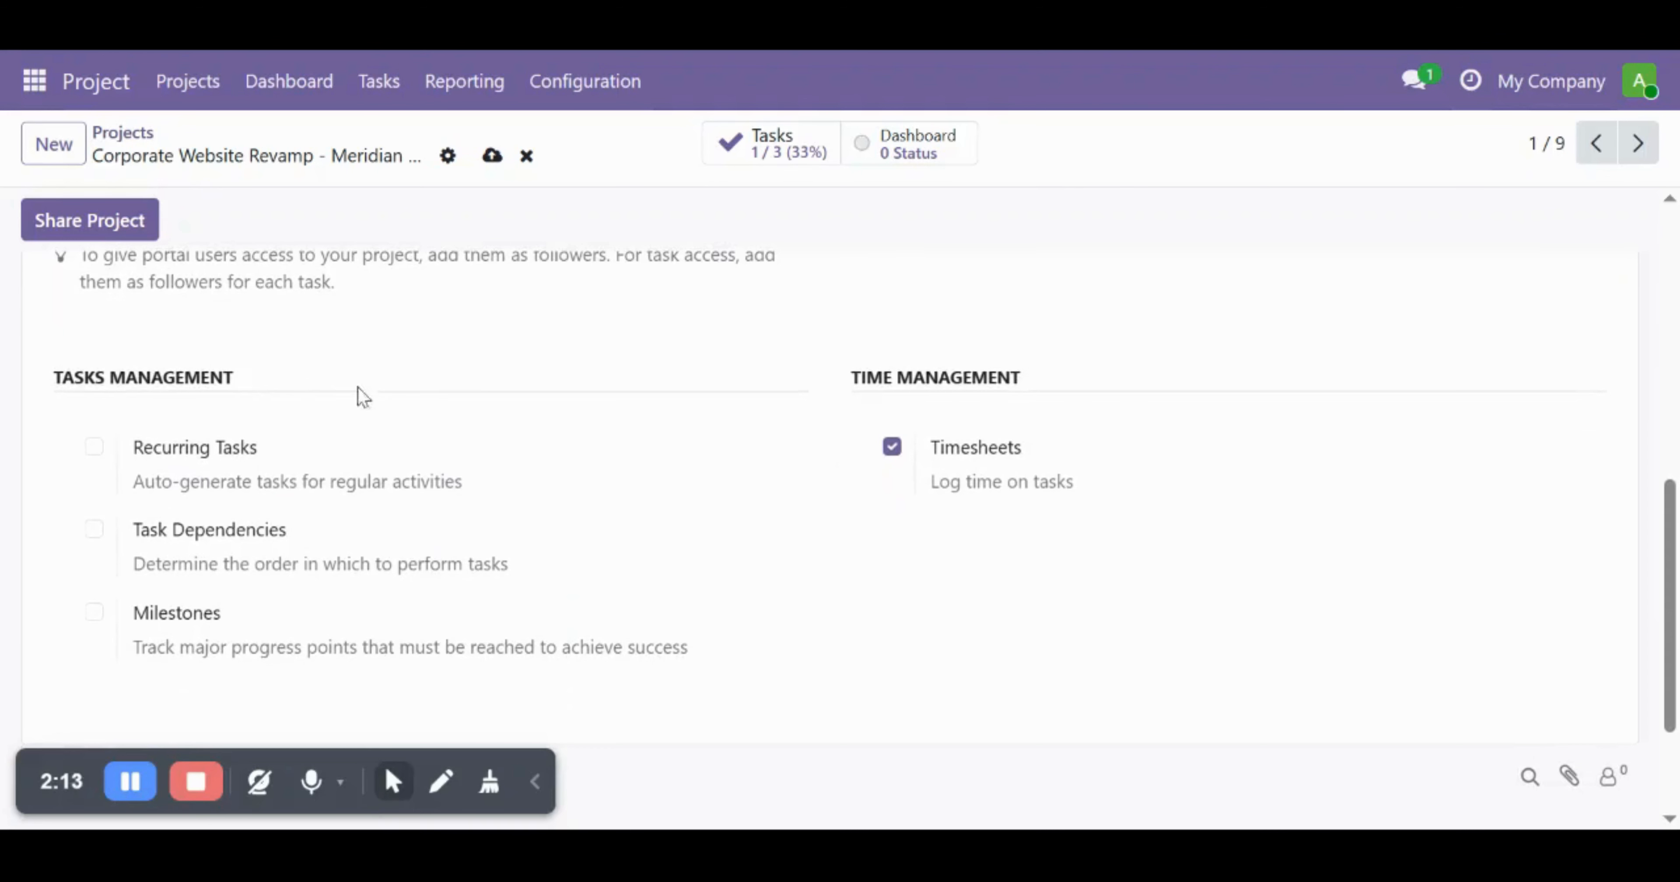
{"action": "left_click_drag", "start_coordinate": [138, 451], "coordinate": [266, 454]}
{"action": "left_click", "coordinate": [267, 454]}
{"action": "scroll", "coordinate": [623, 497], "scroll_direction": "down", "scroll_amount": 2}
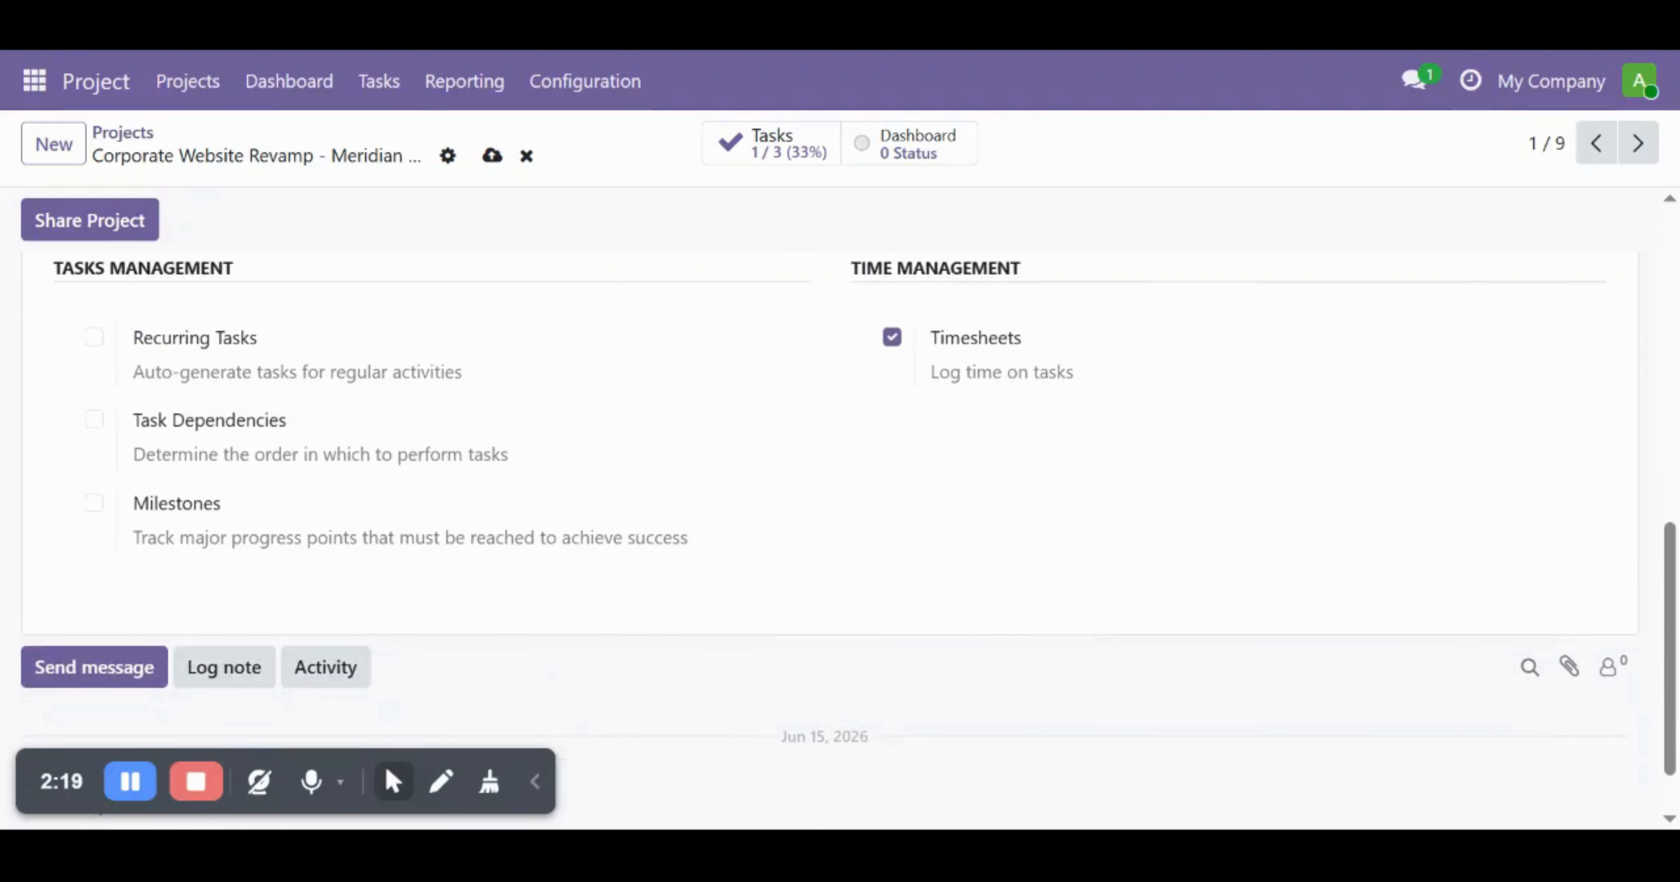
{"action": "left_click_drag", "start_coordinate": [135, 424], "coordinate": [291, 420]}
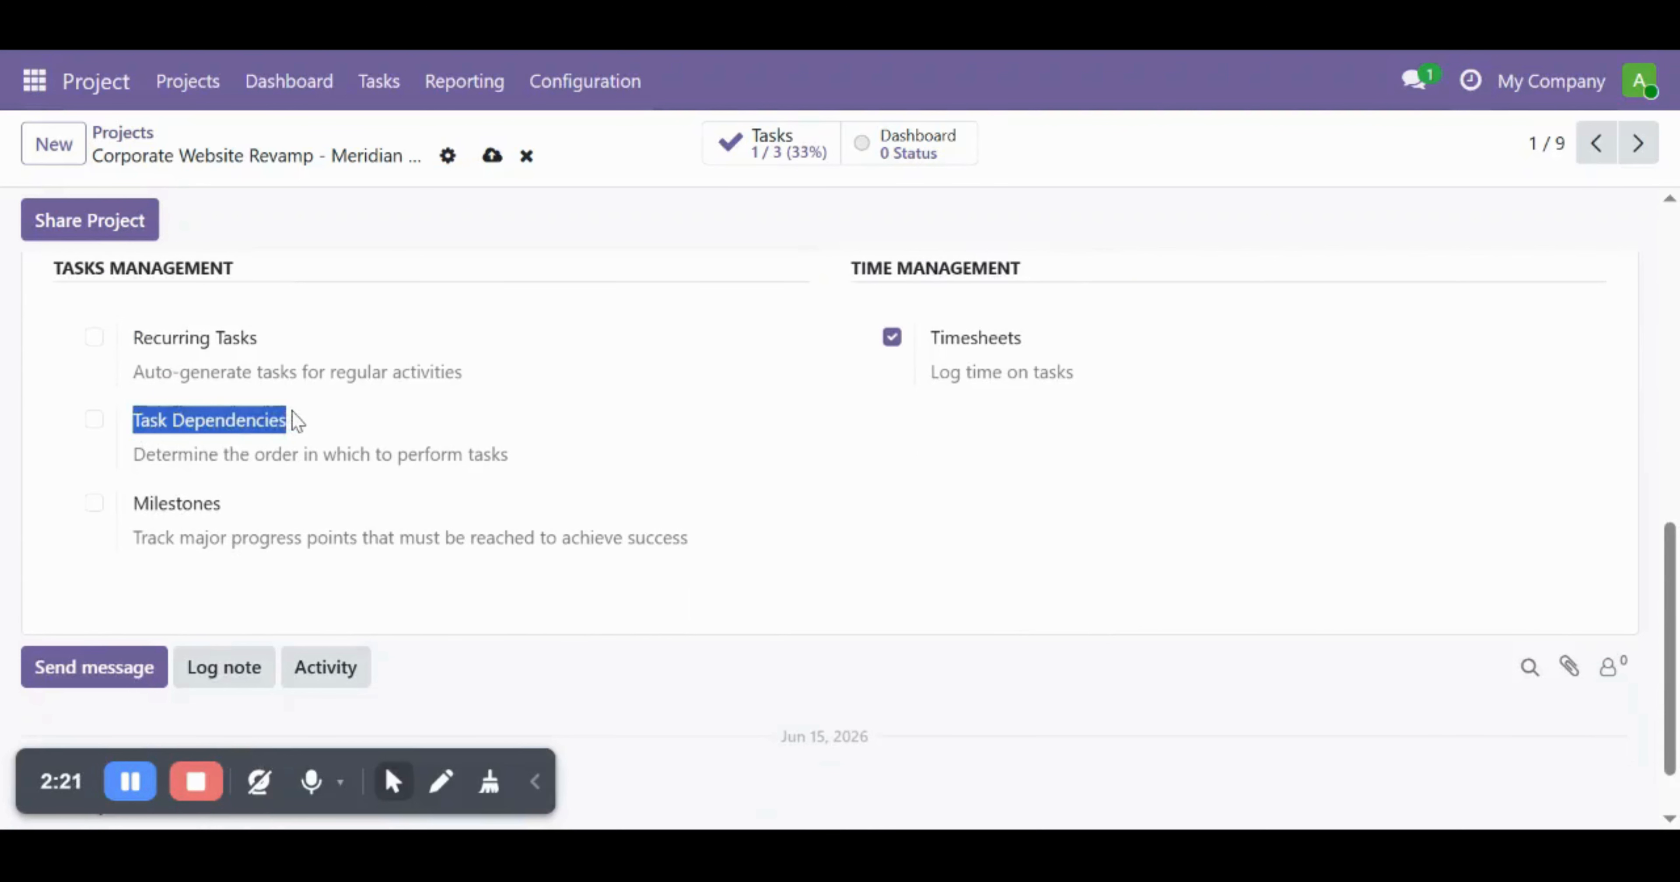
{"action": "left_click", "coordinate": [304, 421]}
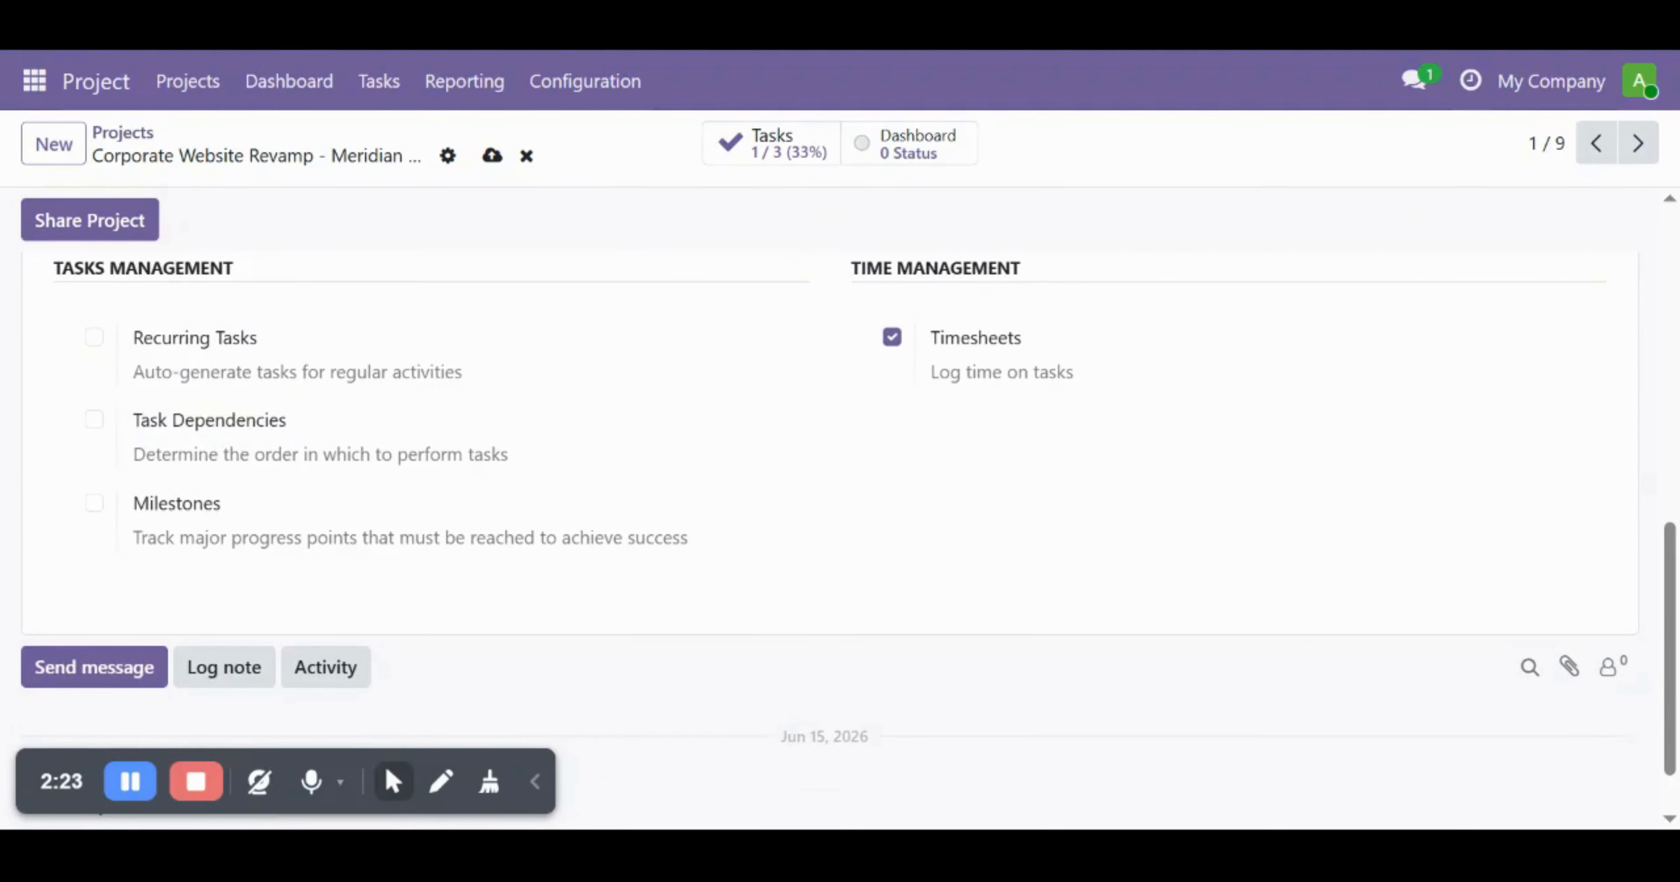
{"action": "scroll", "coordinate": [716, 465], "scroll_direction": "up", "scroll_amount": 5}
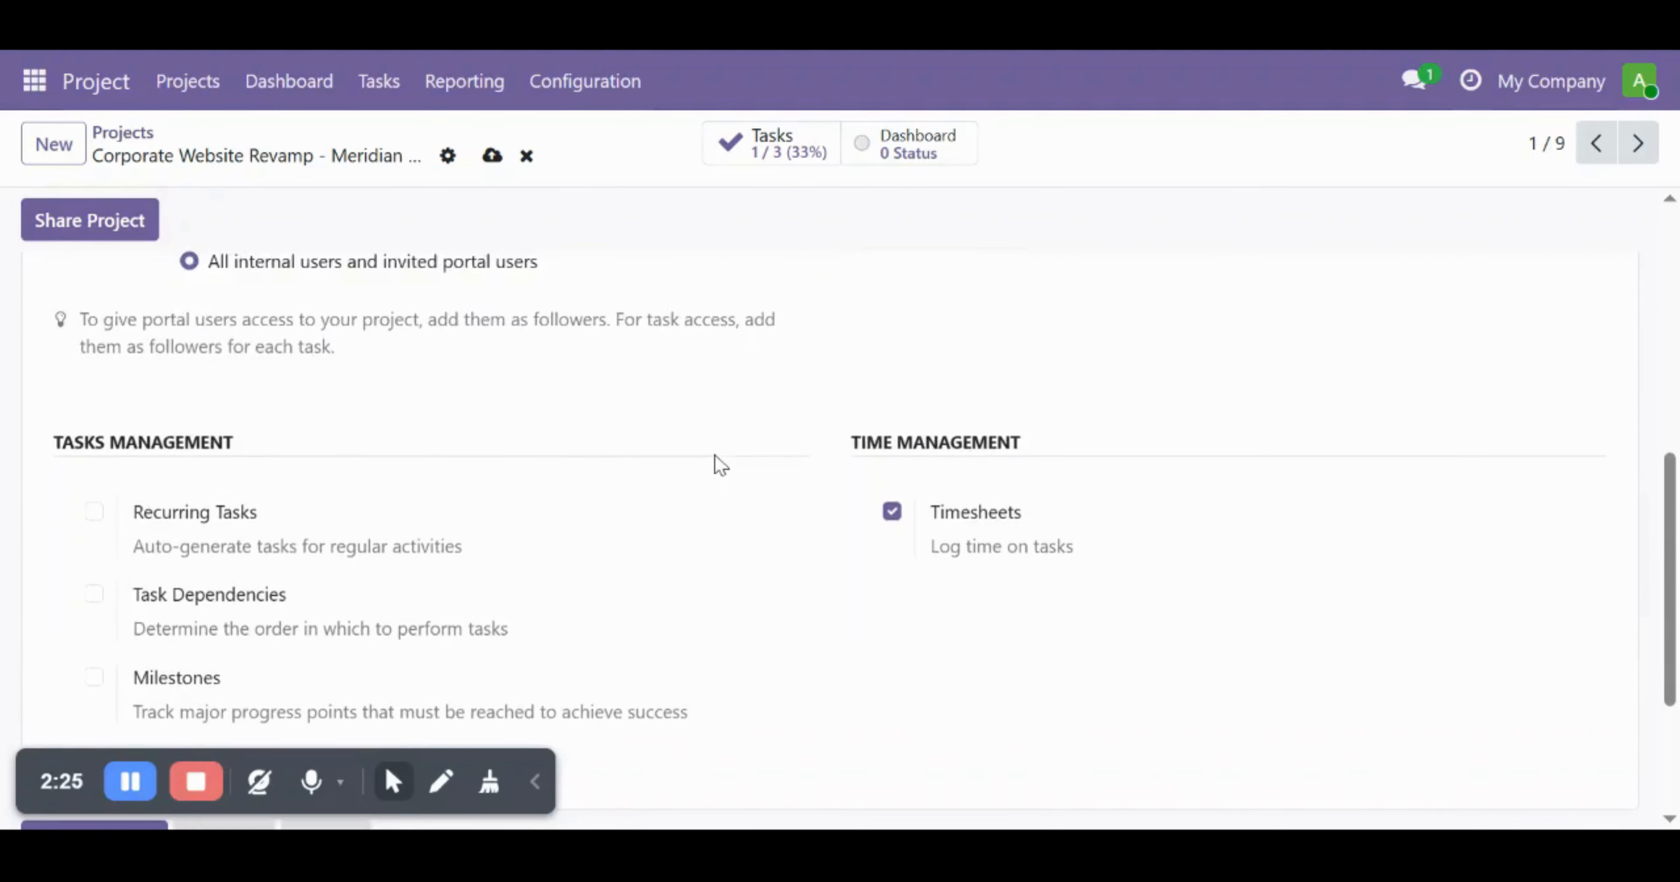
{"action": "scroll", "coordinate": [716, 465], "scroll_direction": "up", "scroll_amount": 5}
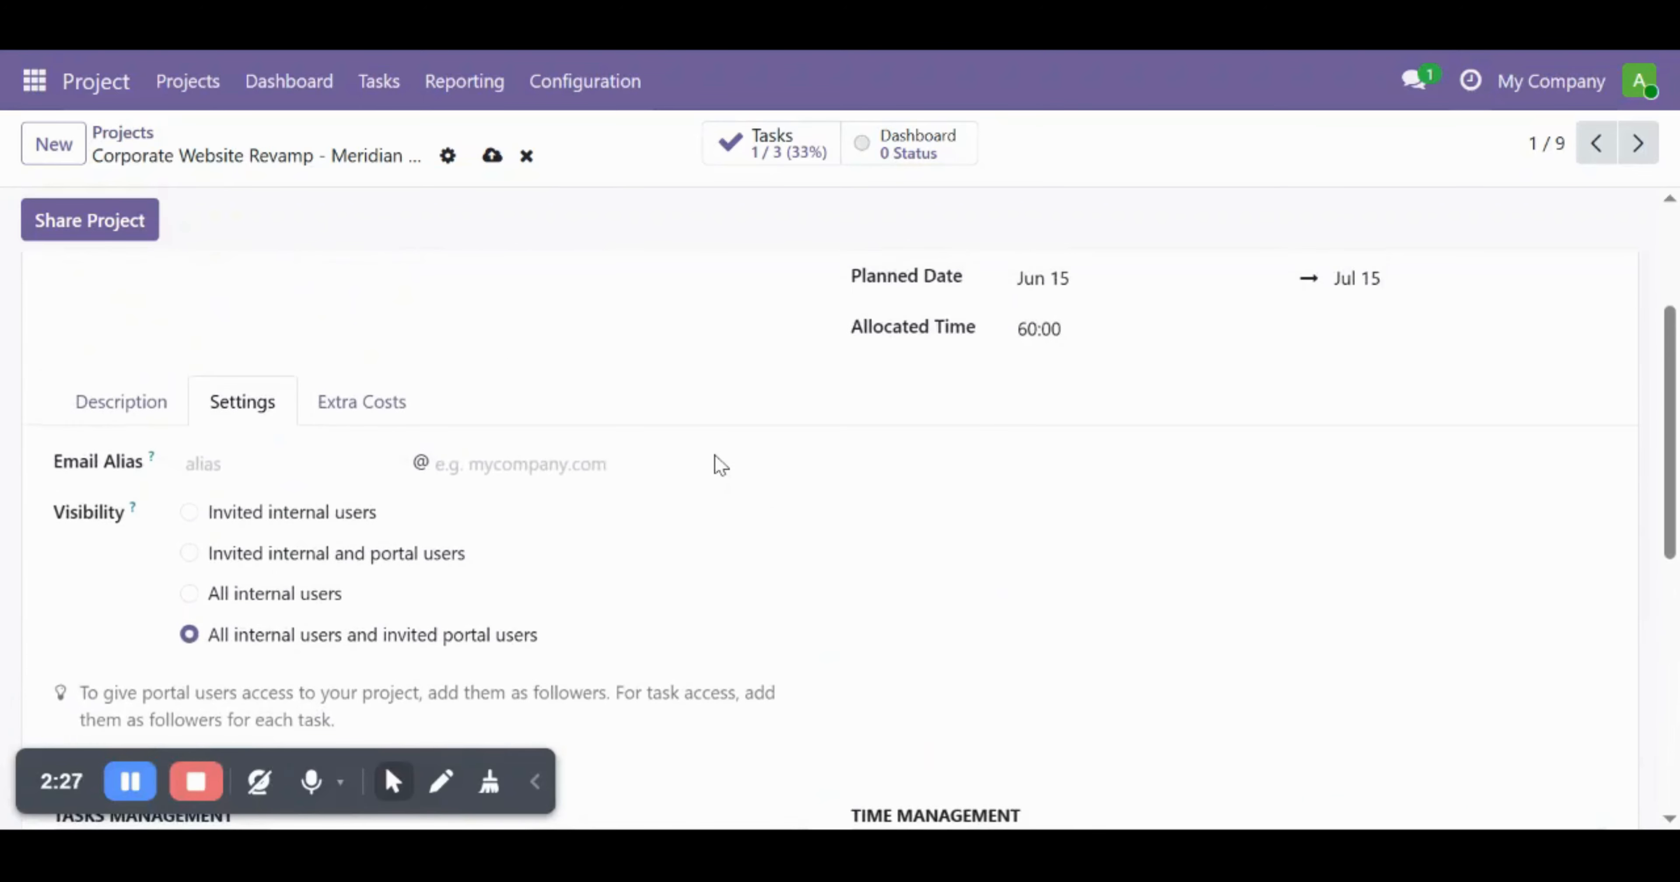
{"action": "scroll", "coordinate": [719, 465], "scroll_direction": "down", "scroll_amount": 2}
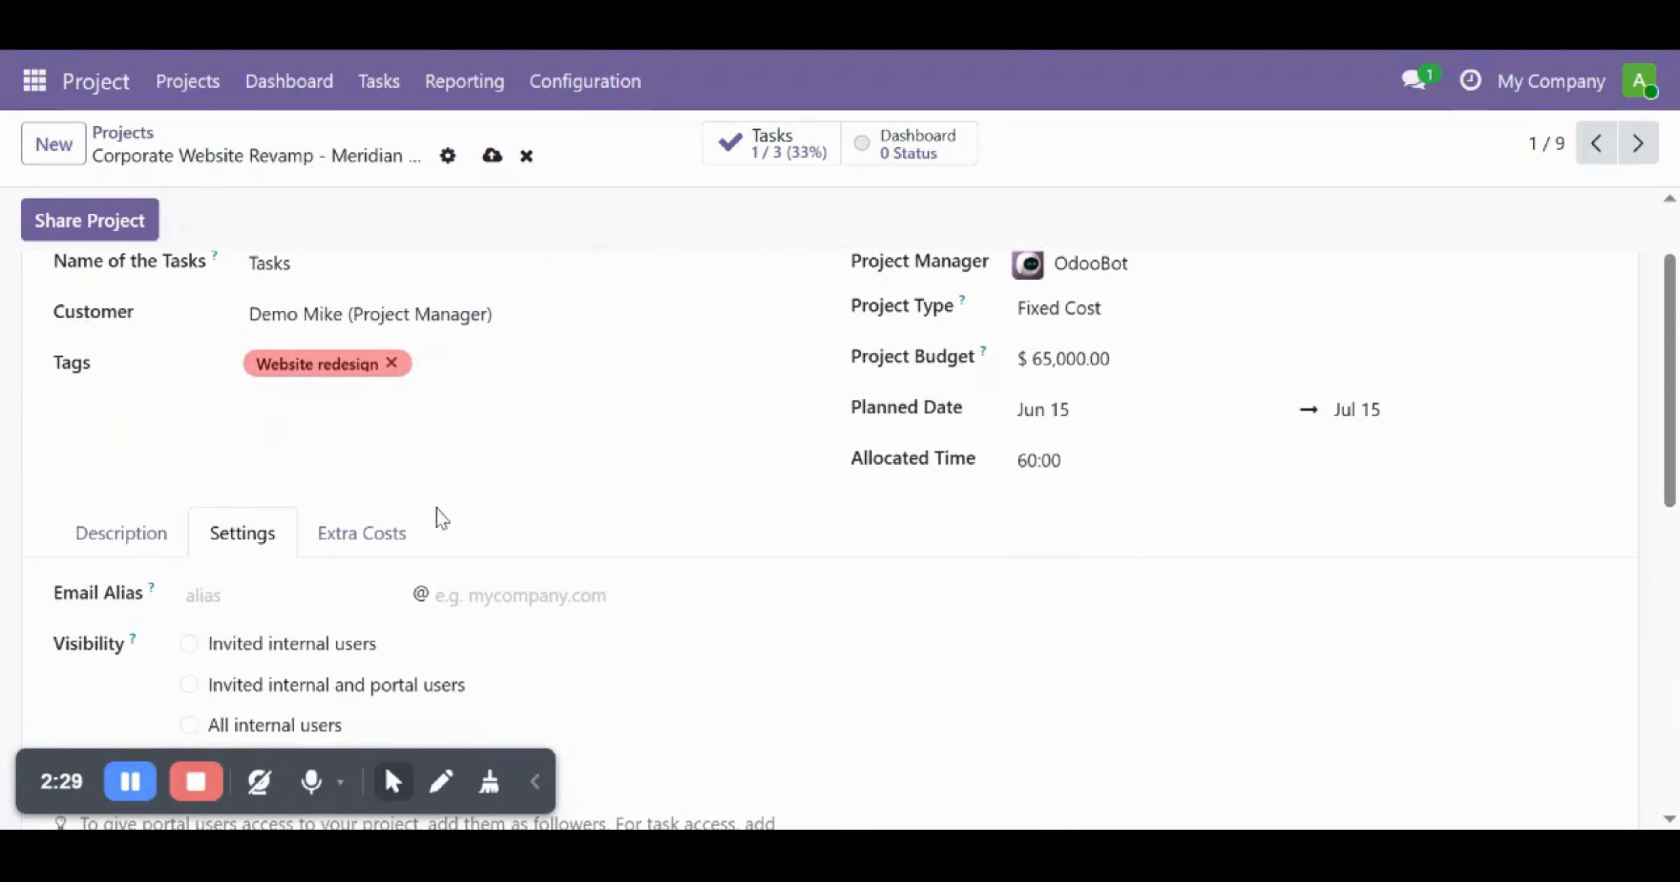
Add a new extra cost line to the project, dated June 17, 2026.
{"action": "left_click", "coordinate": [349, 541]}
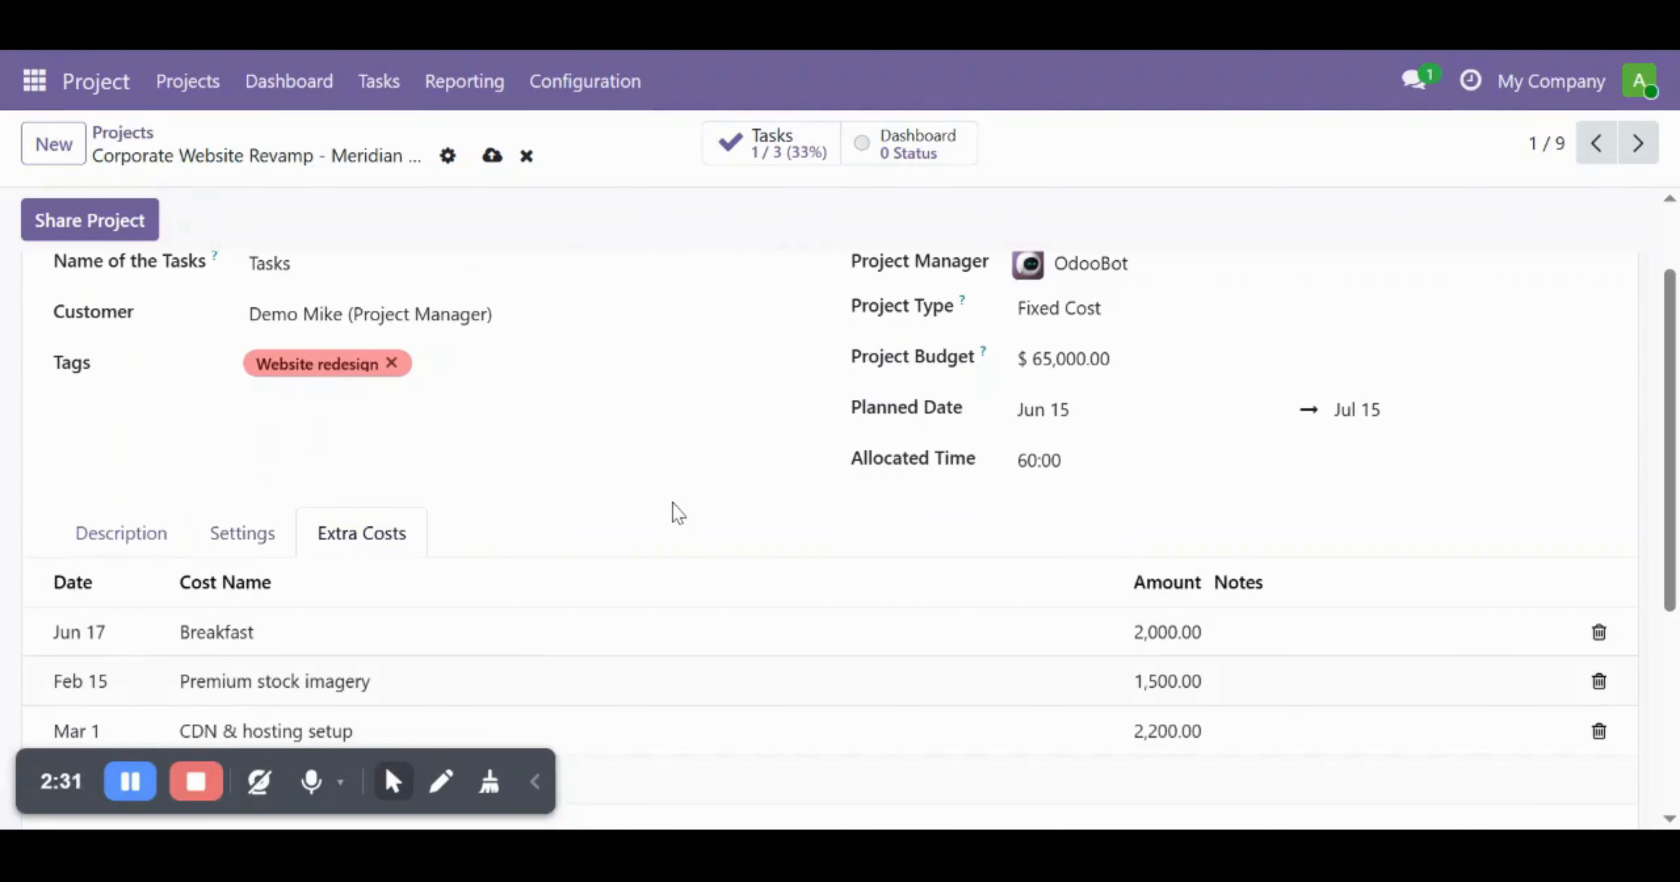
{"action": "scroll", "coordinate": [686, 520], "scroll_direction": "down", "scroll_amount": 3}
{"action": "scroll", "coordinate": [691, 524], "scroll_direction": "up", "scroll_amount": 2}
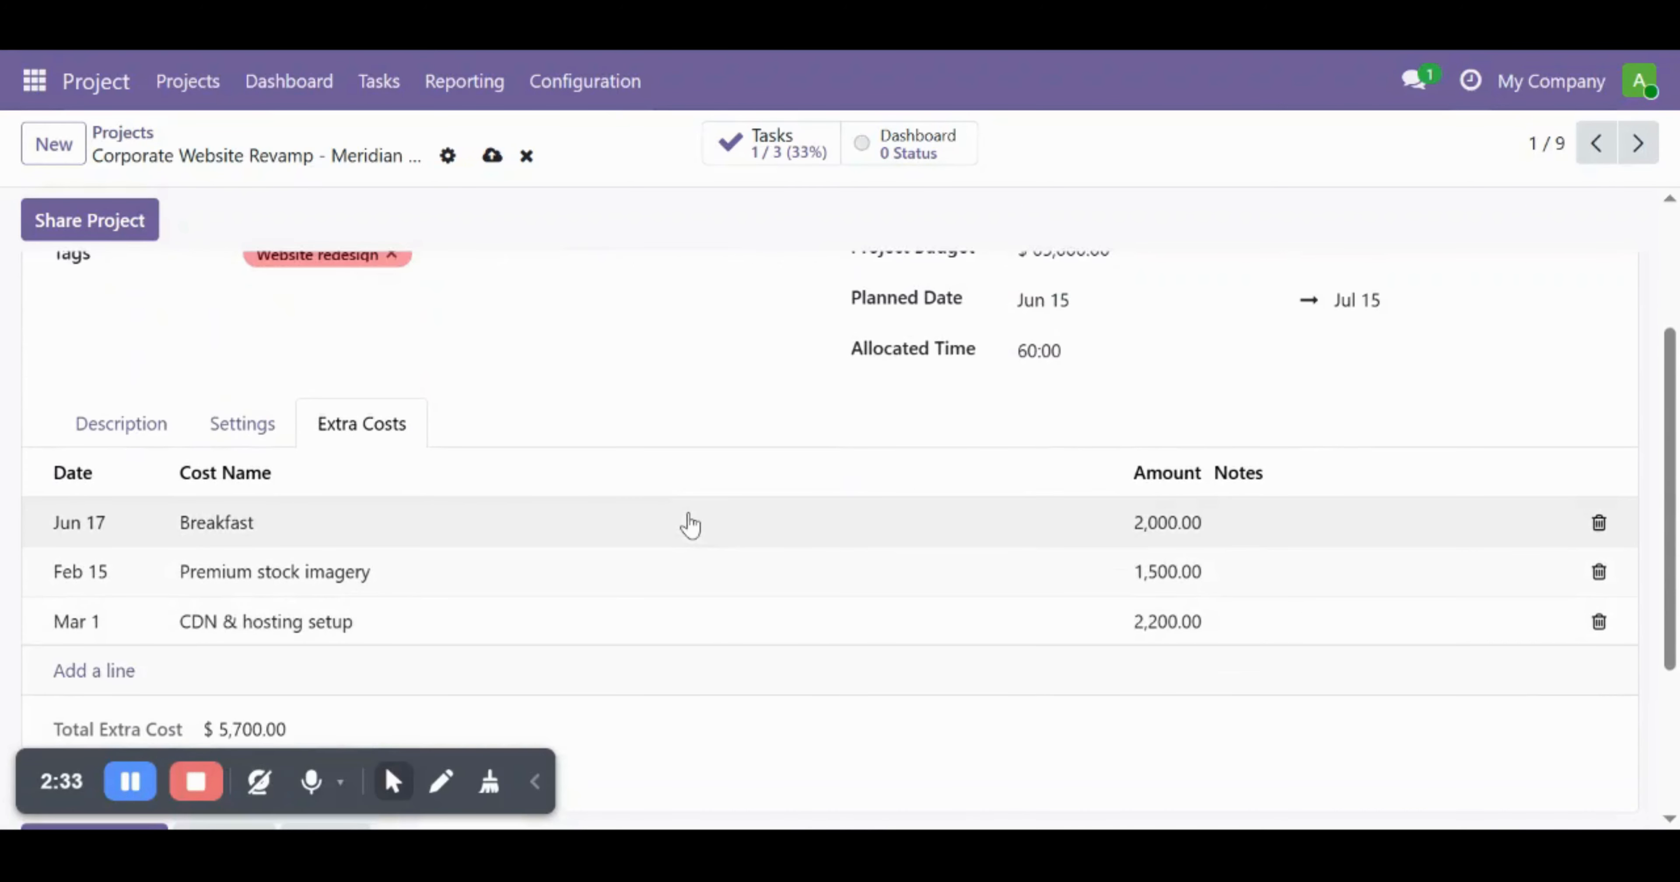
{"action": "left_click", "coordinate": [114, 672]}
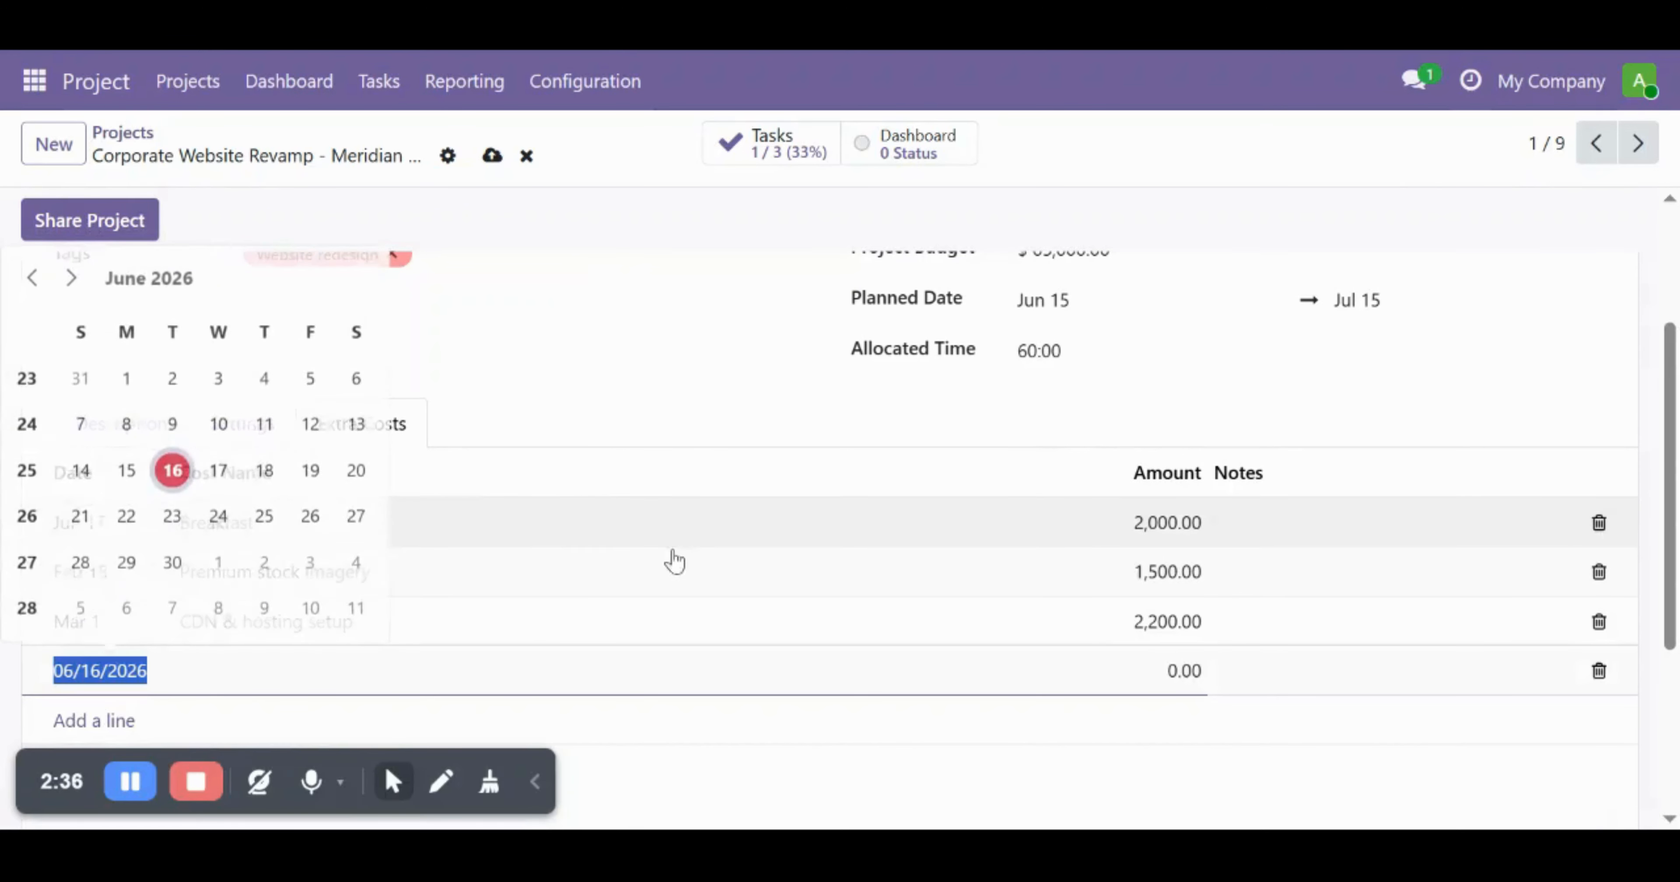
{"action": "left_click", "coordinate": [219, 475]}
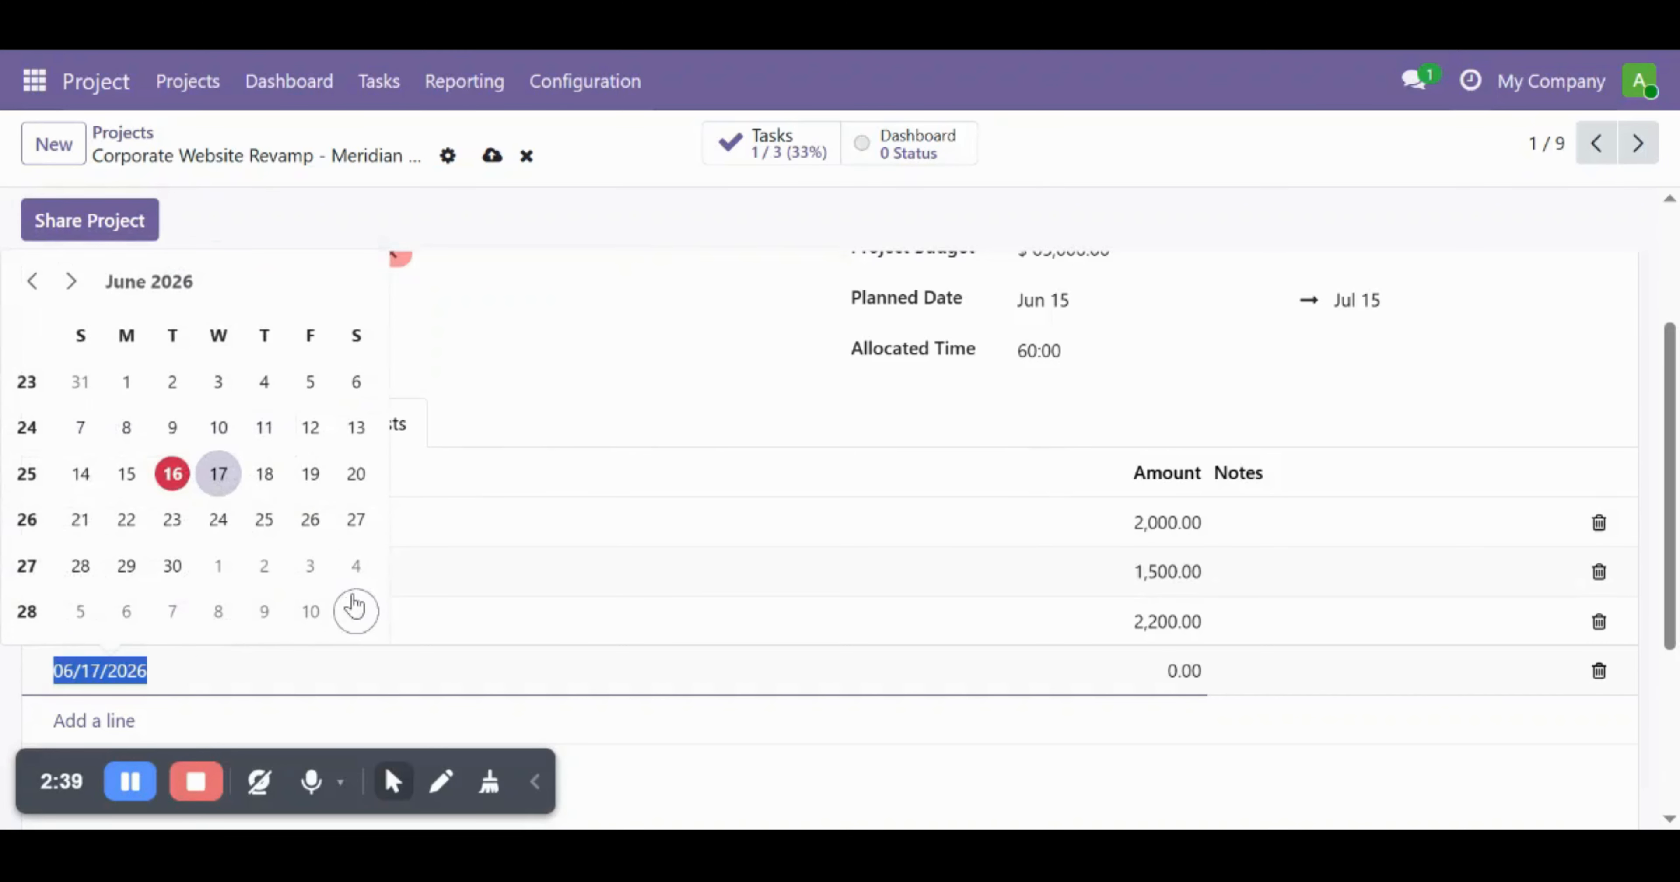
{"action": "key", "text": "Tab"}
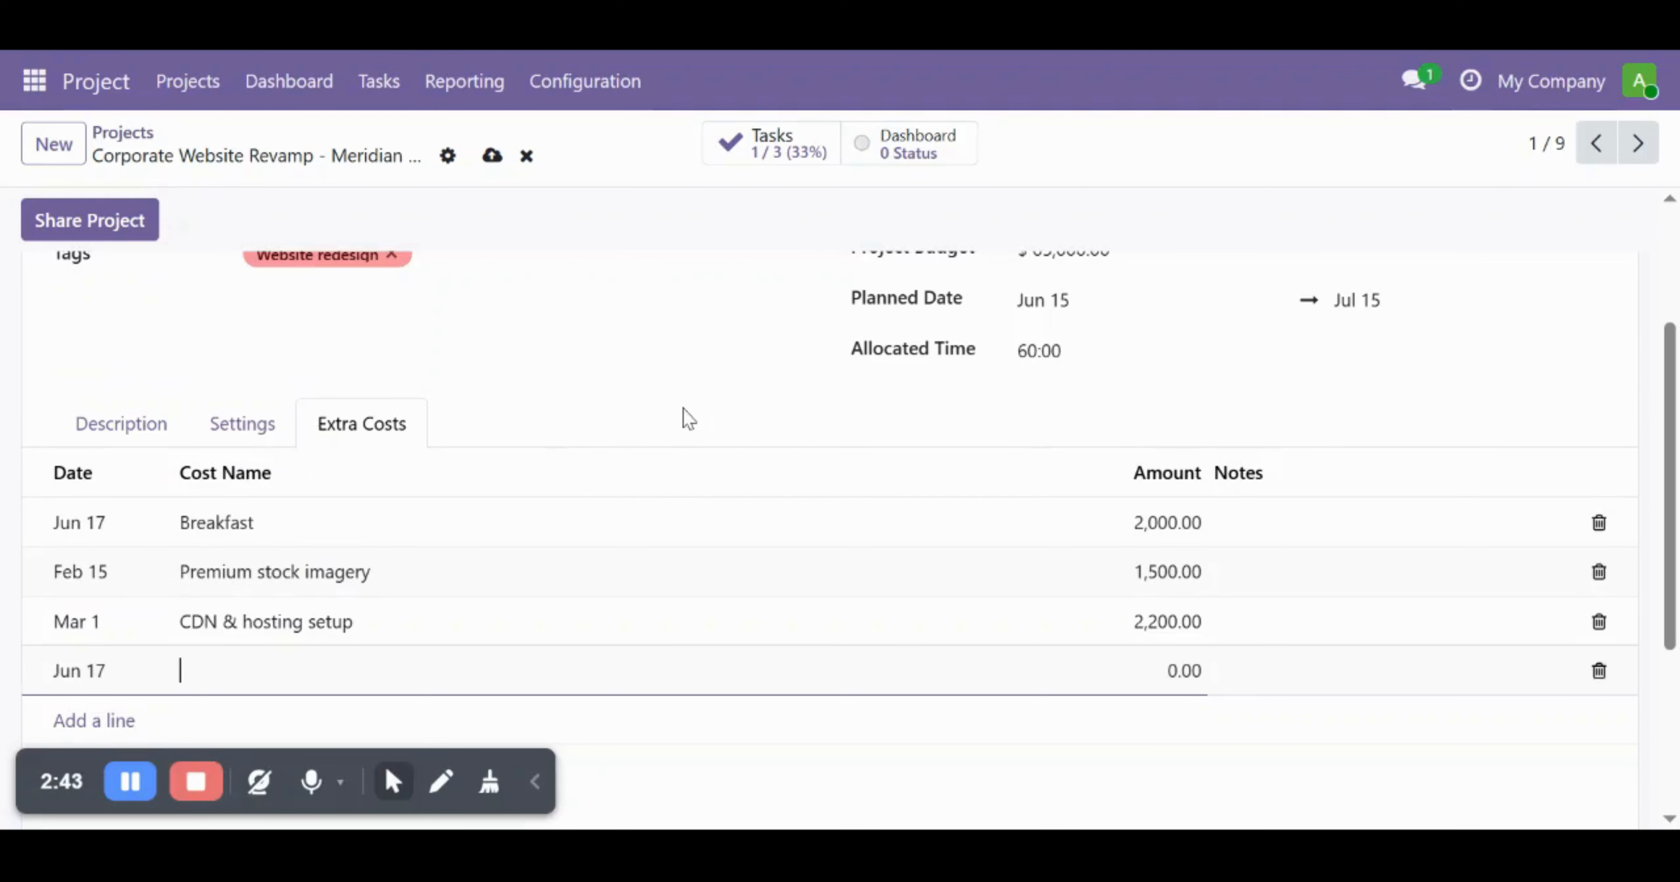
Name the new extra cost Wifi and set its amount to 3000.
{"action": "scroll", "coordinate": [685, 417], "scroll_direction": "up", "scroll_amount": 2}
{"action": "scroll", "coordinate": [685, 417], "scroll_direction": "down", "scroll_amount": 3}
{"action": "scroll", "coordinate": [671, 431], "scroll_direction": "up", "scroll_amount": 3}
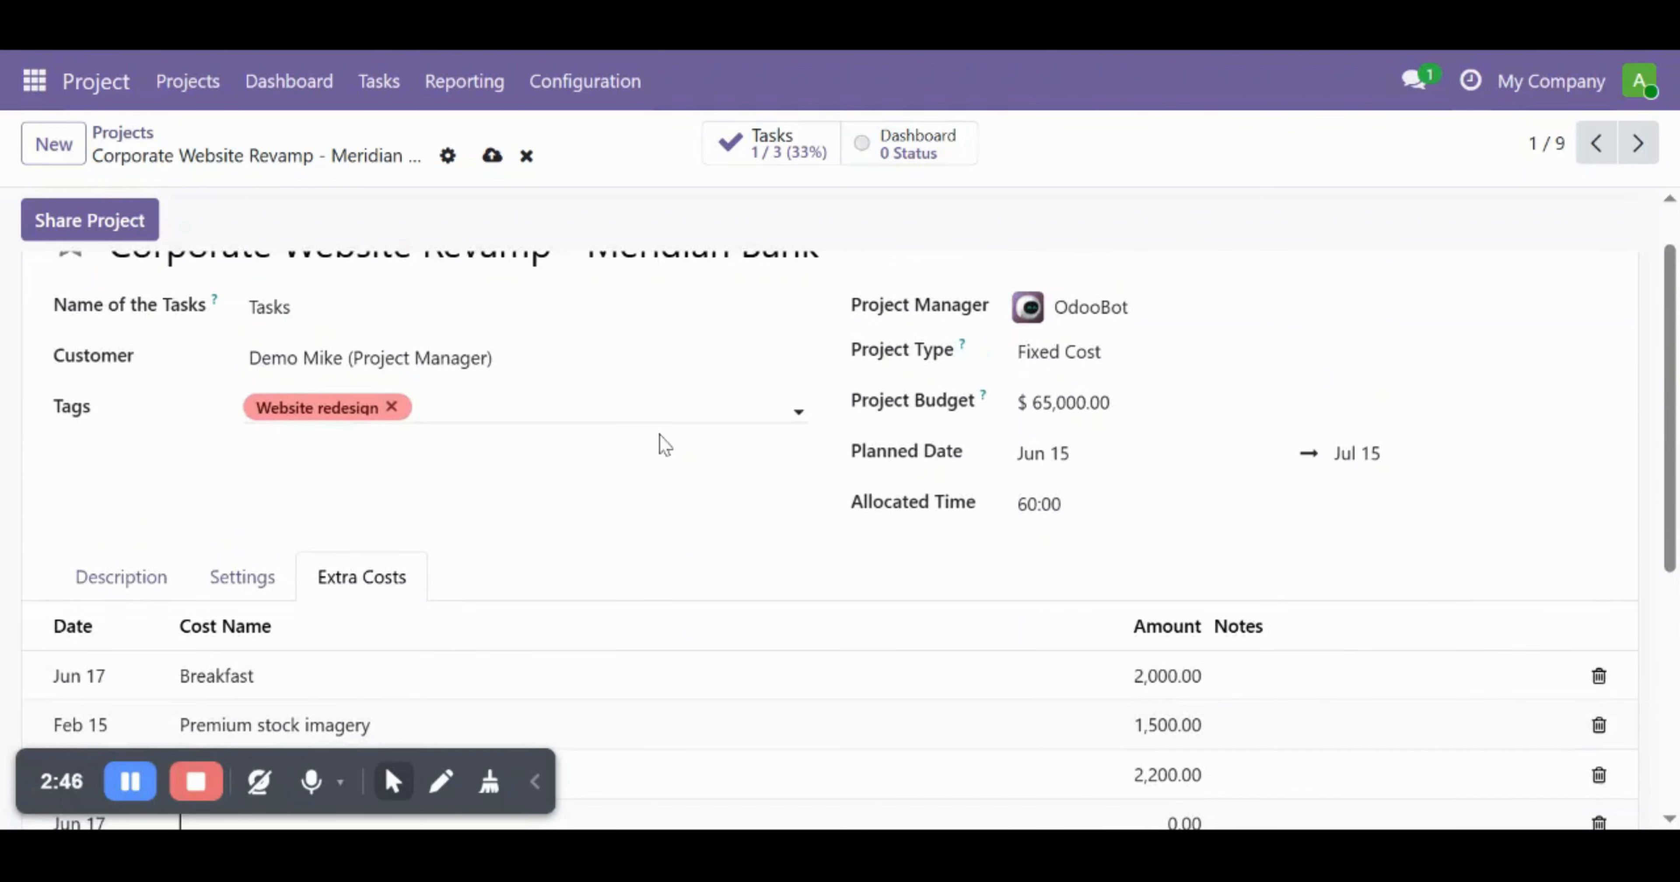
{"action": "scroll", "coordinate": [630, 484], "scroll_direction": "down", "scroll_amount": 3}
{"action": "scroll", "coordinate": [622, 488], "scroll_direction": "down", "scroll_amount": 1}
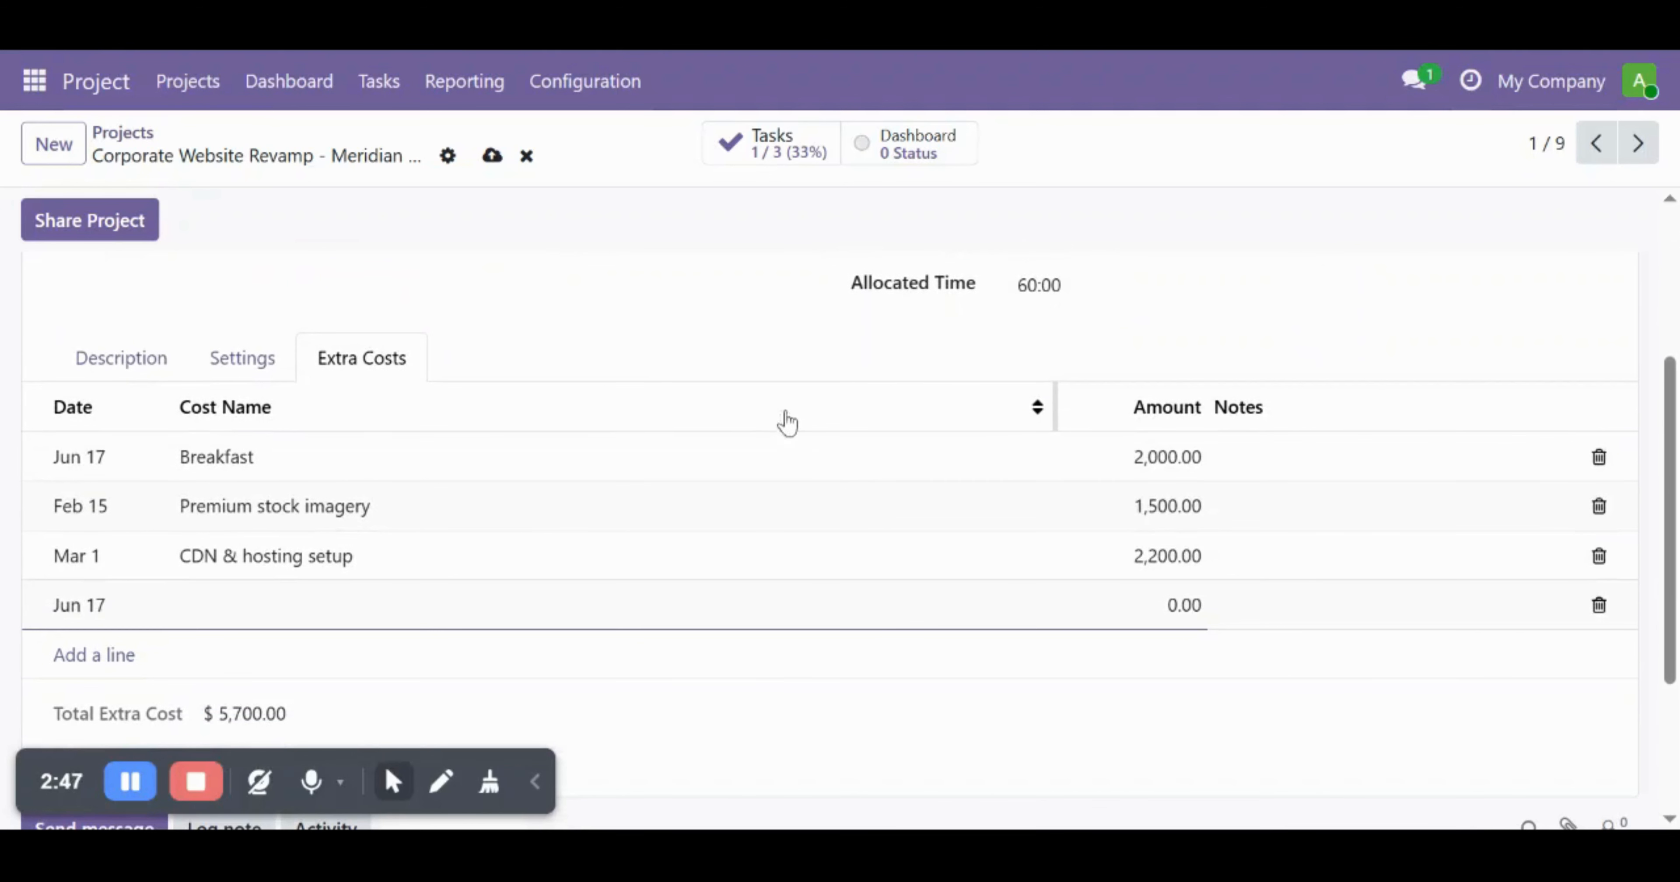
{"action": "type", "text": "Wifi"}
{"action": "key", "text": "Tab"}
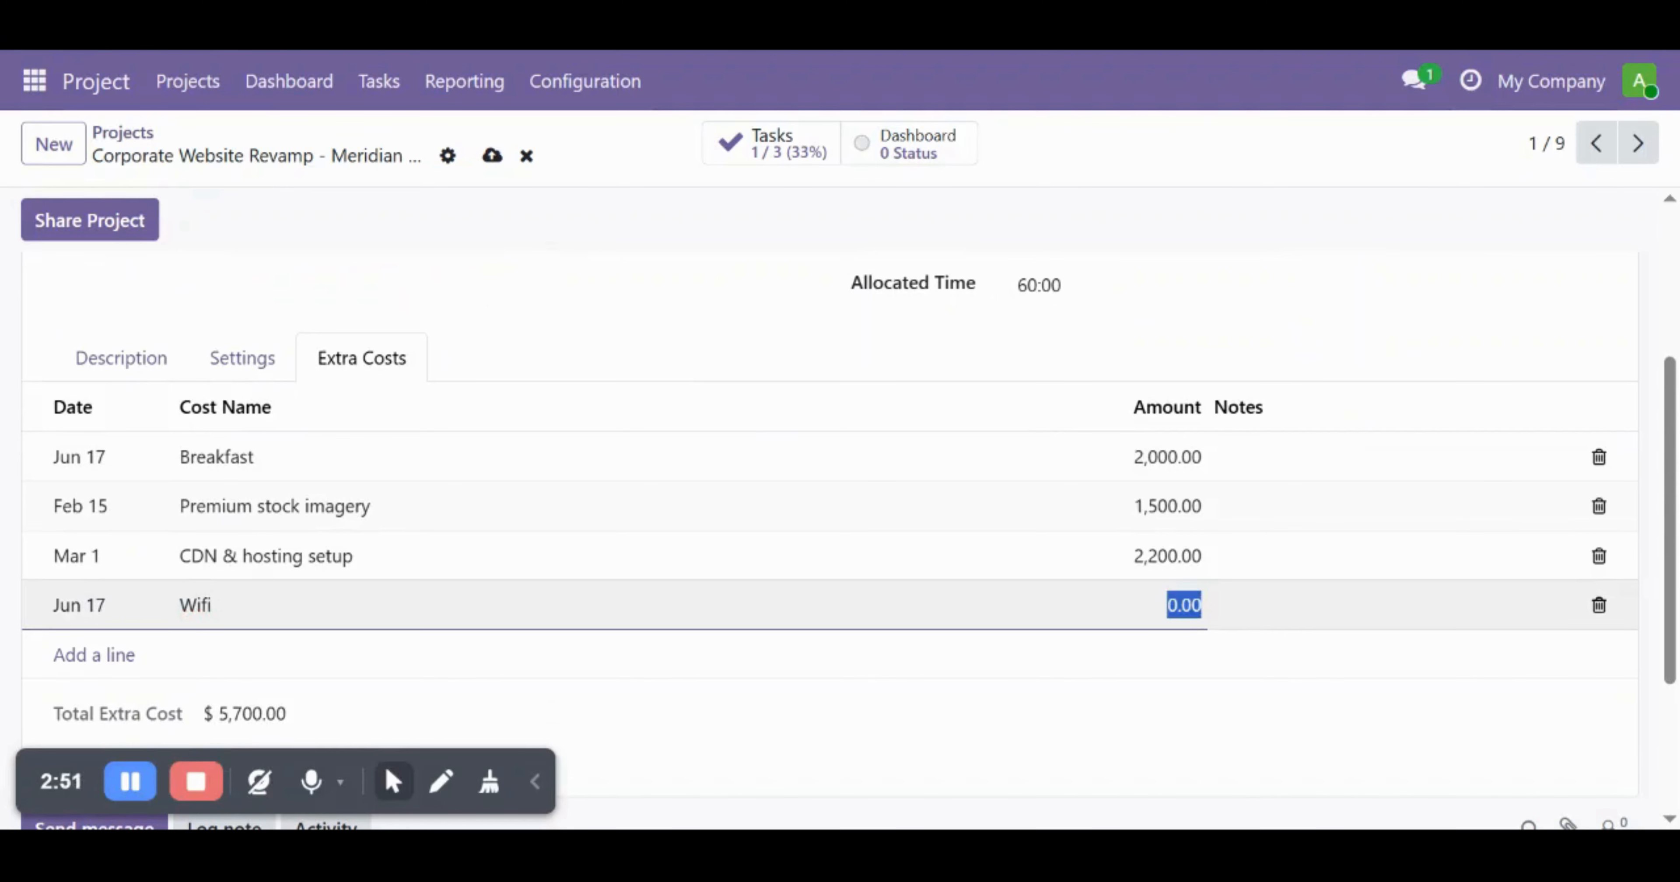
{"action": "type", "text": "30"}
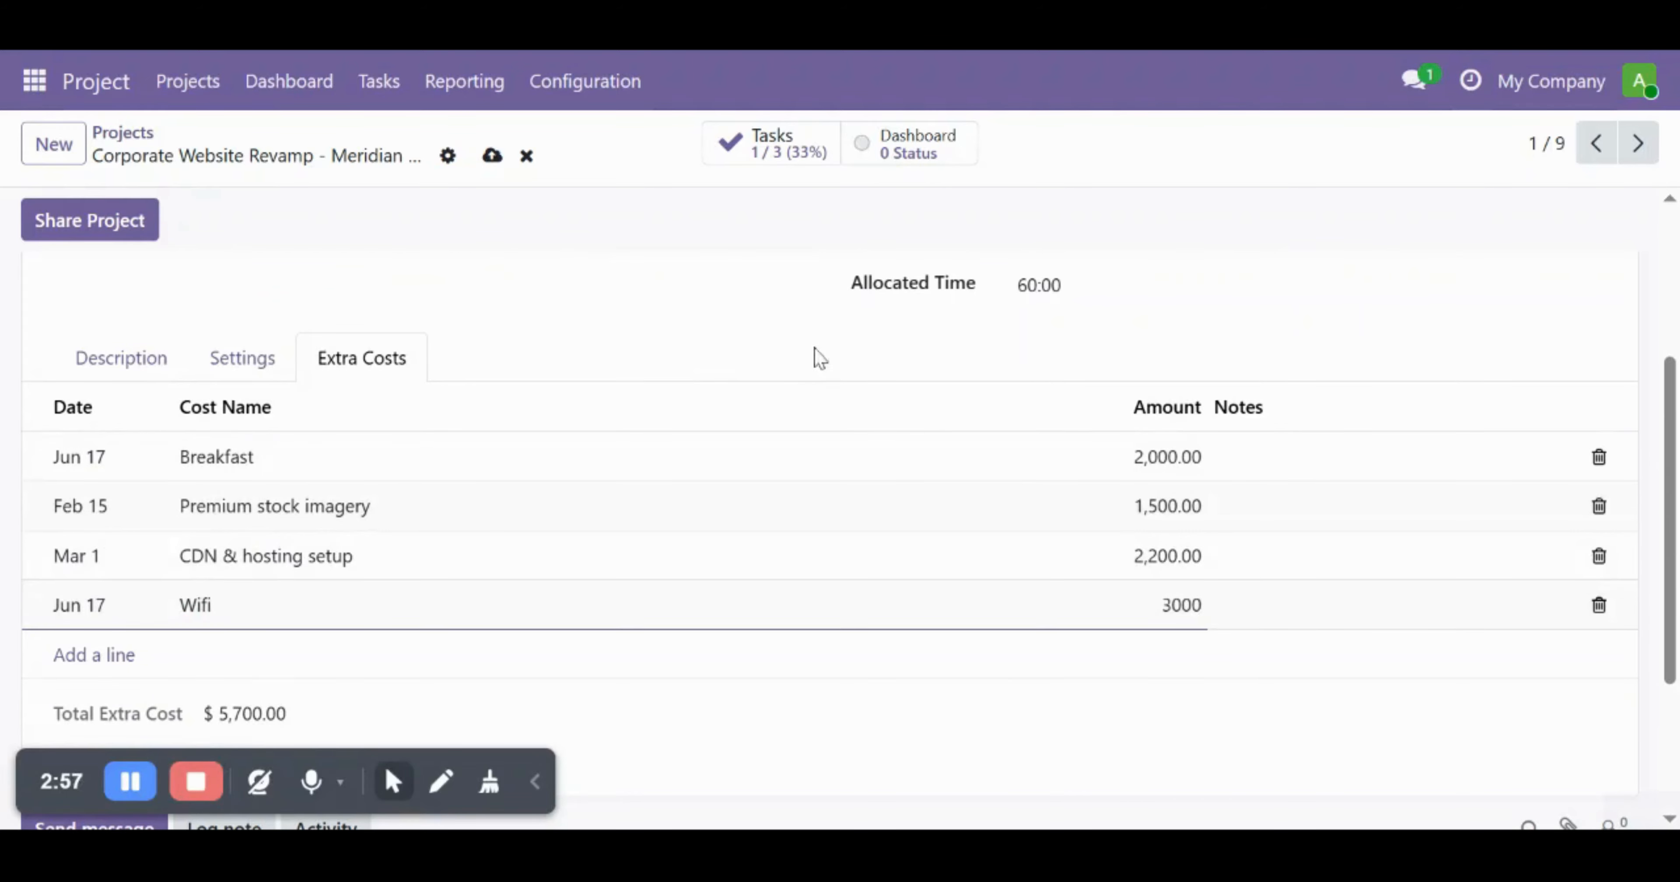
{"action": "left_click", "coordinate": [1054, 649]}
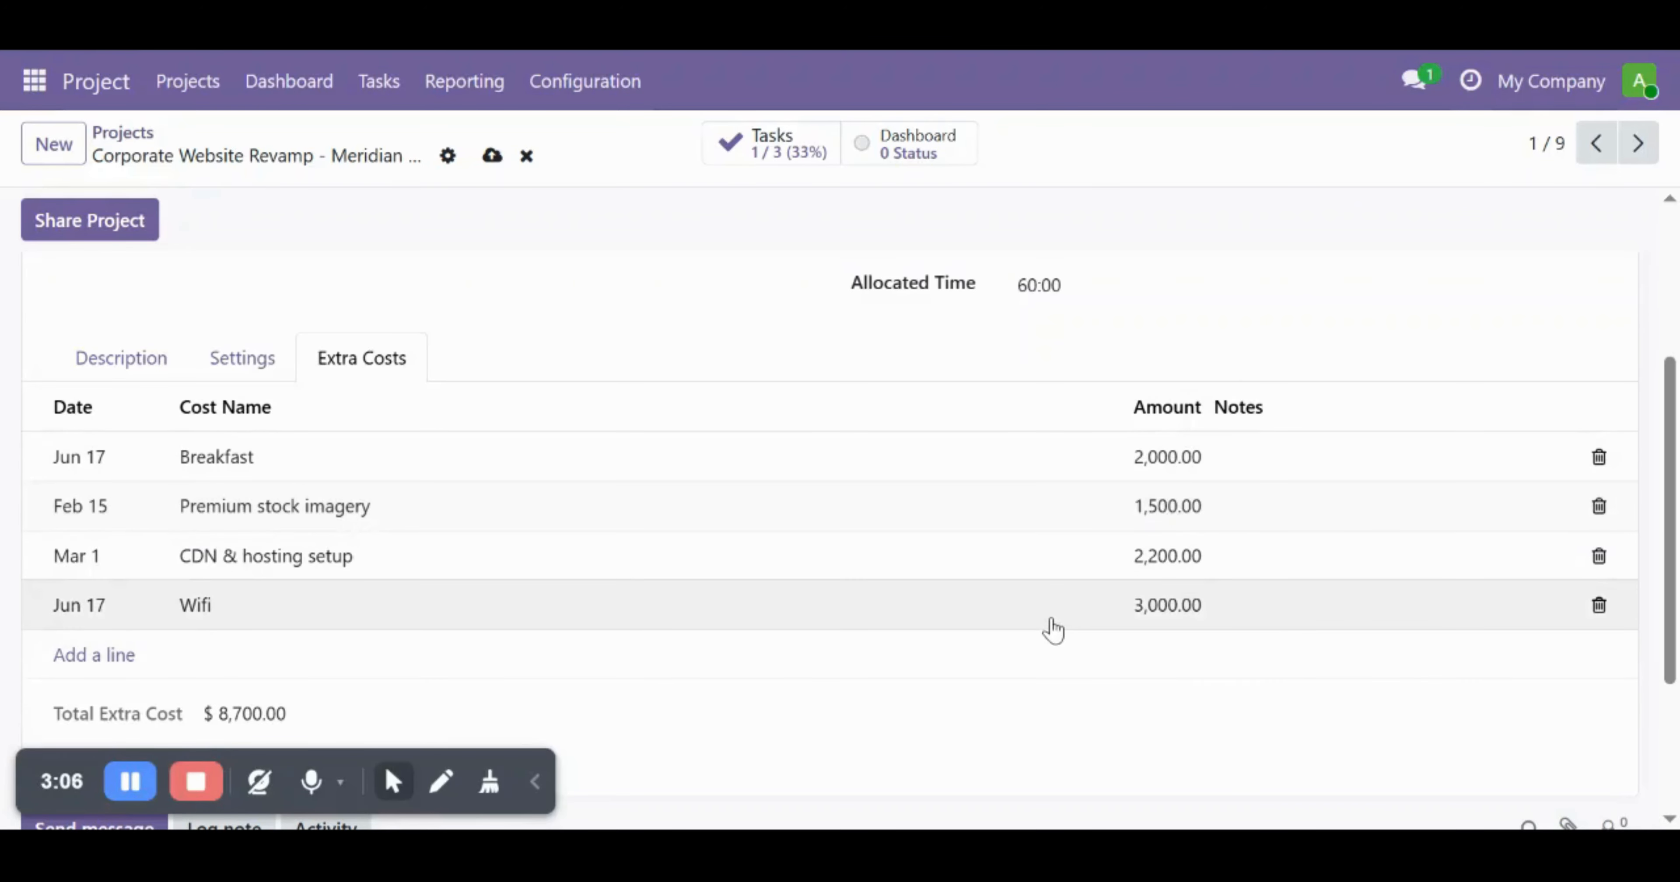
{"action": "scroll", "coordinate": [1052, 630], "scroll_direction": "up", "scroll_amount": 4}
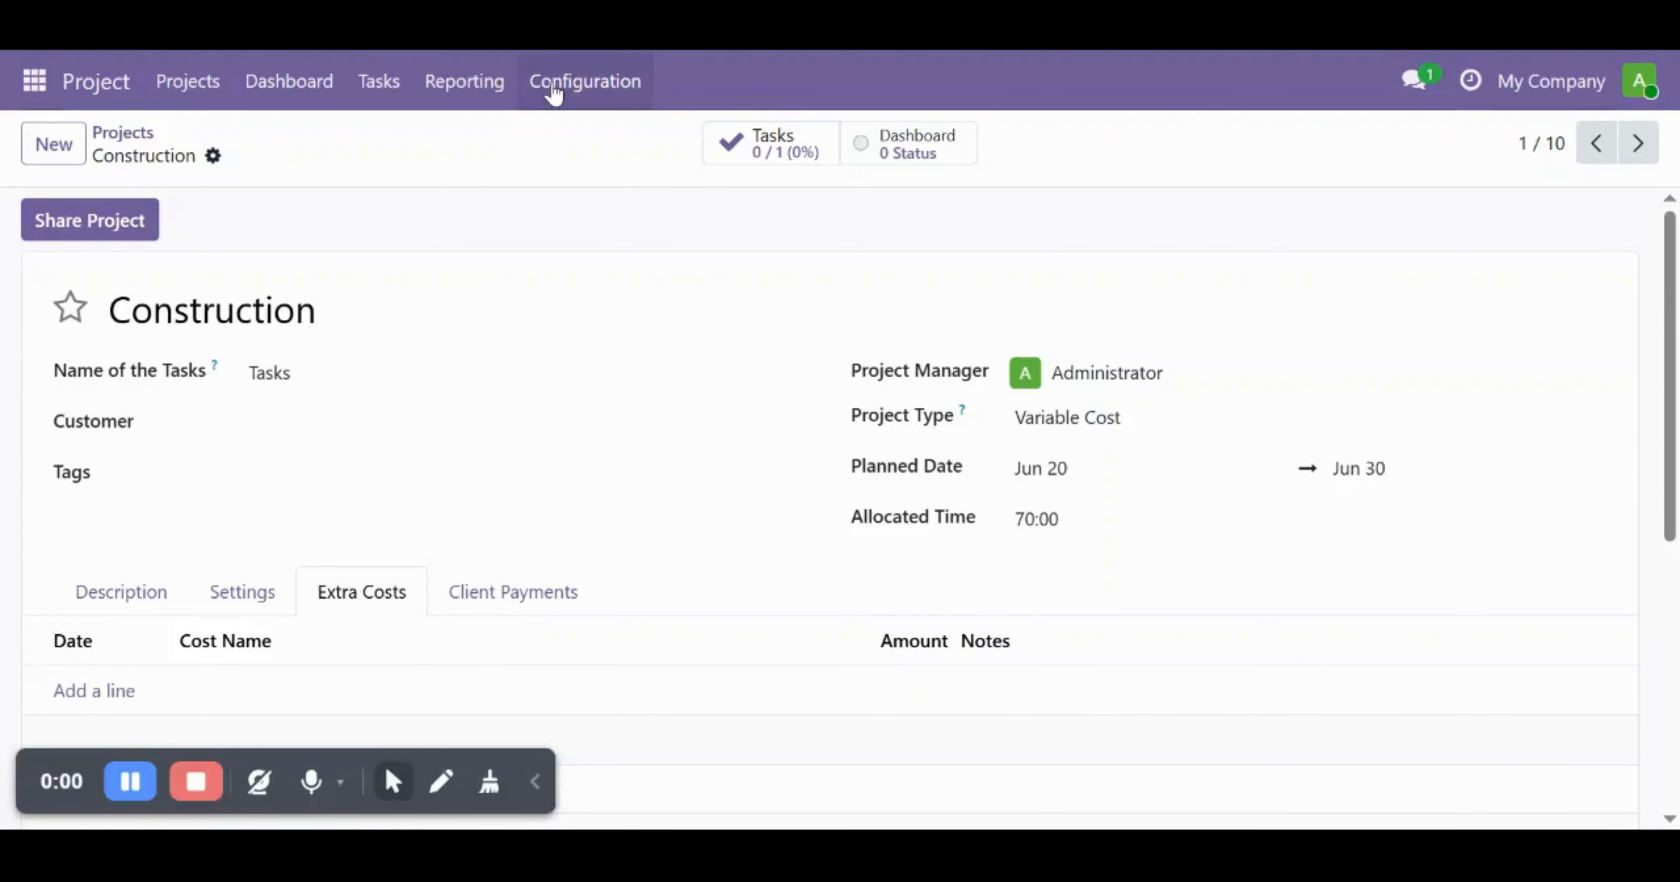
Open the Construction project's configuration record from the full list of projects.
{"action": "left_click", "coordinate": [553, 91]}
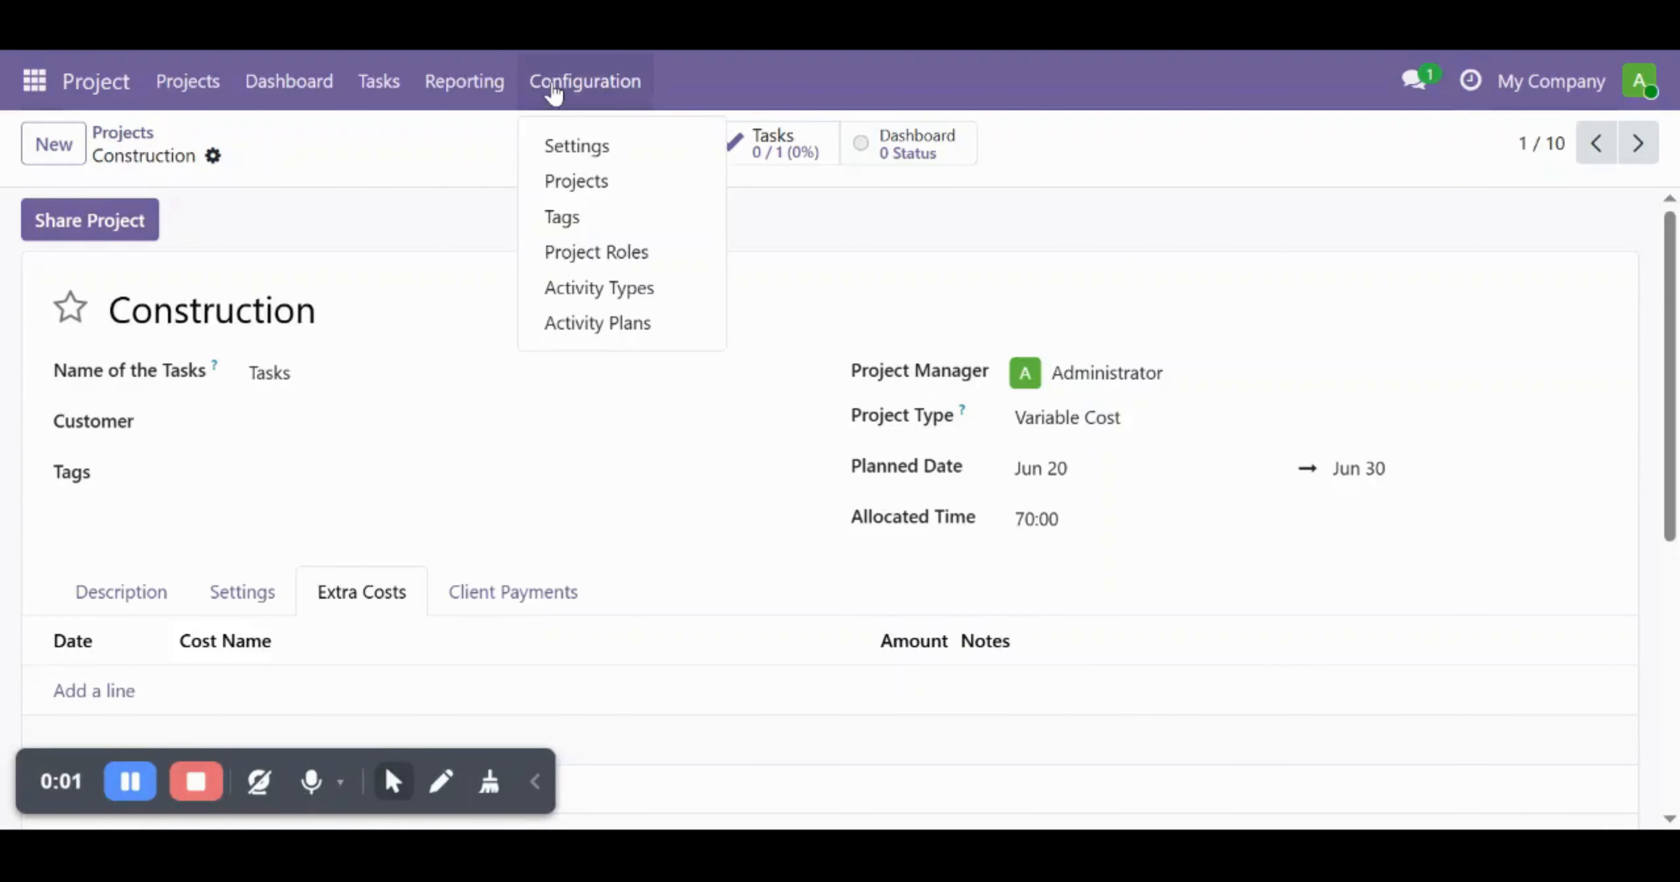
{"action": "left_click", "coordinate": [601, 180]}
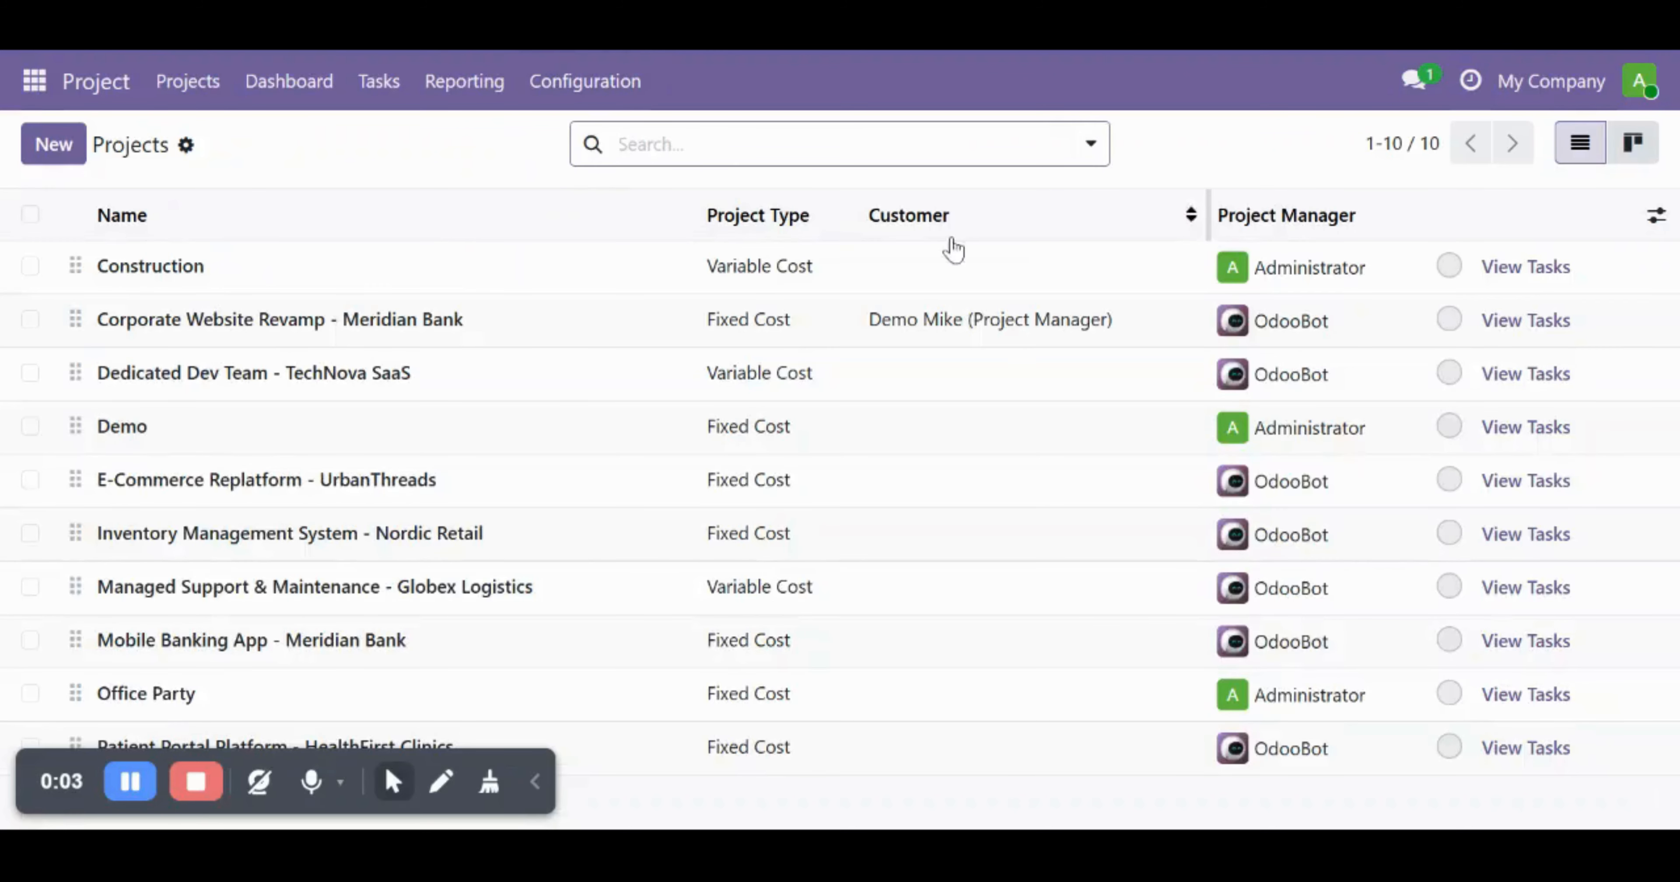
{"action": "left_click", "coordinate": [537, 282]}
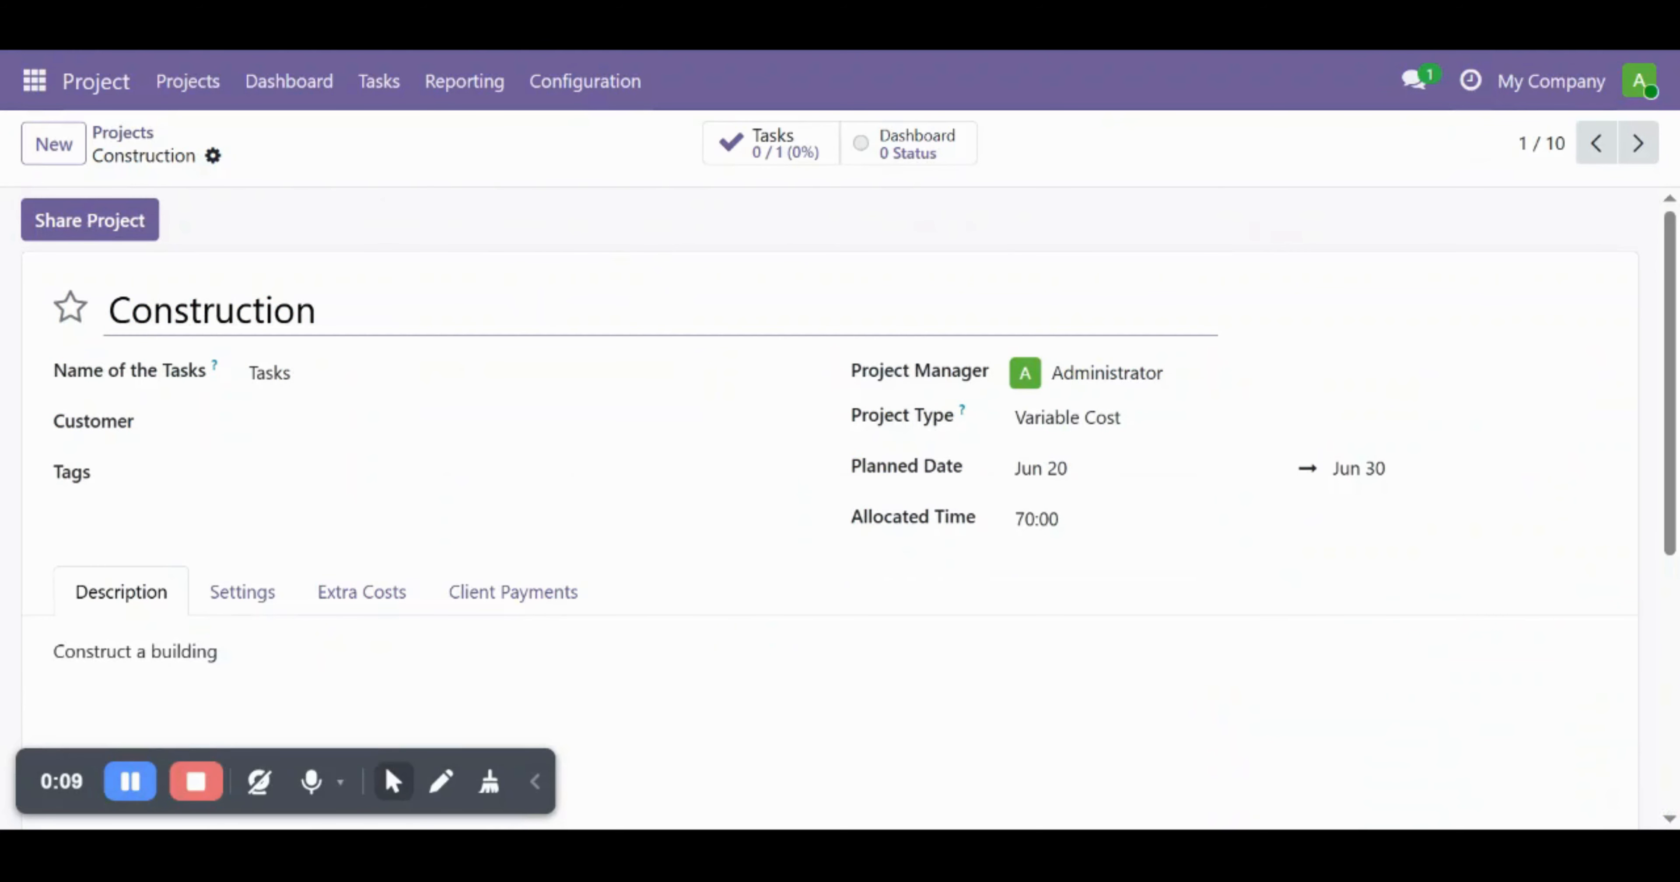
{"action": "left_click_drag", "start_coordinate": [318, 309], "coordinate": [108, 310]}
{"action": "left_click", "coordinate": [589, 195]}
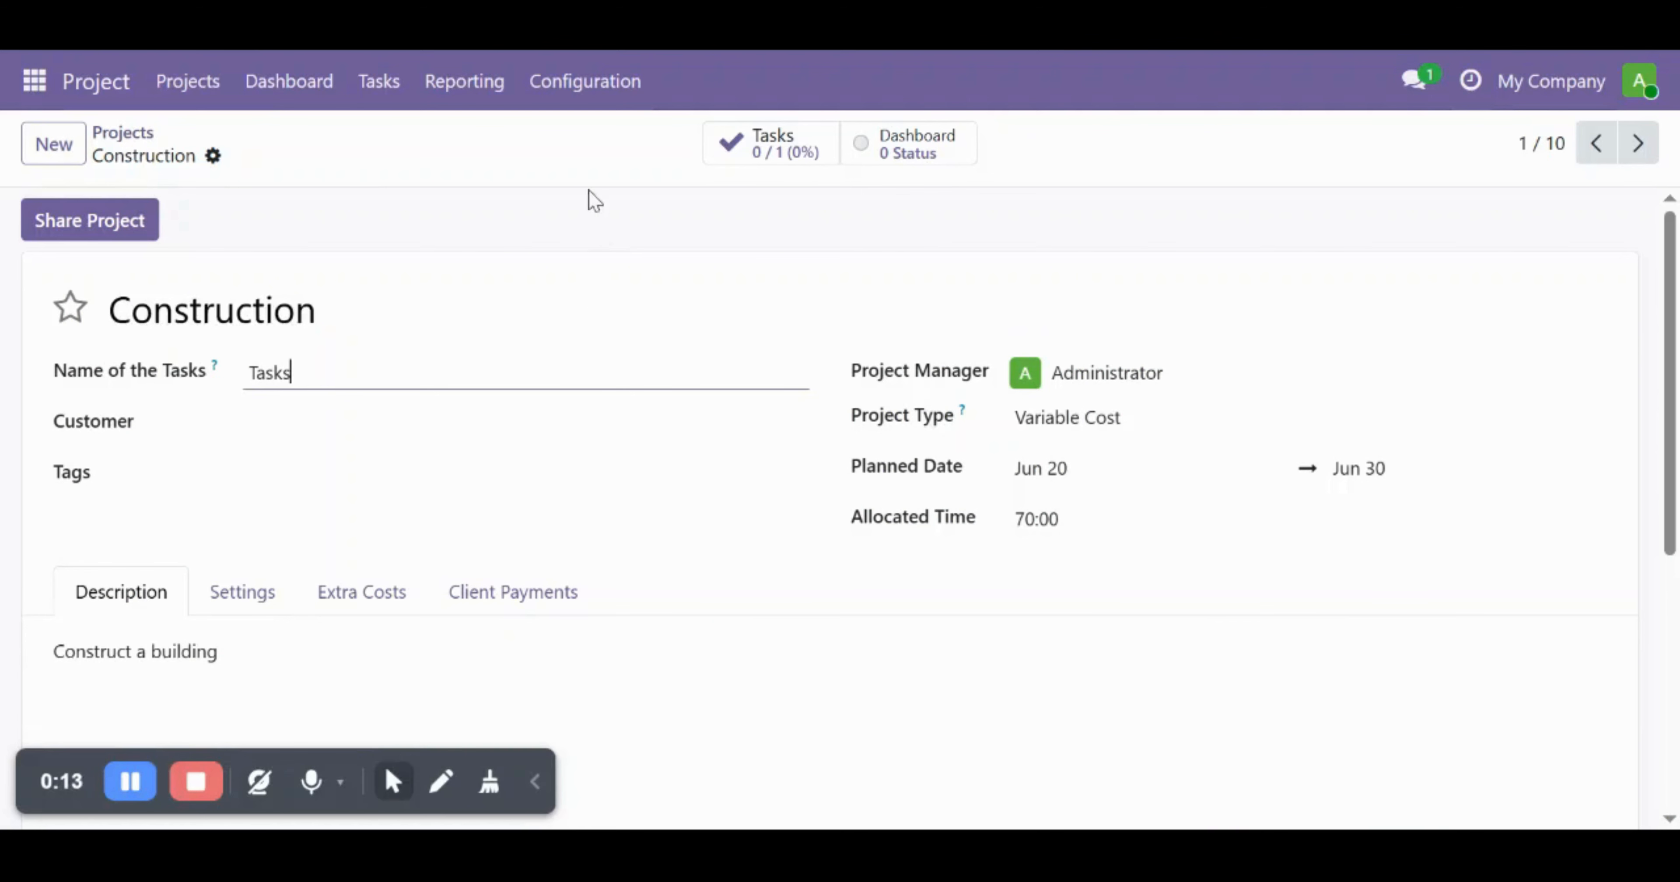
{"action": "left_click", "coordinate": [580, 105]}
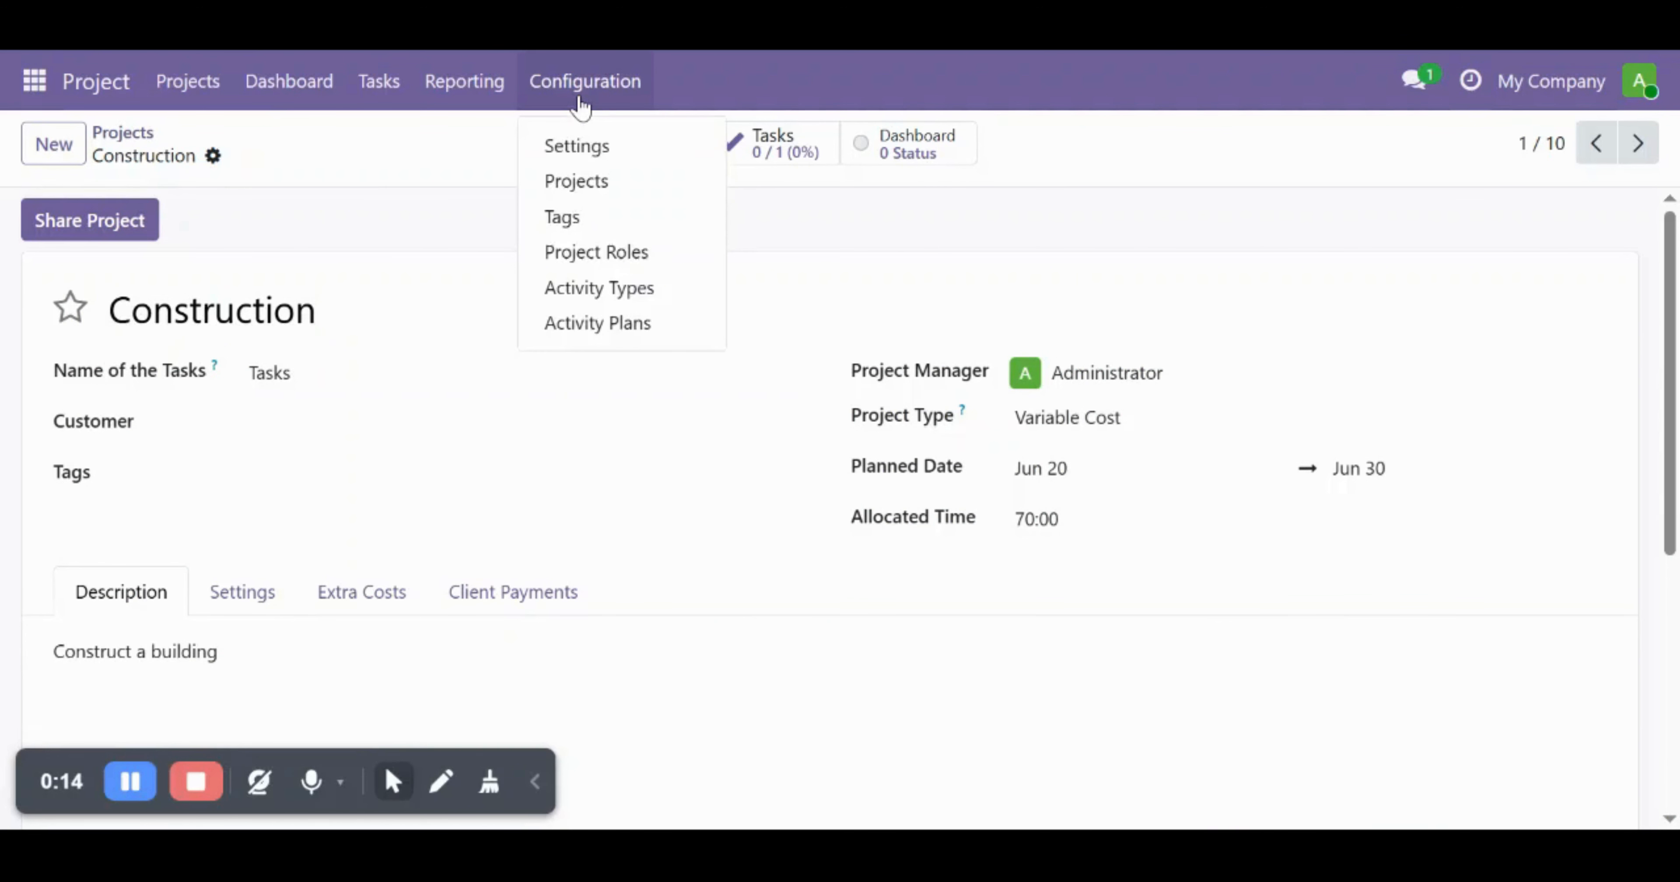
{"action": "left_click", "coordinate": [591, 181]}
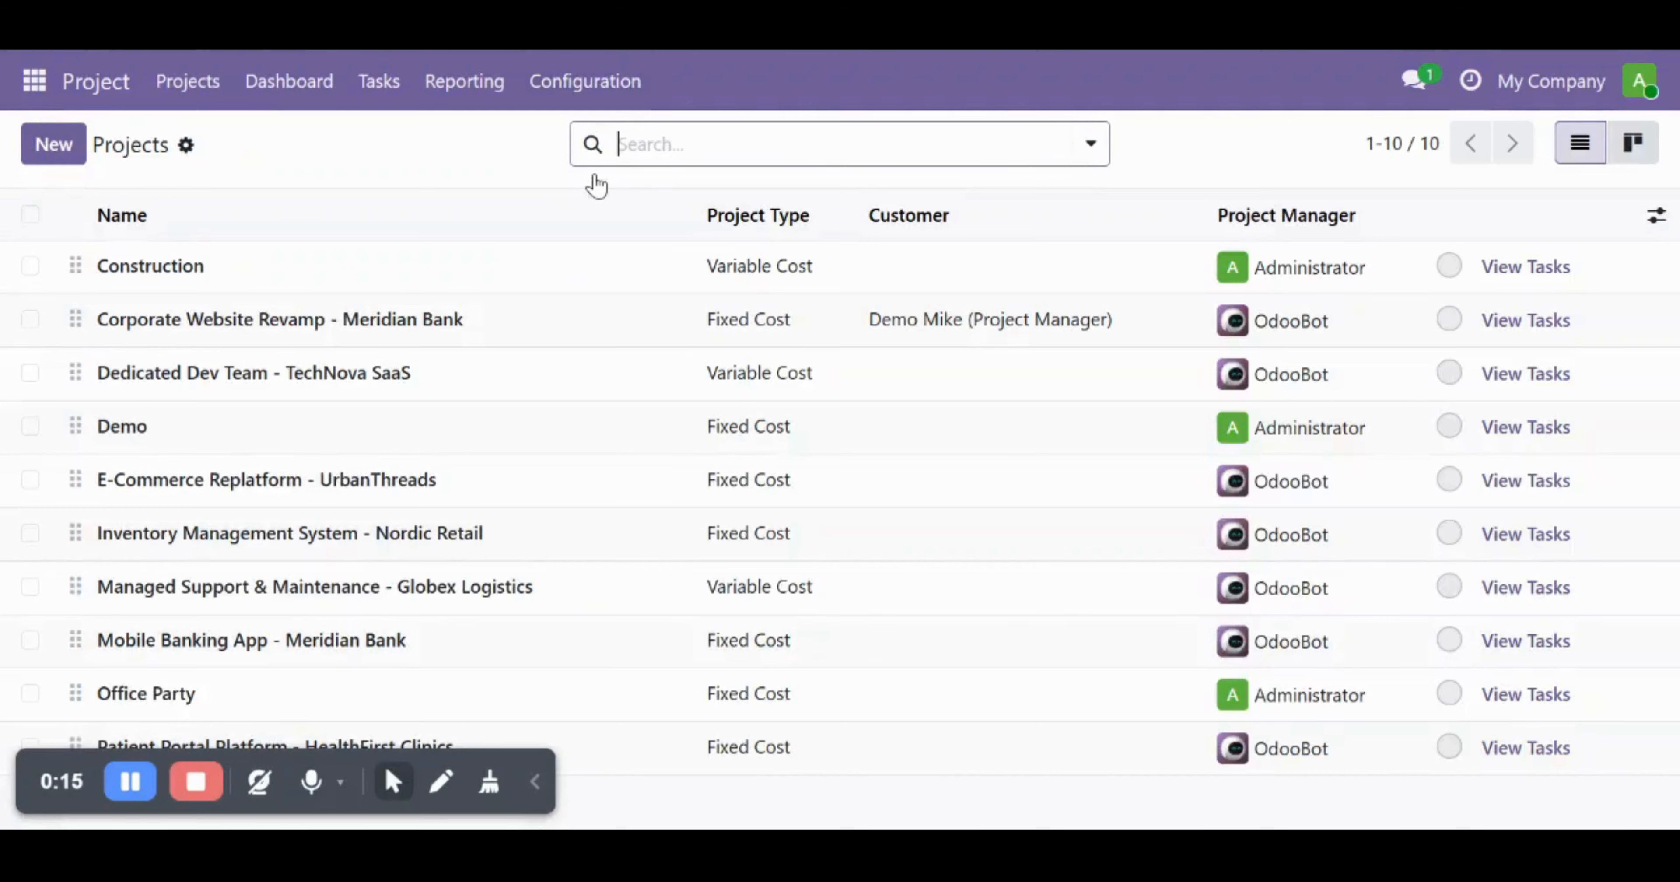
{"action": "left_click", "coordinate": [418, 266]}
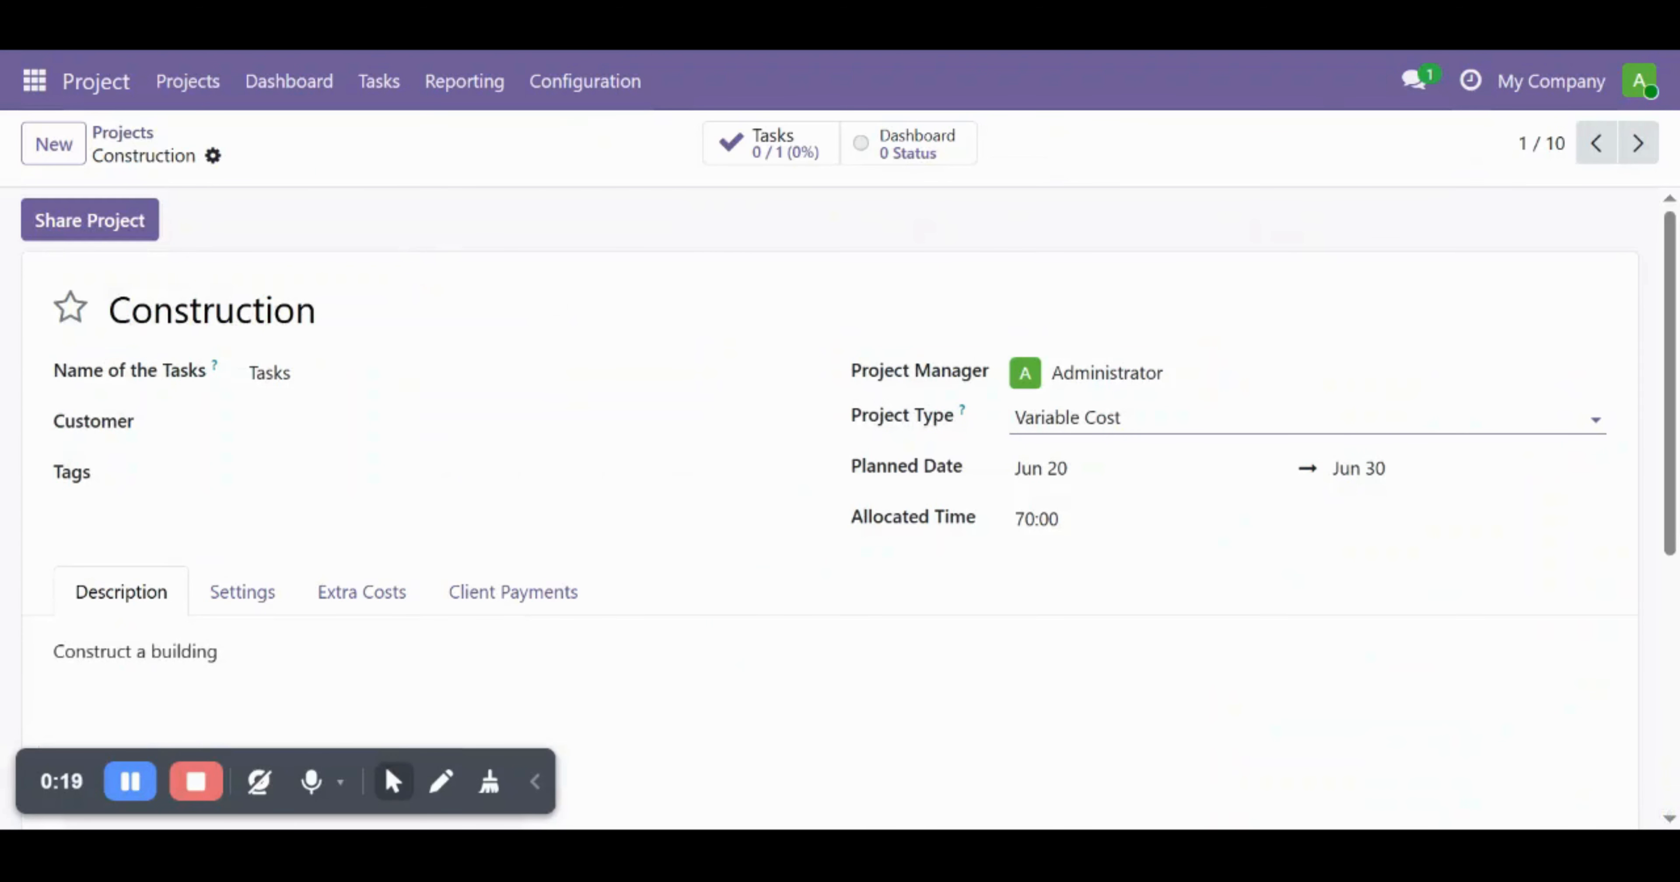
Examine the Construction project's type, keeping Variable Cost, and look over its other details and settings.
{"action": "left_click", "coordinate": [1057, 421]}
{"action": "left_click", "coordinate": [1115, 503]}
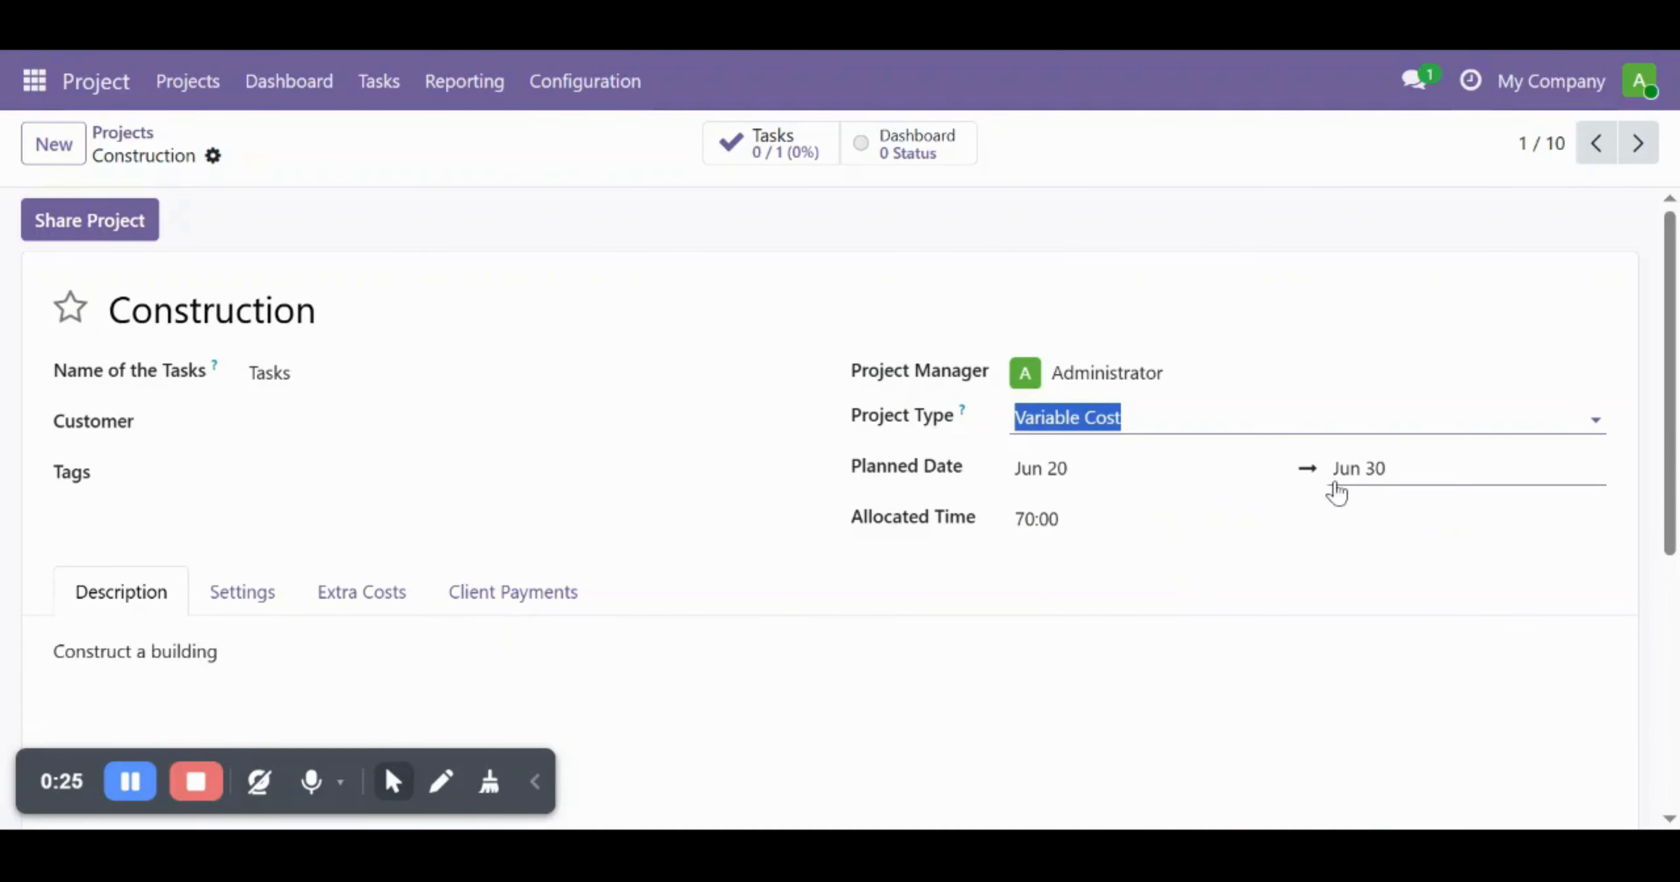
{"action": "scroll", "coordinate": [521, 521], "scroll_direction": "down", "scroll_amount": 3}
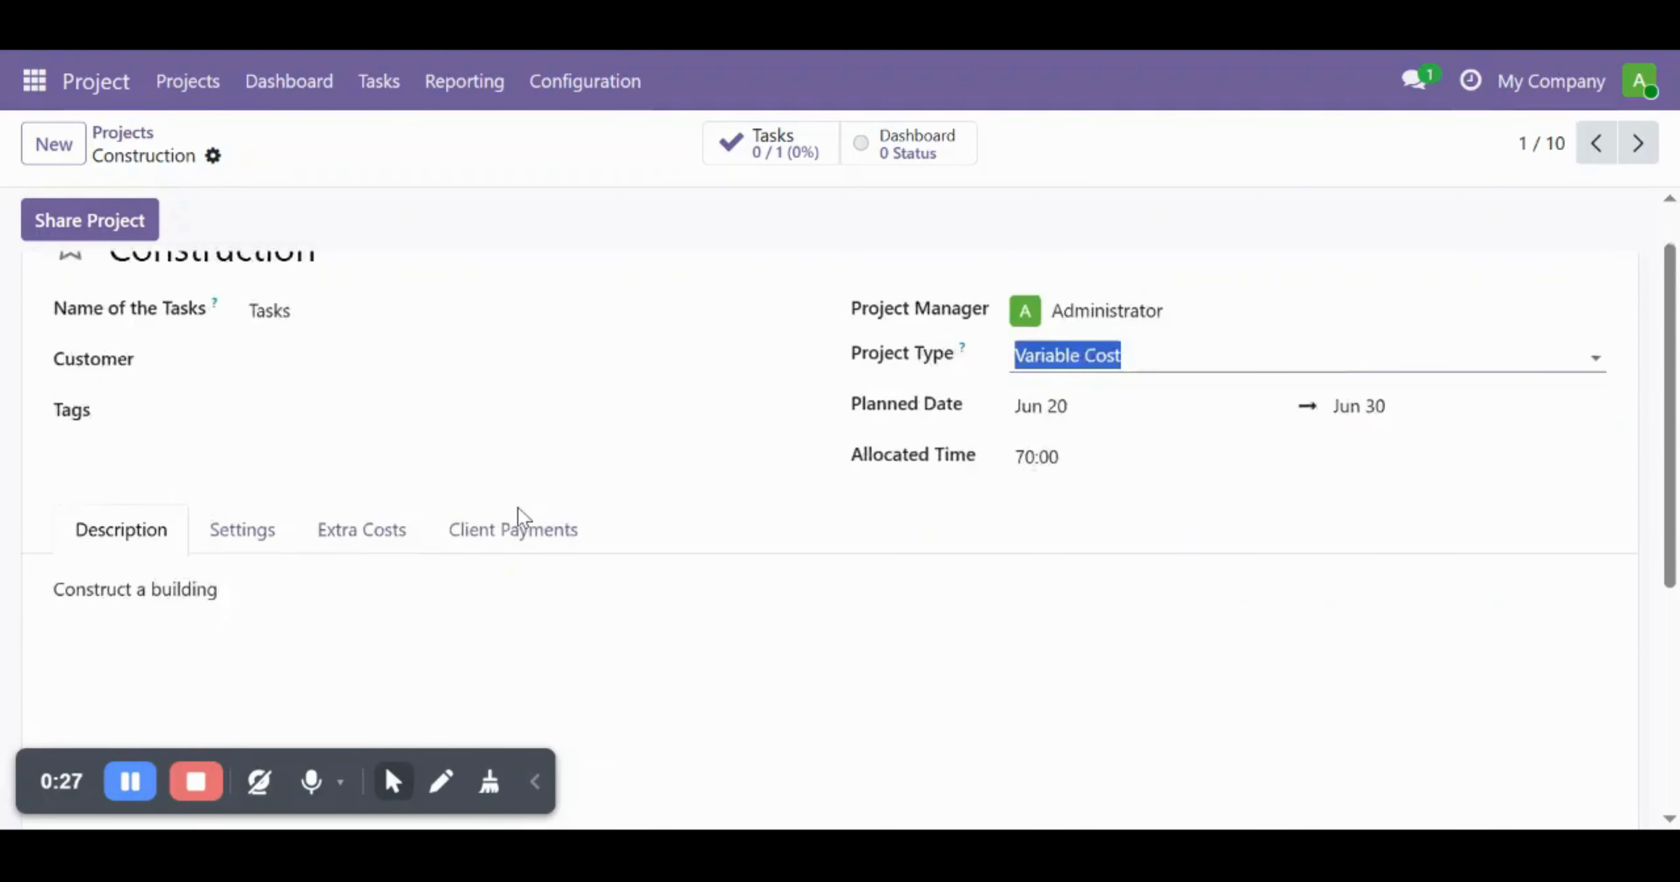
{"action": "scroll", "coordinate": [158, 570], "scroll_direction": "up", "scroll_amount": 3}
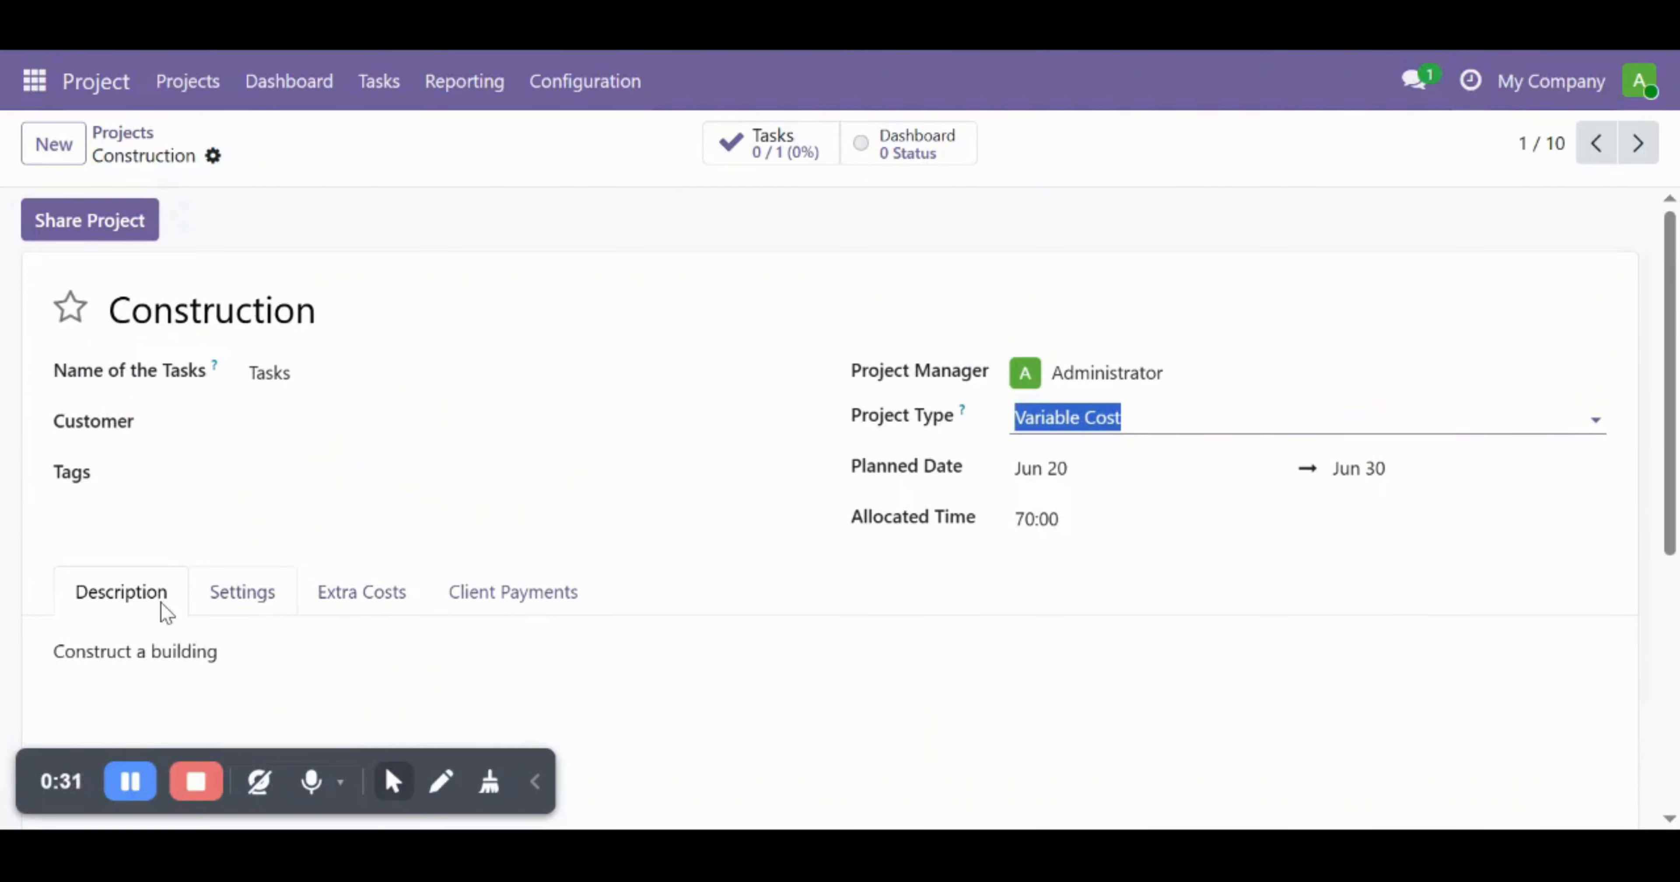
{"action": "left_click", "coordinate": [244, 603]}
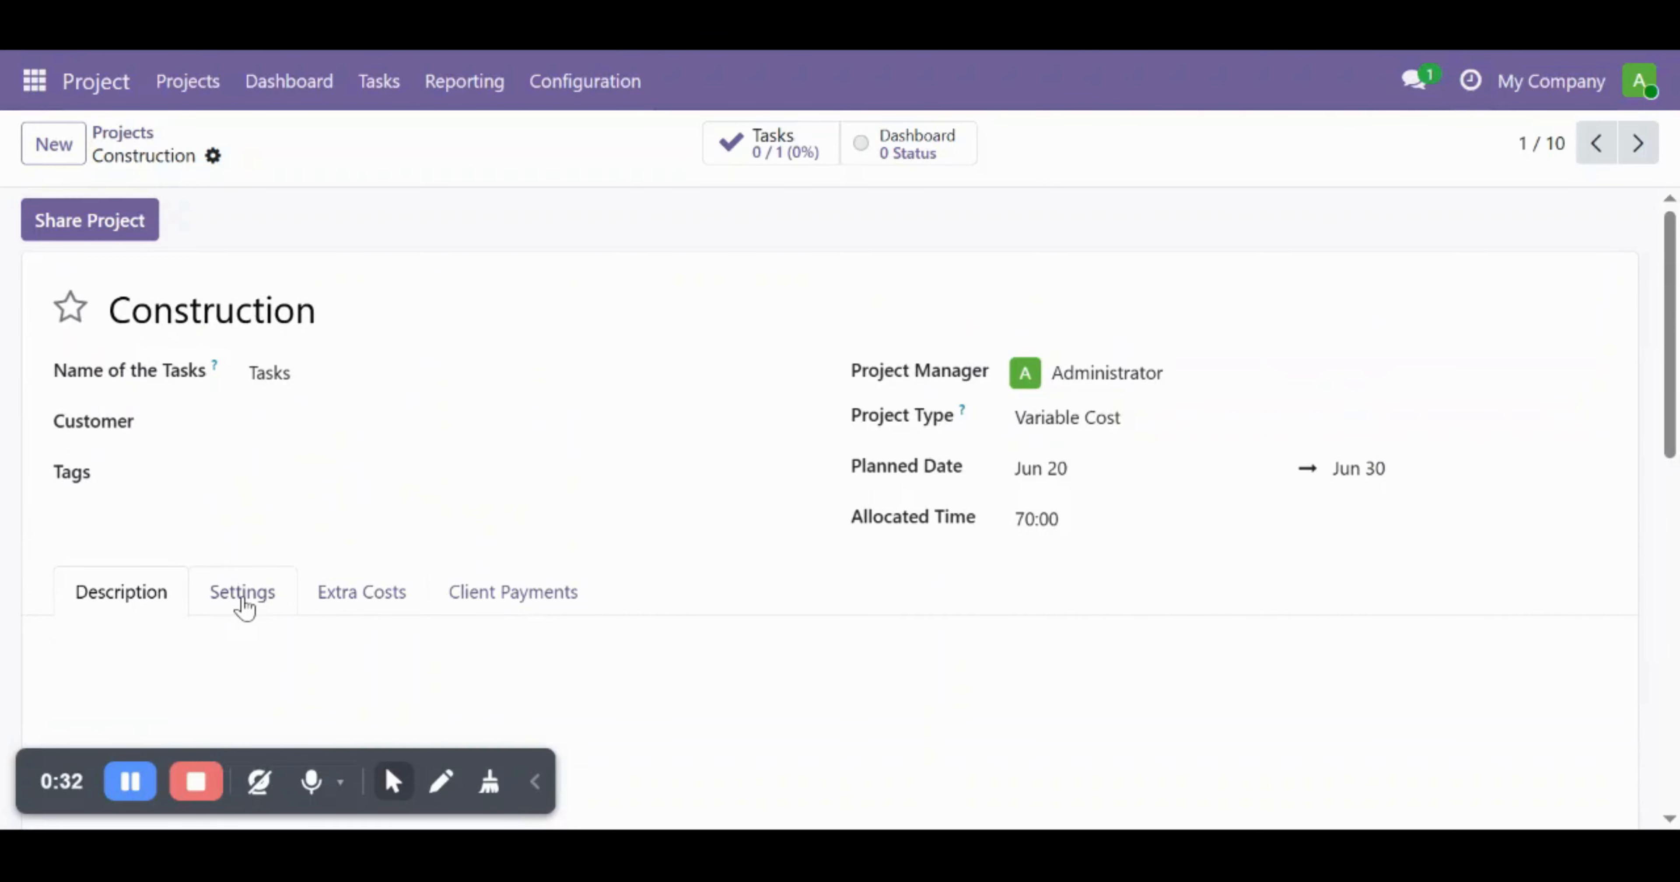
Add an extra cost line named Breakfast to the Construction project, dated June 16, 2026, and enter its amount.
{"action": "left_click", "coordinate": [364, 595]}
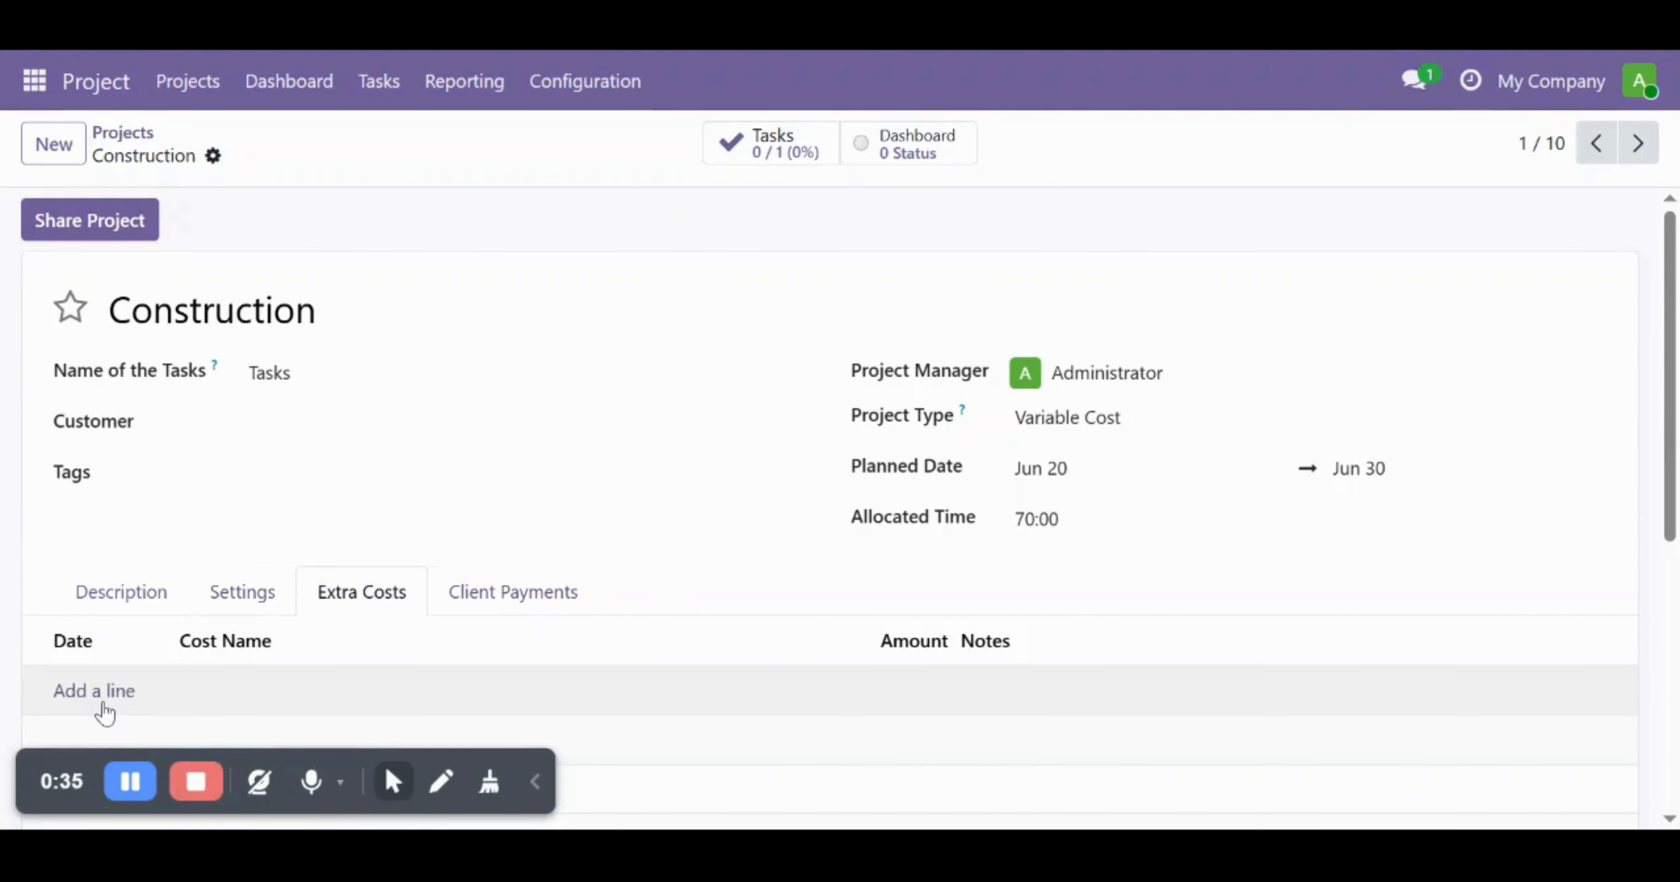
{"action": "left_click", "coordinate": [101, 693]}
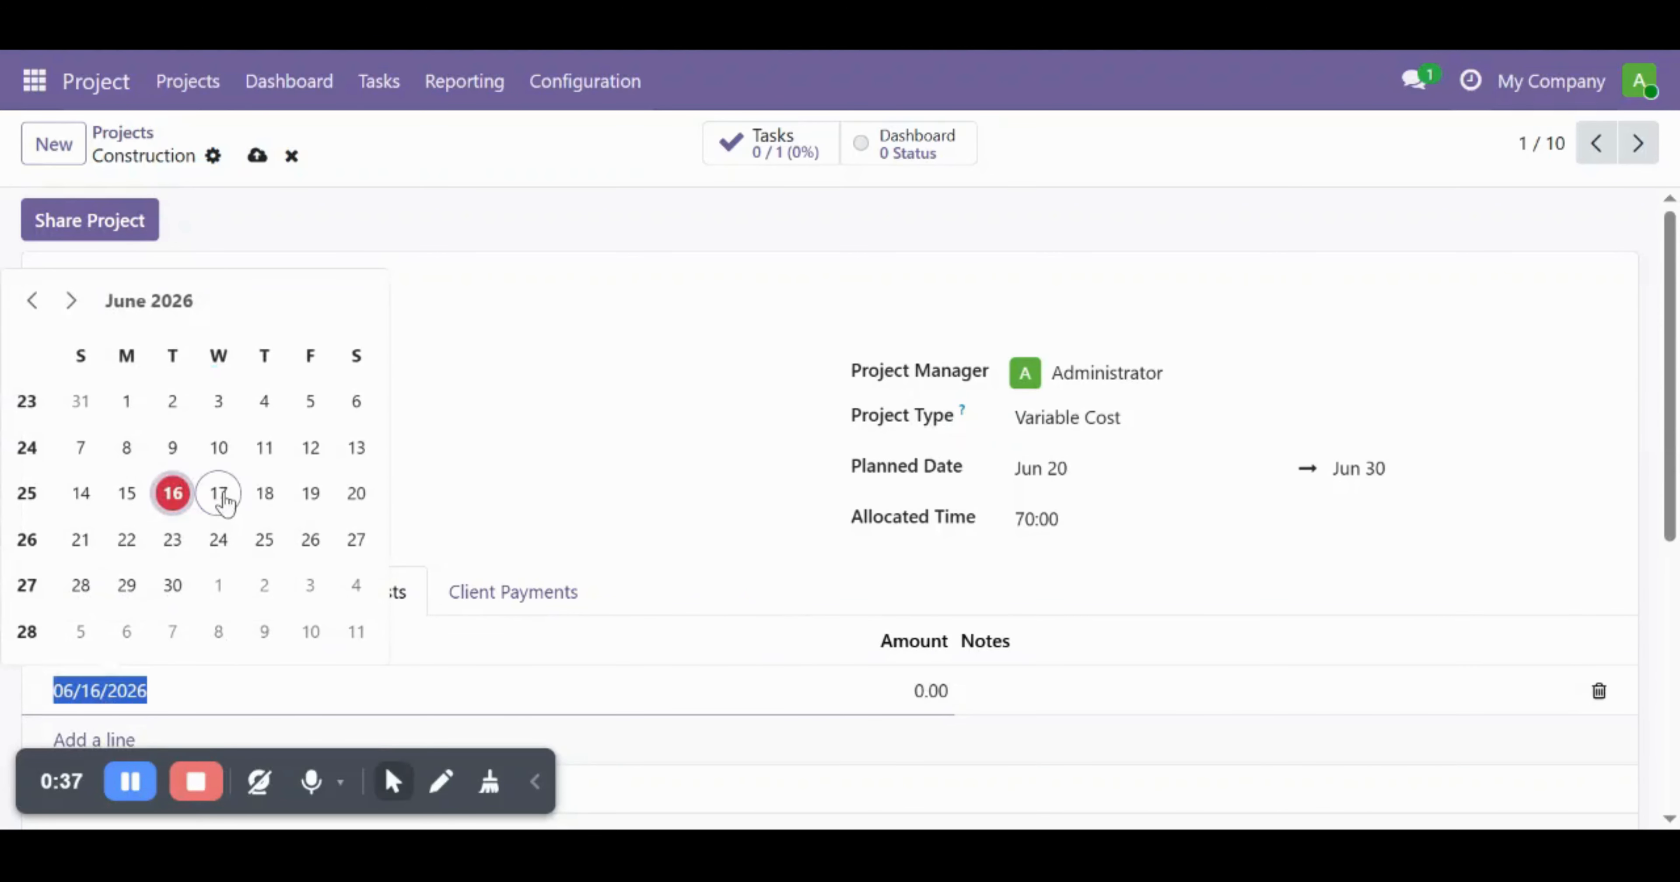
{"action": "left_click", "coordinate": [181, 691]}
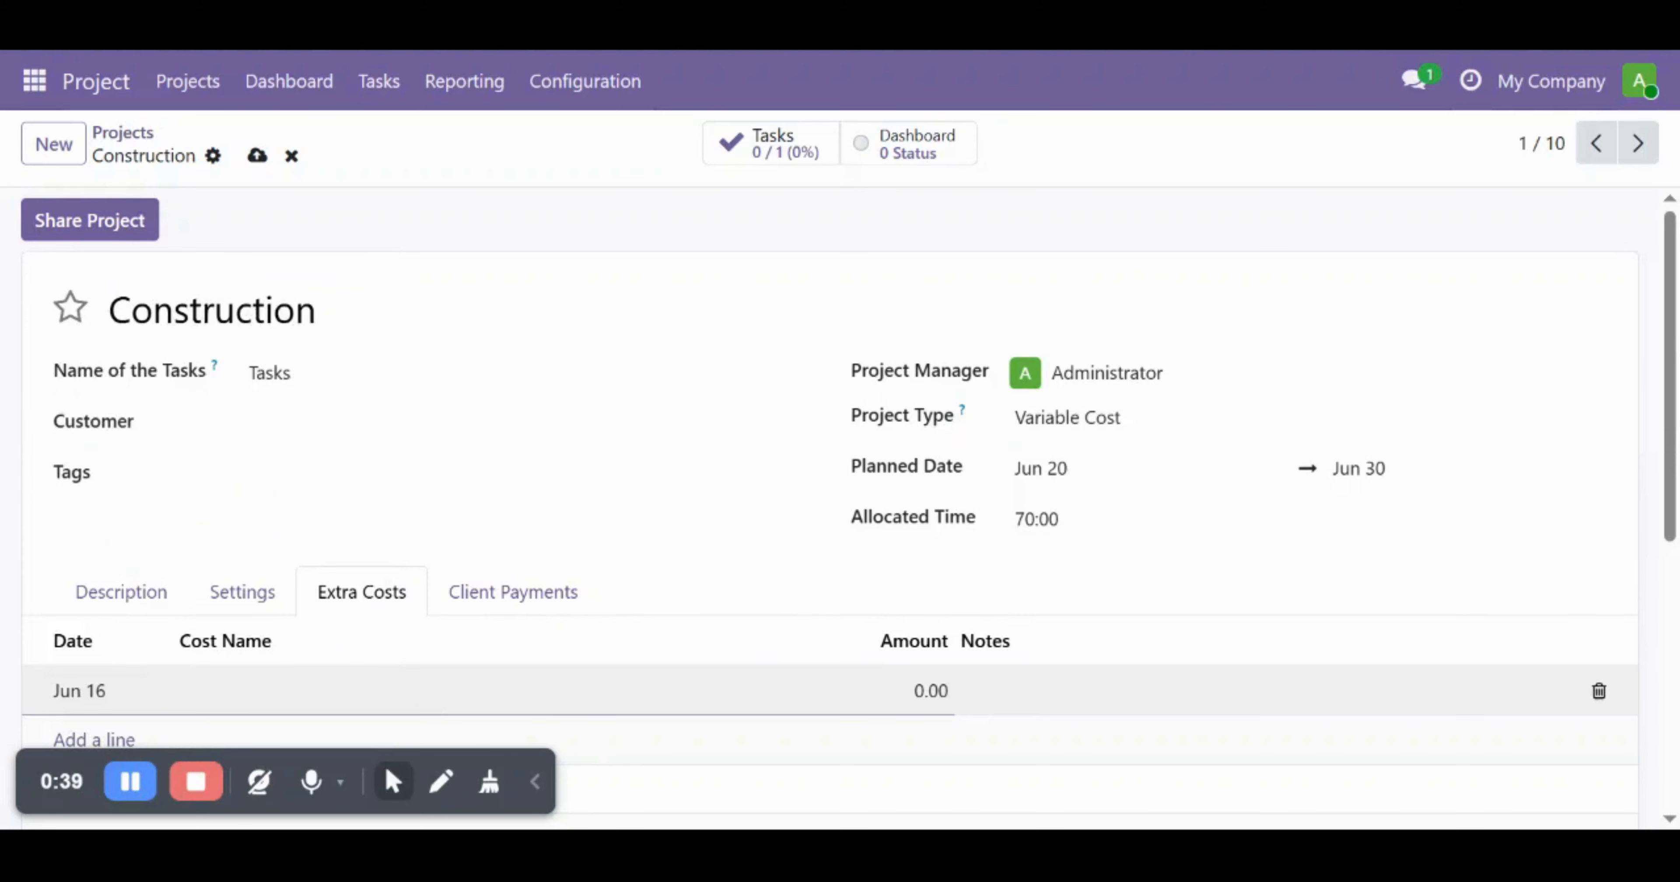
{"action": "type", "text": "BreAK"}
{"action": "key", "text": "BackSpace"}
{"action": "type", "text": "akfast"}
{"action": "key", "text": "Tab"}
{"action": "type", "text": "1"}
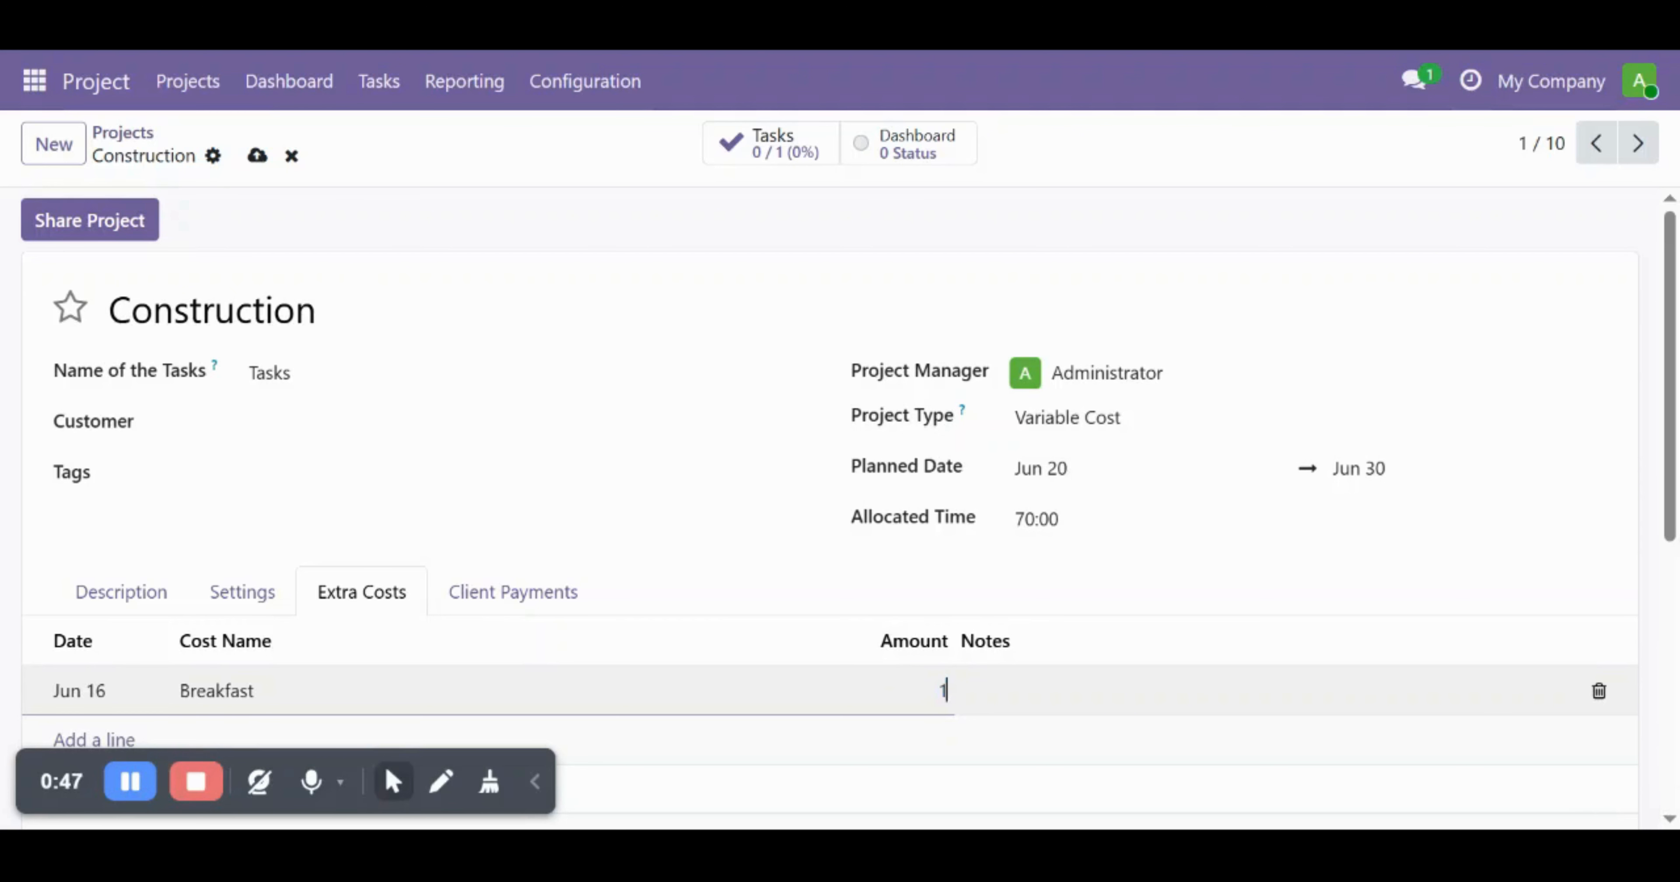
{"action": "type", "text": "00 "}
{"action": "type", "text": "00.00"}
{"action": "key", "text": "Return"}
Add a client payment named 1st Installment to the Construction project, dated June 15, 2026, with an amount of 20,000.
{"action": "left_click", "coordinate": [520, 603]}
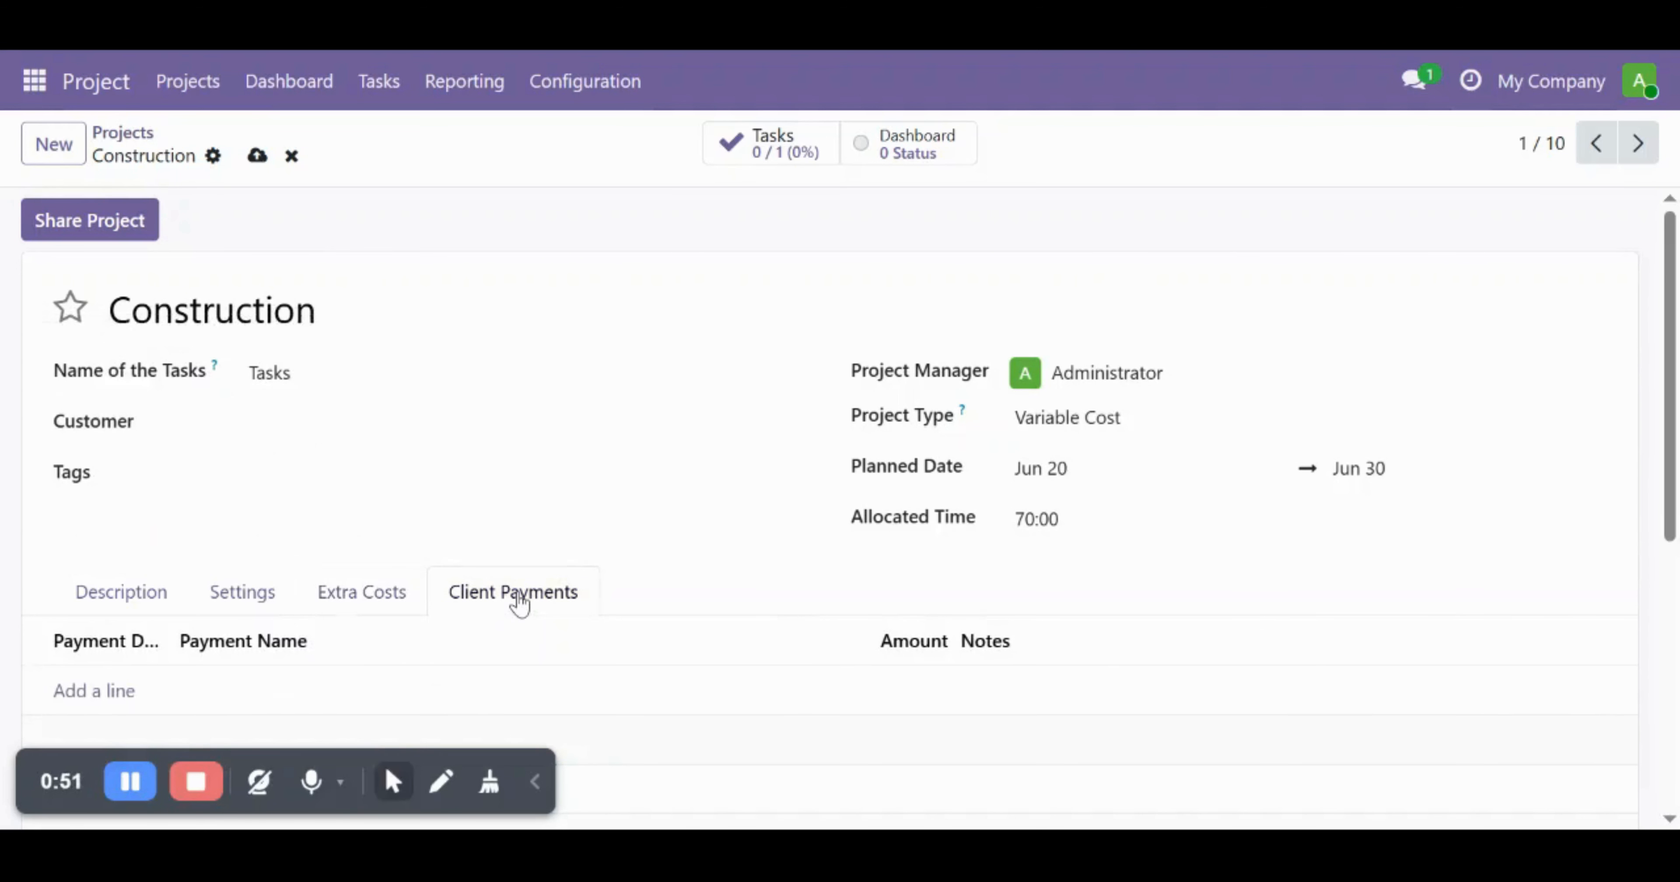
{"action": "scroll", "coordinate": [704, 590], "scroll_direction": "down", "scroll_amount": 2}
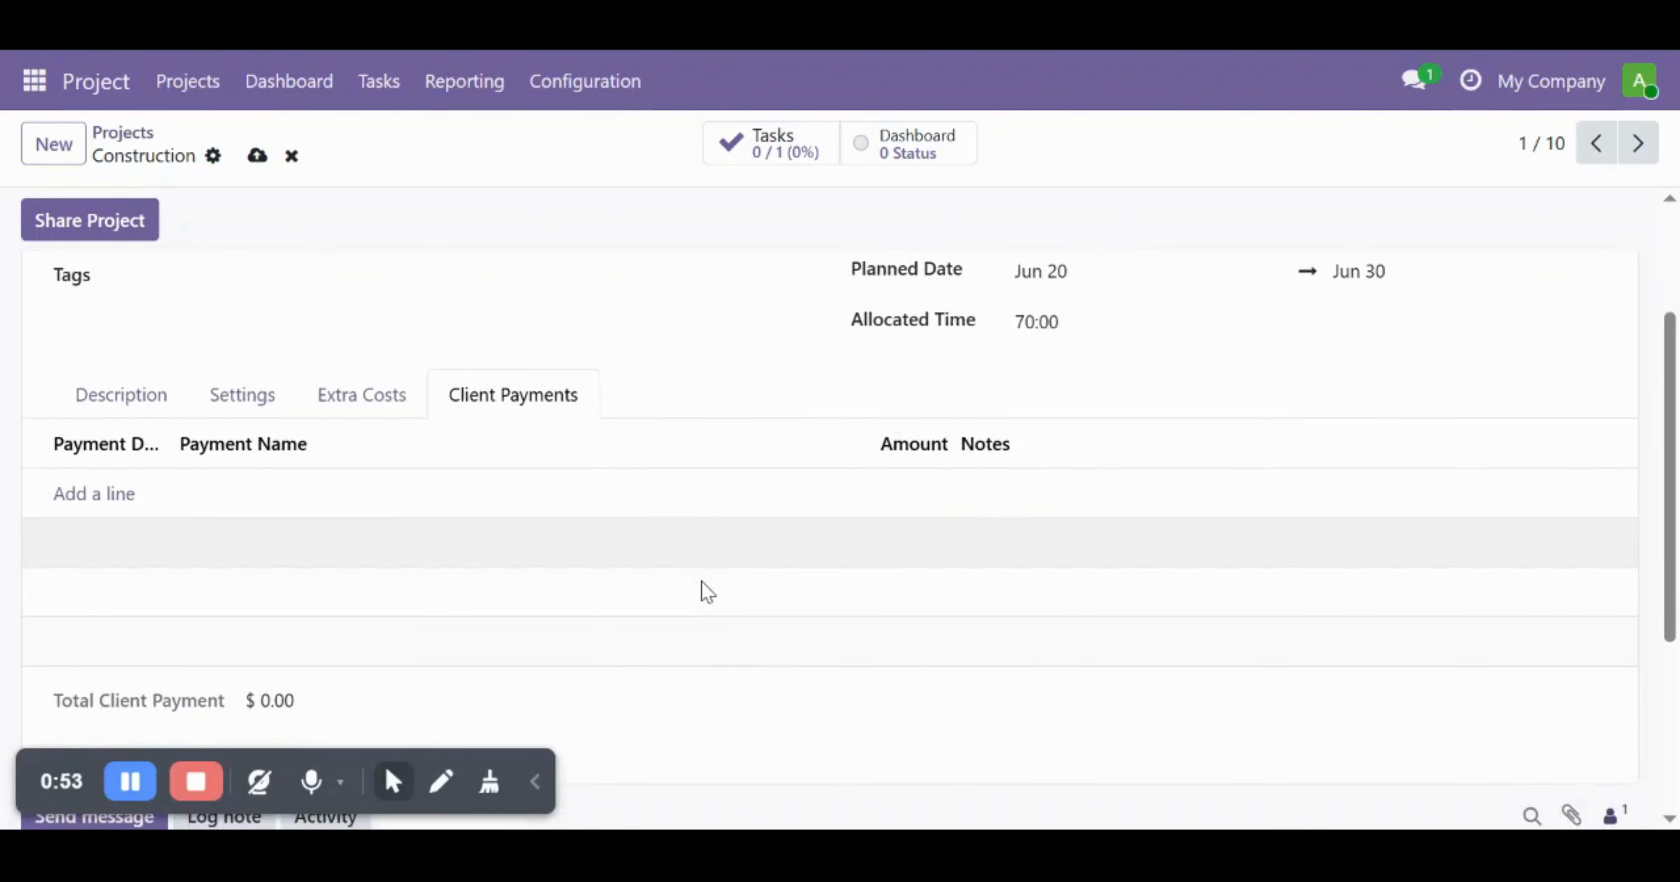
{"action": "scroll", "coordinate": [701, 589], "scroll_direction": "up", "scroll_amount": 2}
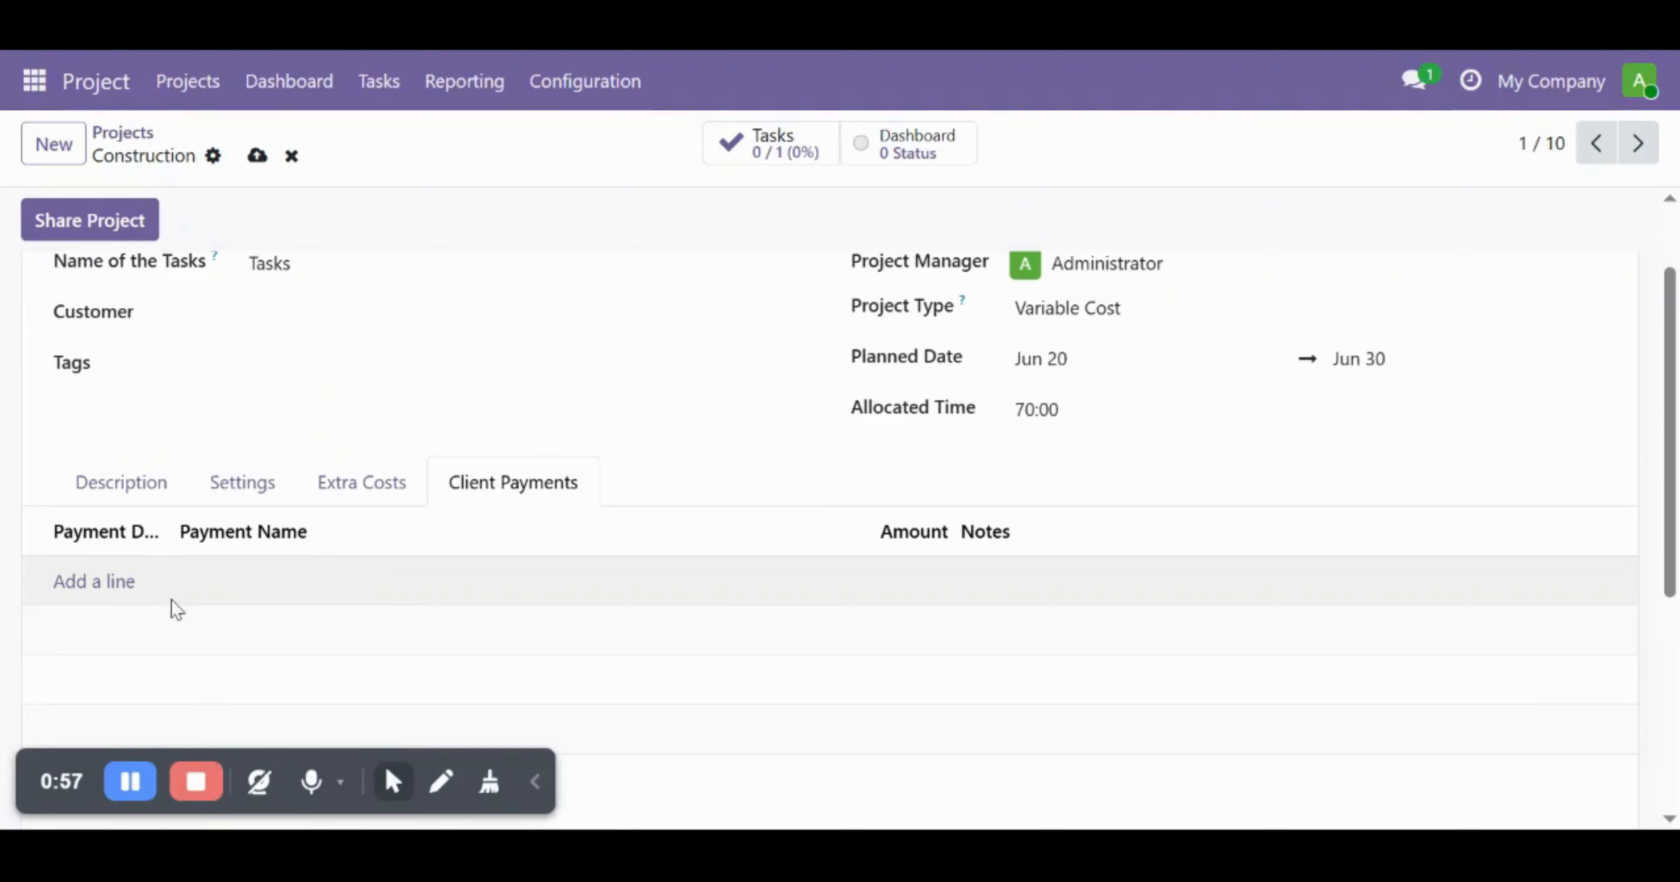
{"action": "left_click", "coordinate": [132, 589]}
{"action": "left_click", "coordinate": [134, 594]}
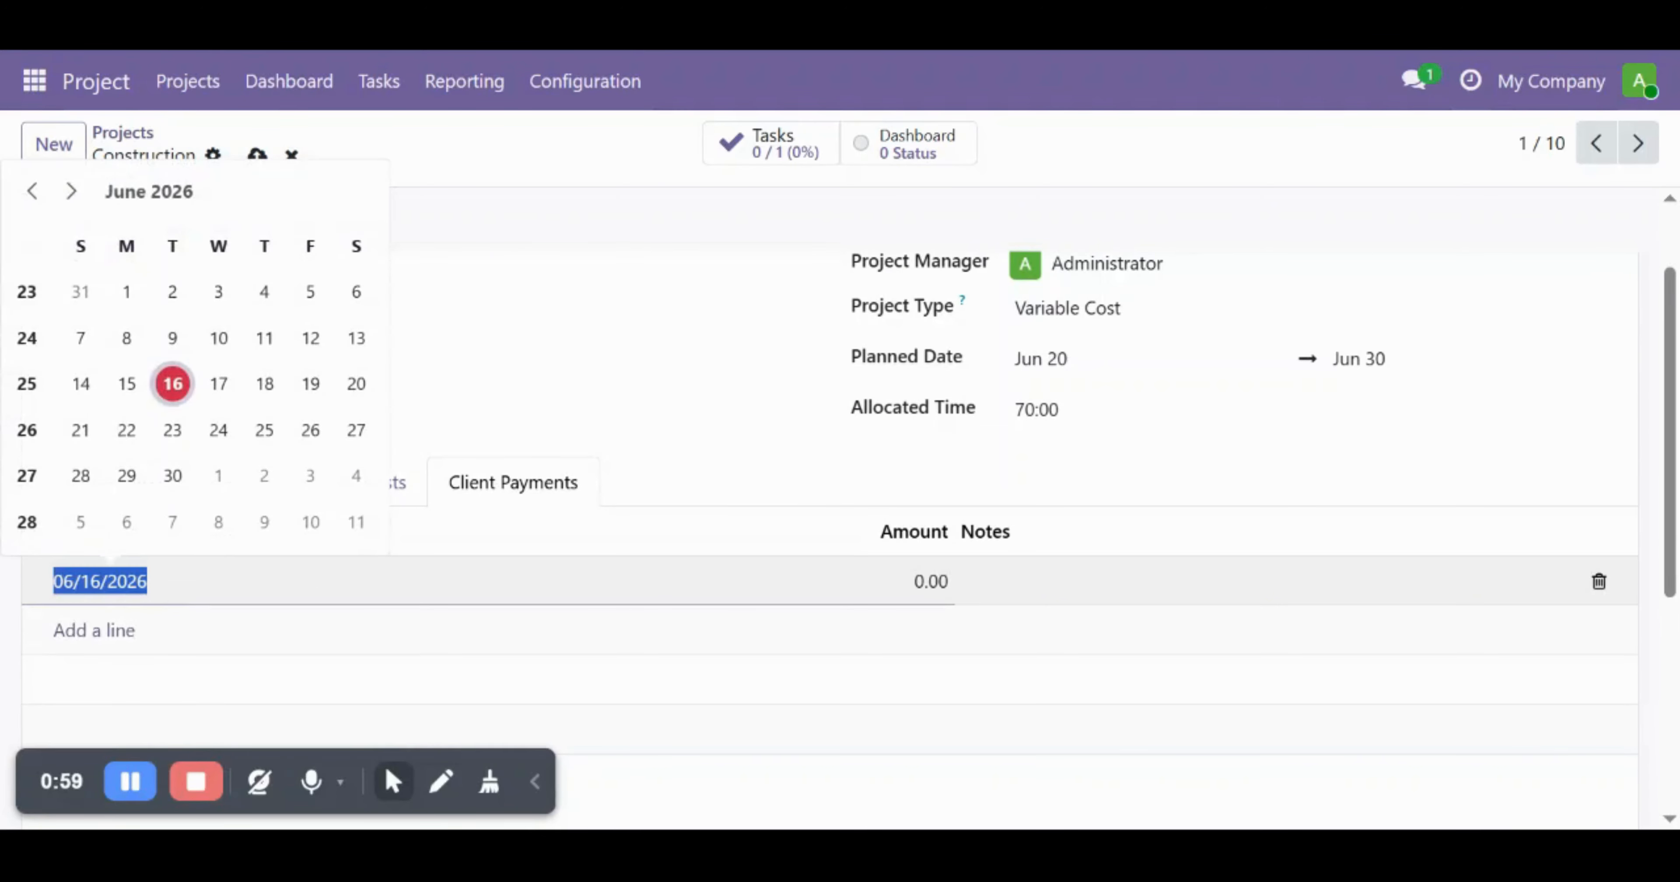
{"action": "left_click", "coordinate": [131, 382]}
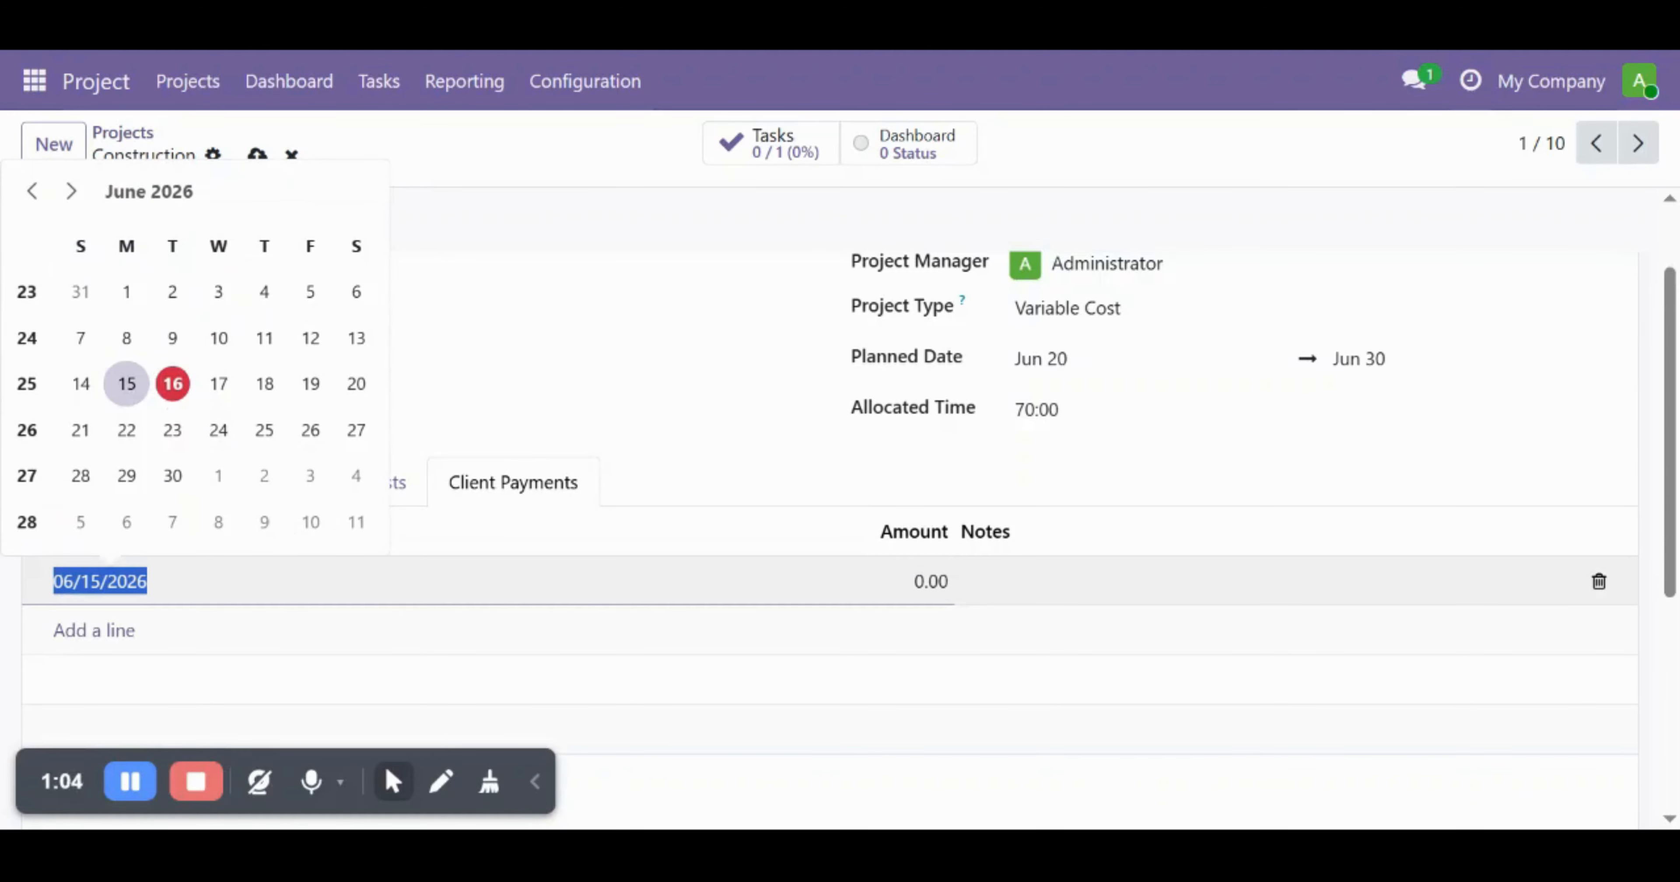
{"action": "left_click", "coordinate": [210, 582]}
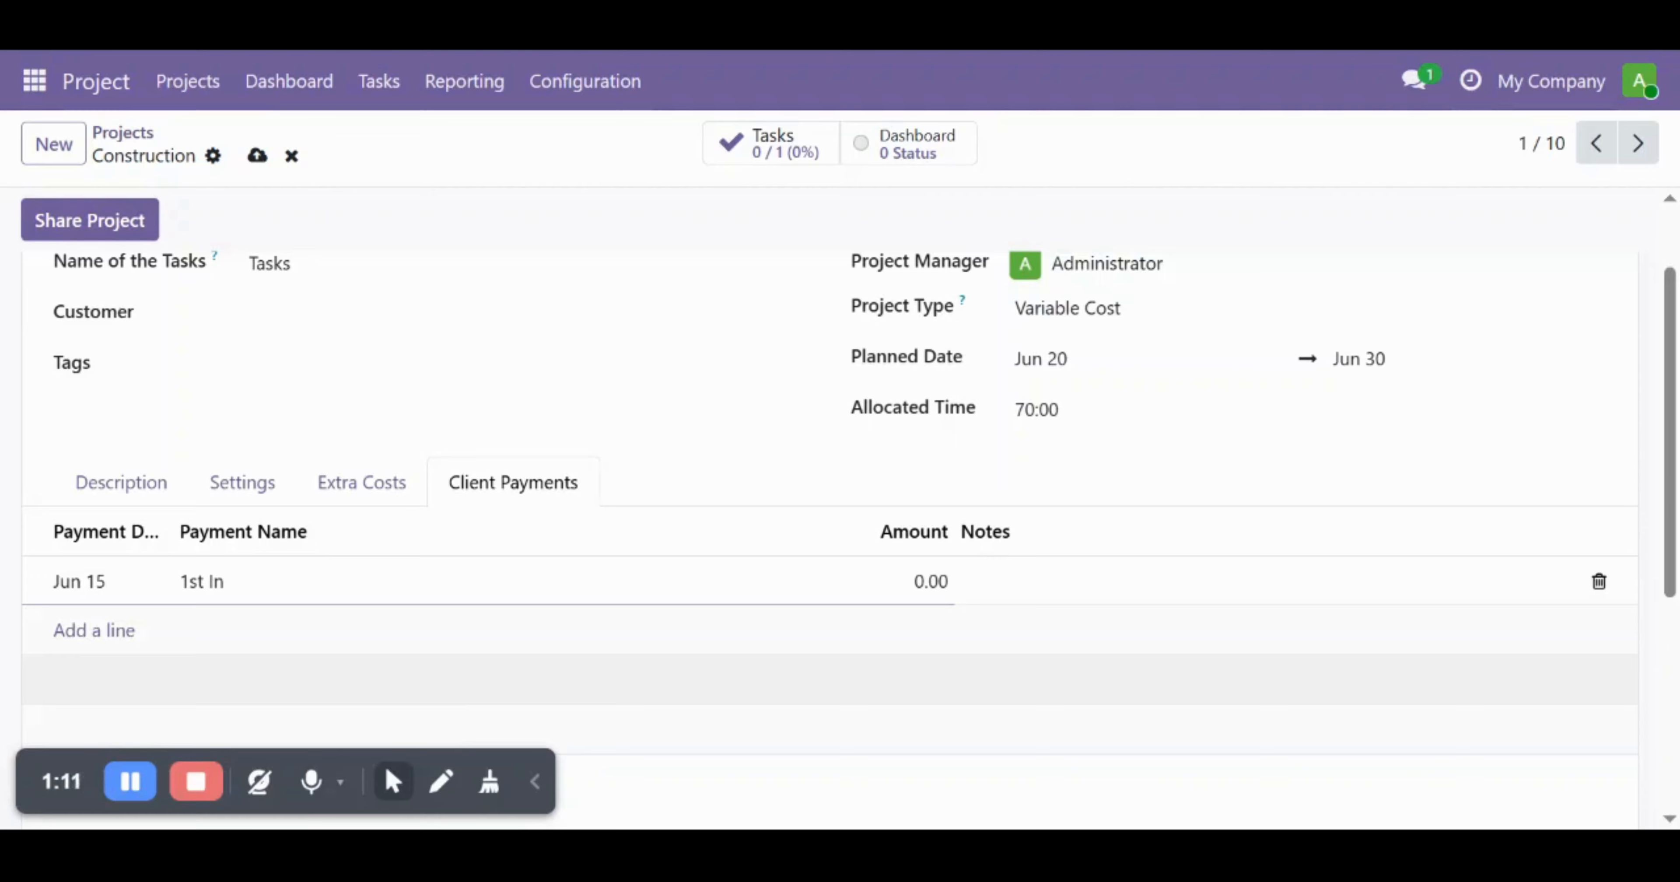
{"action": "type", "text": "stallment"}
{"action": "key", "text": "Tab"}
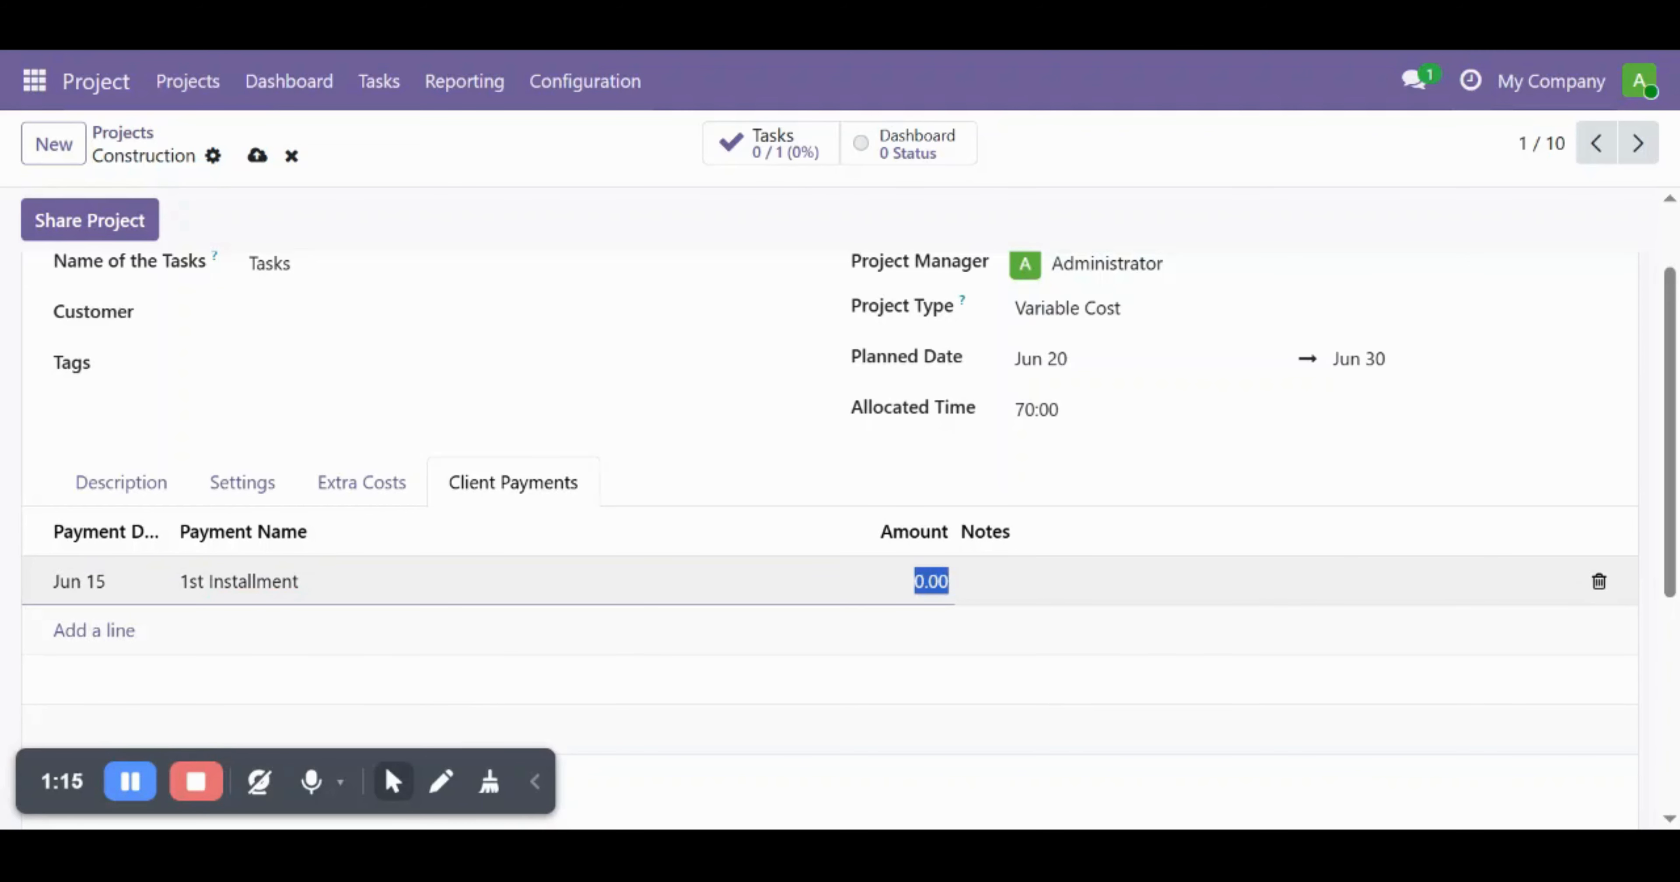
{"action": "type", "text": "20,00"}
{"action": "key", "text": "Return"}
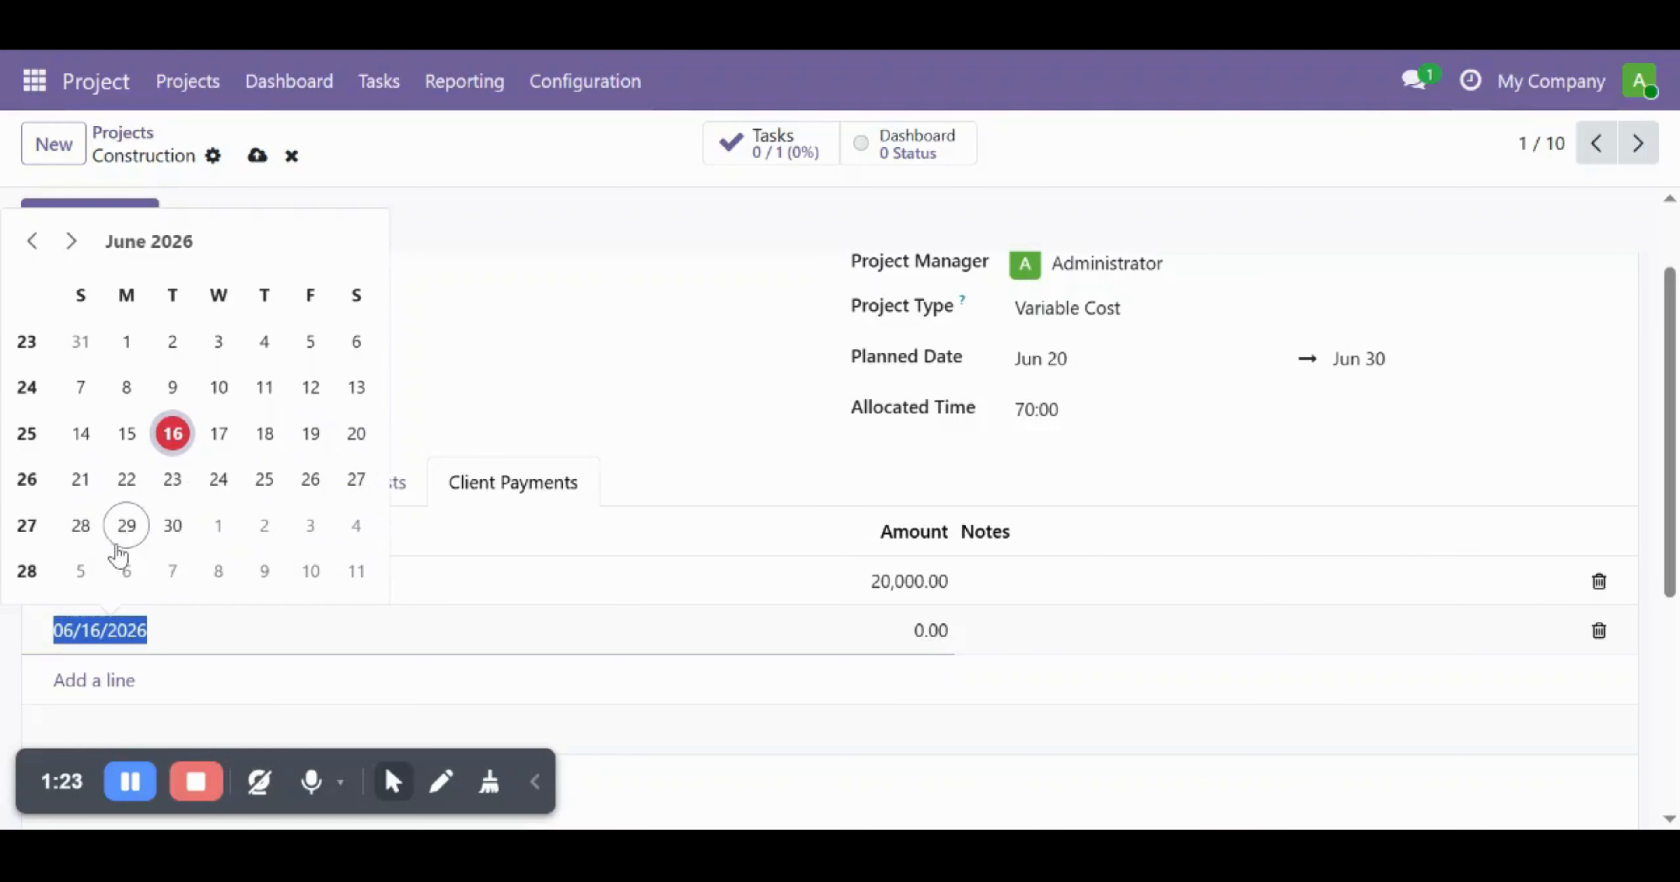
Record a second client payment named 2nd Installment, dated June 30, 2026, with an amount of 10,000.
{"action": "left_click", "coordinate": [186, 530]}
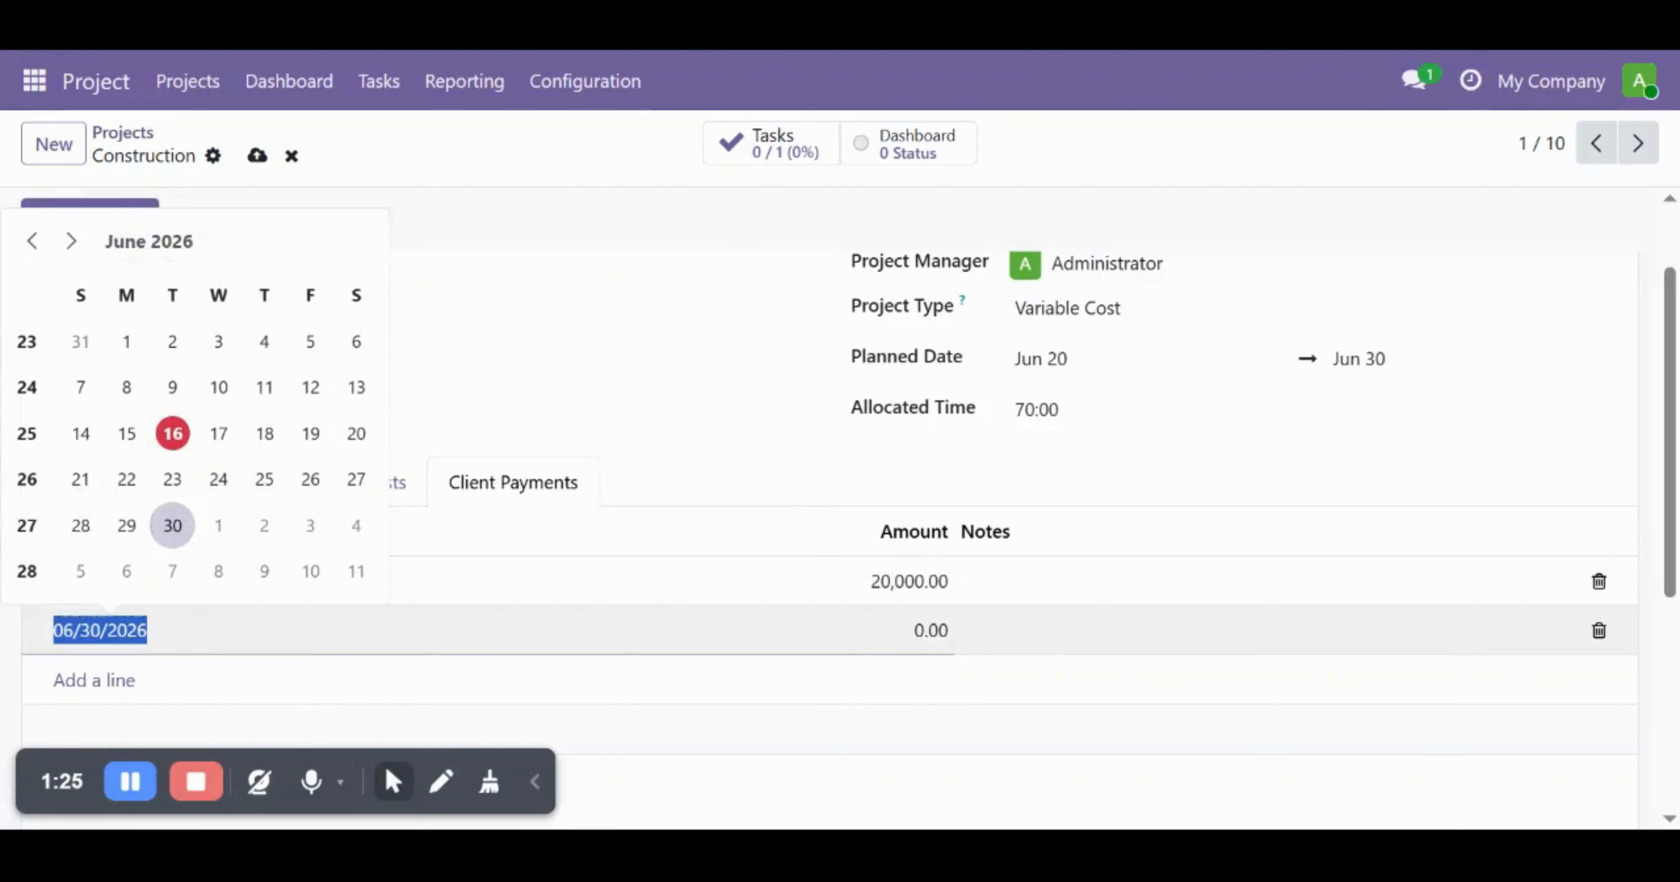
{"action": "left_click", "coordinate": [242, 630]}
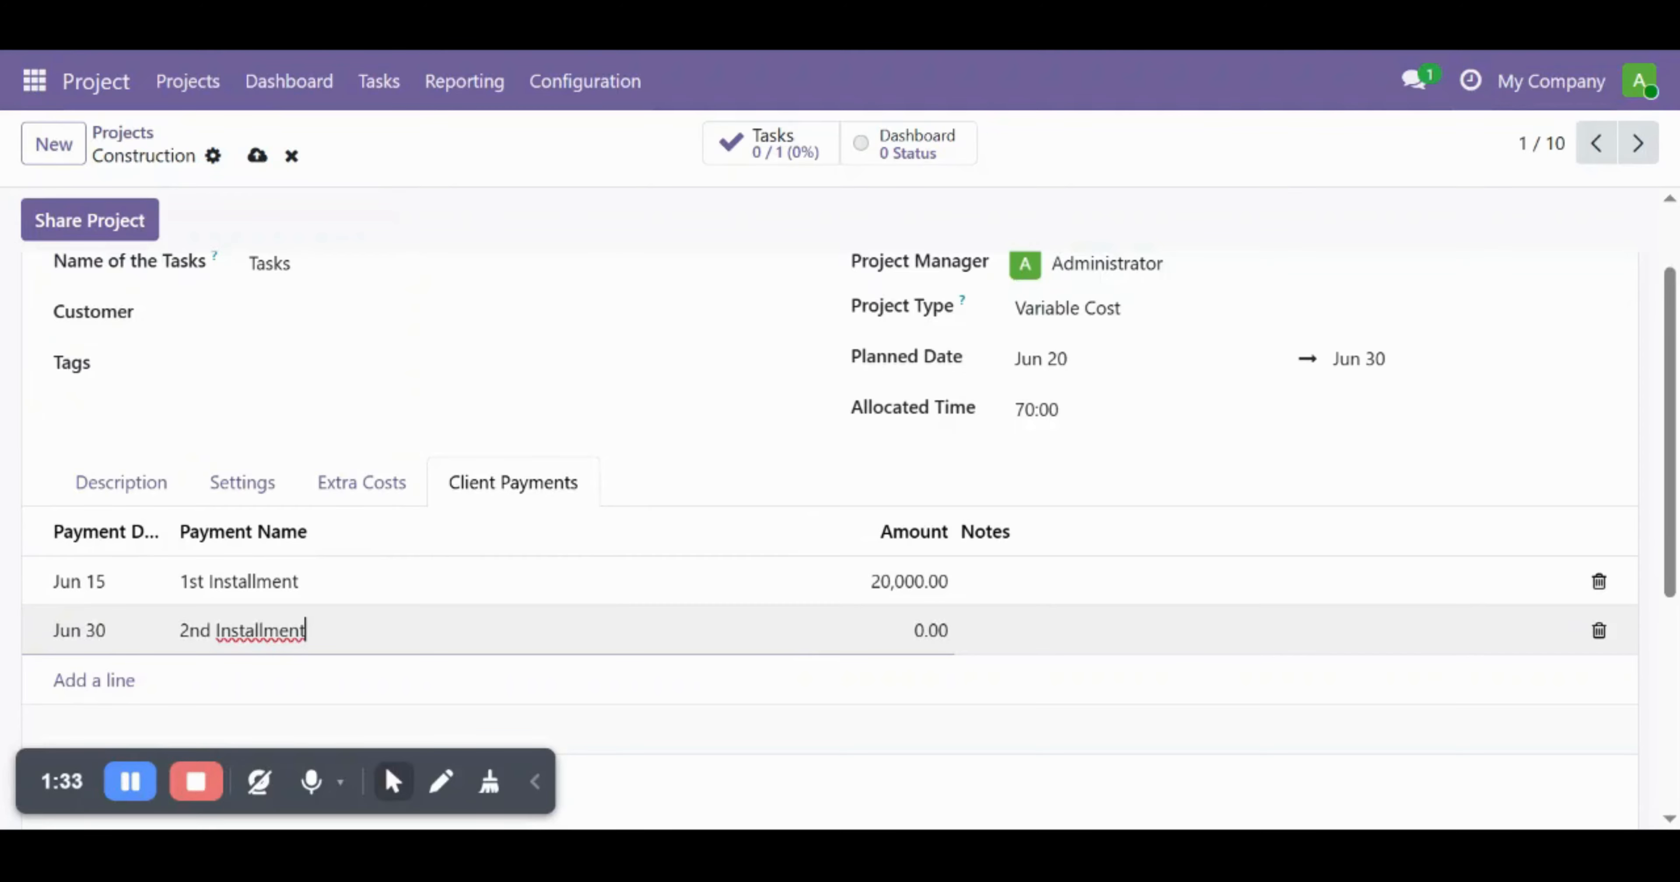
{"action": "key", "text": "Tab"}
{"action": "type", "text": "1"}
{"action": "left_click", "coordinate": [1010, 614]}
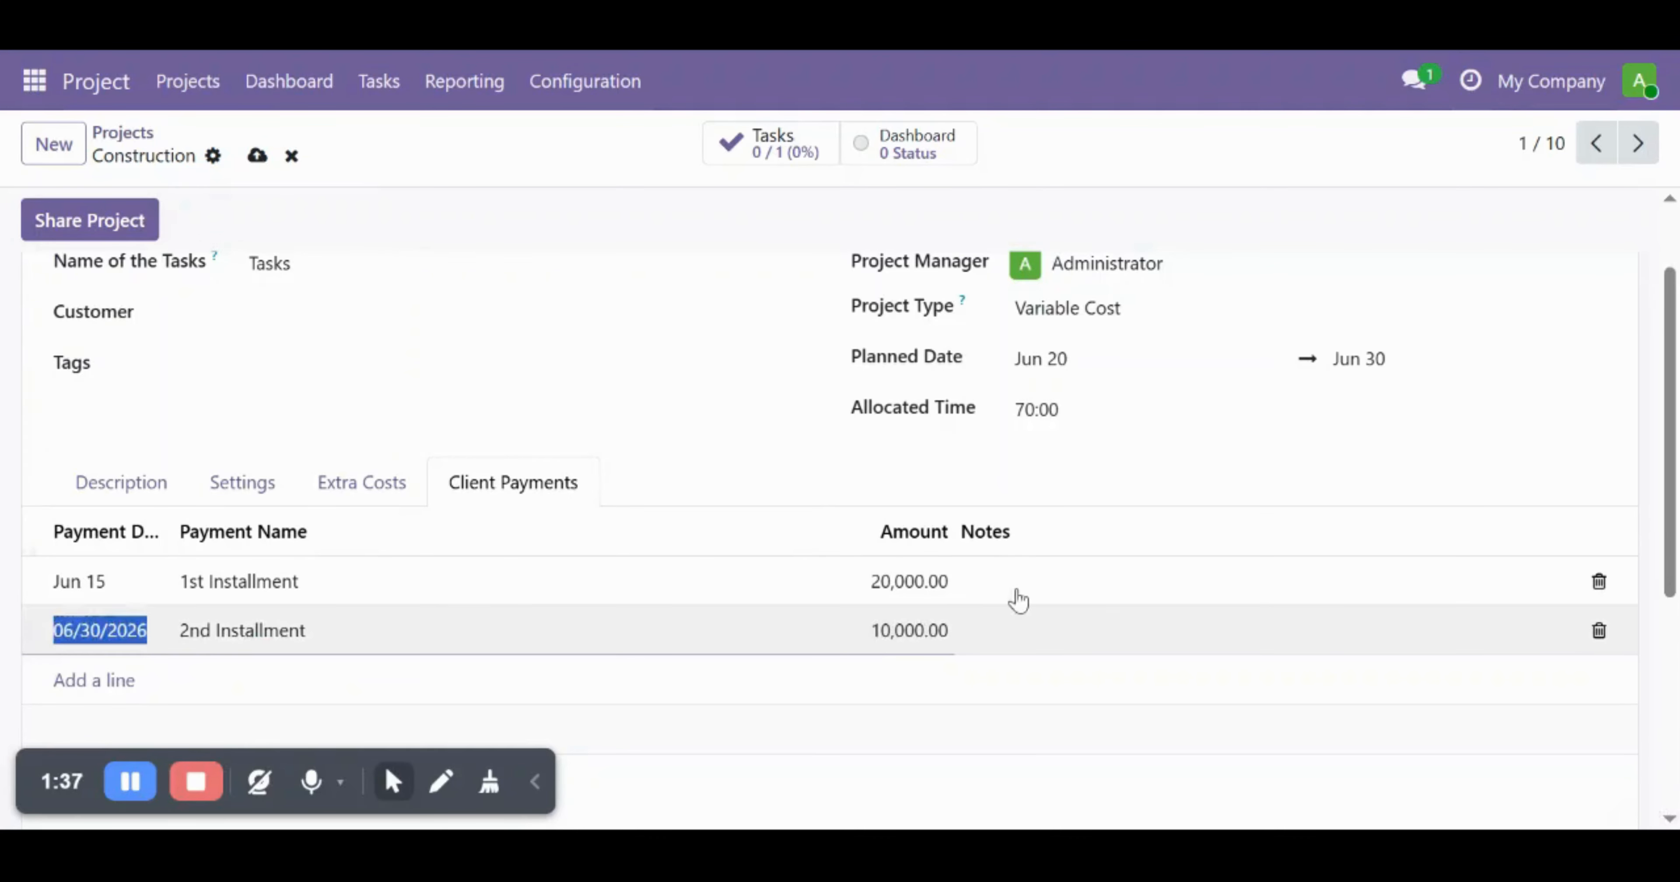
{"action": "left_click", "coordinate": [856, 659]}
{"action": "left_click", "coordinate": [721, 414]}
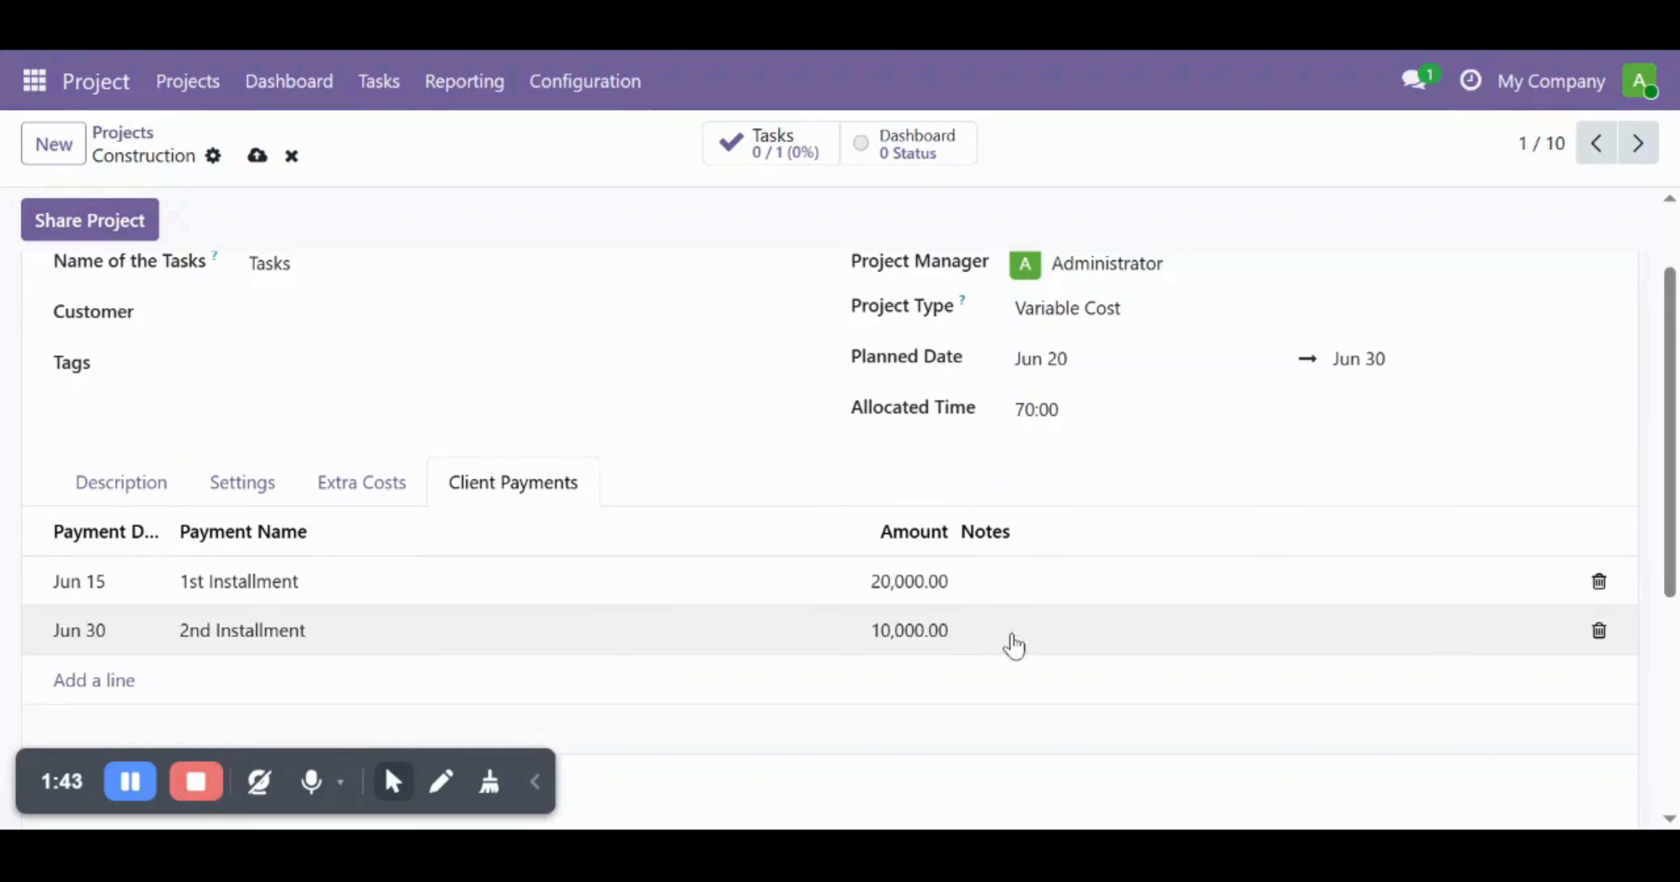
Review the Construction project's client payment lines, the total client payment and the change history below them.
{"action": "scroll", "coordinate": [1152, 661], "scroll_direction": "up", "scroll_amount": 2}
{"action": "scroll", "coordinate": [1152, 661], "scroll_direction": "down", "scroll_amount": 8}
{"action": "scroll", "coordinate": [1153, 661], "scroll_direction": "up", "scroll_amount": 8}
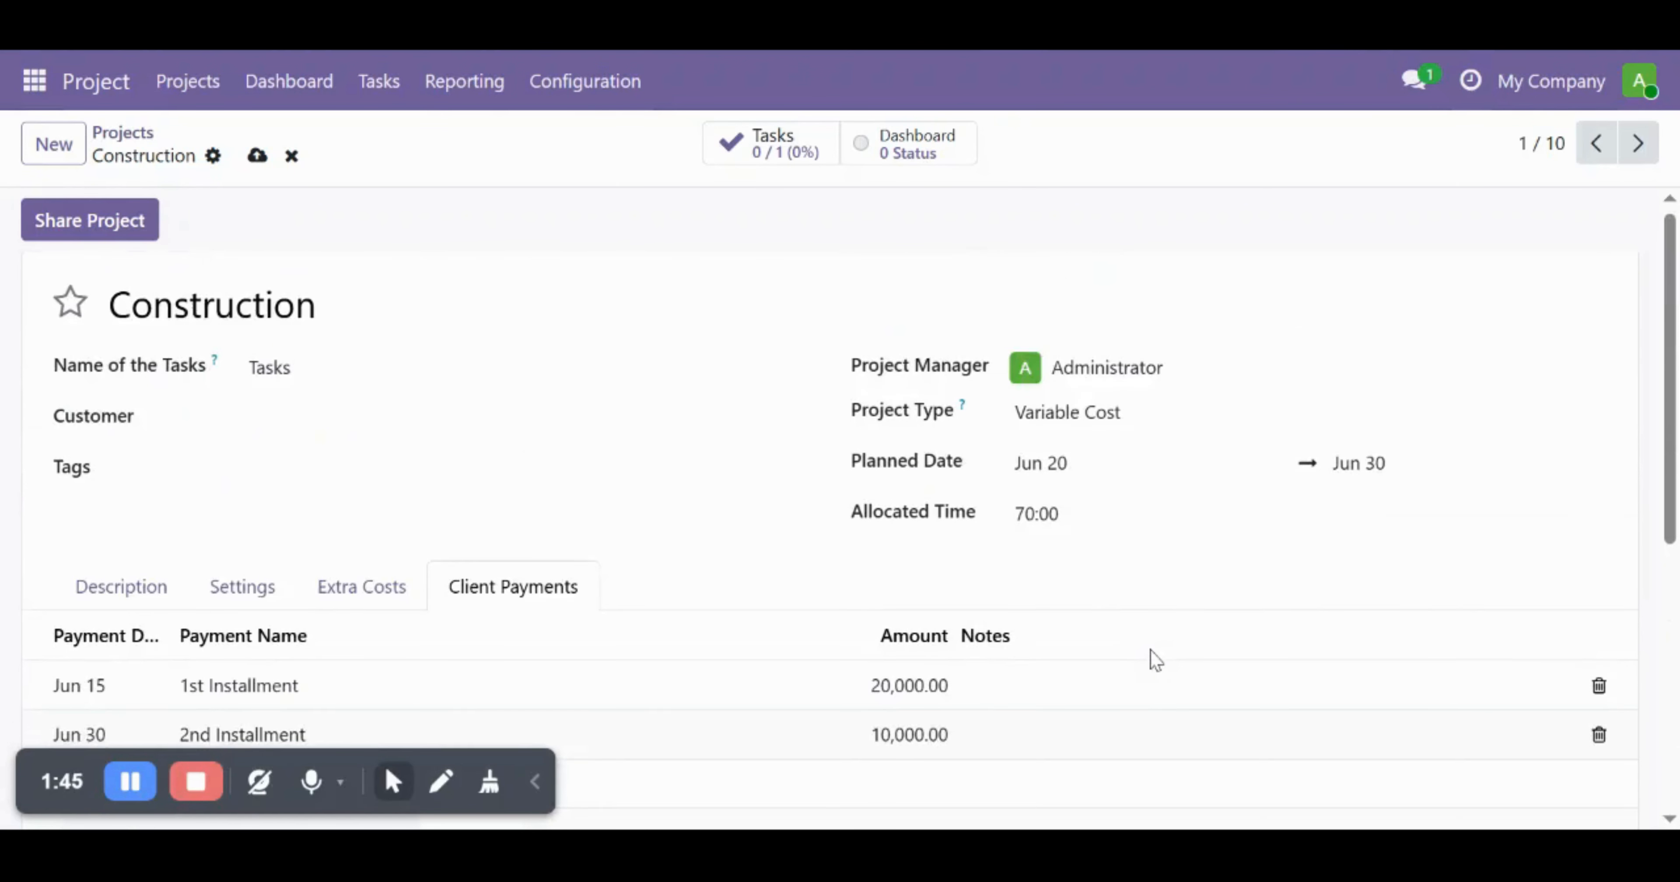
{"action": "scroll", "coordinate": [1155, 661], "scroll_direction": "down", "scroll_amount": 5}
{"action": "scroll", "coordinate": [1155, 661], "scroll_direction": "up", "scroll_amount": 1}
{"action": "scroll", "coordinate": [1155, 661], "scroll_direction": "down", "scroll_amount": 2}
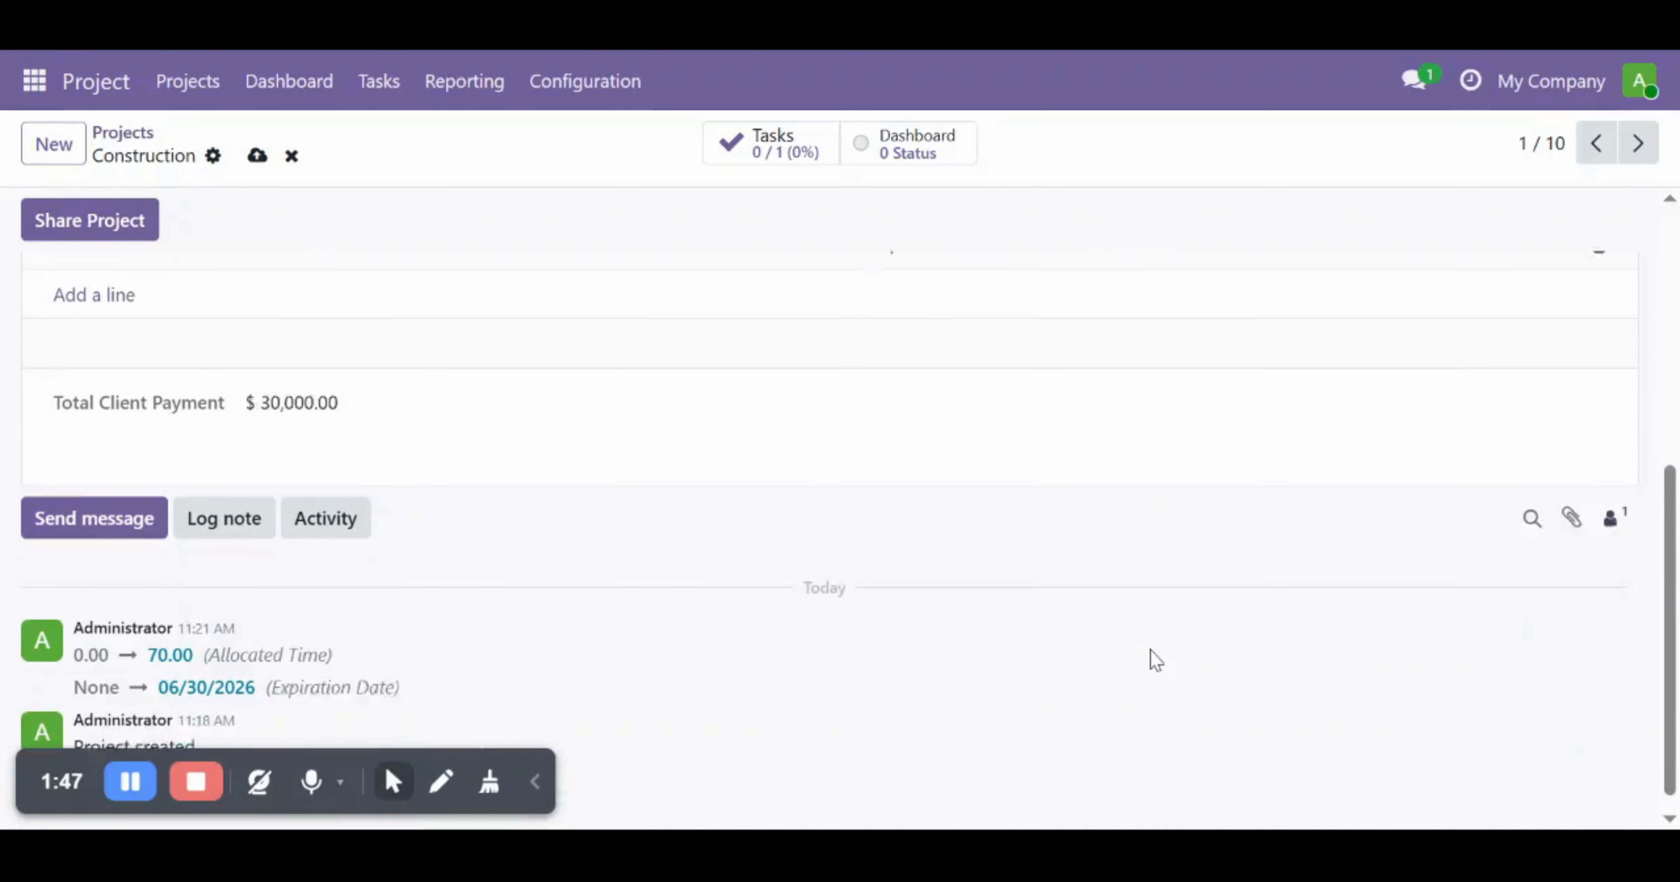
{"action": "scroll", "coordinate": [1155, 661], "scroll_direction": "up", "scroll_amount": 8}
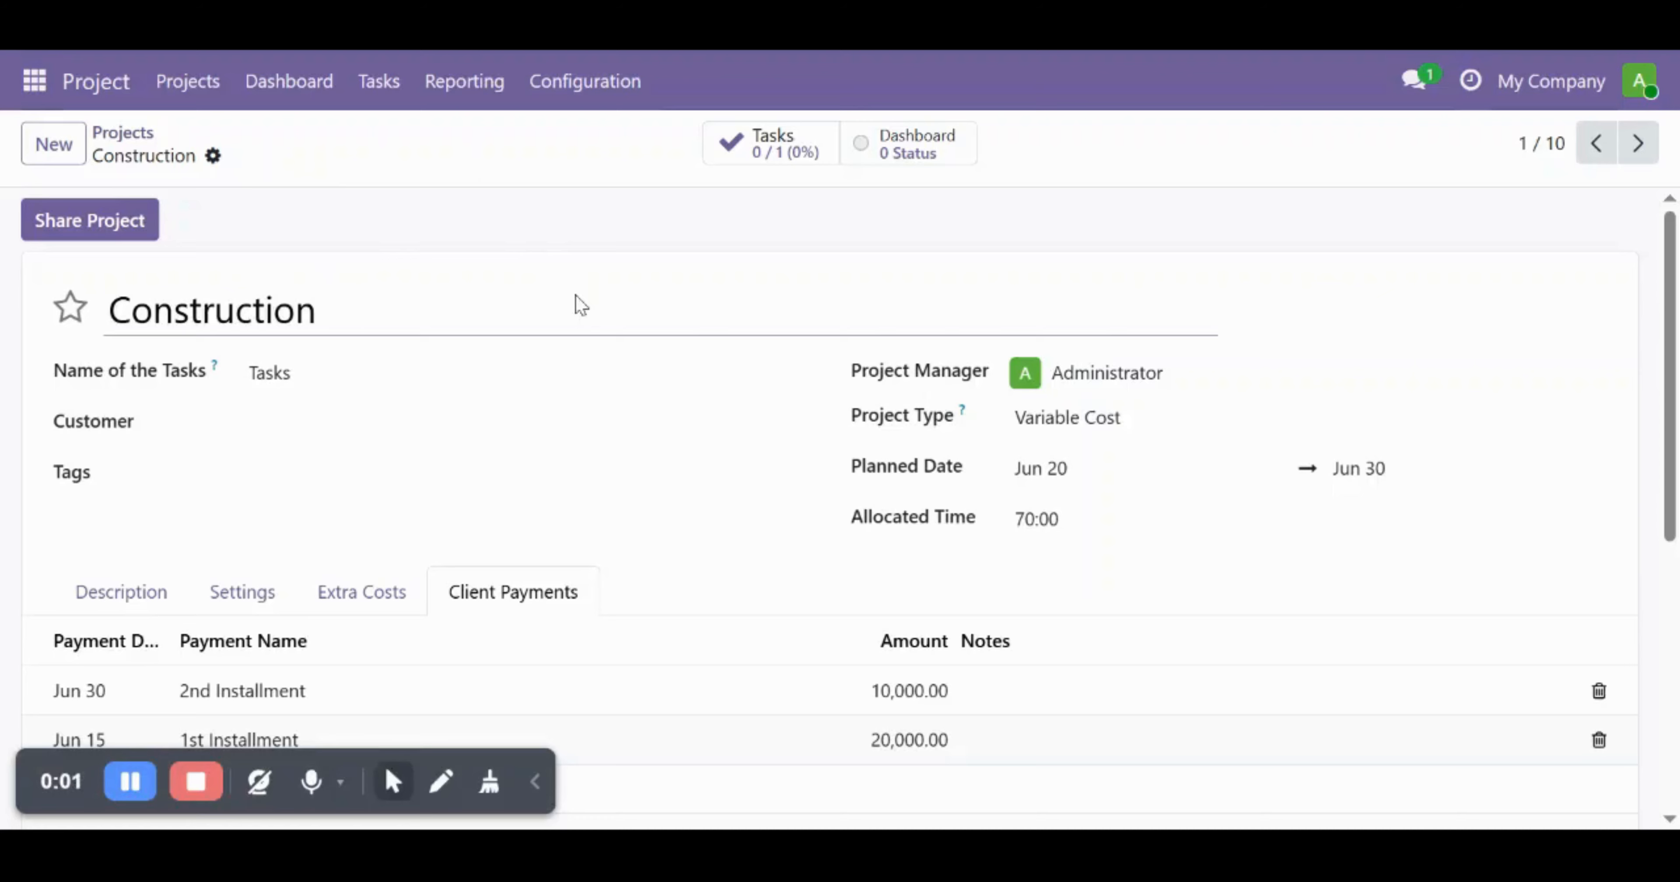
Switch to the Timesheets app and view the list of the current user's own timesheet entries.
{"action": "left_click", "coordinate": [36, 85]}
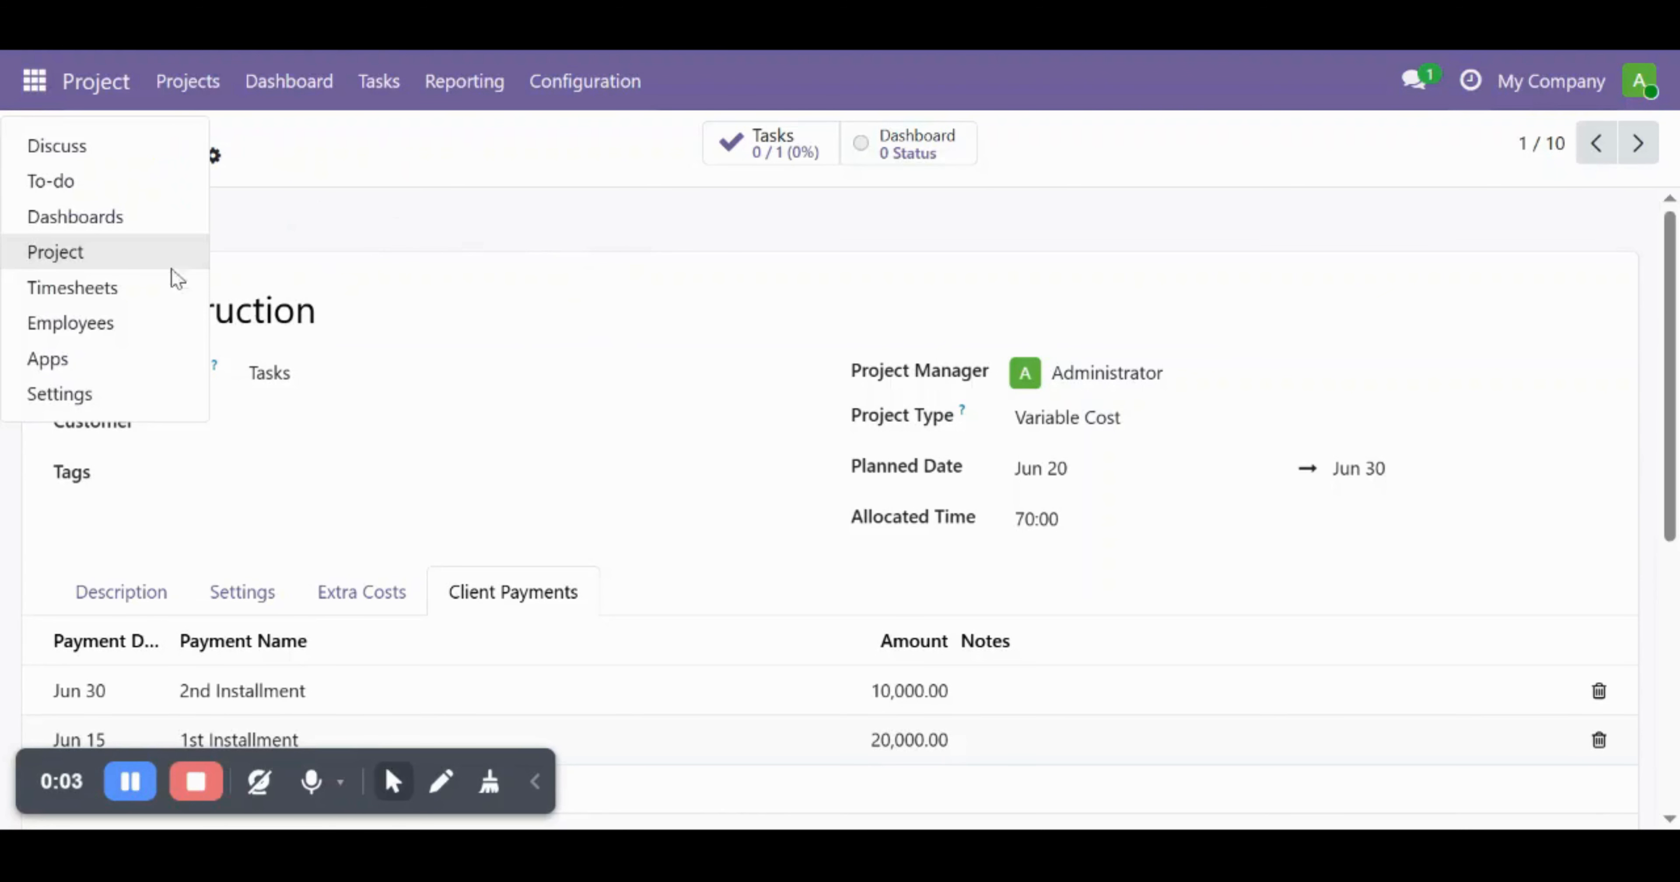
{"action": "left_click", "coordinate": [137, 290]}
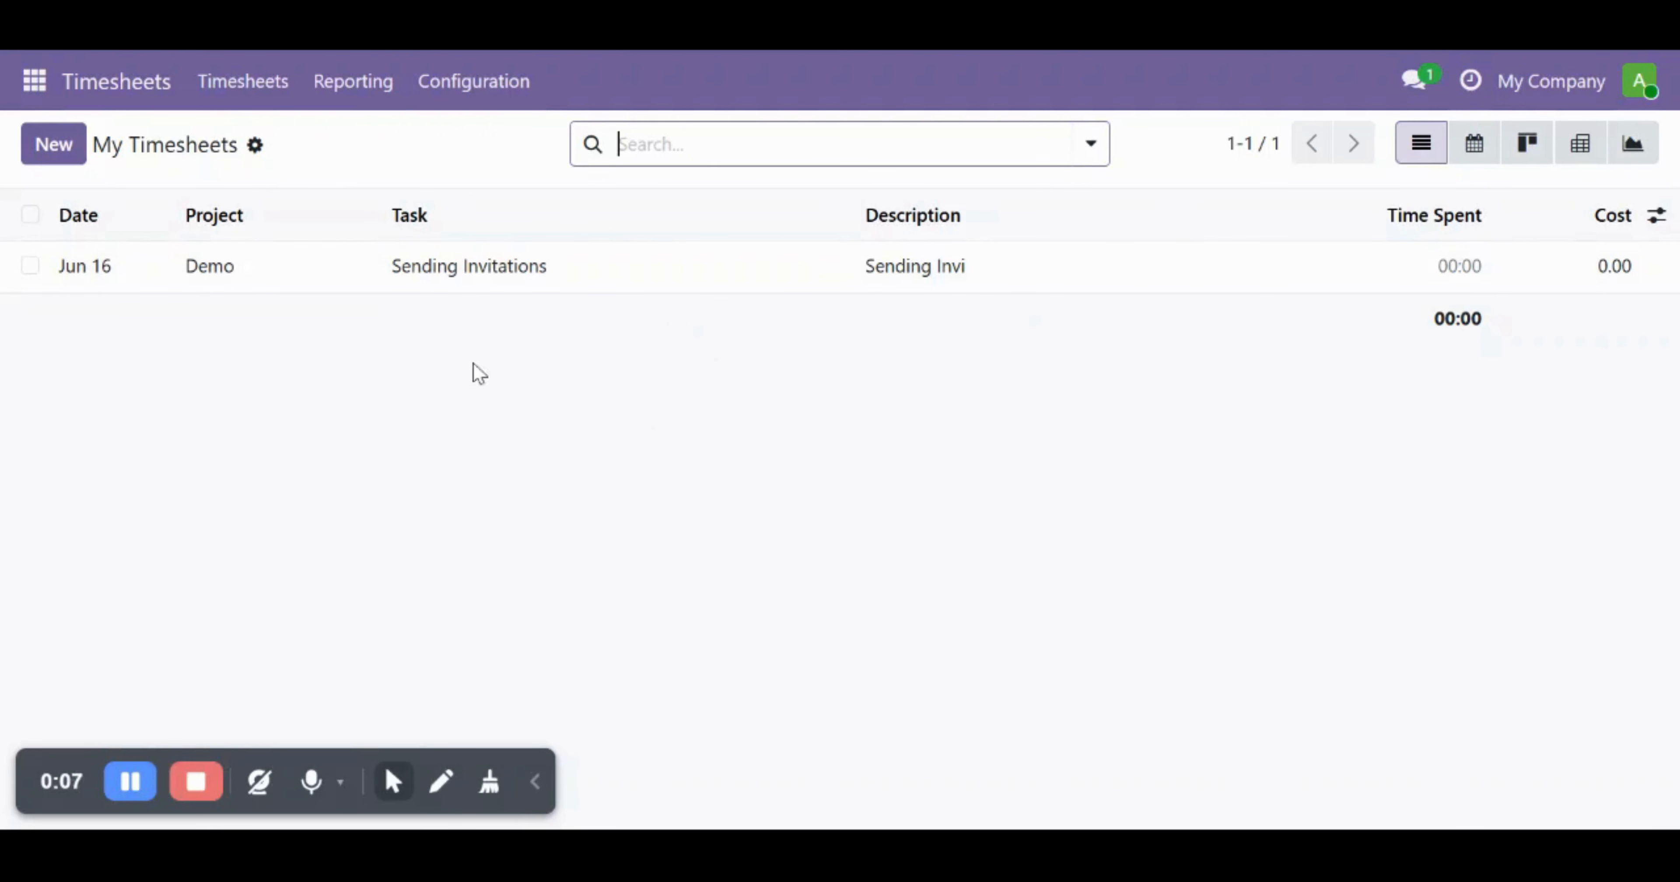
{"action": "left_click", "coordinate": [53, 145]}
{"action": "left_click", "coordinate": [53, 145]}
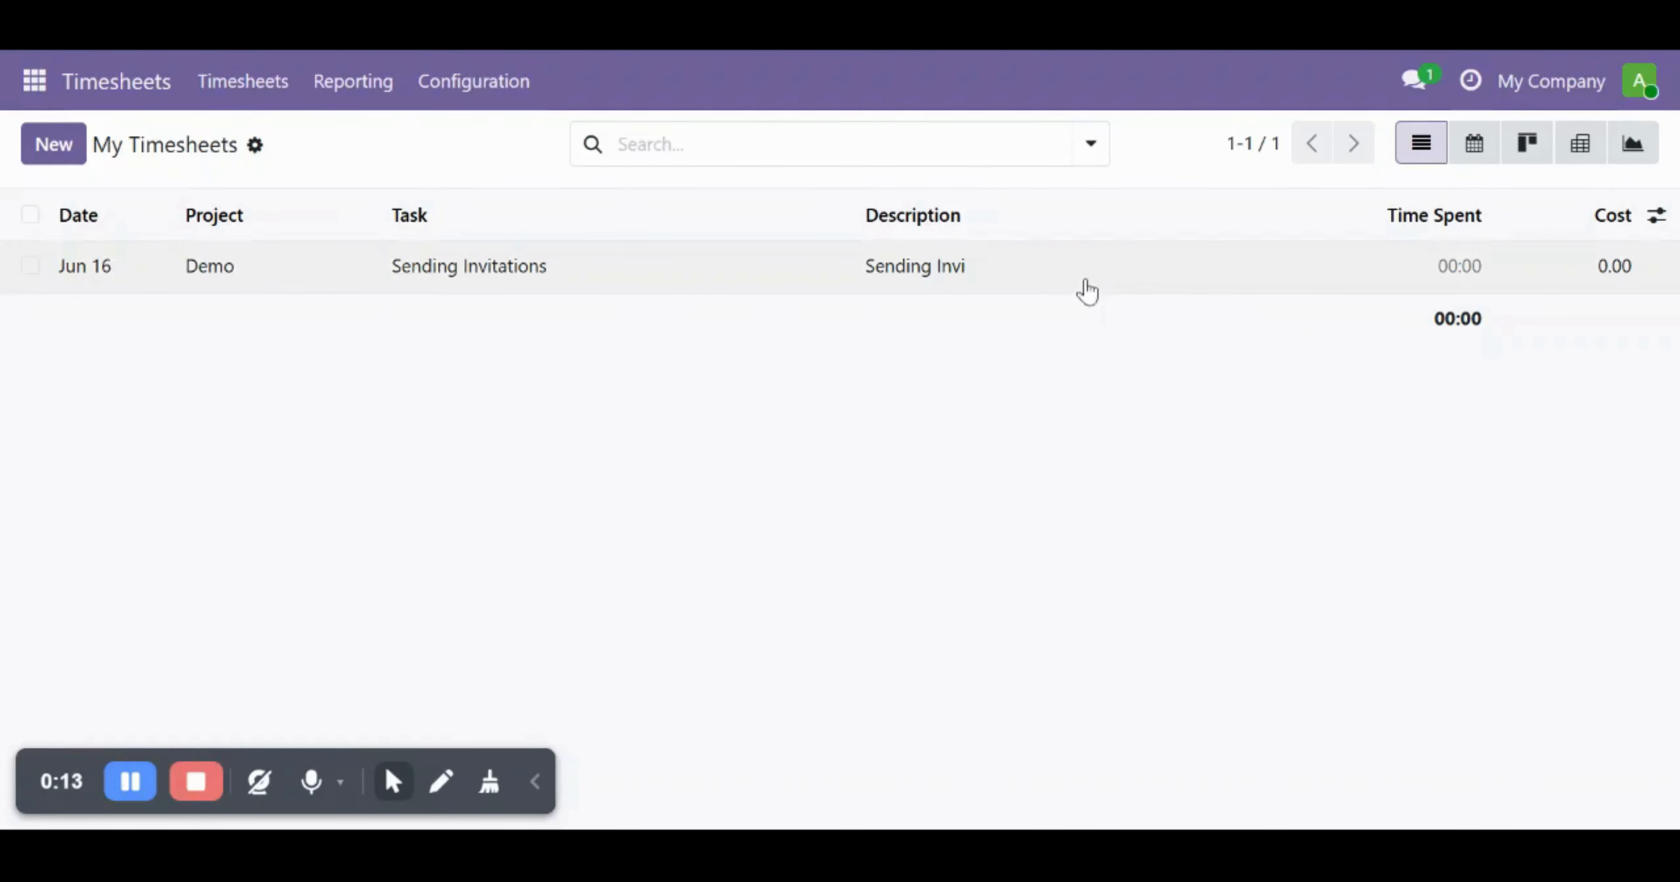
Examine the monthly time spent in the timesheet reports grouped by employee and by project.
{"action": "left_click", "coordinate": [345, 95]}
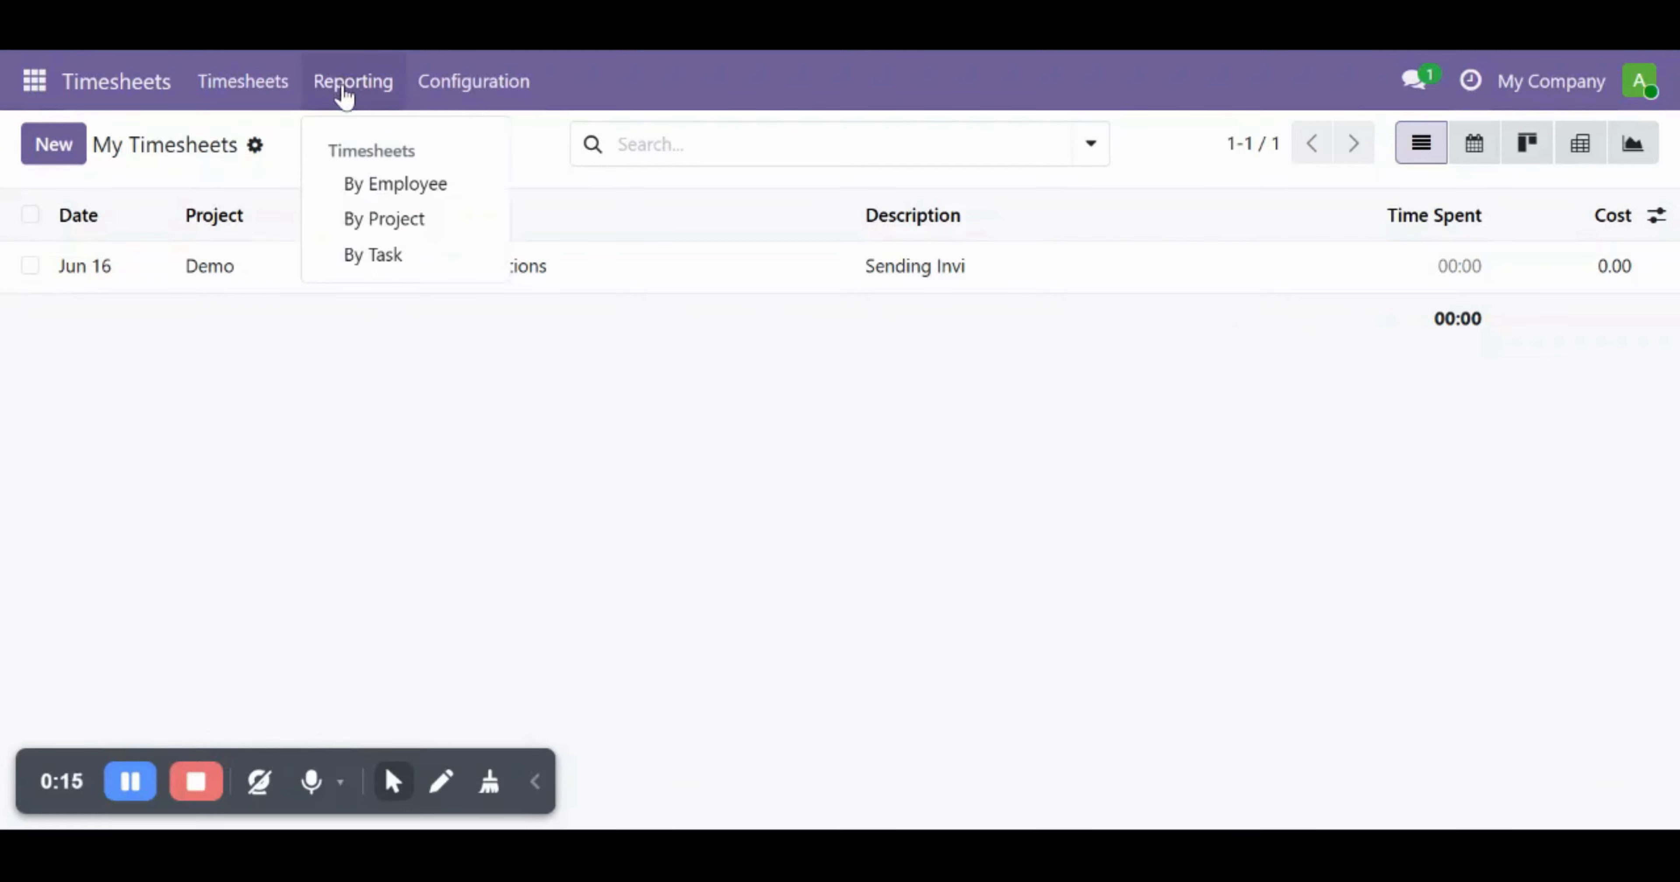
{"action": "left_click", "coordinate": [377, 186]}
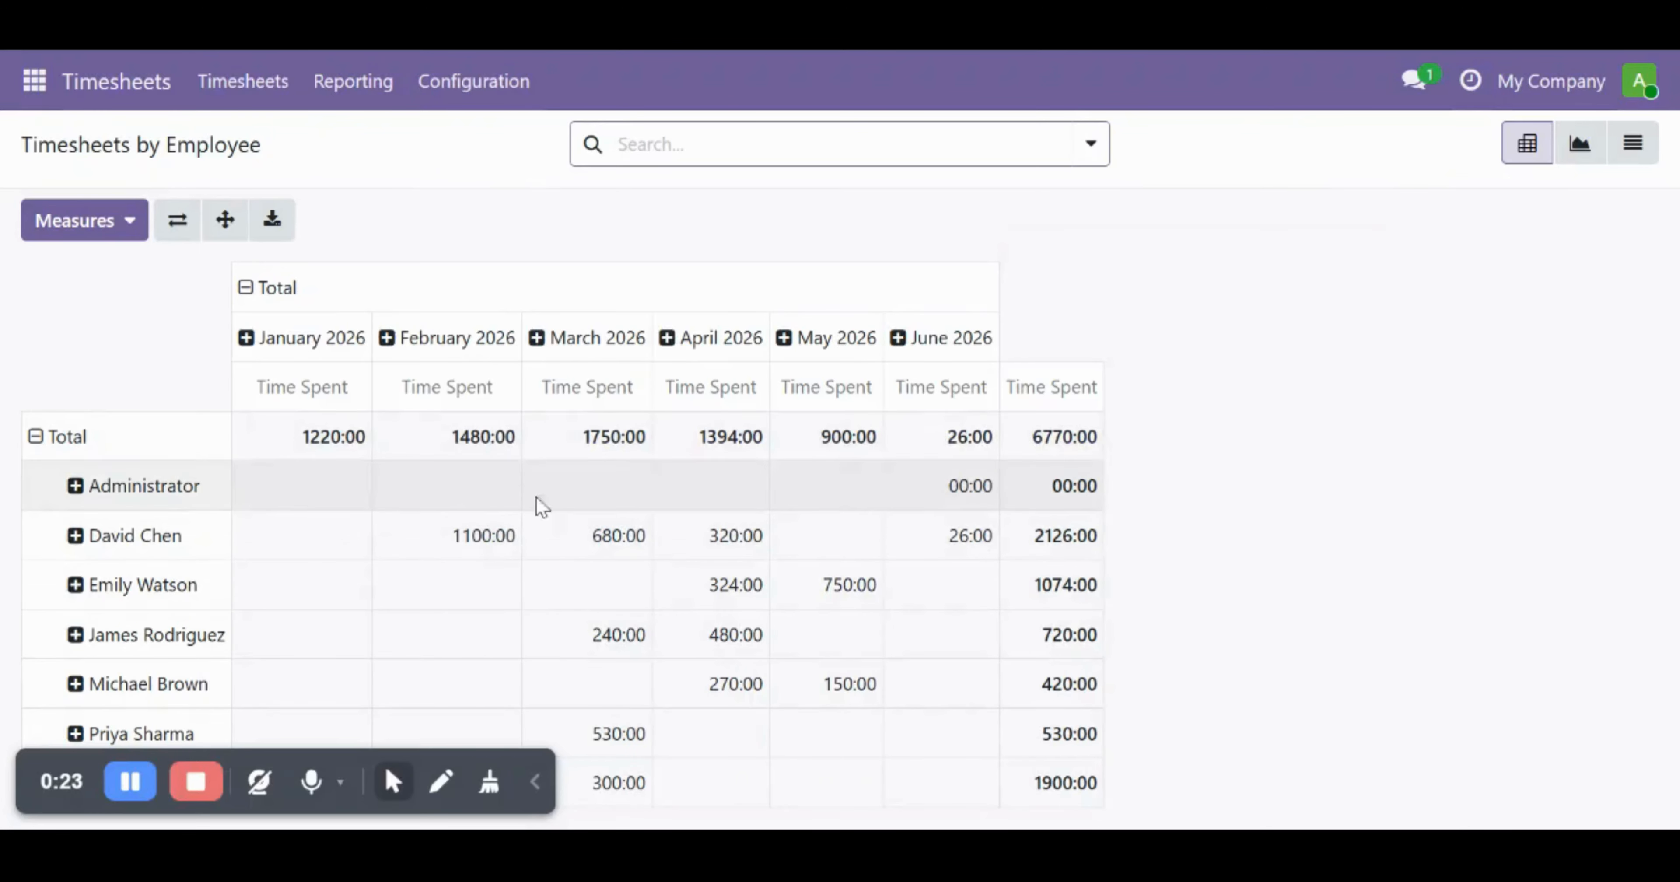
{"action": "left_click", "coordinate": [373, 82]}
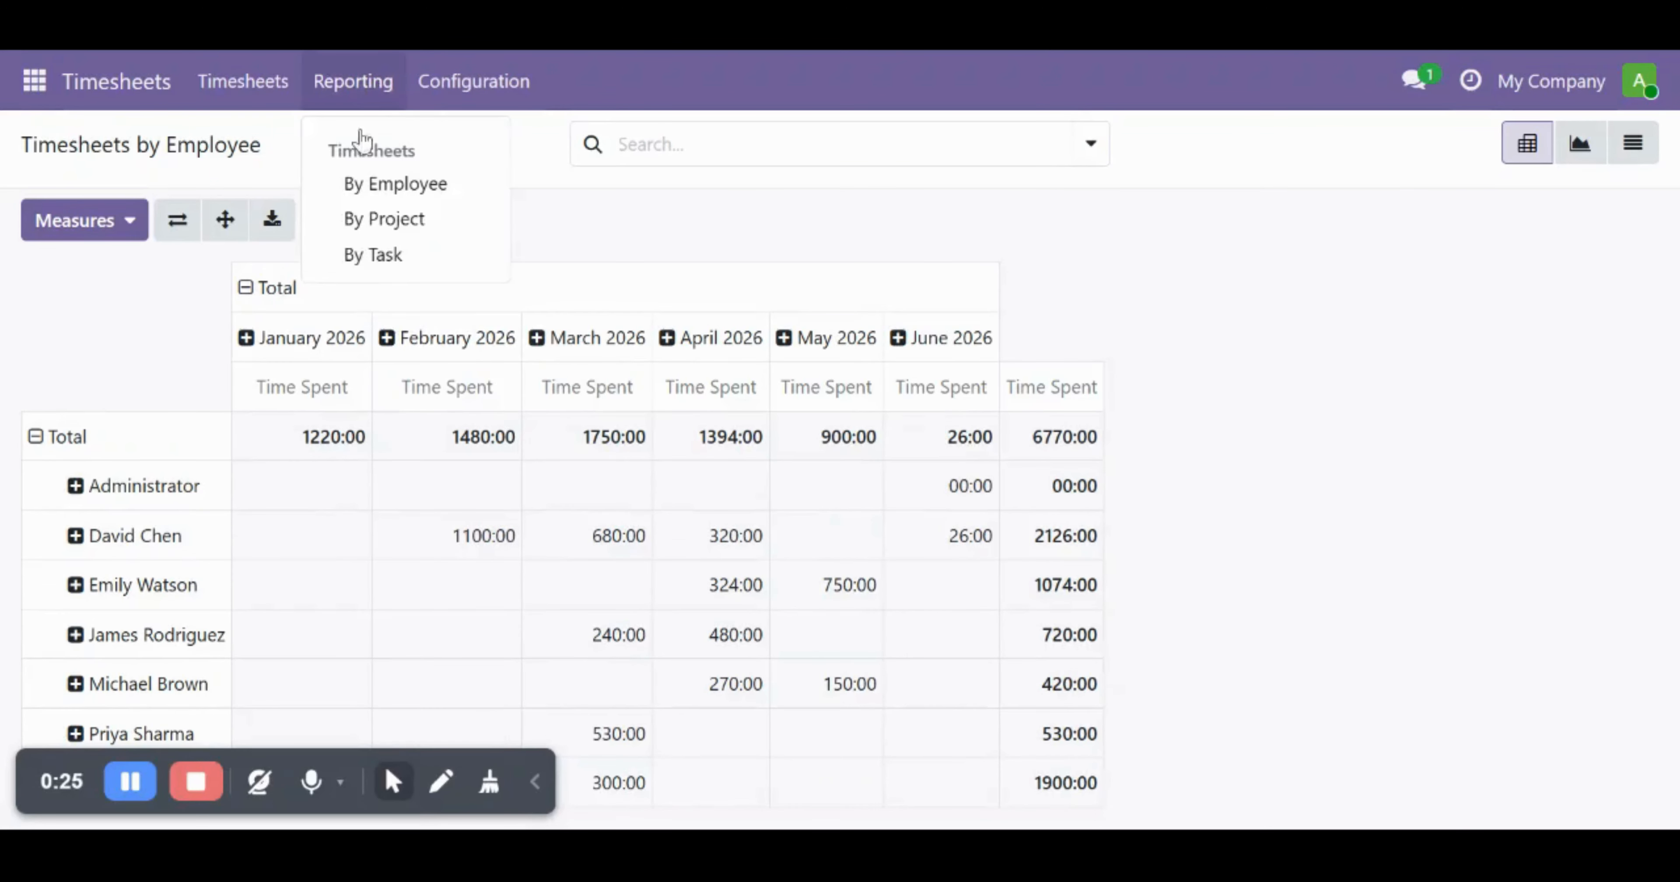
{"action": "left_click", "coordinate": [362, 229]}
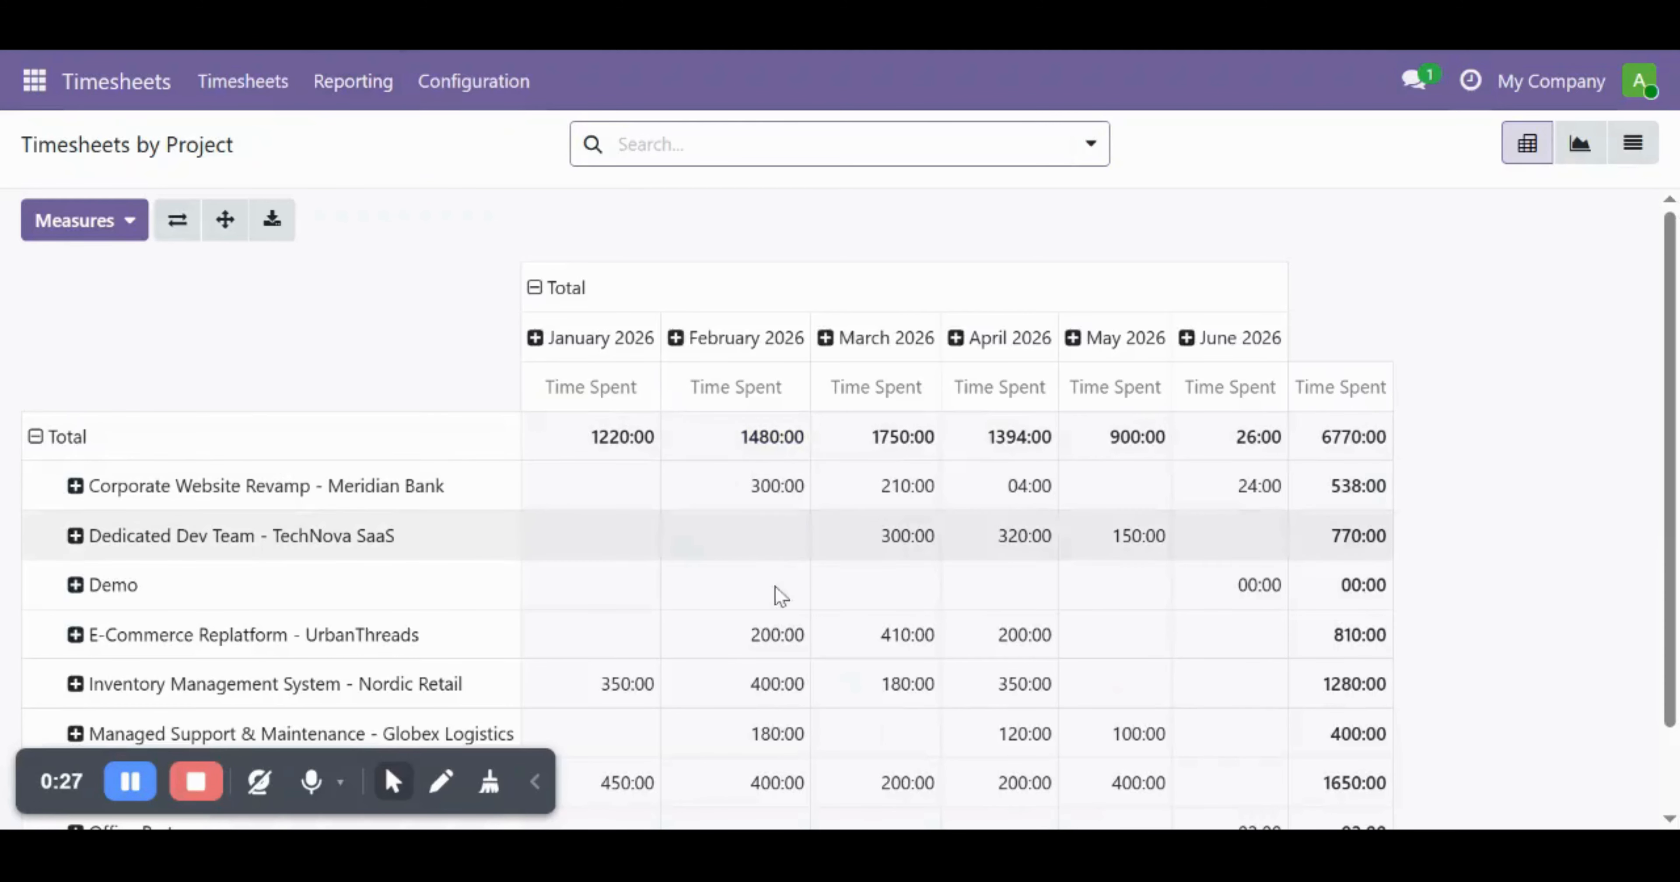
{"action": "scroll", "coordinate": [854, 587], "scroll_direction": "down", "scroll_amount": 3}
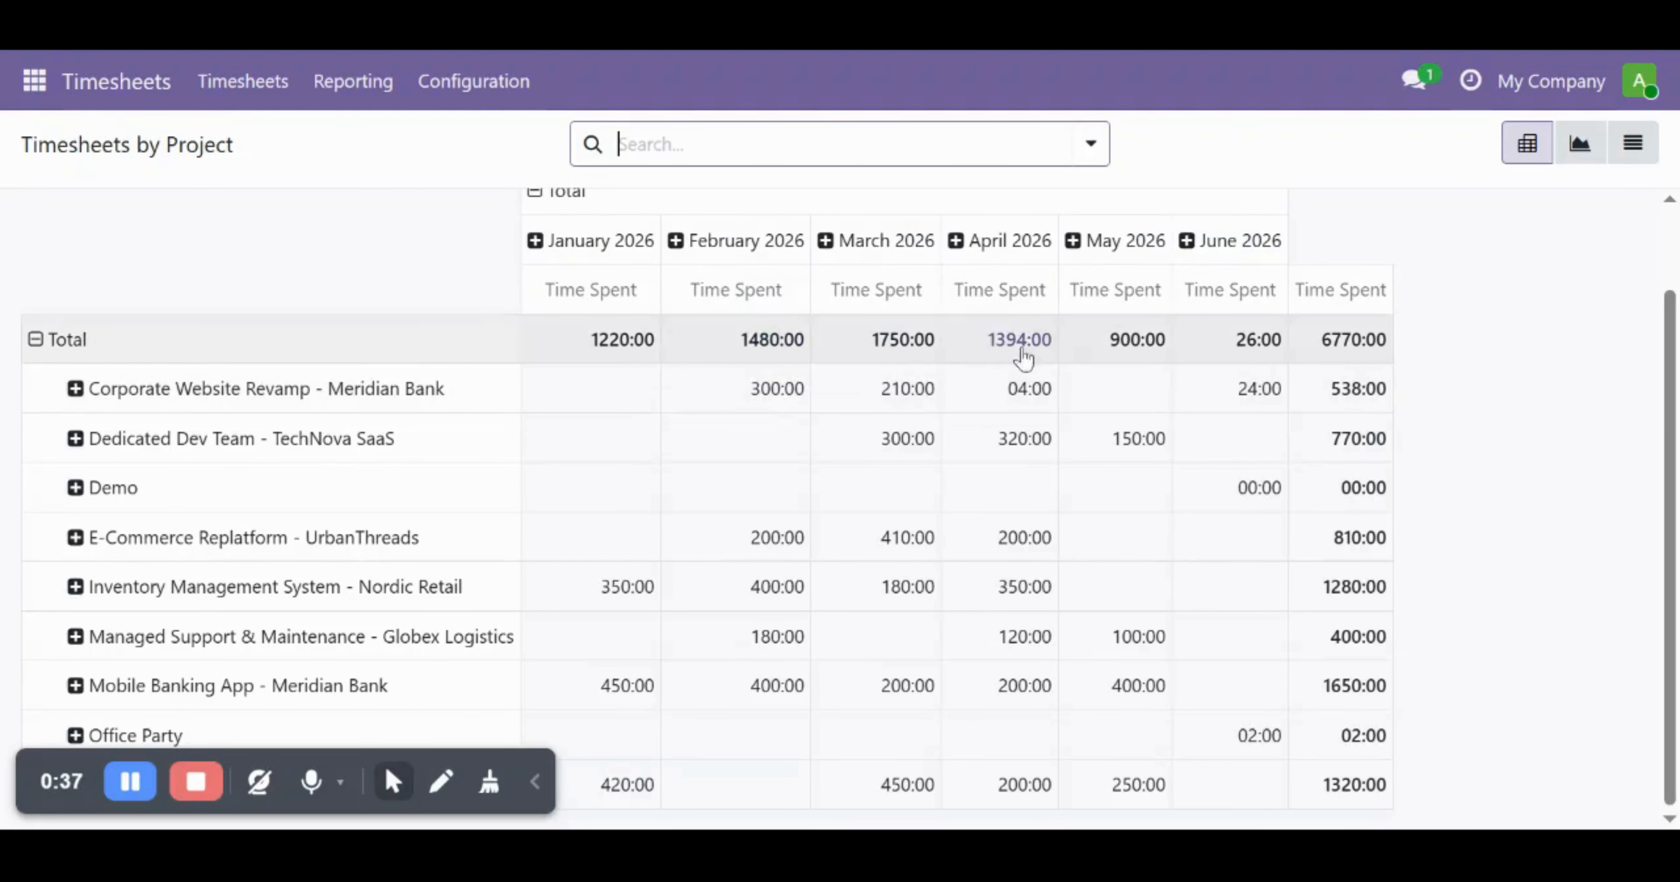
Examine the timesheet report grouped by task, covering the time spent on every project's tasks.
{"action": "left_click", "coordinate": [352, 83]}
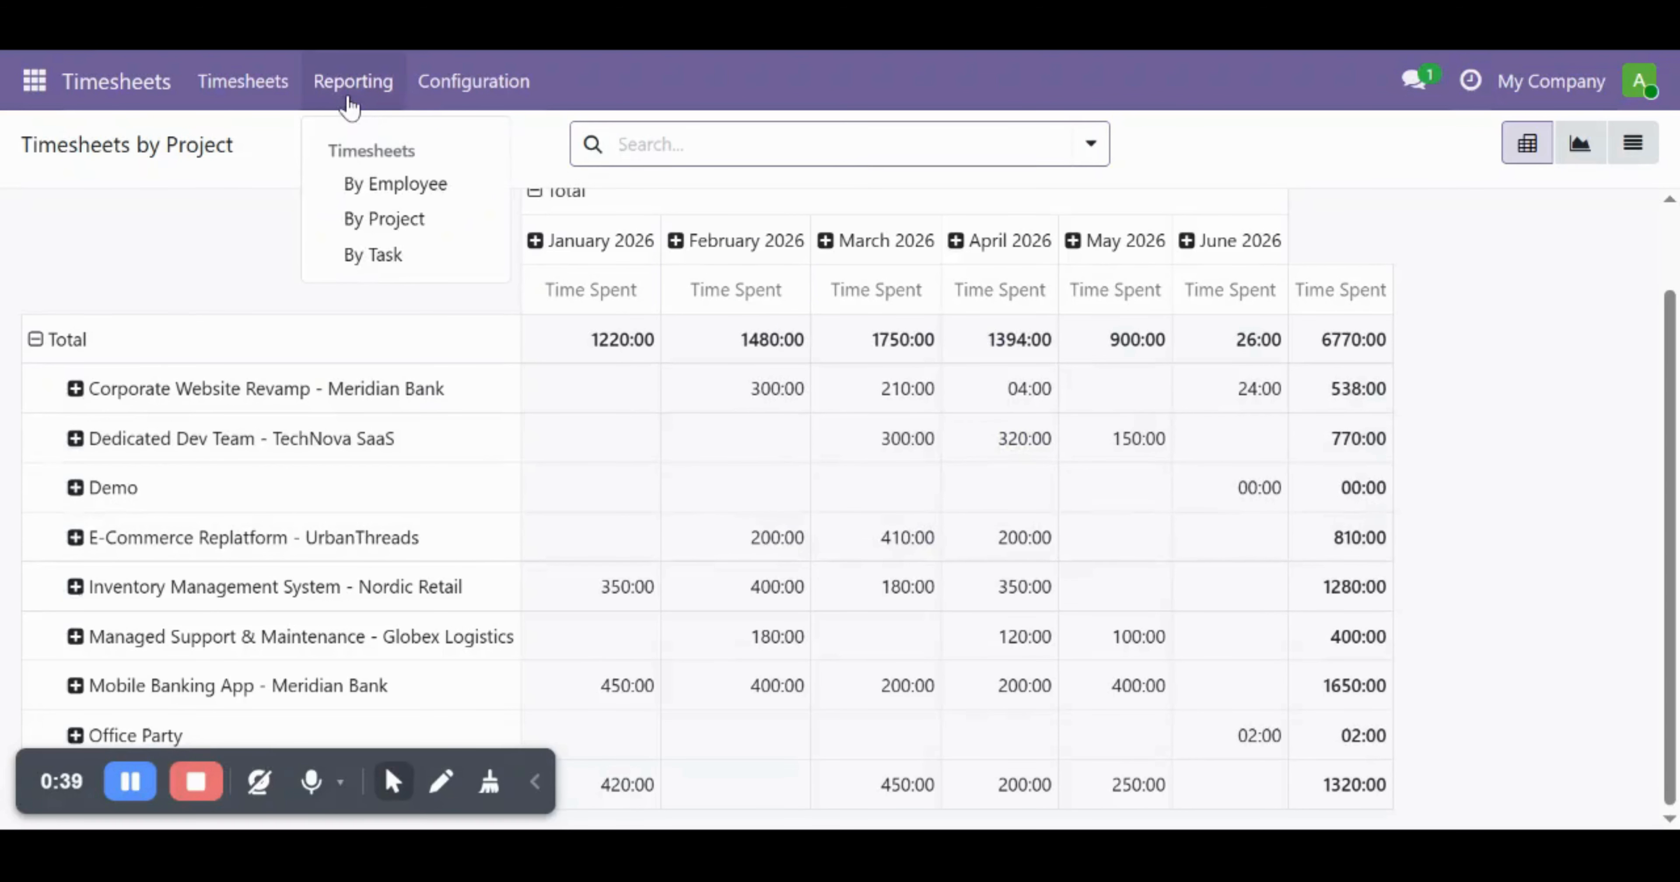
{"action": "left_click", "coordinate": [386, 267]}
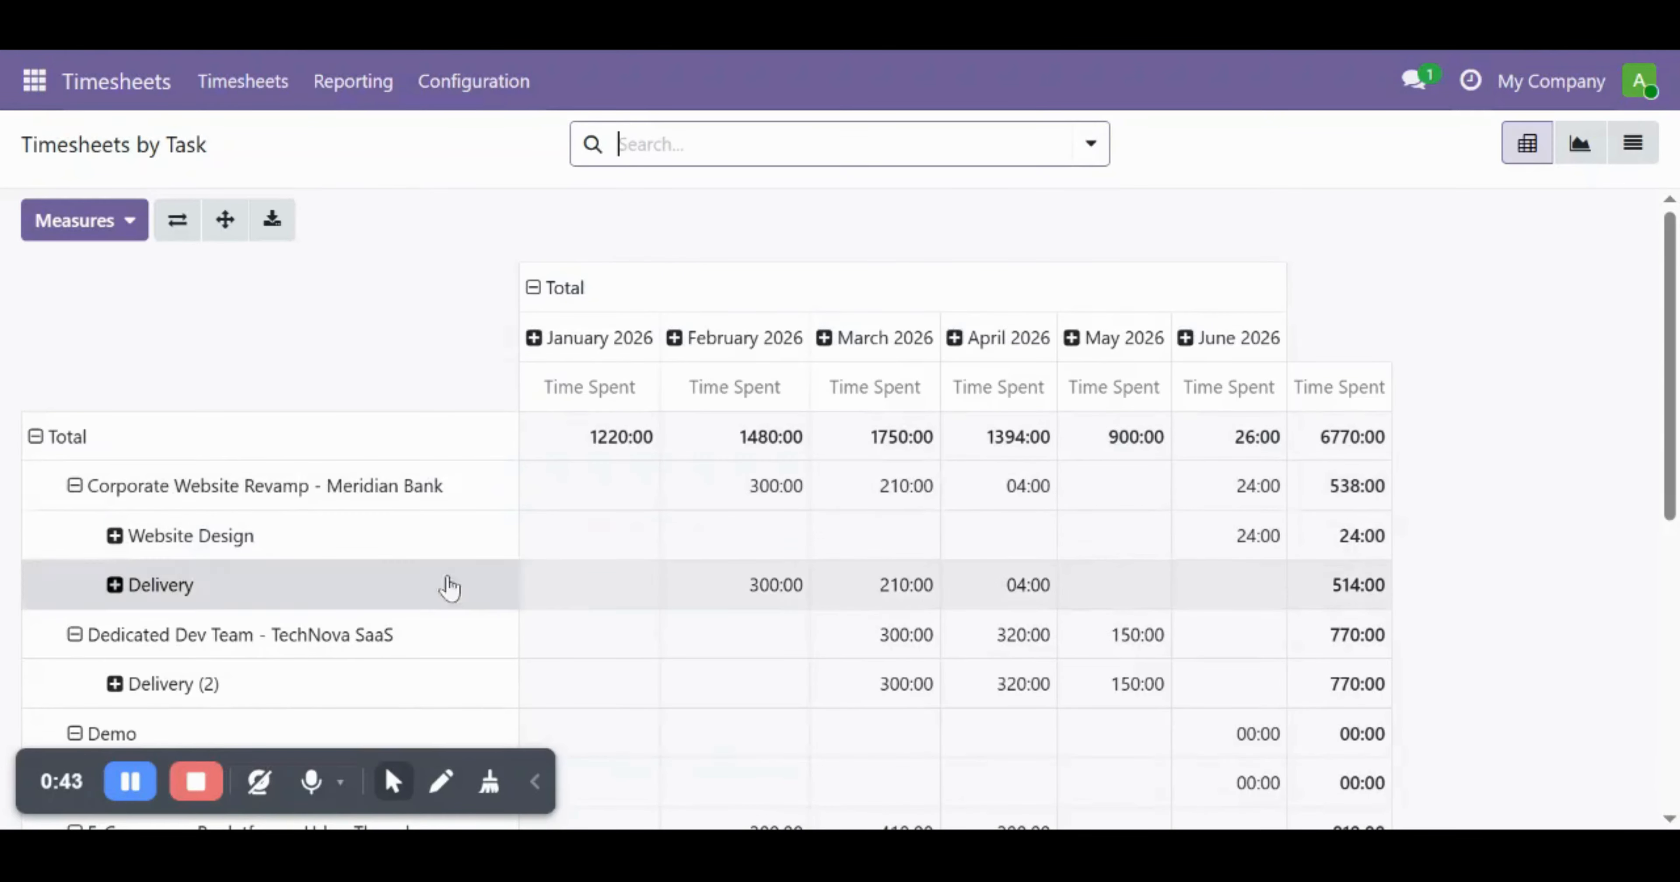
{"action": "scroll", "coordinate": [693, 561], "scroll_direction": "down", "scroll_amount": 5}
{"action": "scroll", "coordinate": [693, 561], "scroll_direction": "down", "scroll_amount": 4}
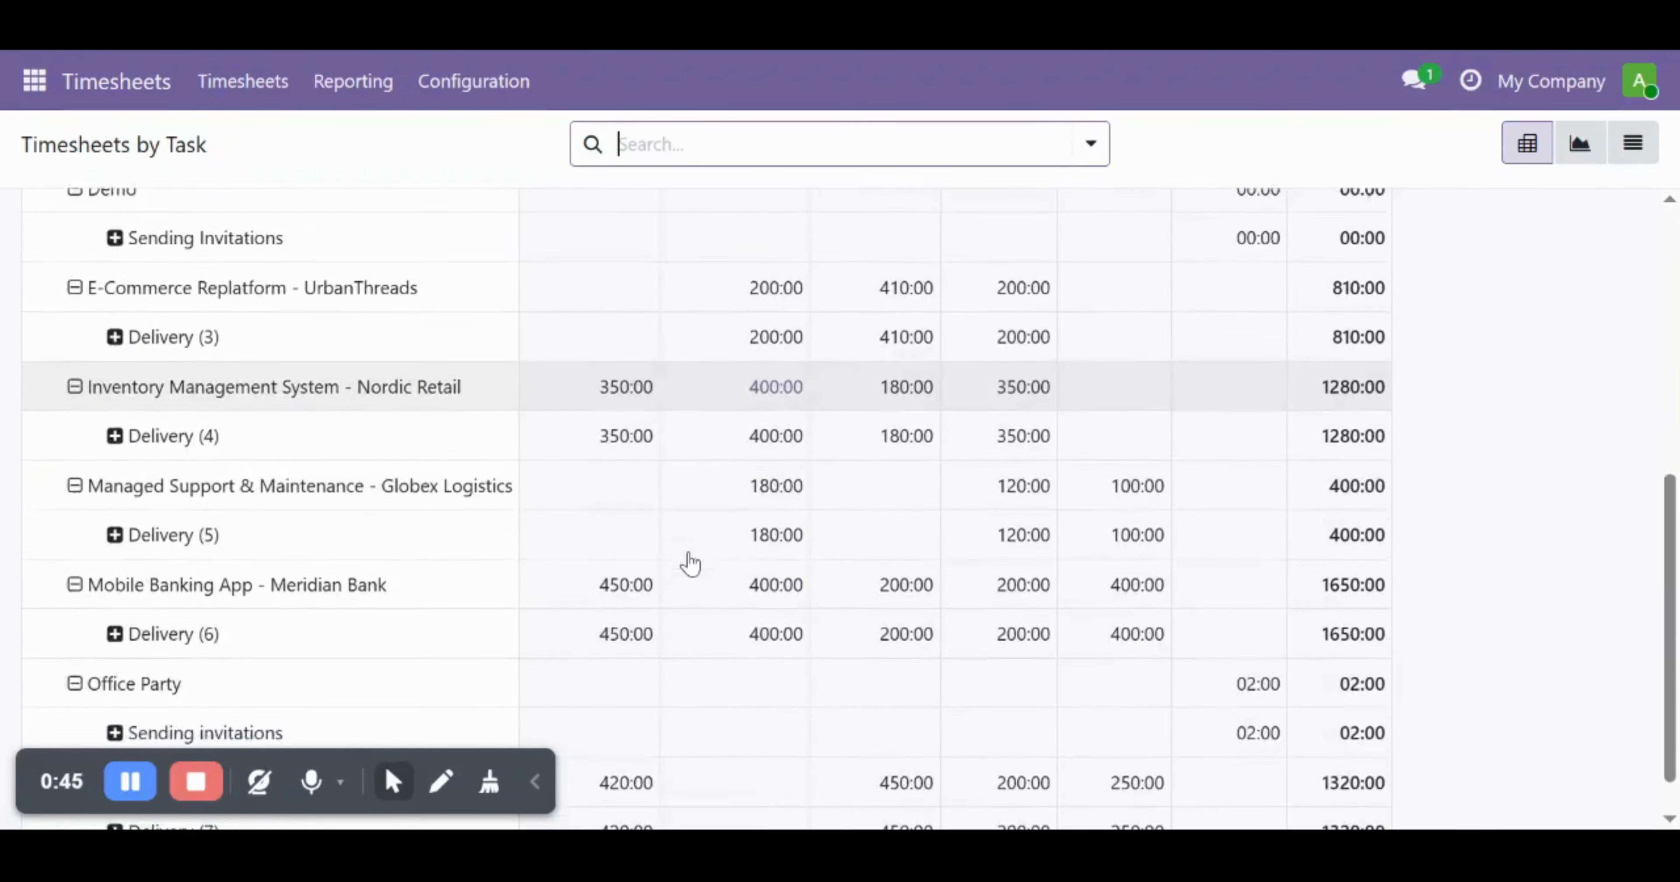
{"action": "scroll", "coordinate": [690, 562], "scroll_direction": "up", "scroll_amount": 7}
{"action": "scroll", "coordinate": [690, 562], "scroll_direction": "up", "scroll_amount": 2}
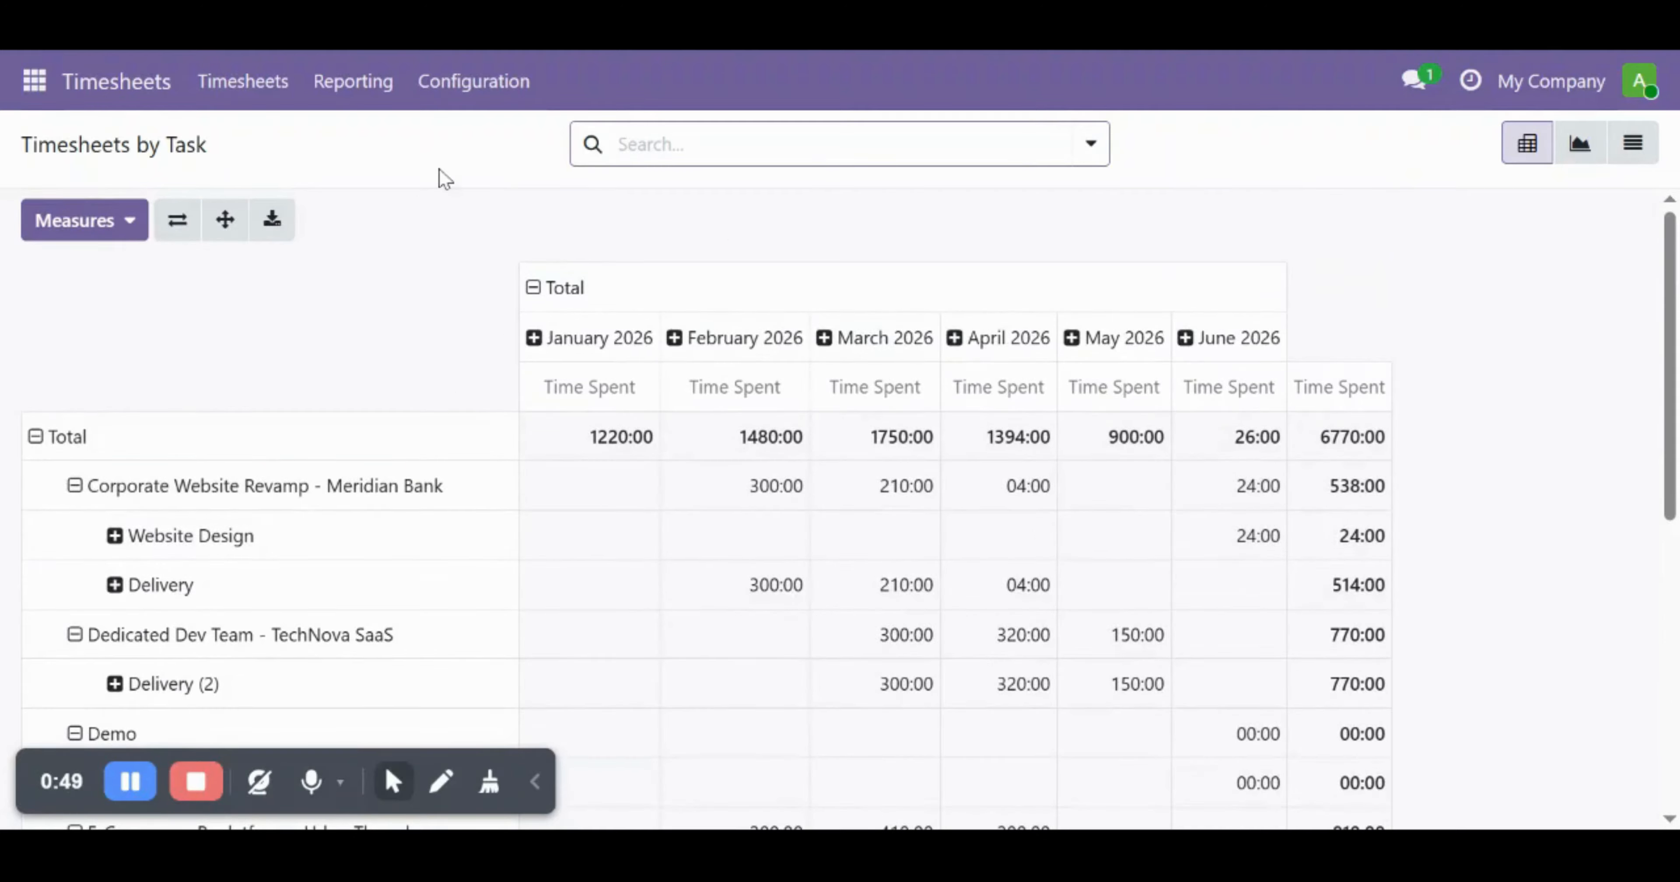
View the Timesheets settings, including the time encoding method and the timesheets control options.
{"action": "left_click", "coordinate": [469, 86]}
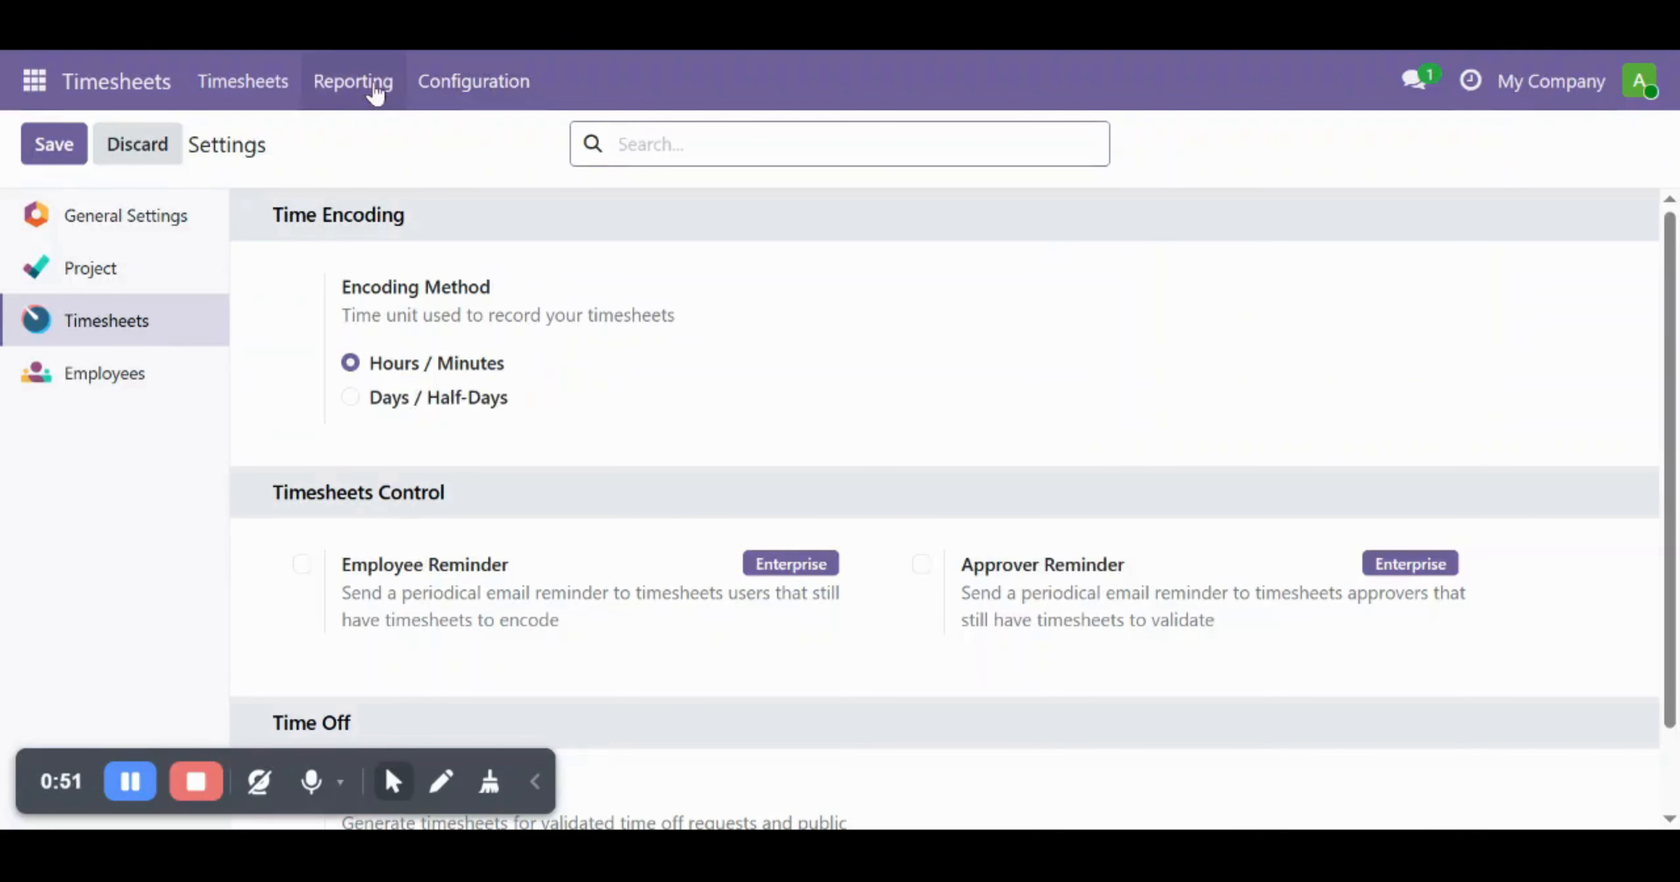
{"action": "left_click", "coordinate": [245, 82]}
{"action": "left_click", "coordinate": [353, 81]}
View the current user's own timesheet entries and the list of all employees' timesheets.
{"action": "left_click", "coordinate": [243, 81]}
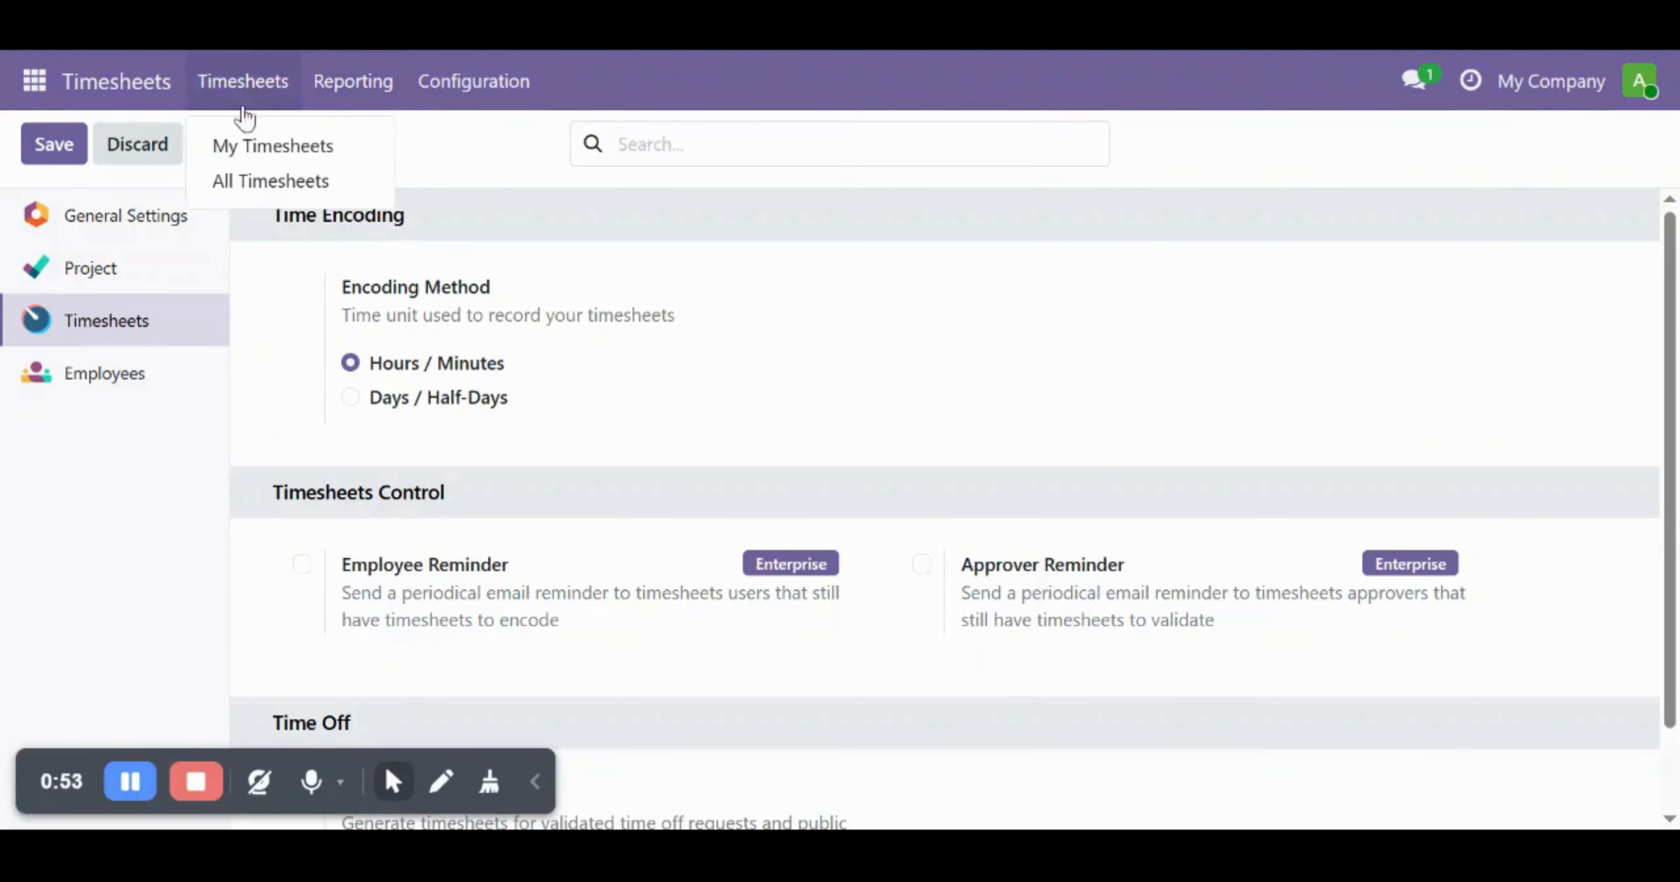
{"action": "left_click", "coordinate": [224, 143]}
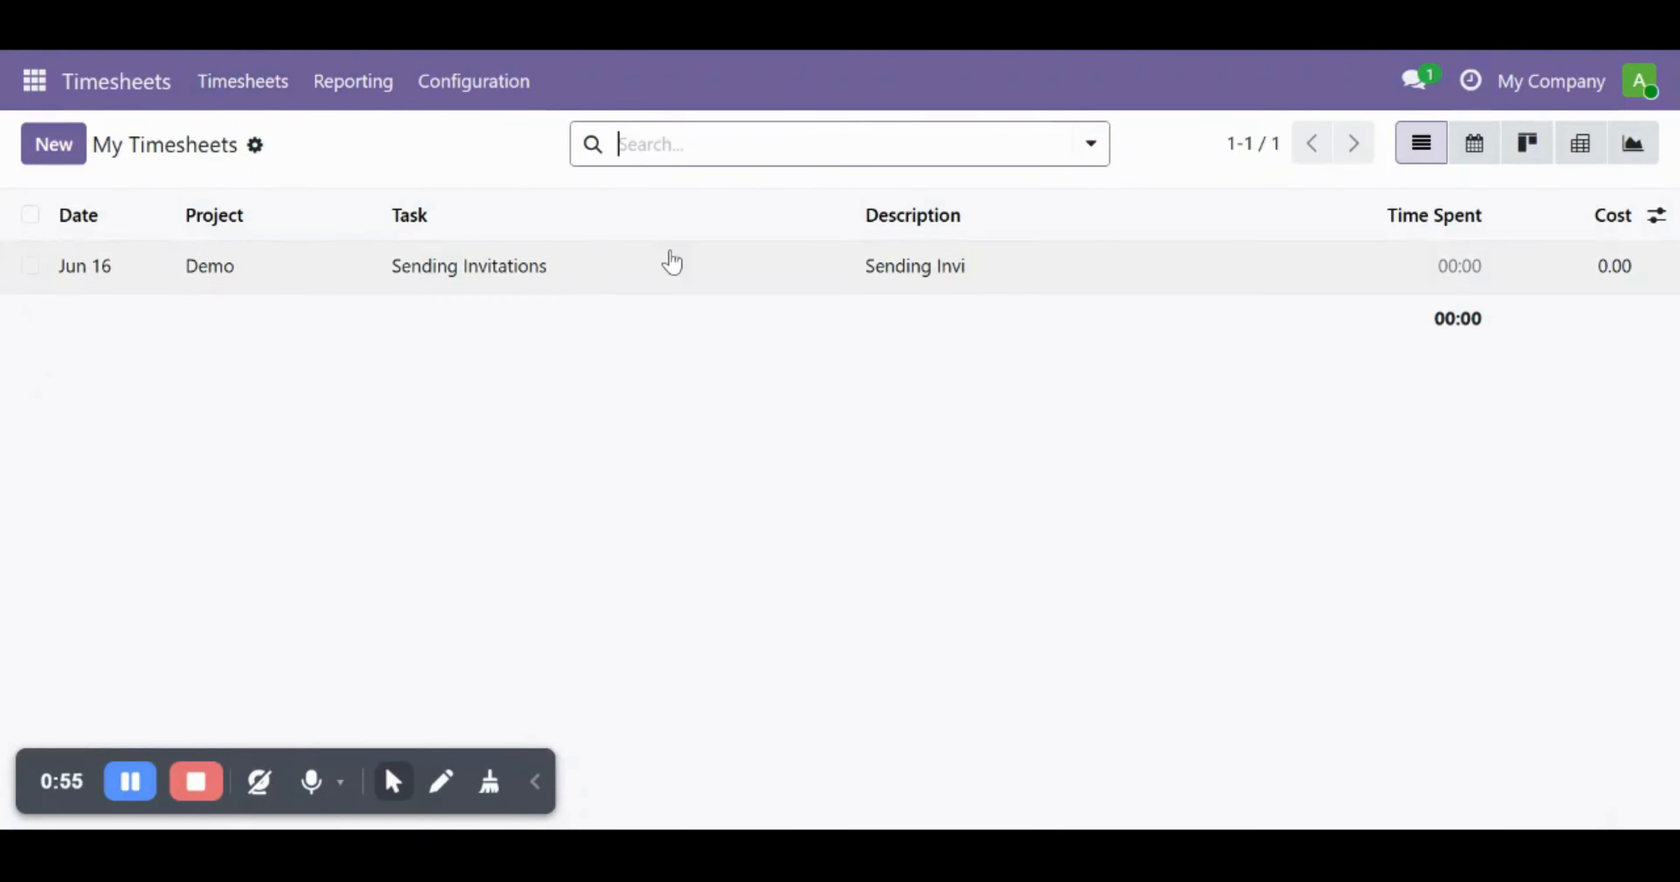
{"action": "left_click", "coordinate": [264, 65]}
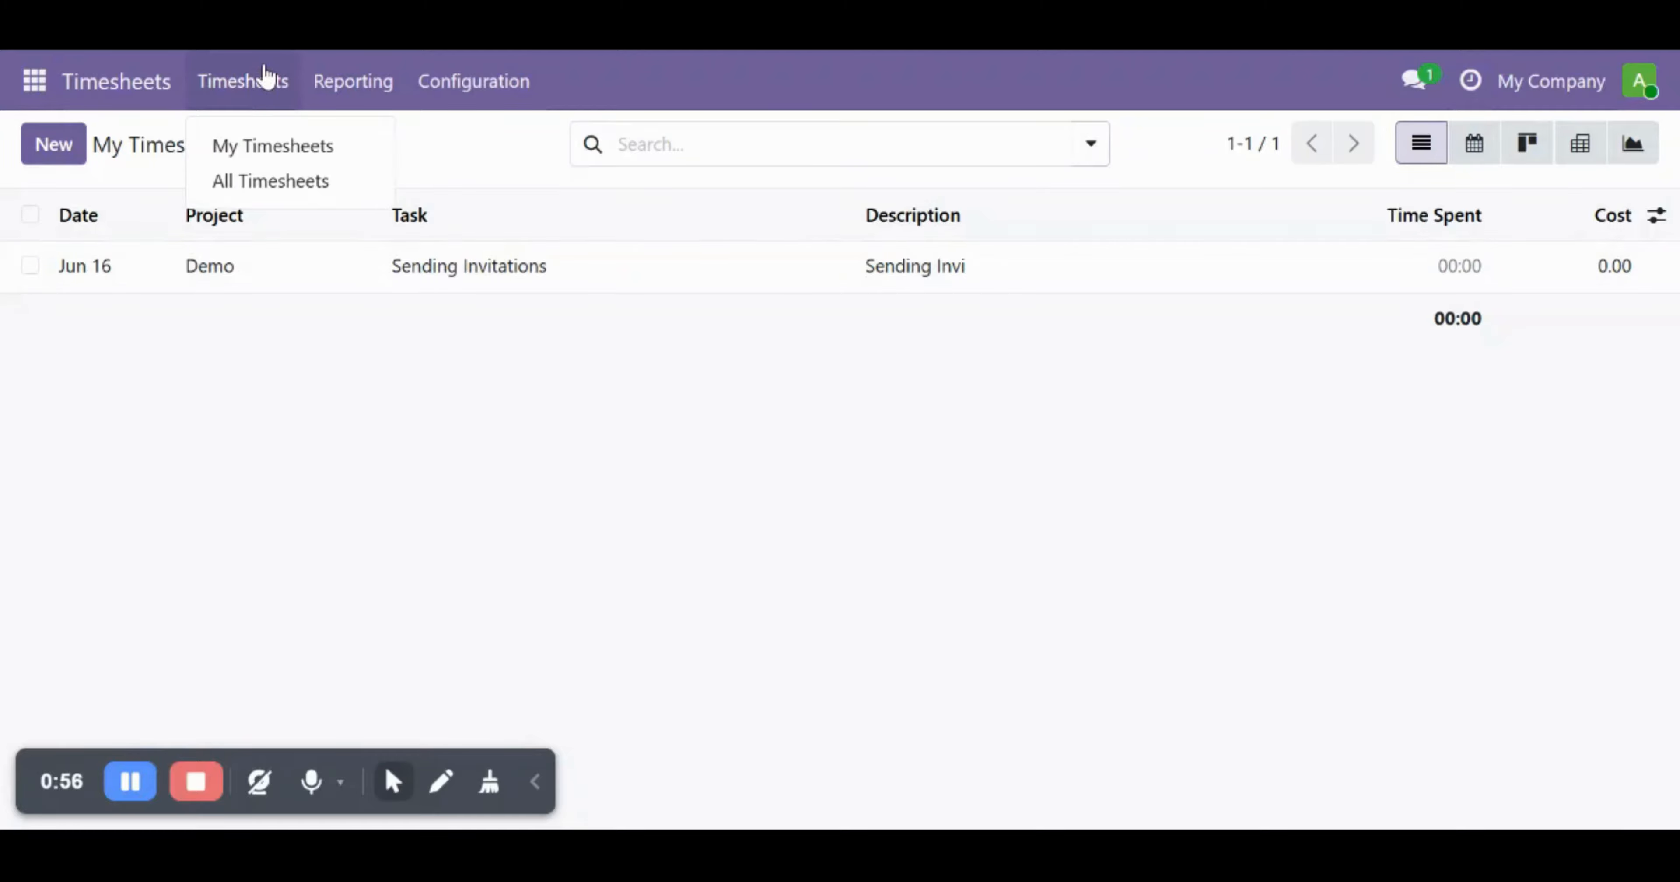
{"action": "left_click", "coordinate": [271, 186]}
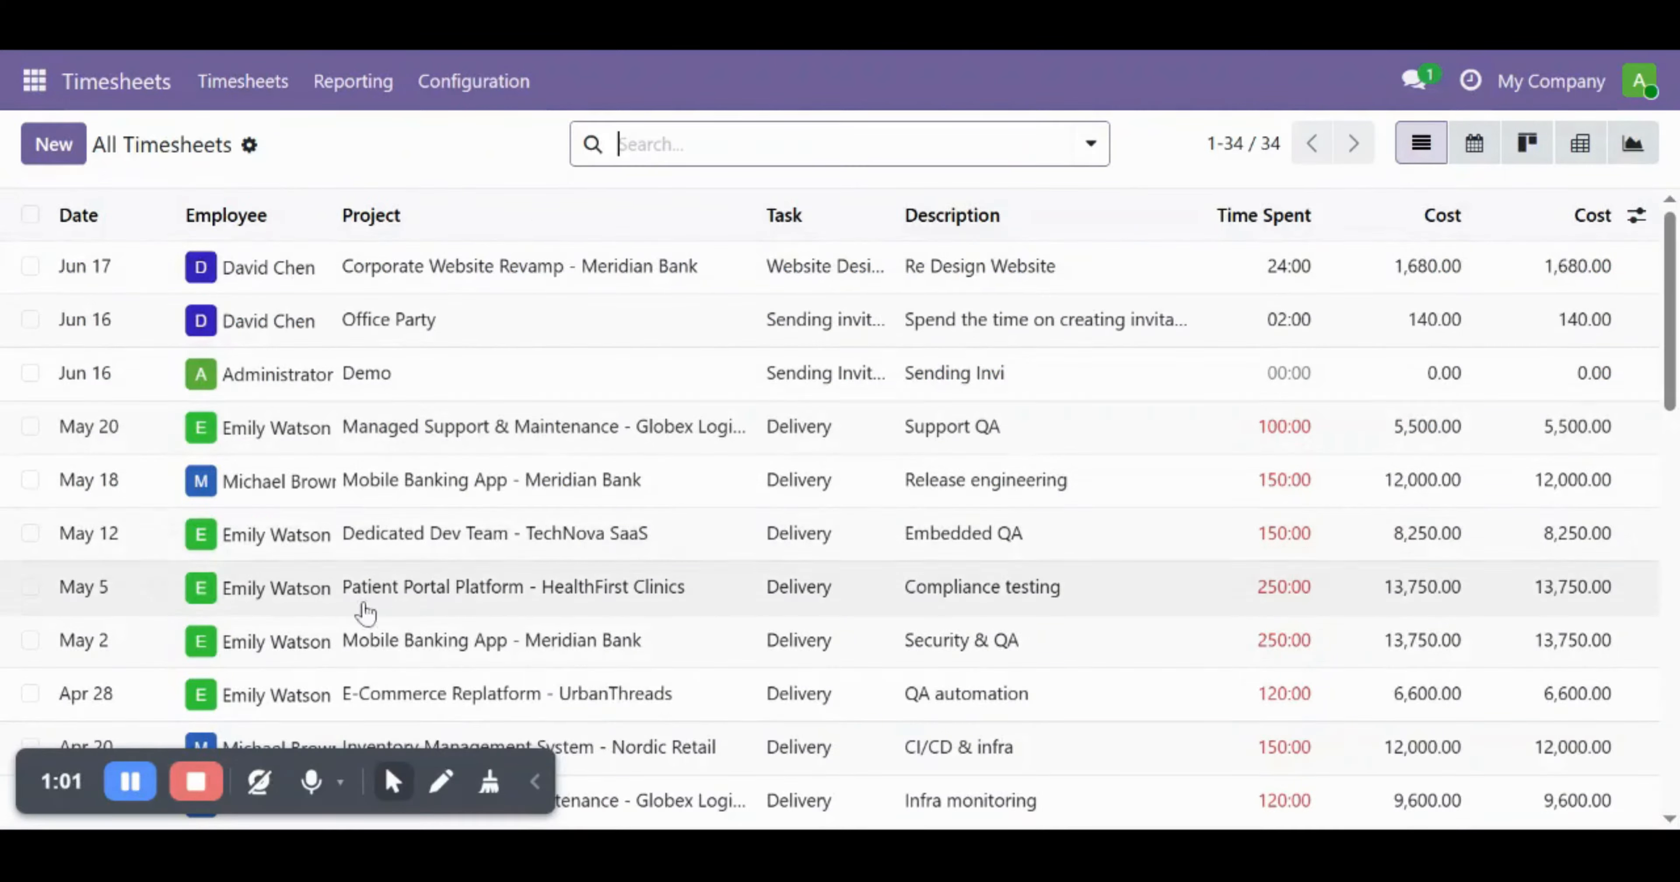
View the project overview in the Dashboards app and open the Project app's own dashboard.
{"action": "left_click", "coordinate": [25, 75]}
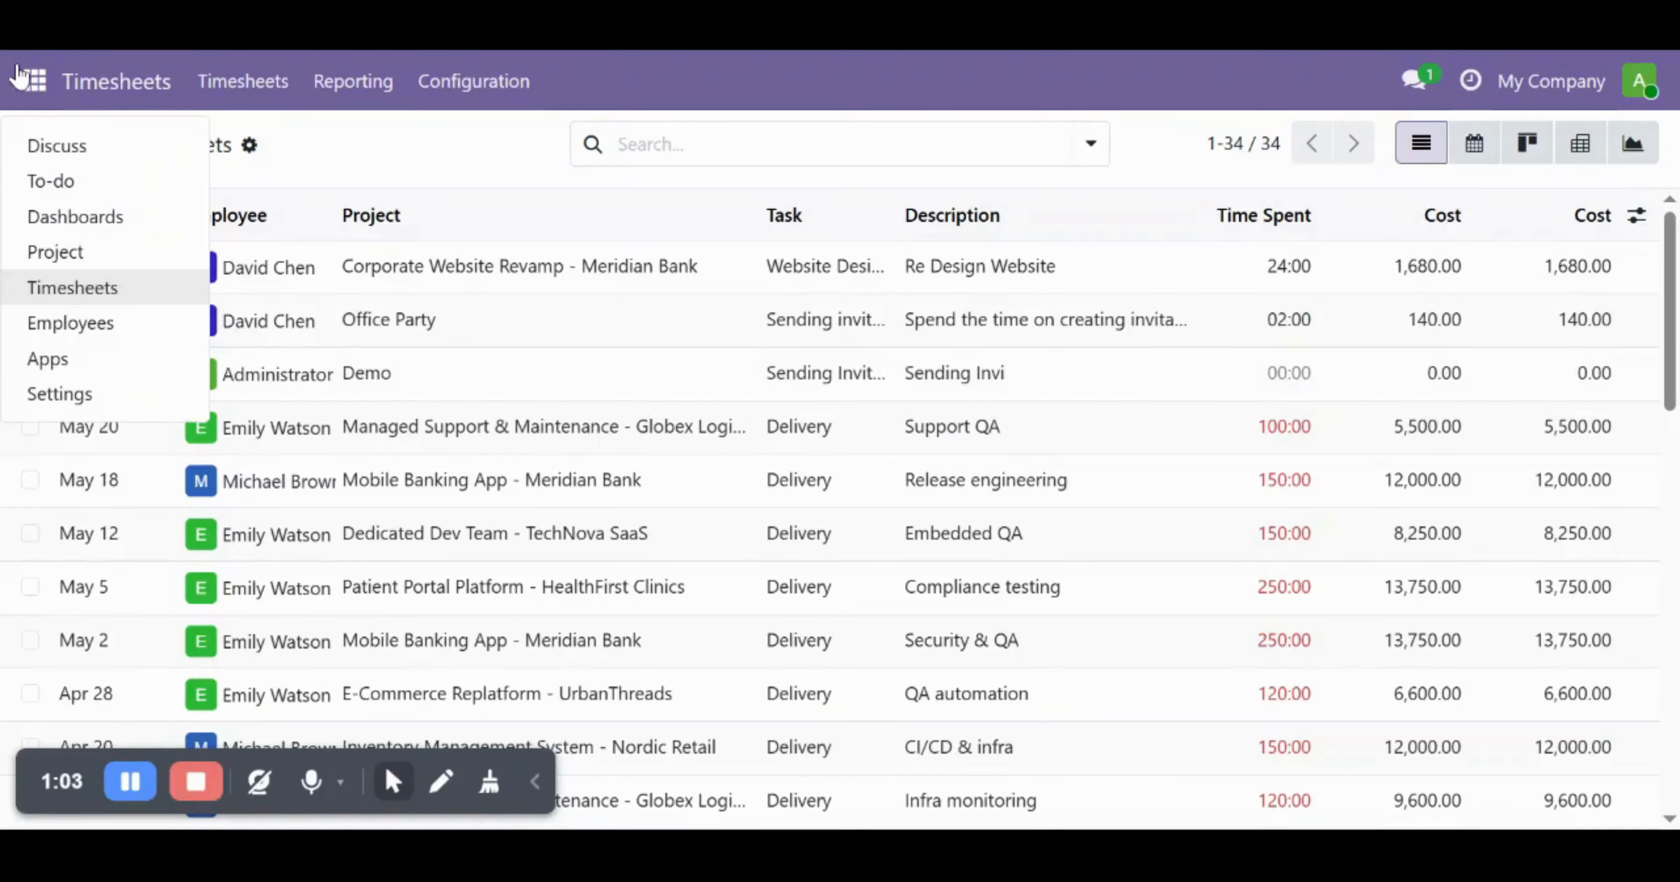
{"action": "left_click", "coordinate": [92, 219]}
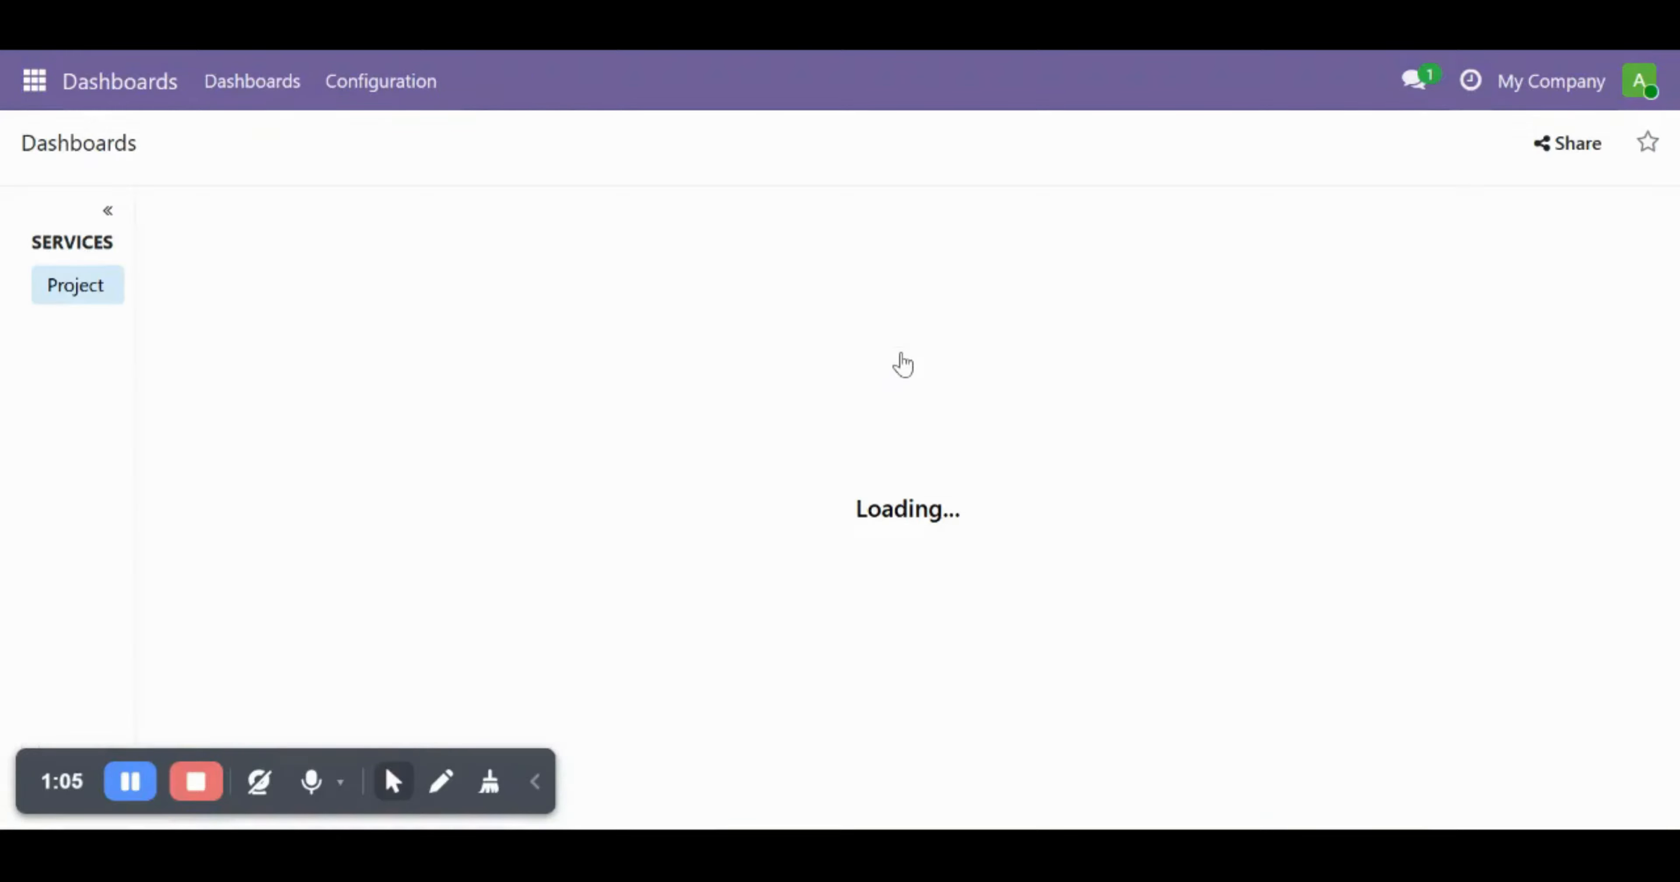
{"action": "left_click", "coordinate": [171, 90]}
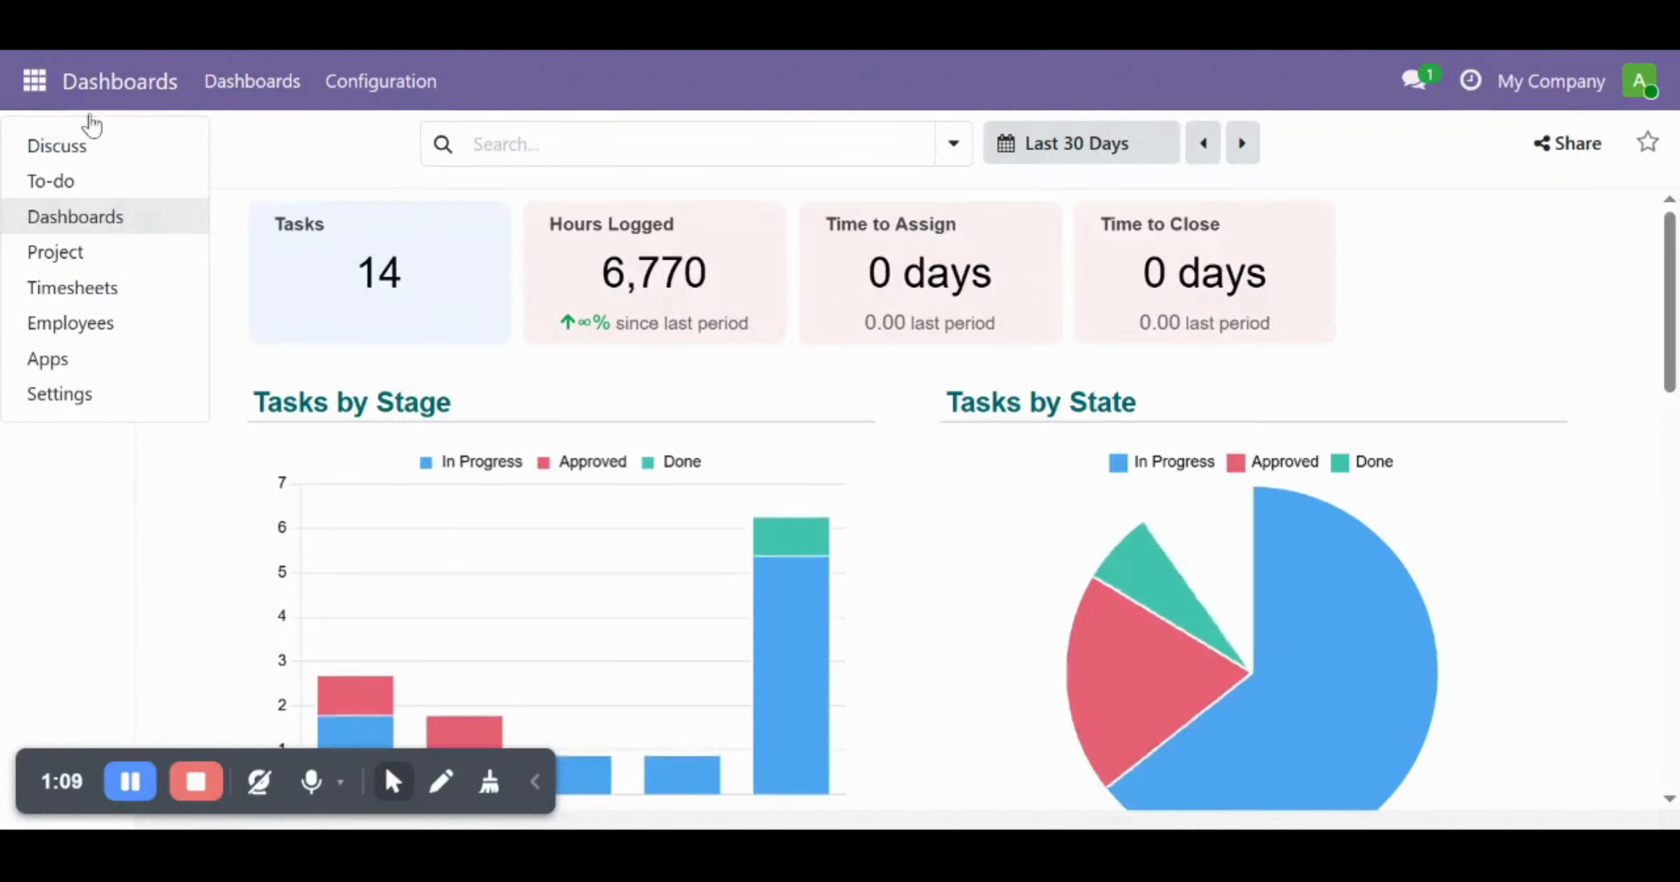
{"action": "left_click", "coordinate": [116, 259]}
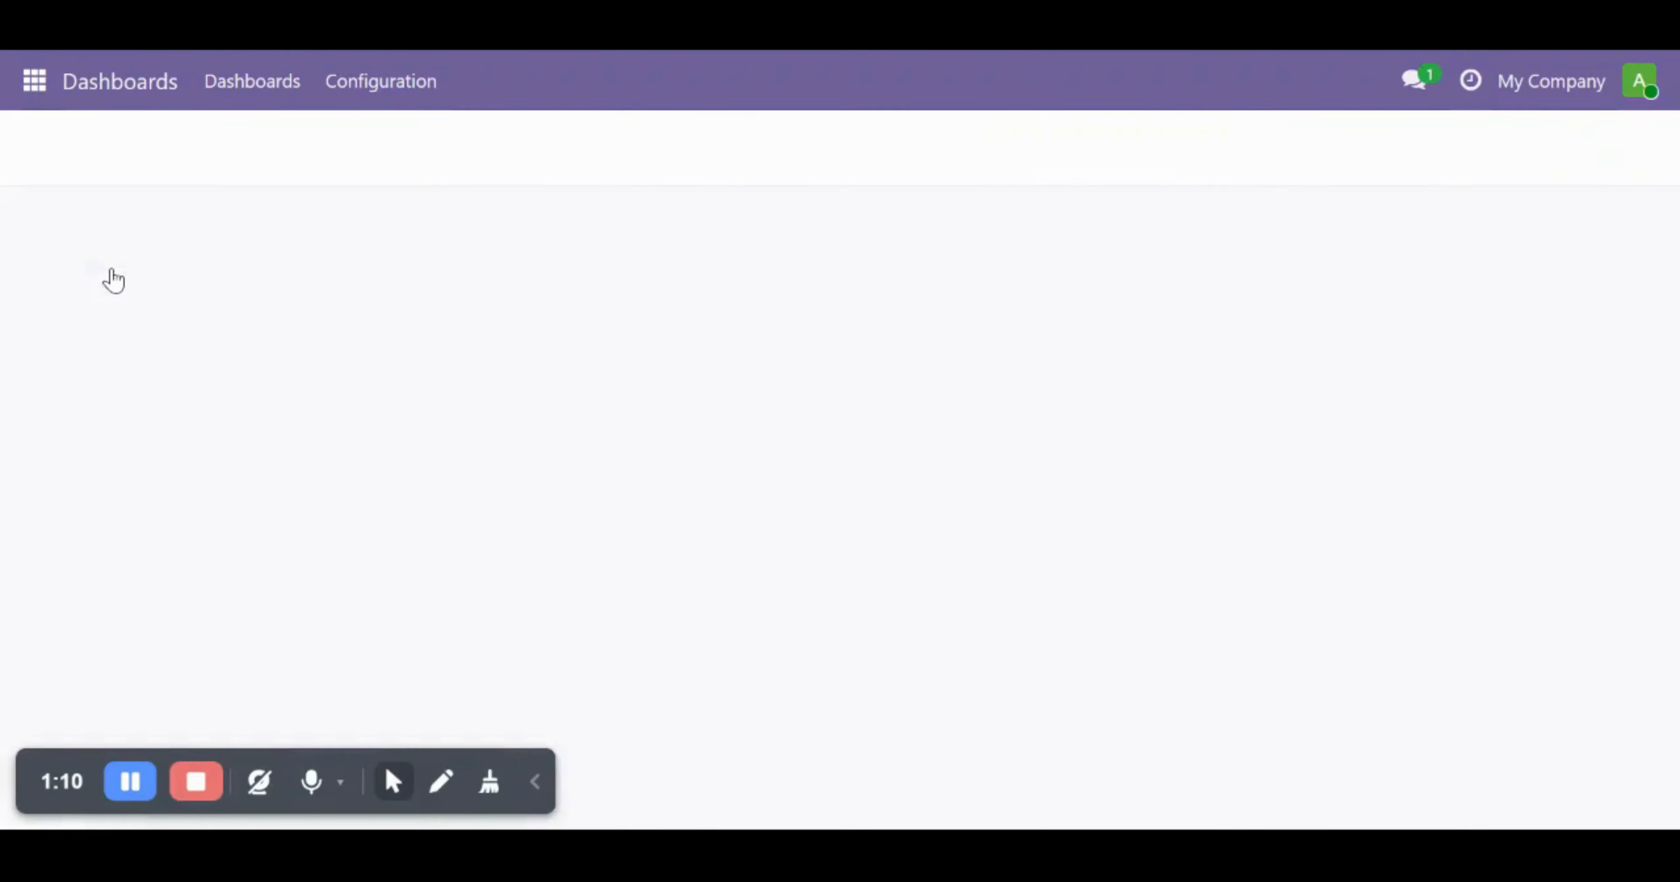
{"action": "left_click", "coordinate": [287, 81]}
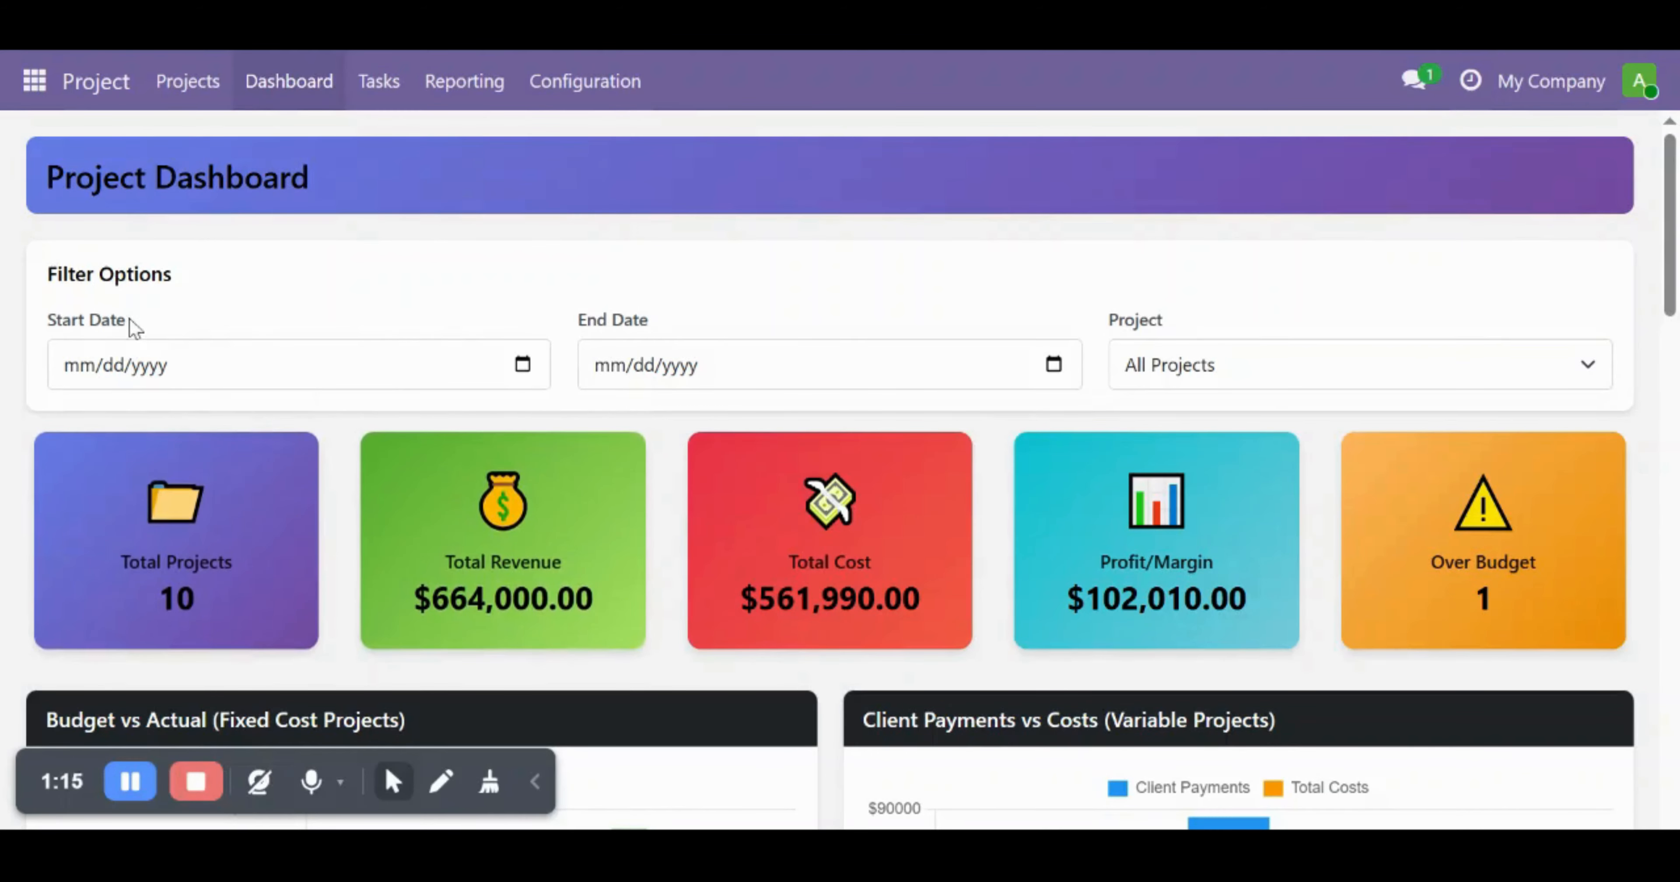
Filter the project dashboard to 06/15/2026 through 06/30/2026 and the Corporate Website Revamp - Meridian Bank project.
{"action": "left_click_drag", "start_coordinate": [56, 281], "coordinate": [221, 301]}
{"action": "left_click", "coordinate": [225, 301]}
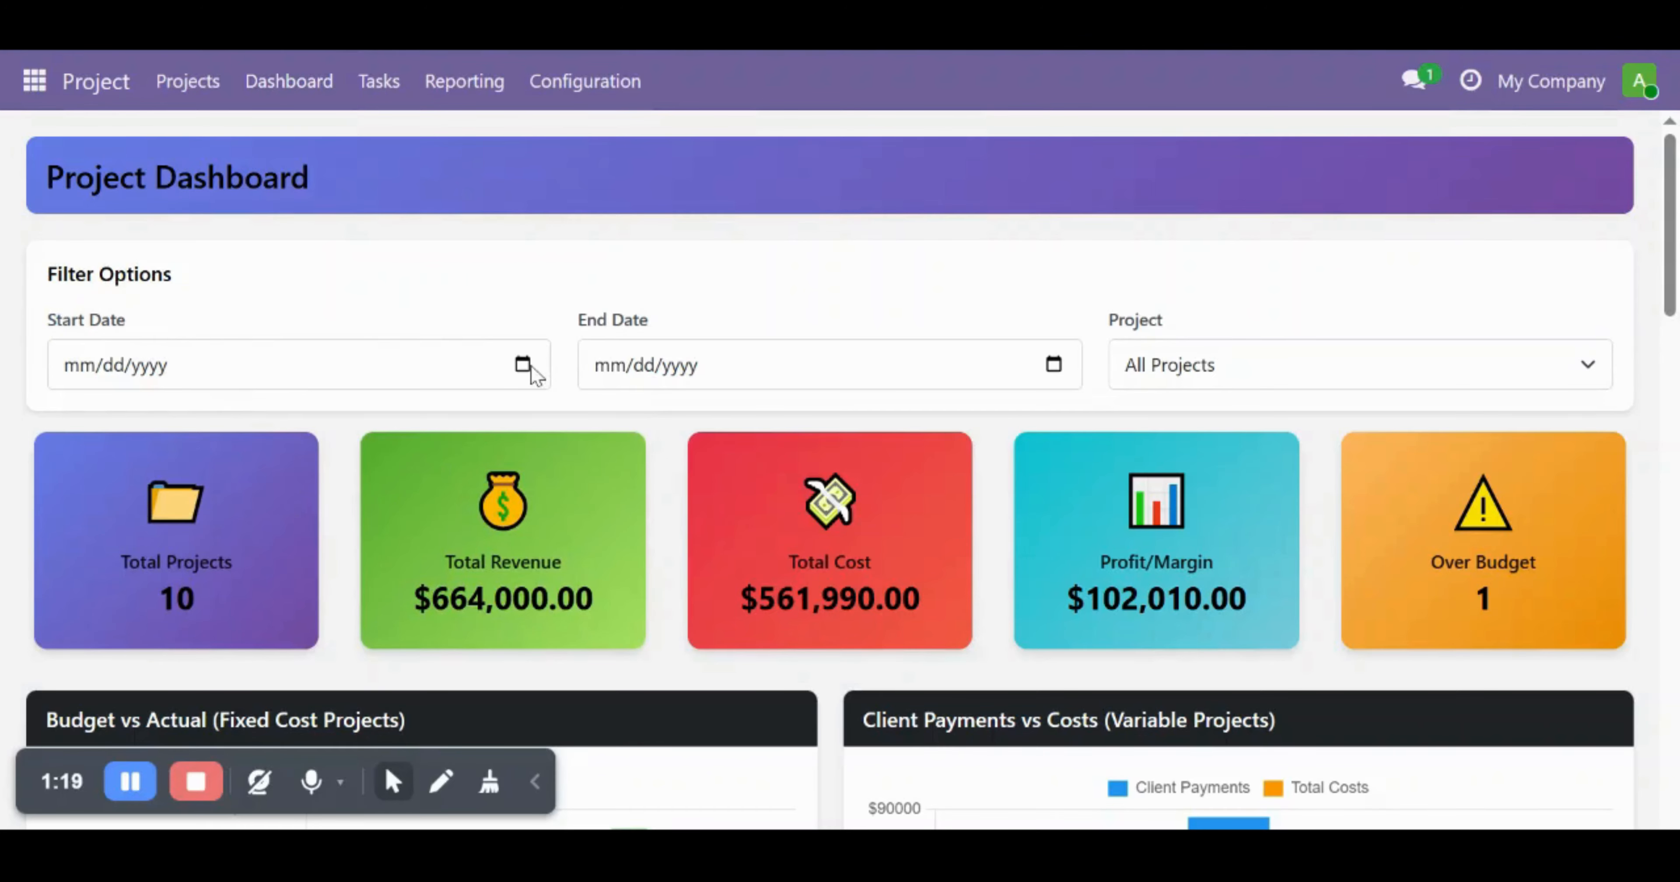
{"action": "left_click", "coordinate": [121, 574]}
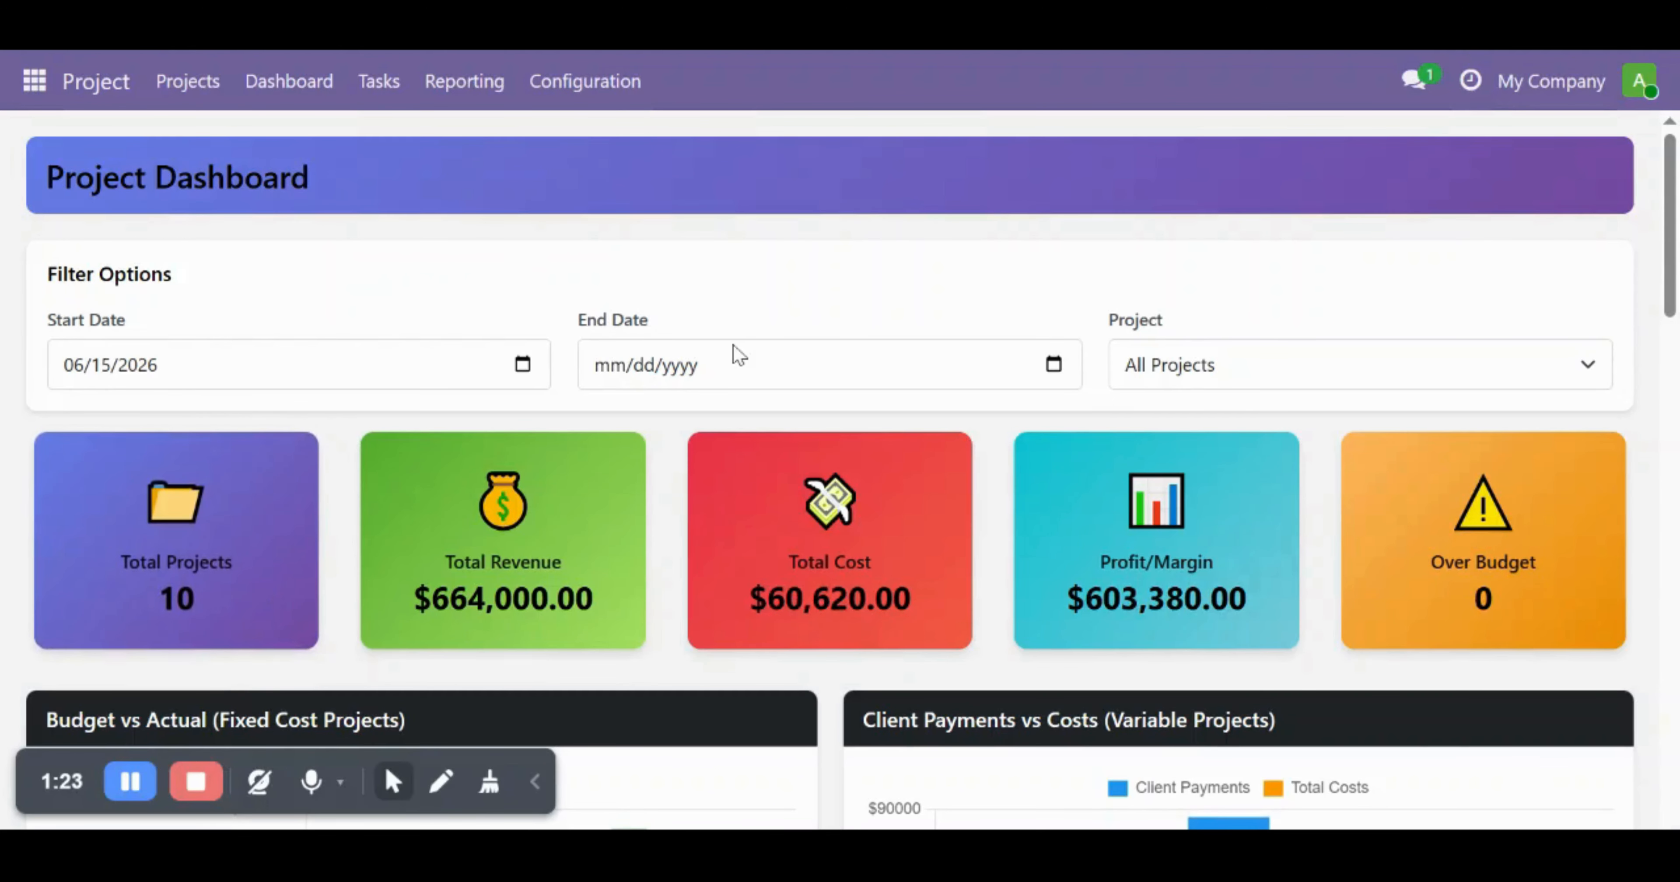
{"action": "left_click", "coordinate": [749, 357]}
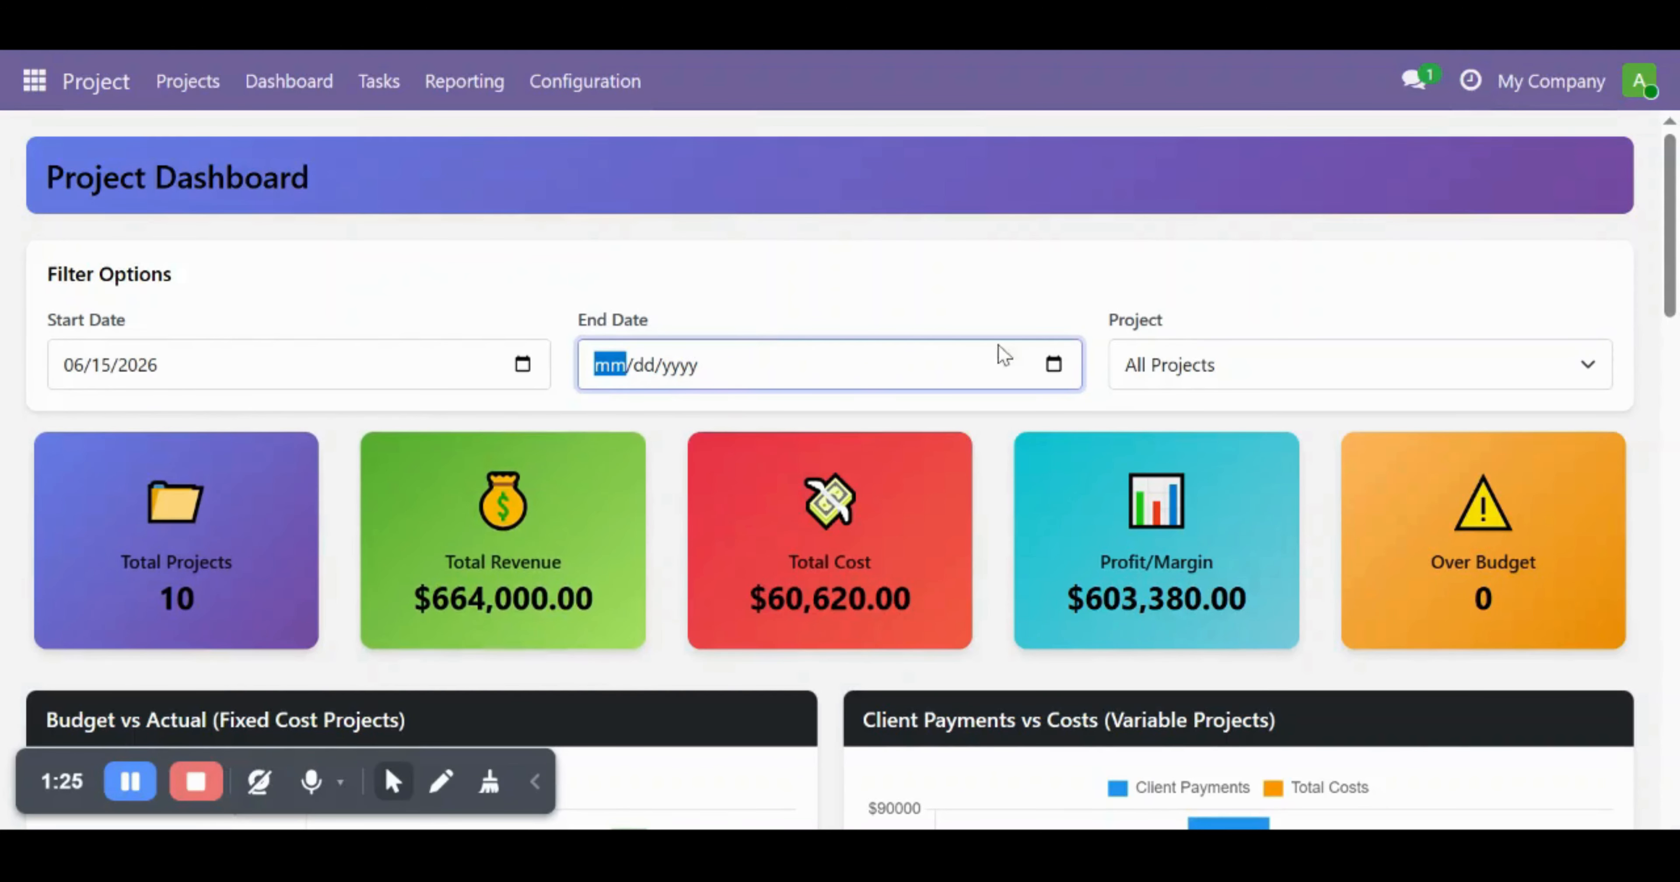
{"action": "left_click", "coordinate": [1054, 364]}
{"action": "left_click", "coordinate": [693, 660]}
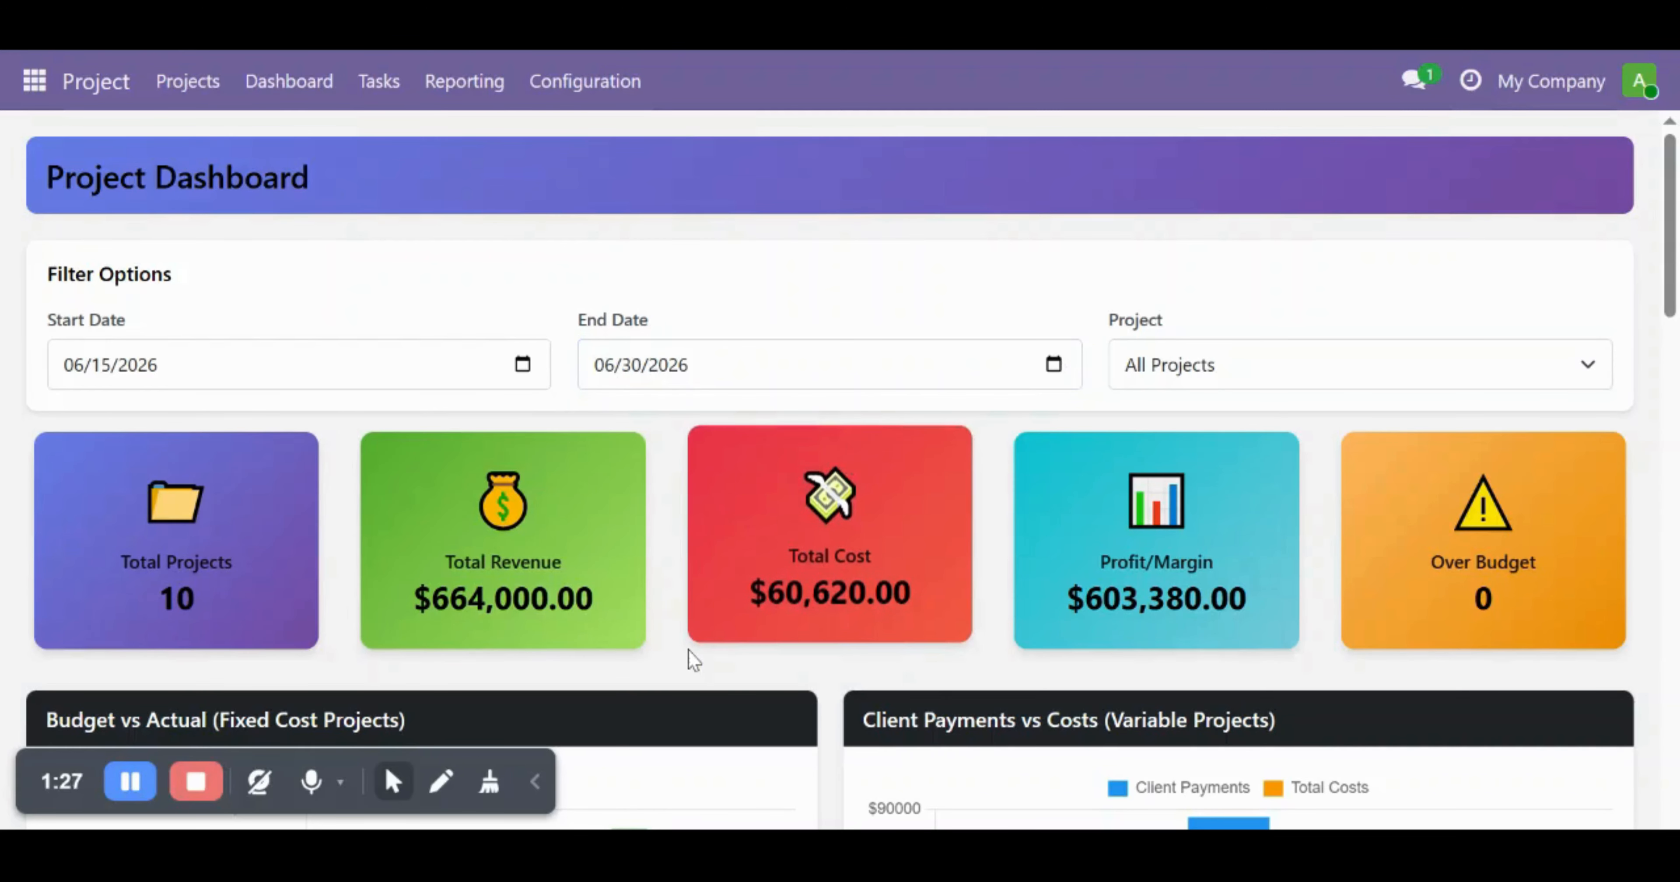
{"action": "left_click", "coordinate": [1280, 375]}
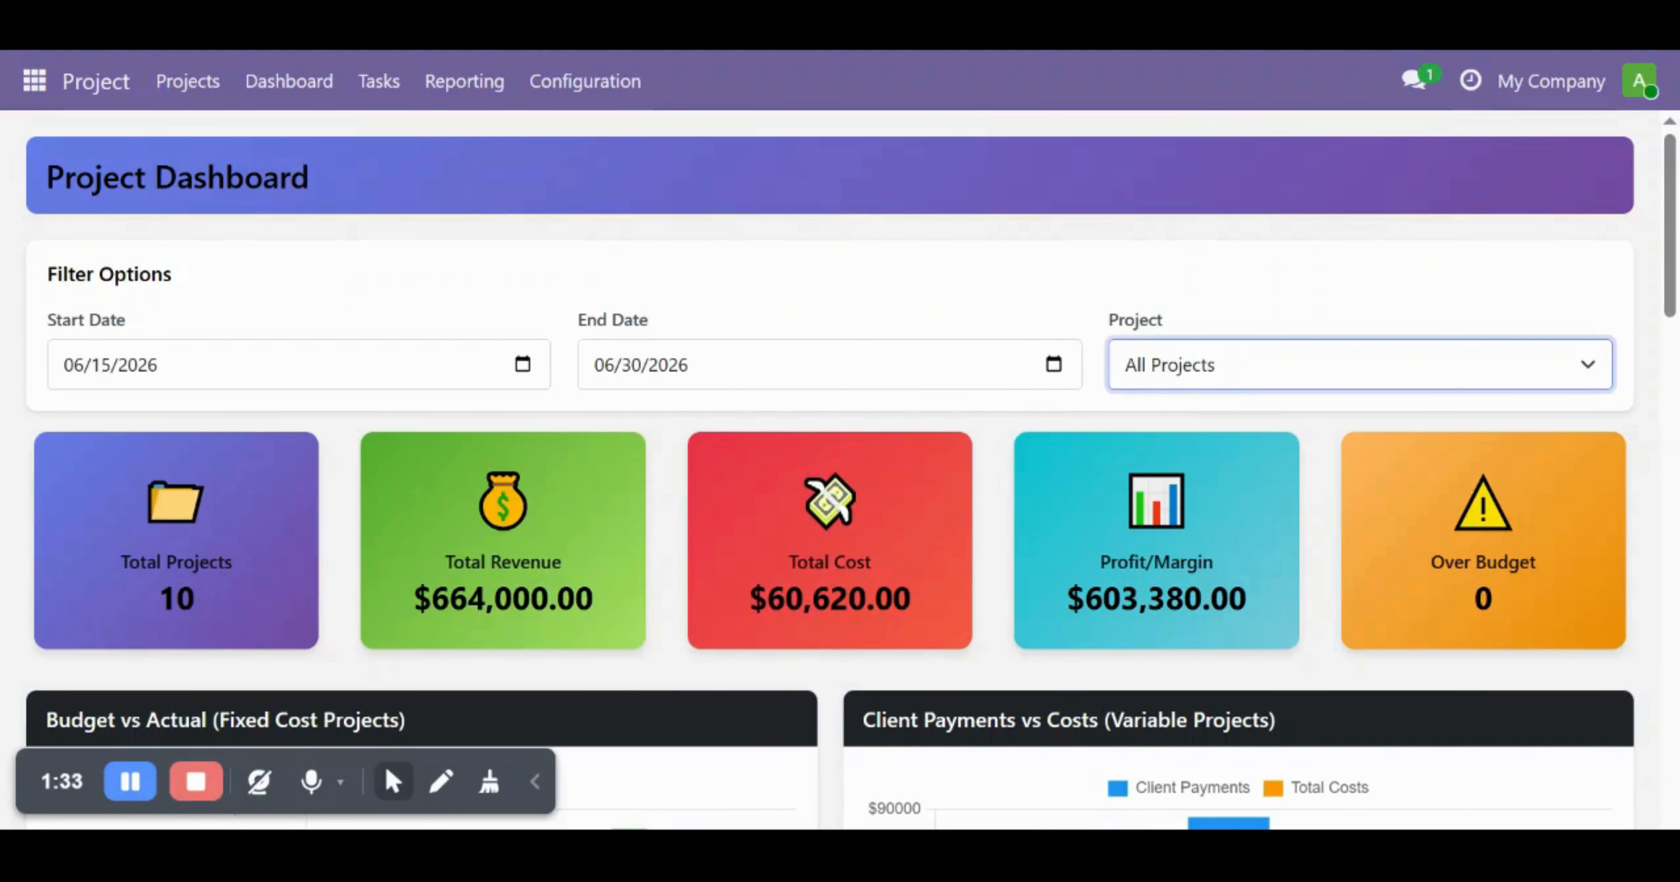
{"action": "left_click", "coordinate": [1222, 483]}
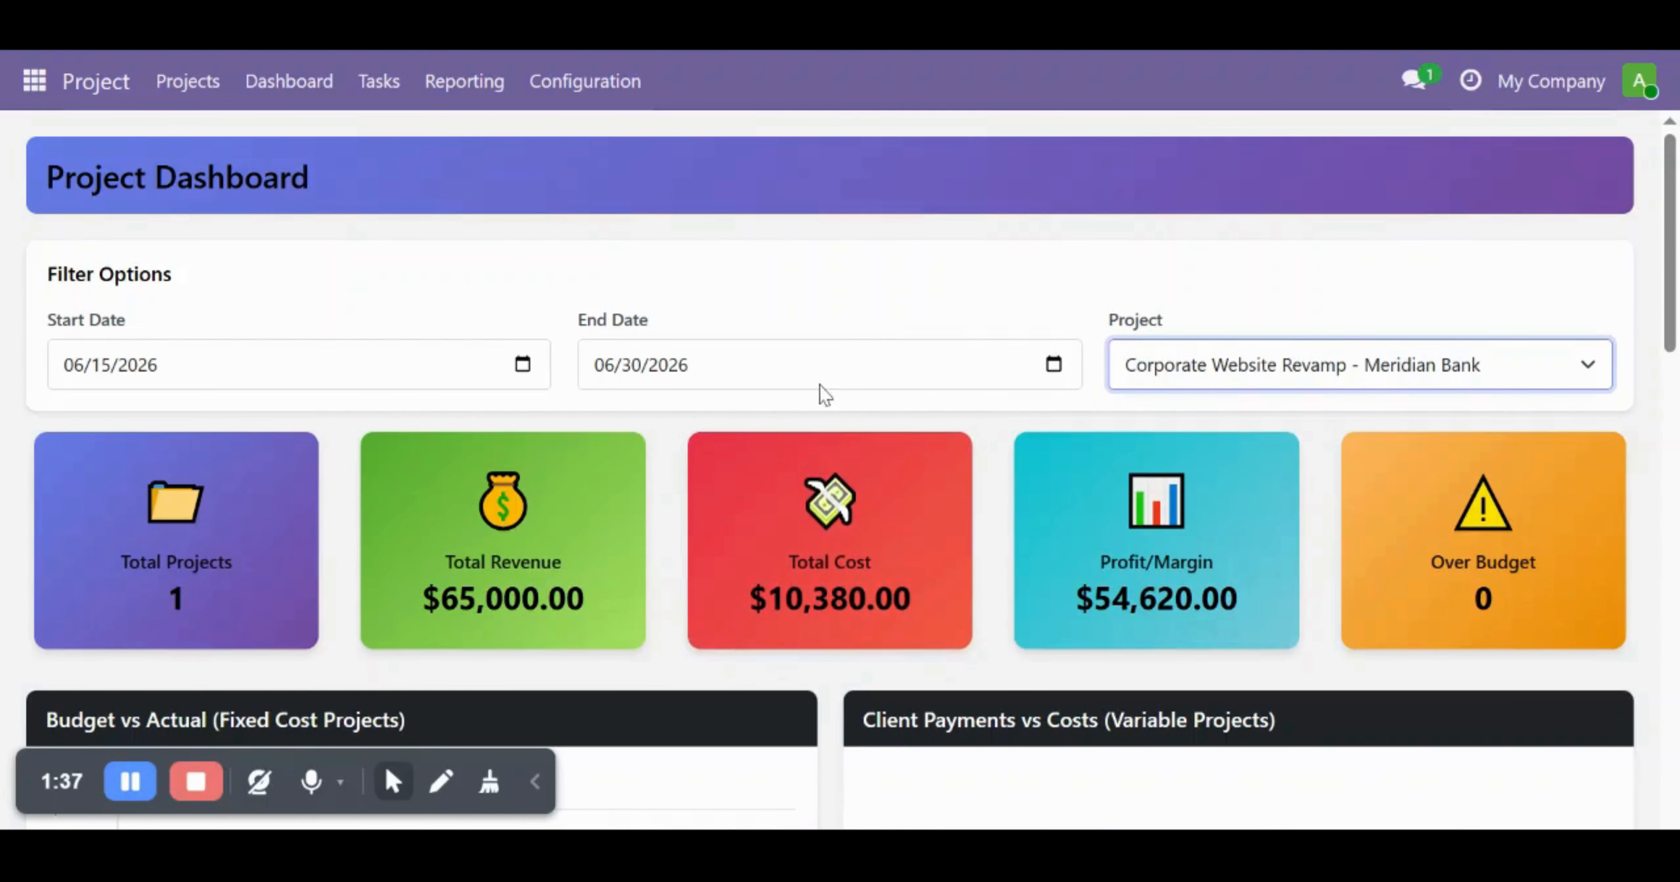
Review the filtered project's total revenue, total cost, profit/margin and over-budget summary cards.
{"action": "scroll", "coordinate": [900, 432], "scroll_direction": "down", "scroll_amount": 3}
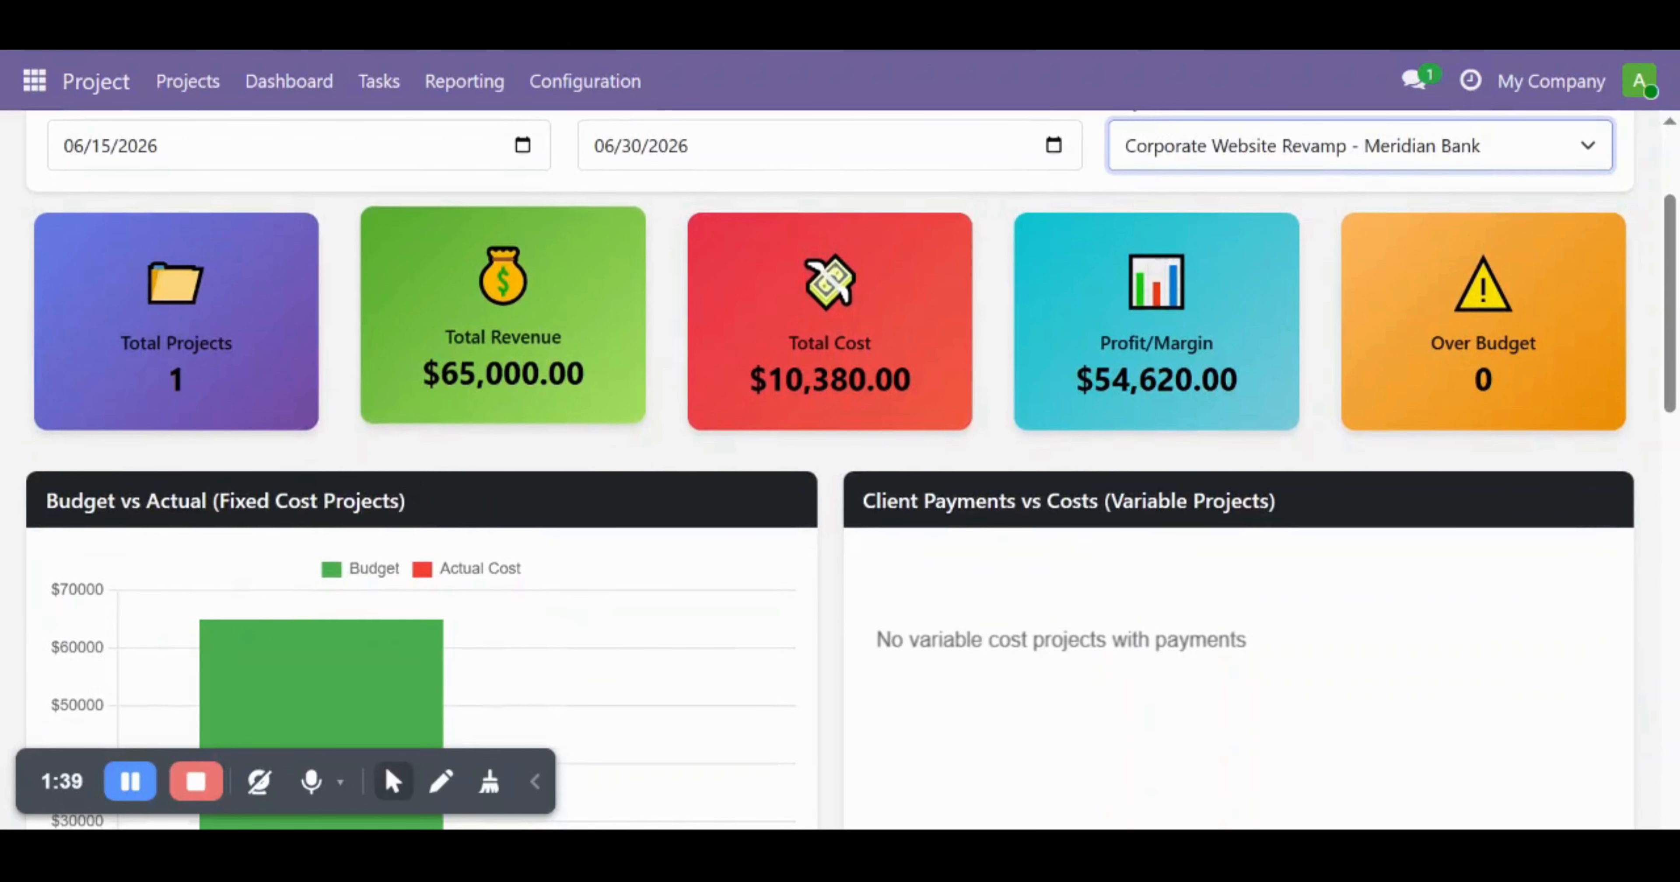
{"action": "left_click_drag", "start_coordinate": [423, 373], "coordinate": [637, 375]}
{"action": "left_click", "coordinate": [637, 375]}
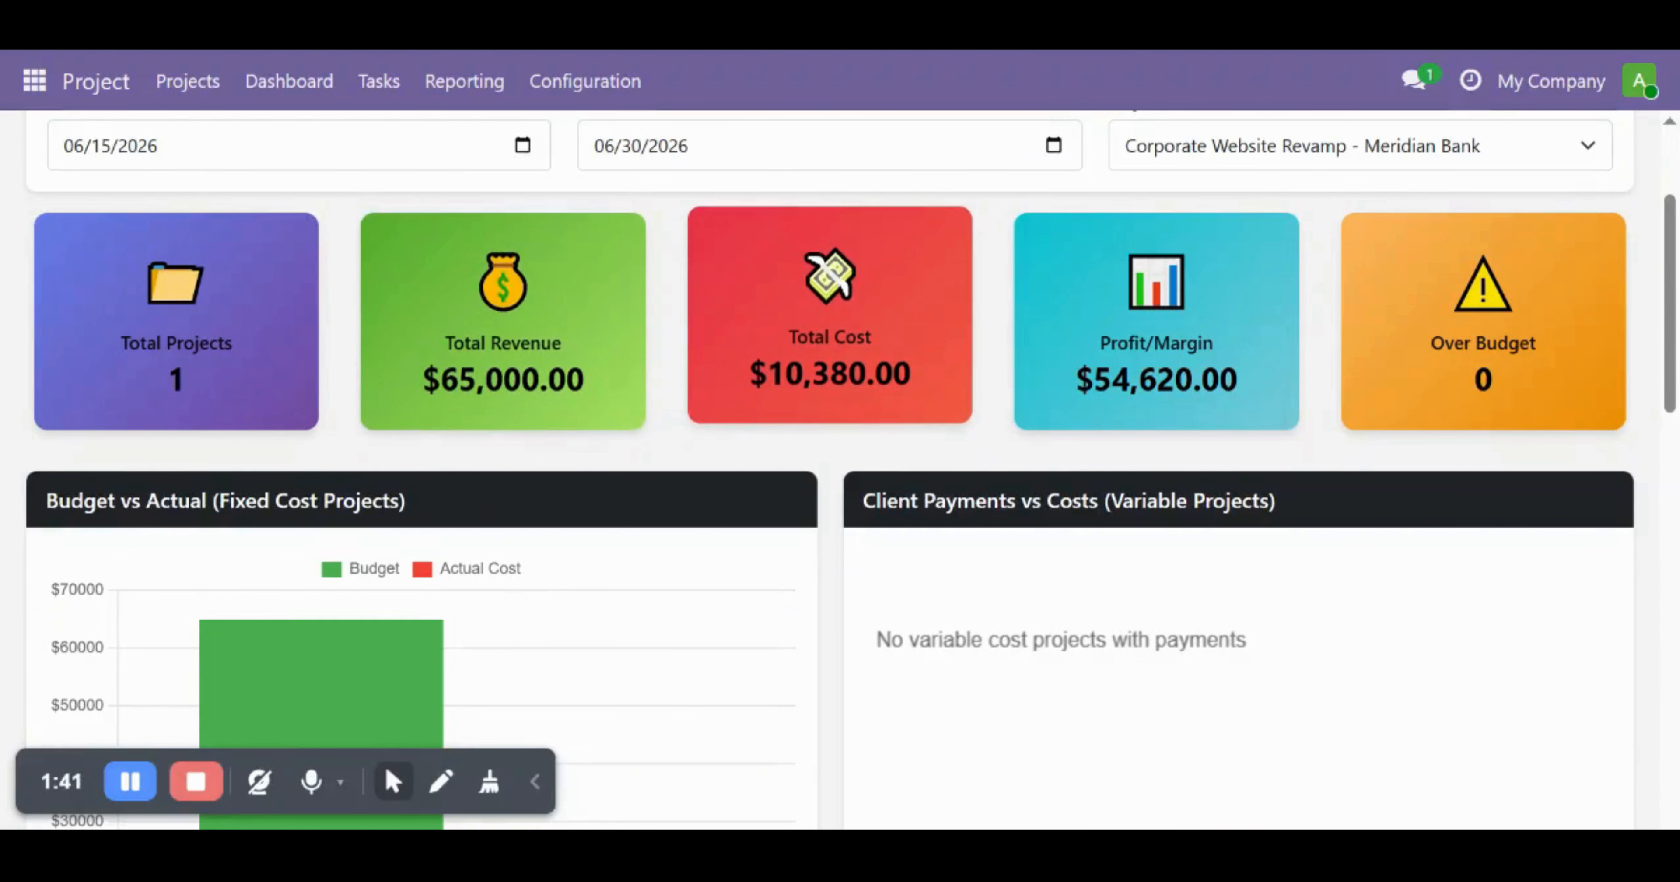
{"action": "left_click_drag", "start_coordinate": [748, 373], "coordinate": [945, 384]}
{"action": "left_click_drag", "start_coordinate": [1075, 375], "coordinate": [1327, 376]}
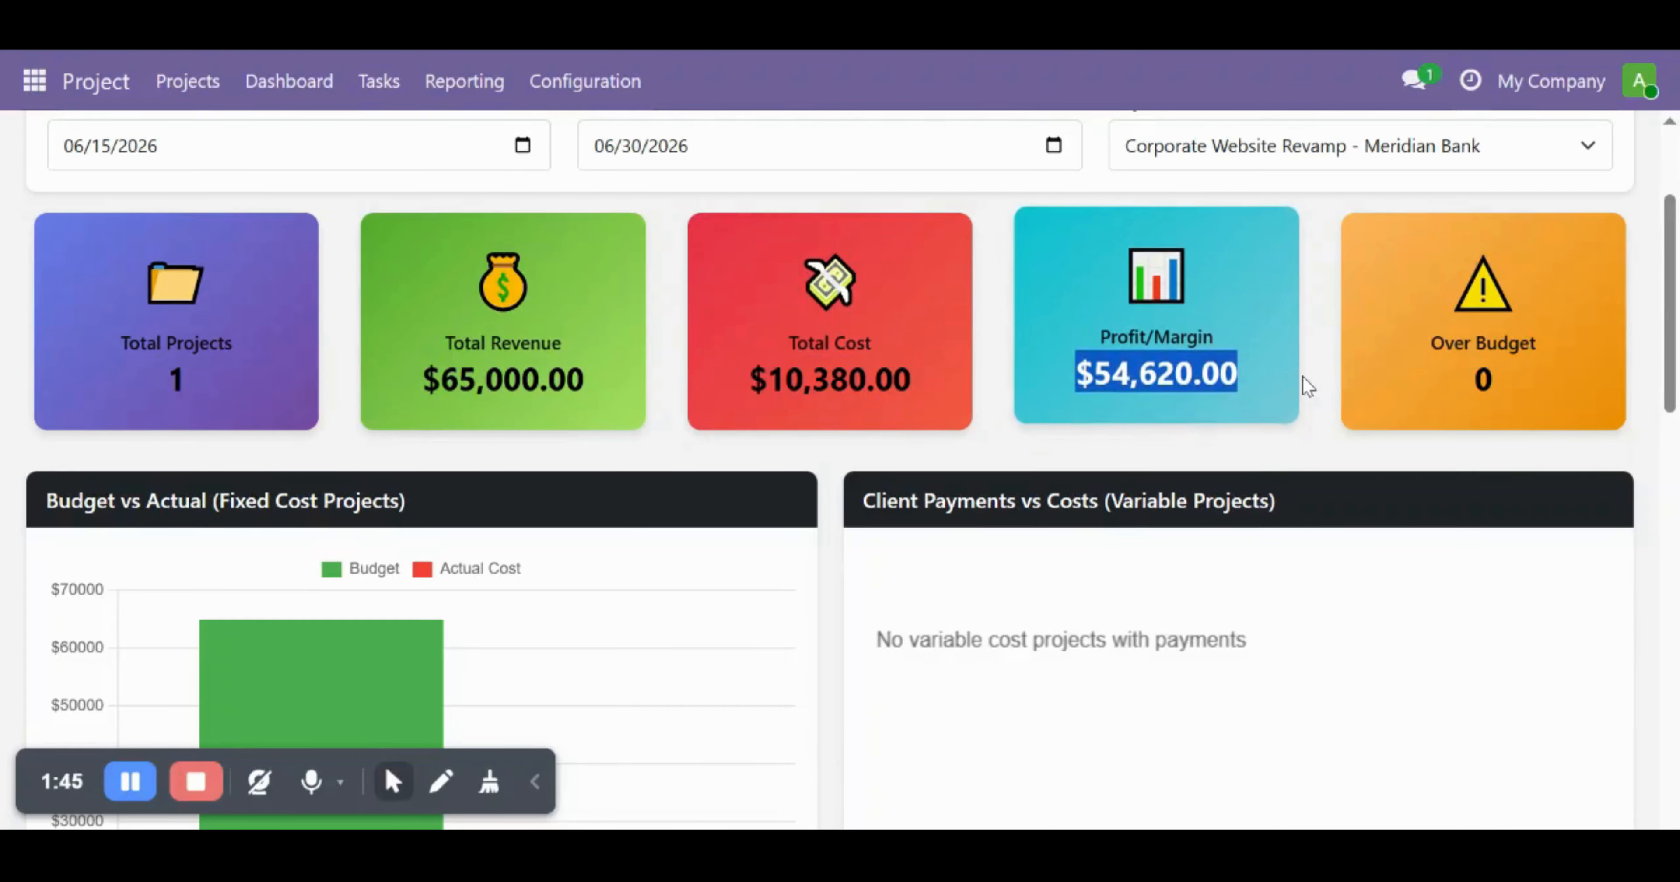
{"action": "left_click", "coordinate": [1187, 475]}
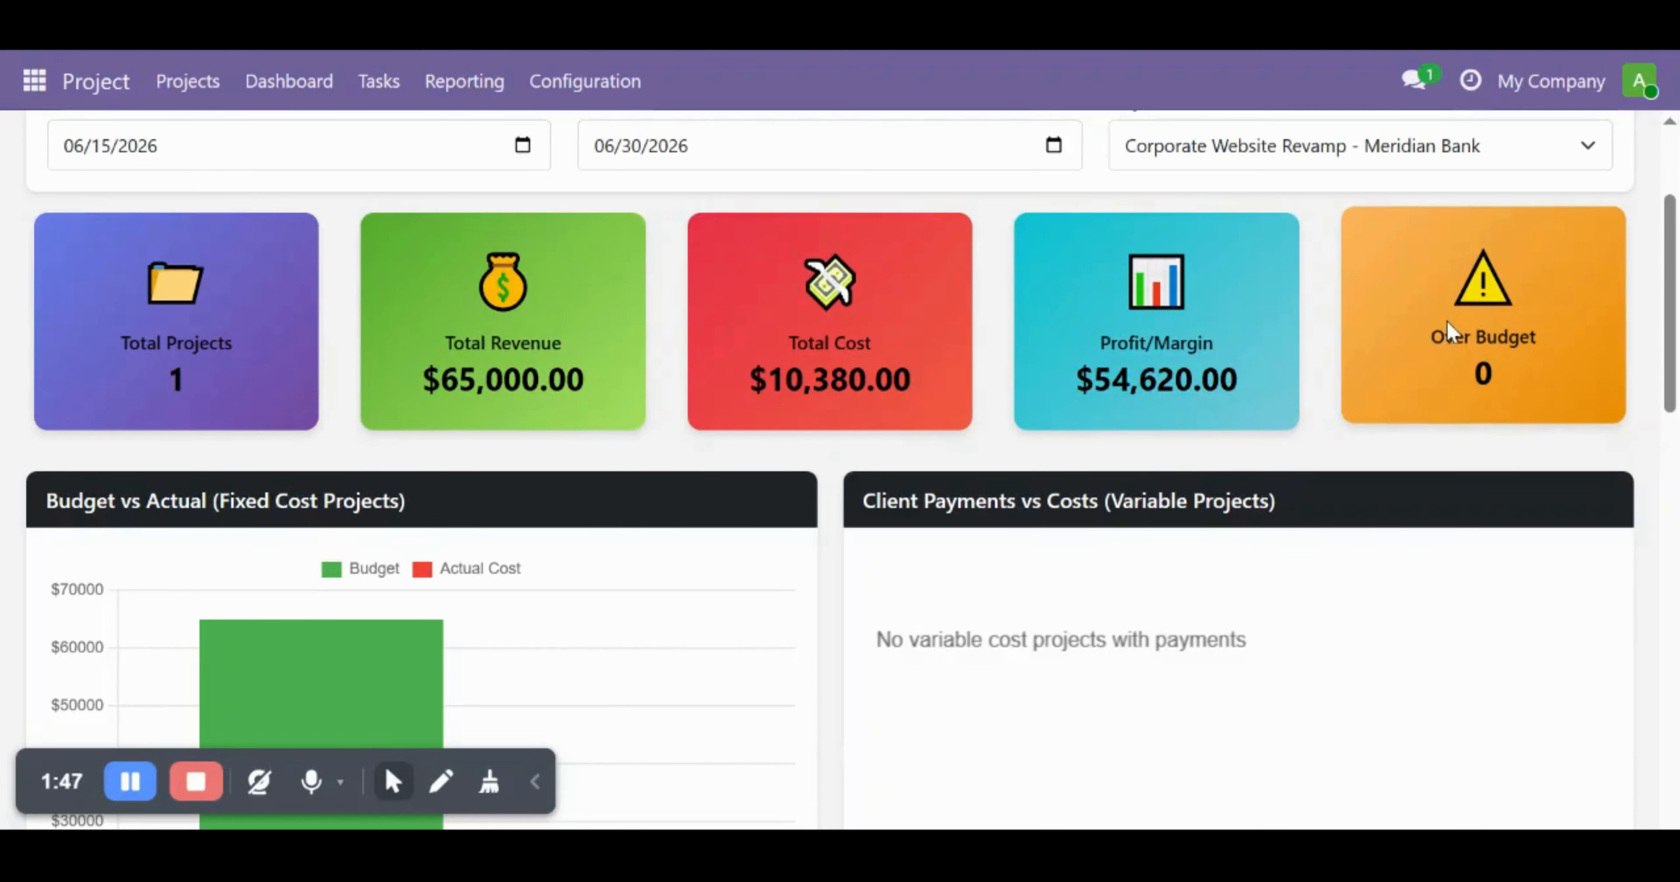
{"action": "left_click_drag", "start_coordinate": [1425, 339], "coordinate": [1556, 382]}
{"action": "left_click", "coordinate": [1556, 384]}
Examine the Budget vs Actual and Cost Analysis charts and the cost and revenue breakdowns below them.
{"action": "scroll", "coordinate": [1013, 460], "scroll_direction": "down", "scroll_amount": 15}
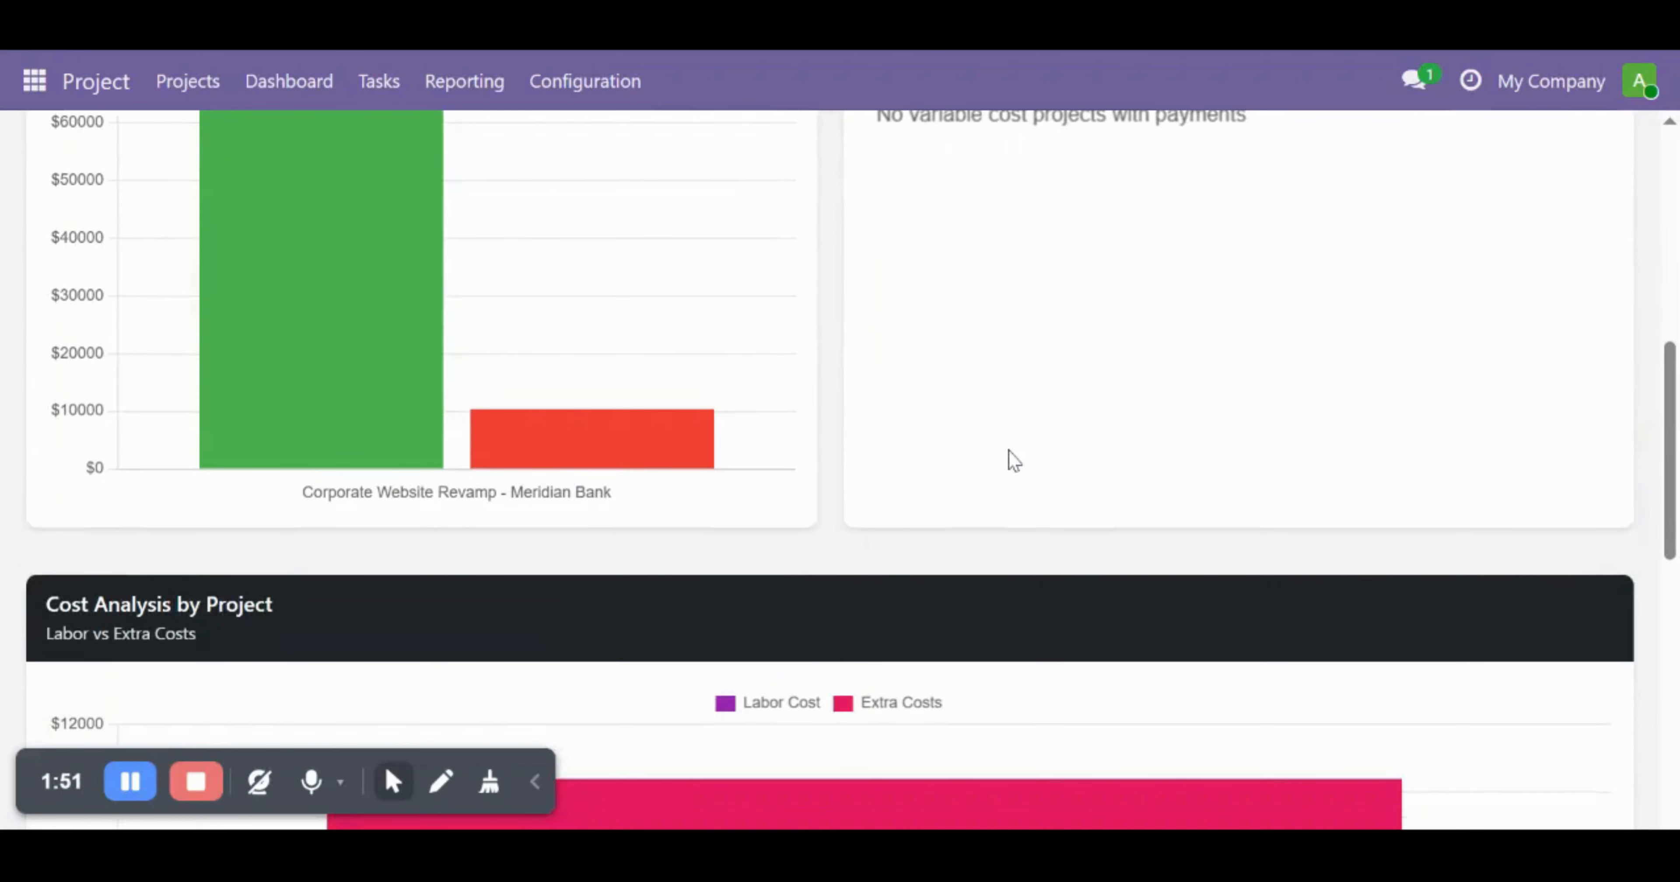
{"action": "scroll", "coordinate": [1013, 460], "scroll_direction": "down", "scroll_amount": 2}
{"action": "scroll", "coordinate": [1013, 460], "scroll_direction": "up", "scroll_amount": 6}
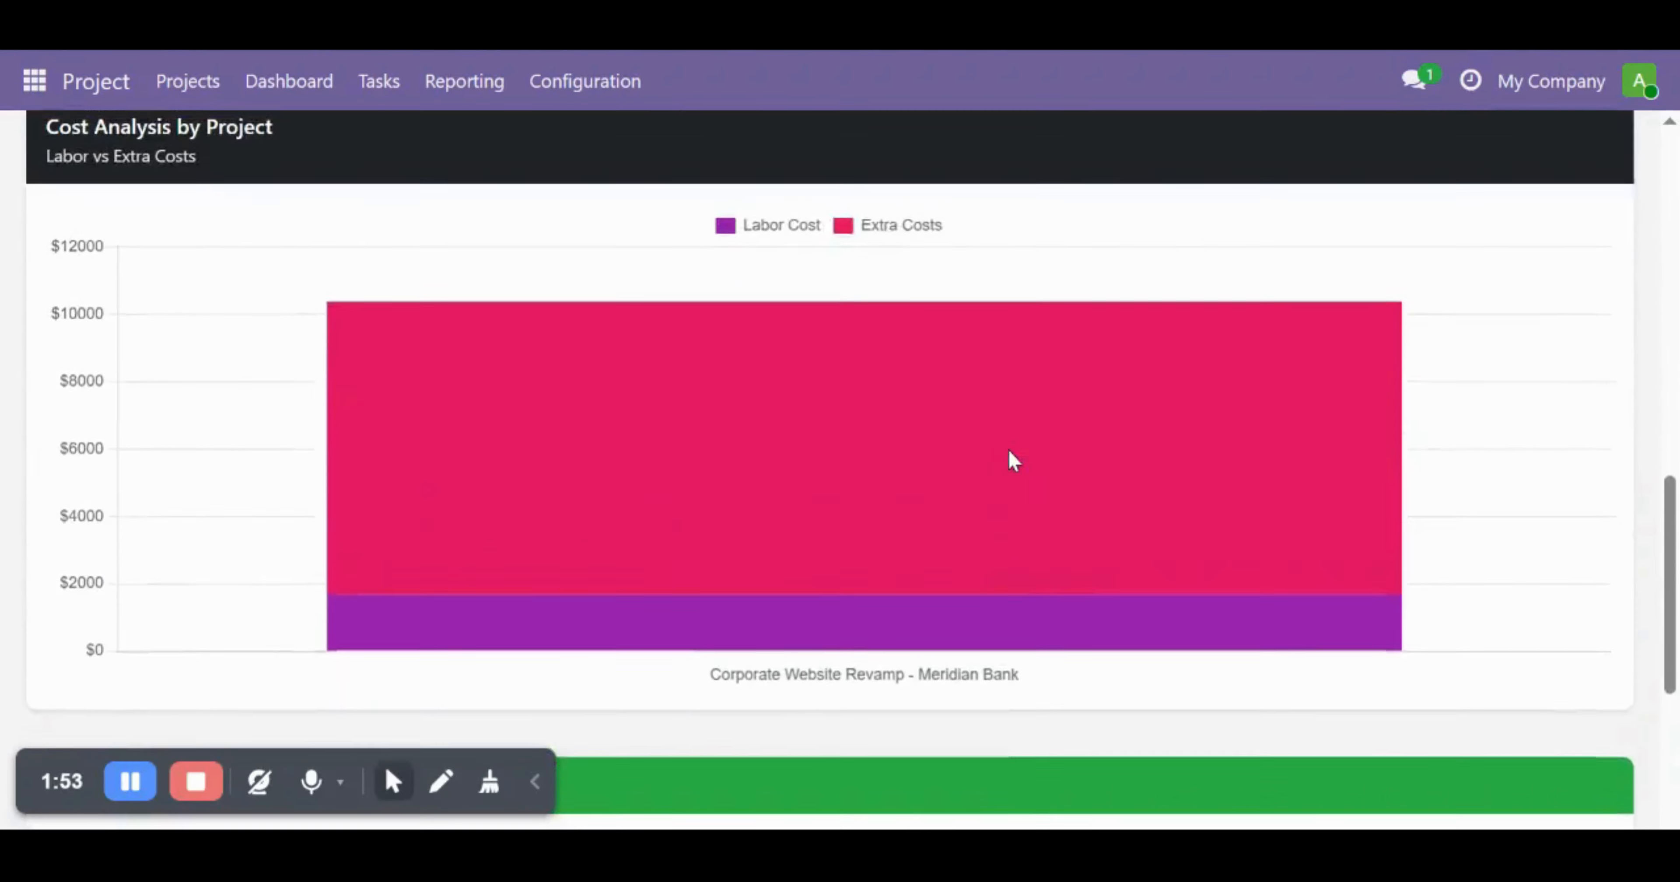
{"action": "scroll", "coordinate": [1012, 460], "scroll_direction": "up", "scroll_amount": 10}
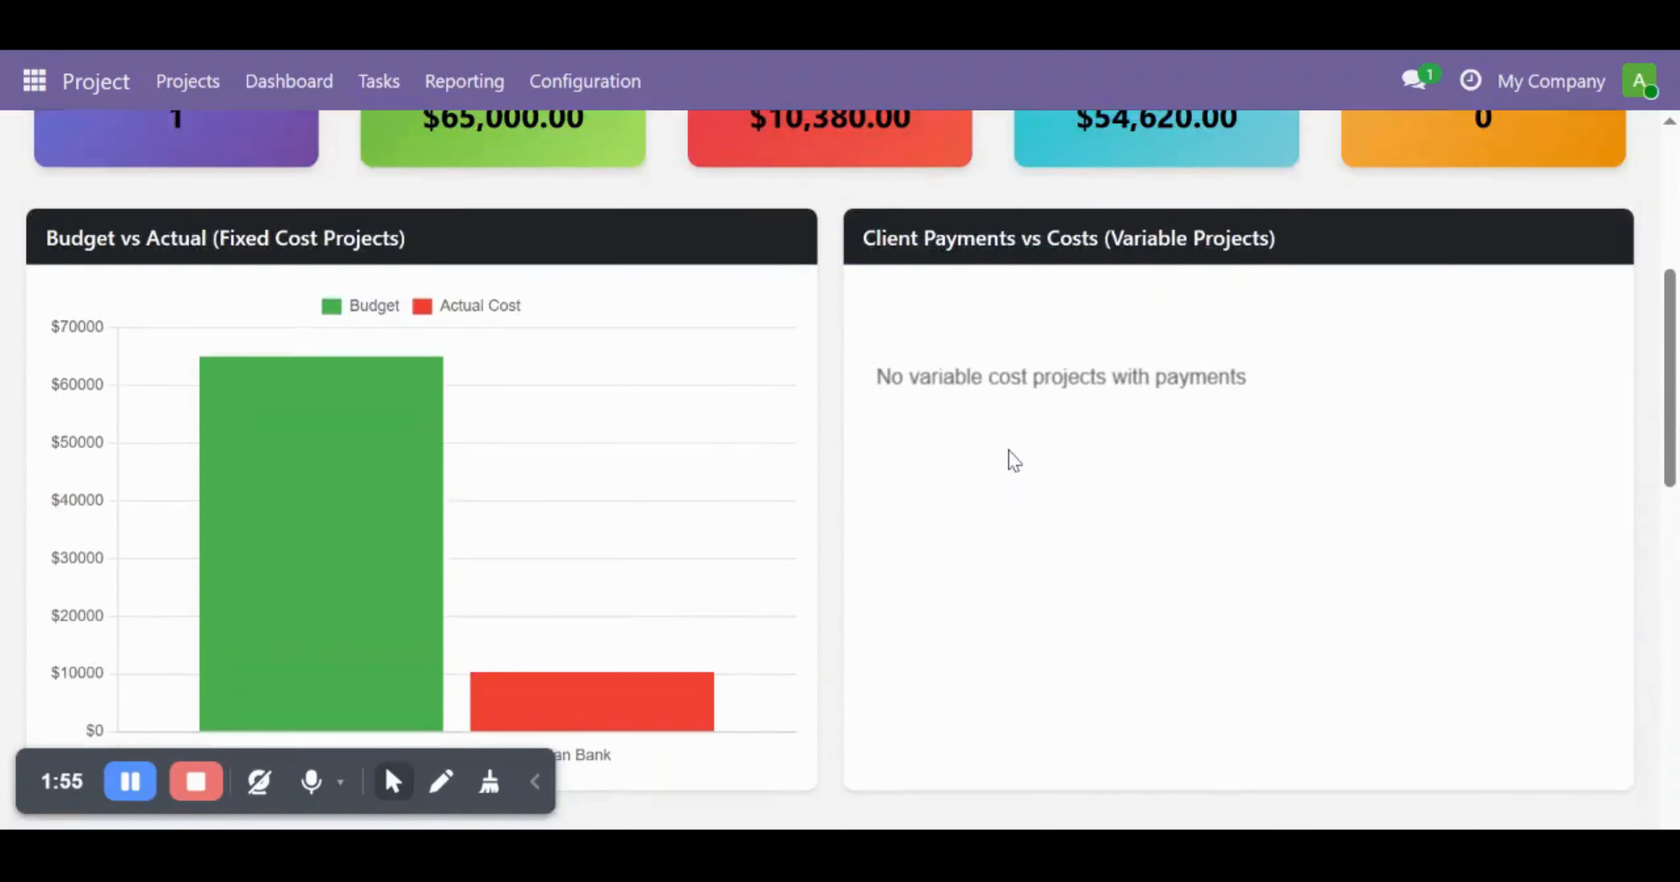
{"action": "scroll", "coordinate": [1013, 460], "scroll_direction": "down", "scroll_amount": 18}
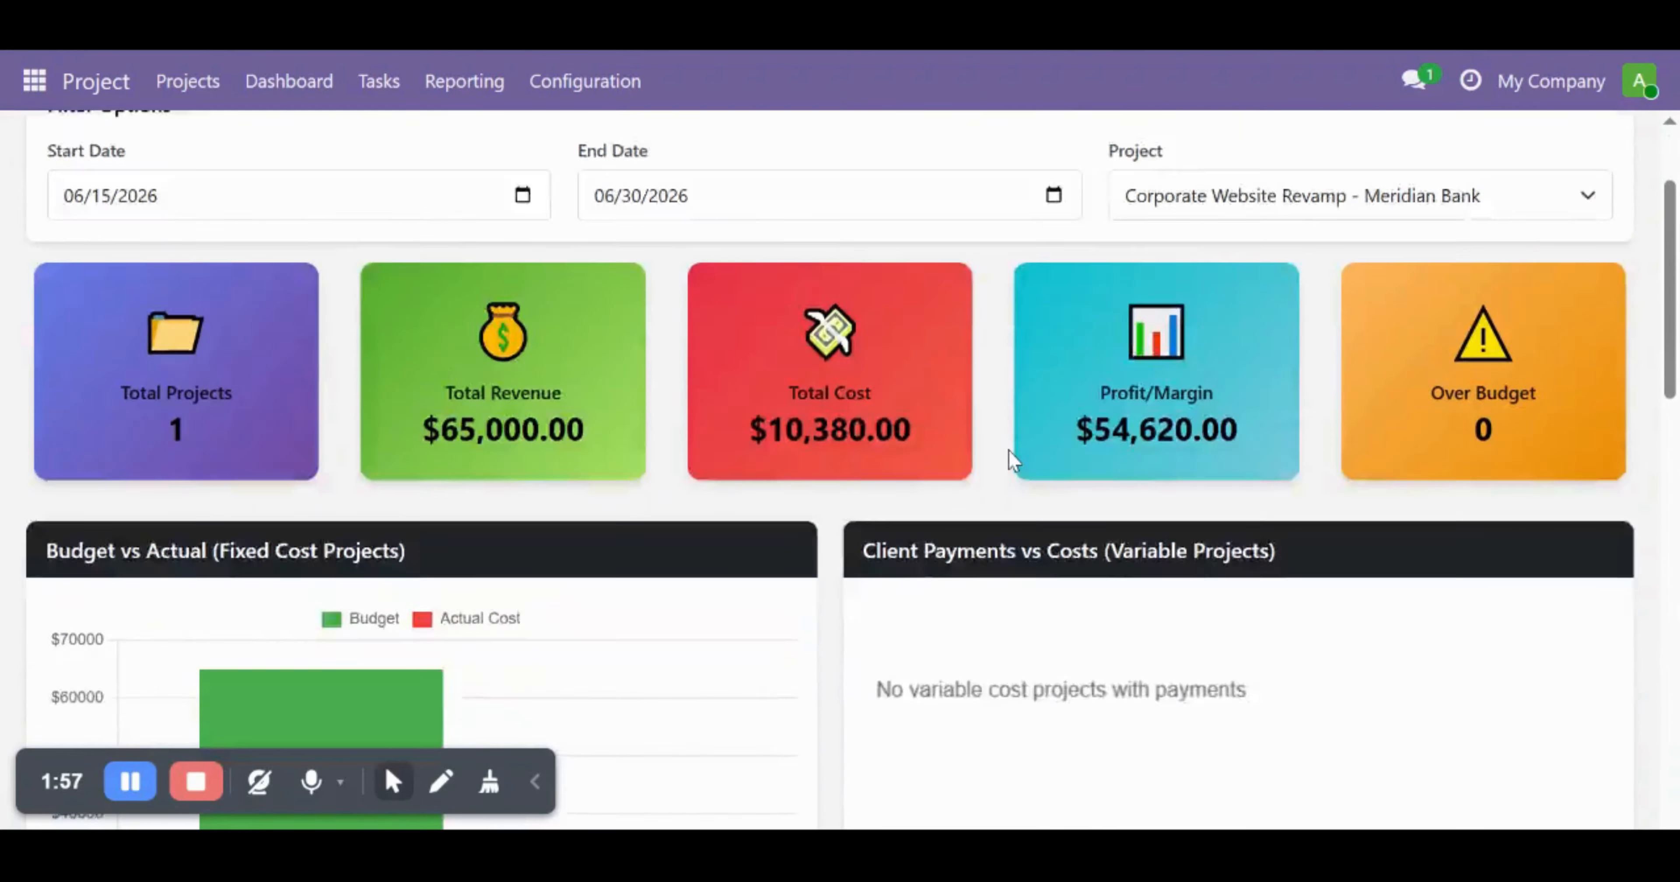
{"action": "scroll", "coordinate": [1012, 460], "scroll_direction": "down", "scroll_amount": 1}
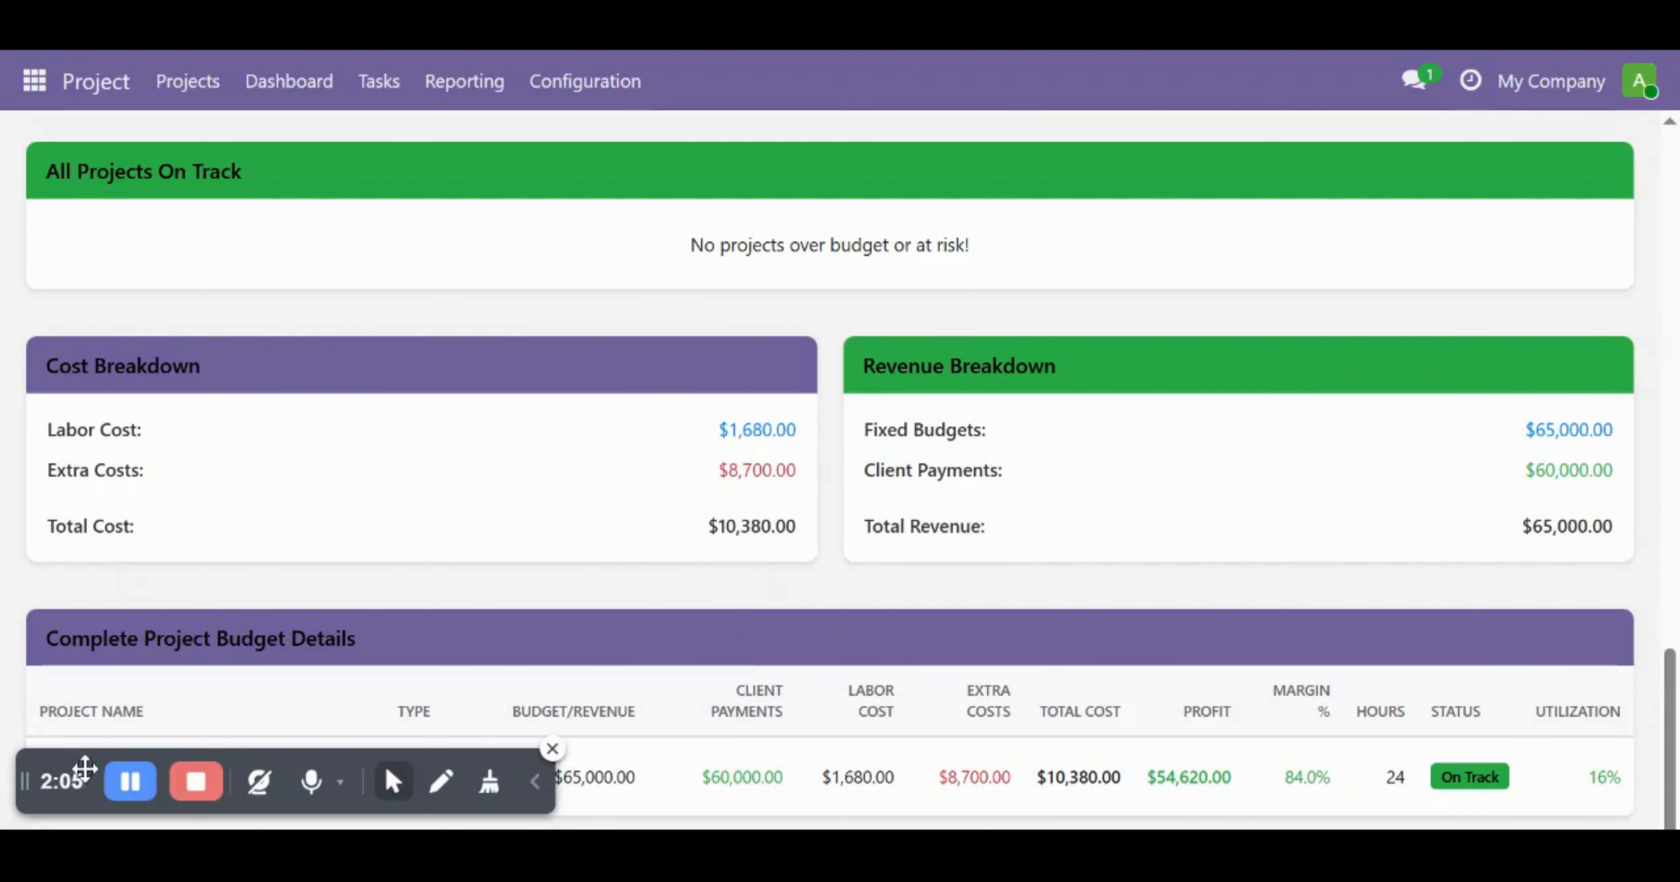
Check the client payments, labor cost, extra costs and total cost in the Complete Project Budget Details table.
{"action": "left_click_drag", "start_coordinate": [85, 762], "coordinate": [101, 187]}
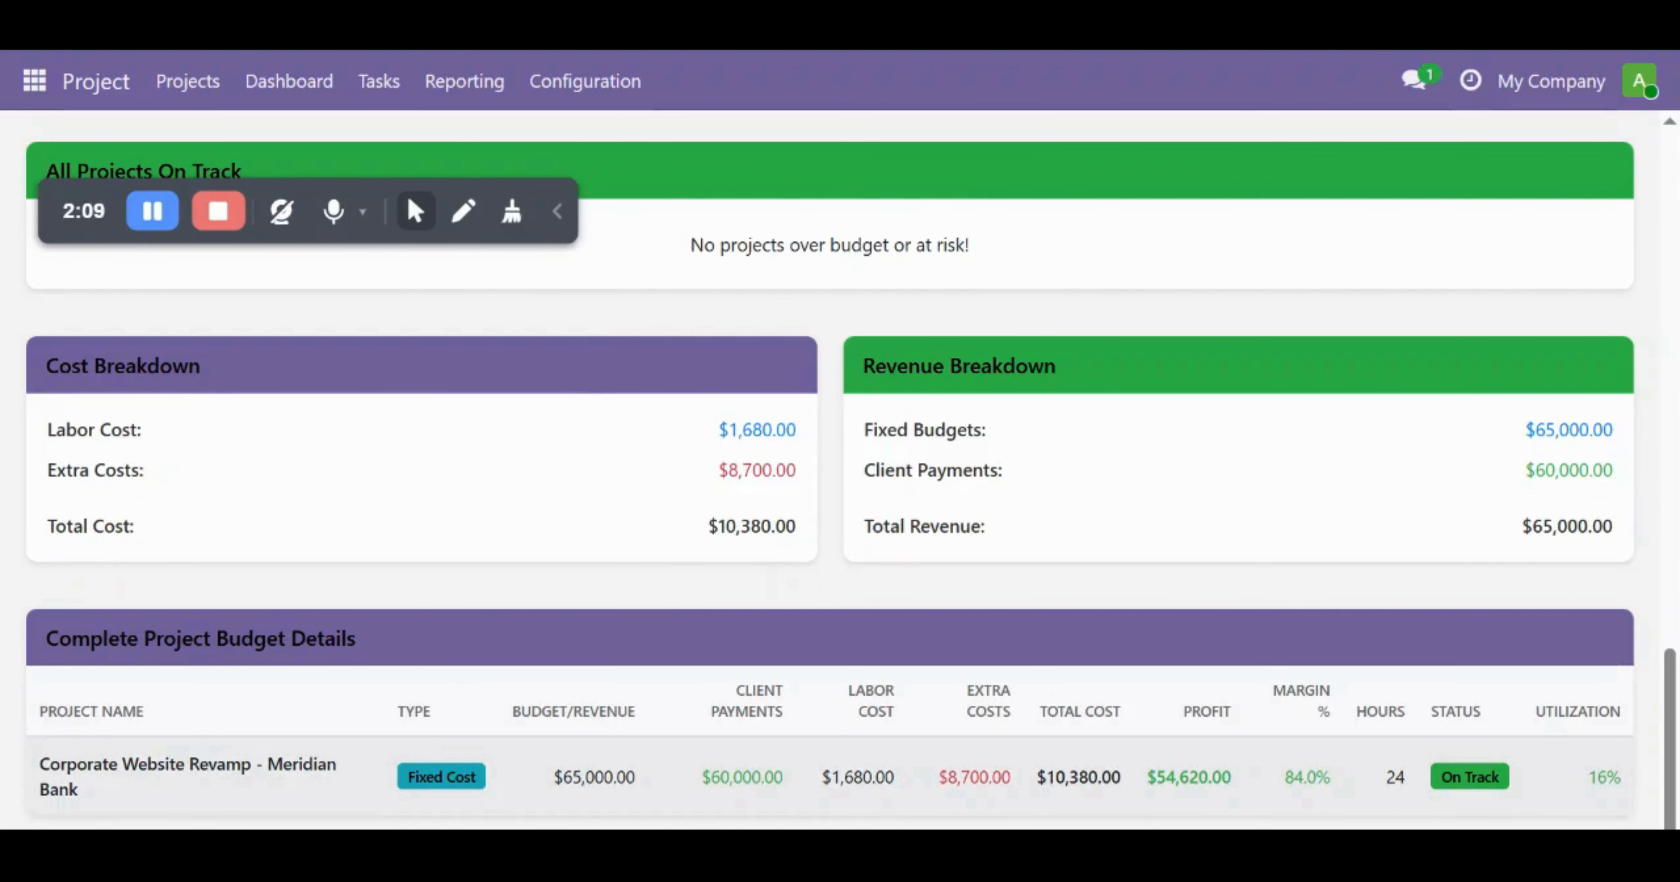
{"action": "left_click_drag", "start_coordinate": [553, 779], "coordinate": [812, 780]}
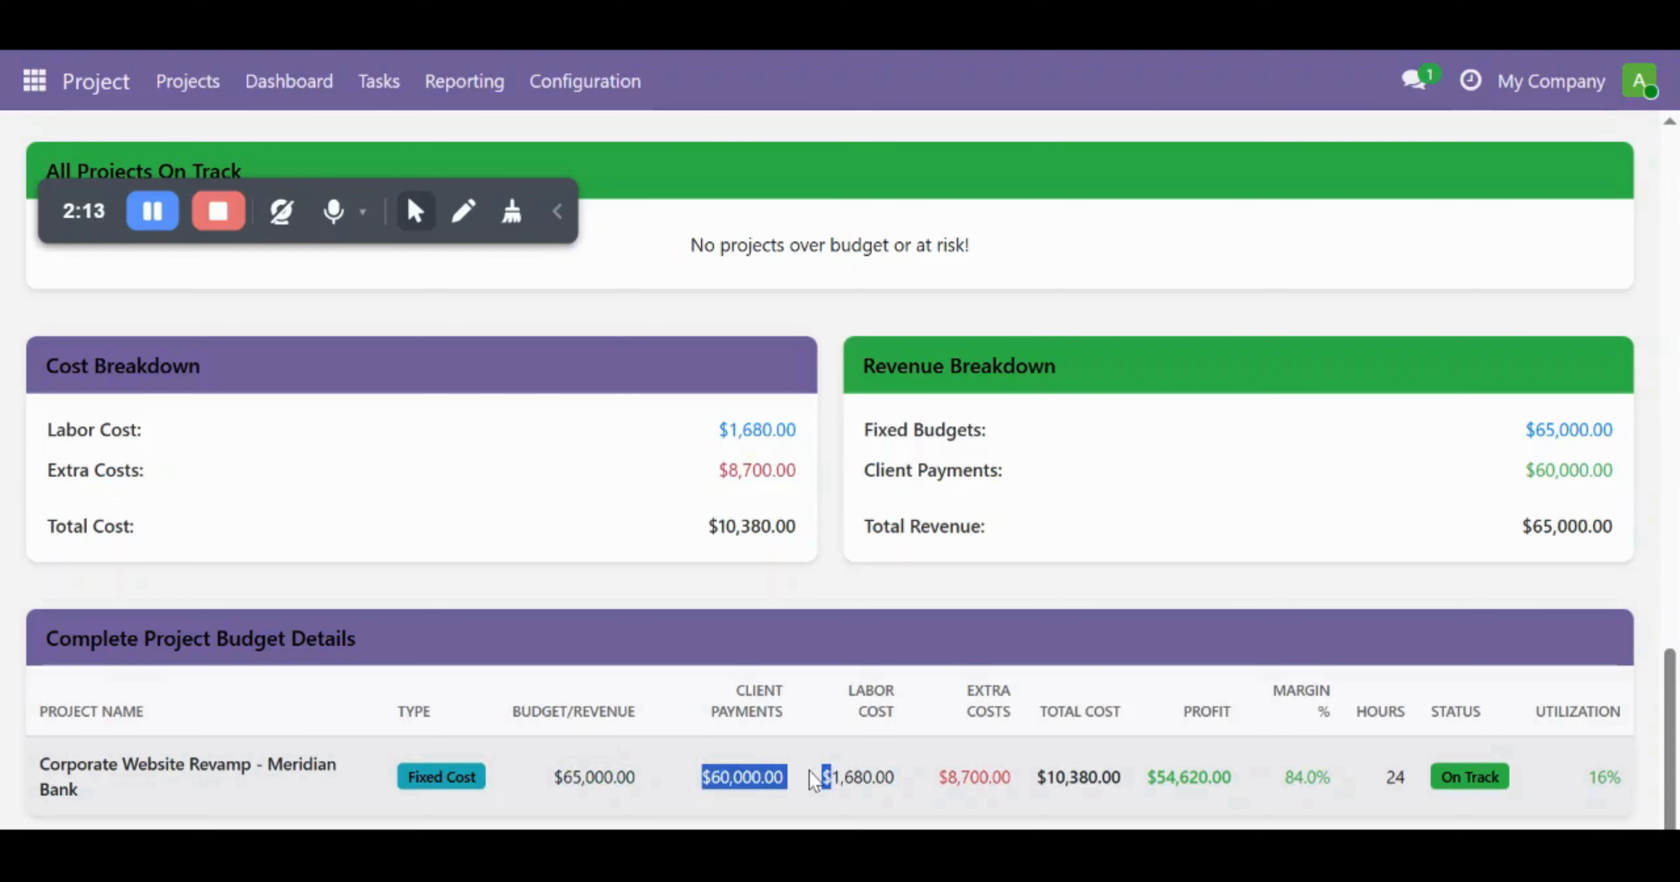
{"action": "left_click_drag", "start_coordinate": [937, 784], "coordinate": [1112, 780]}
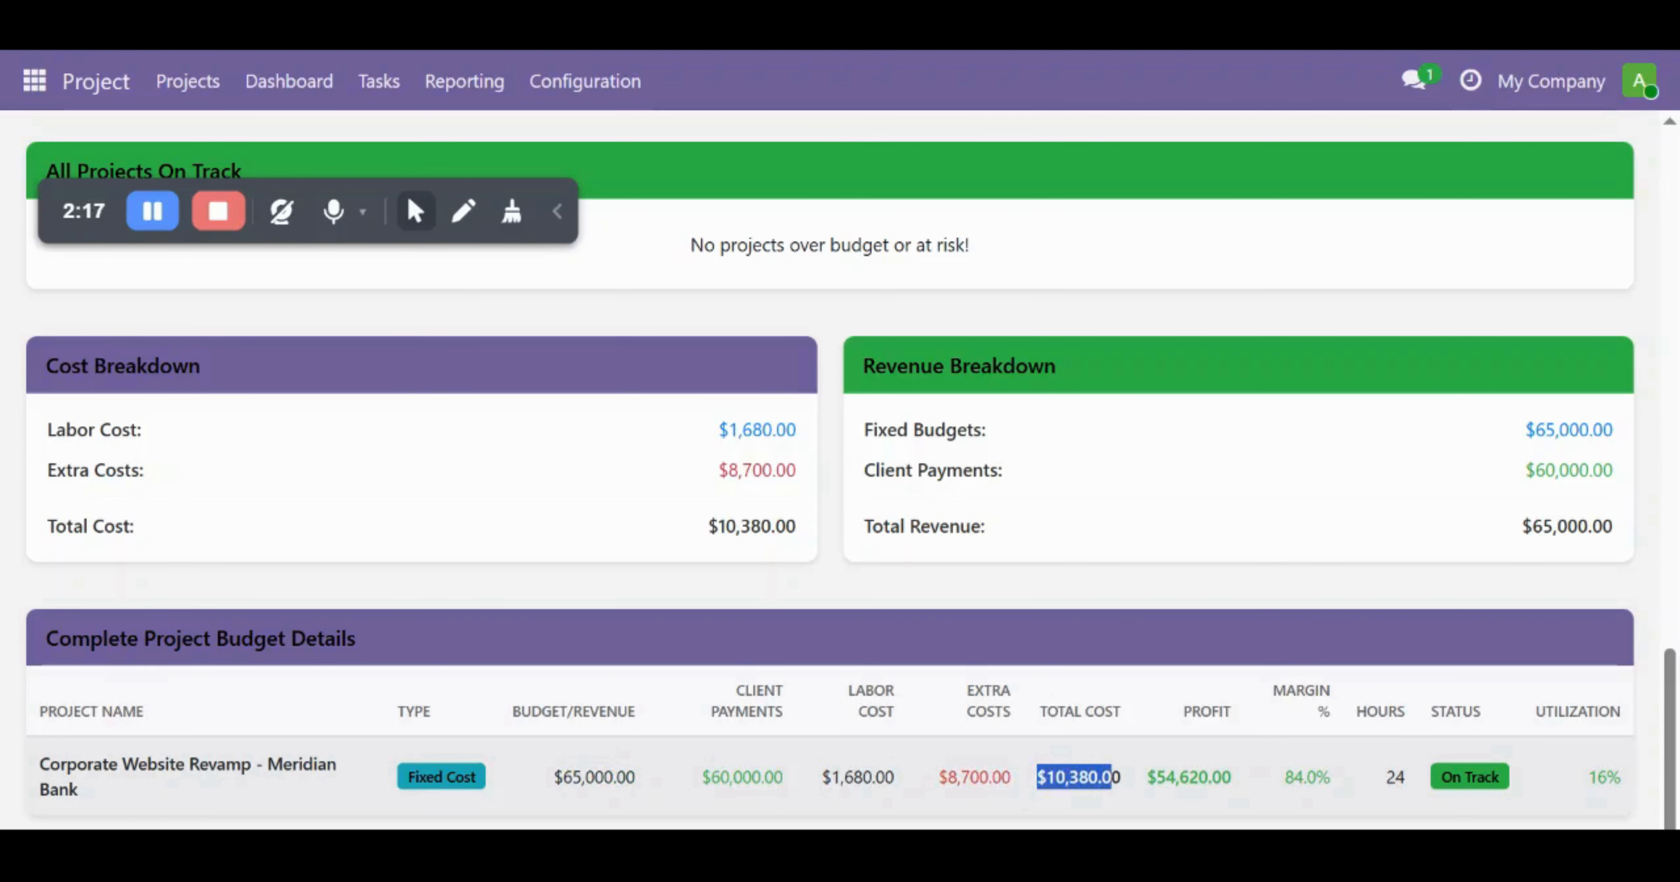
Return to the dashboard's summary cards and check the project's total cost there.
{"action": "scroll", "coordinate": [1015, 759], "scroll_direction": "up", "scroll_amount": 15}
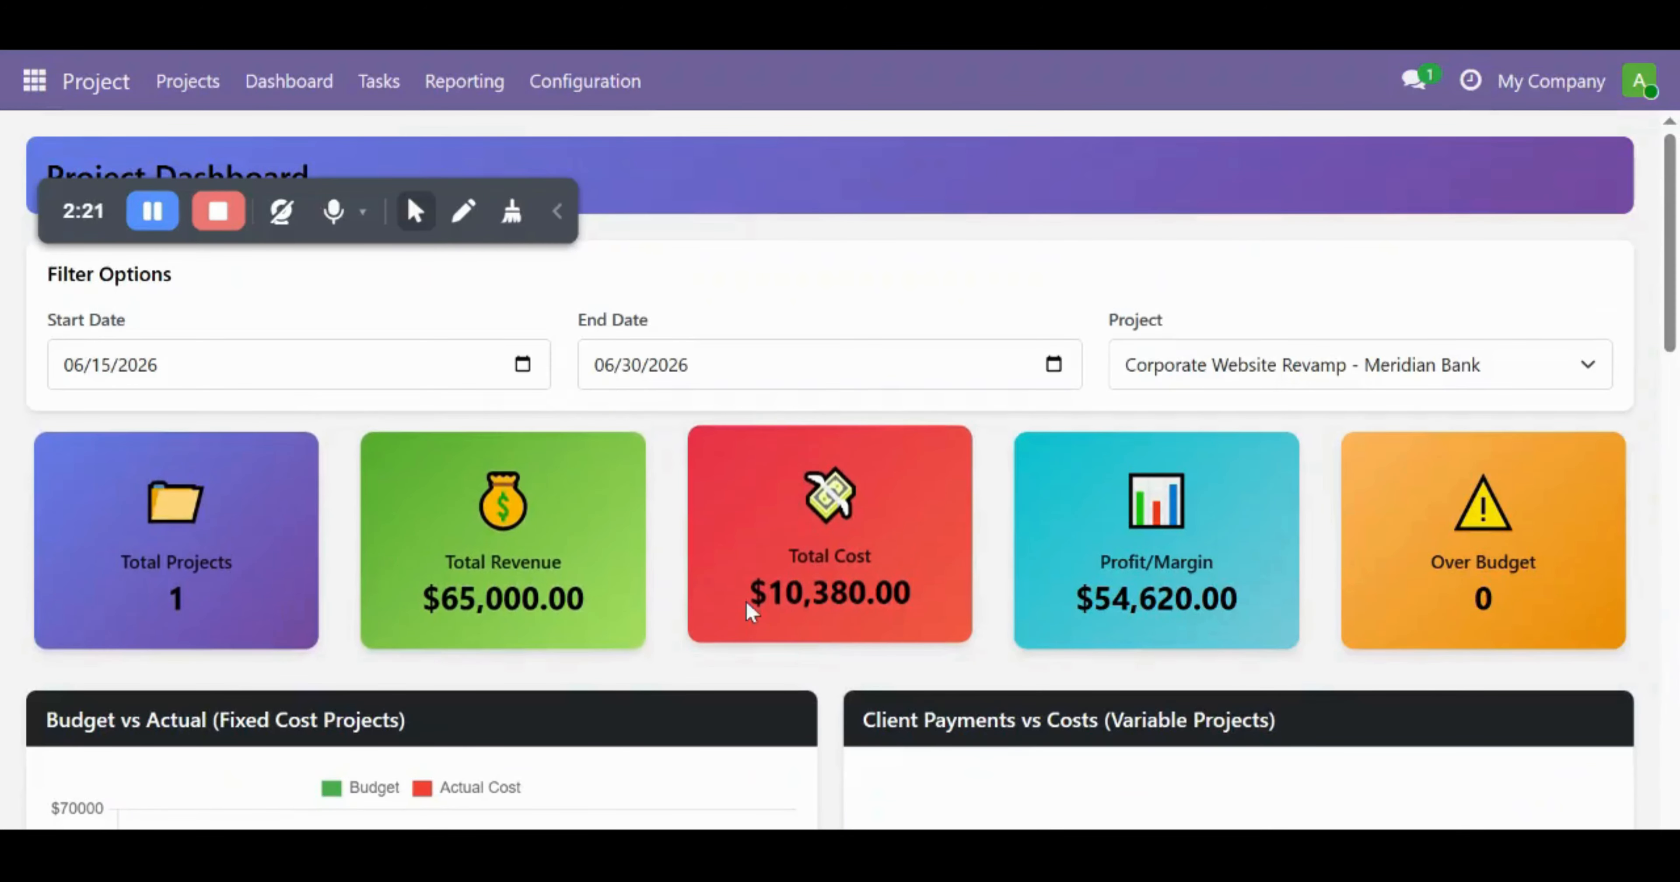
{"action": "left_click_drag", "start_coordinate": [750, 611], "coordinate": [968, 619]}
{"action": "left_click", "coordinate": [967, 619]}
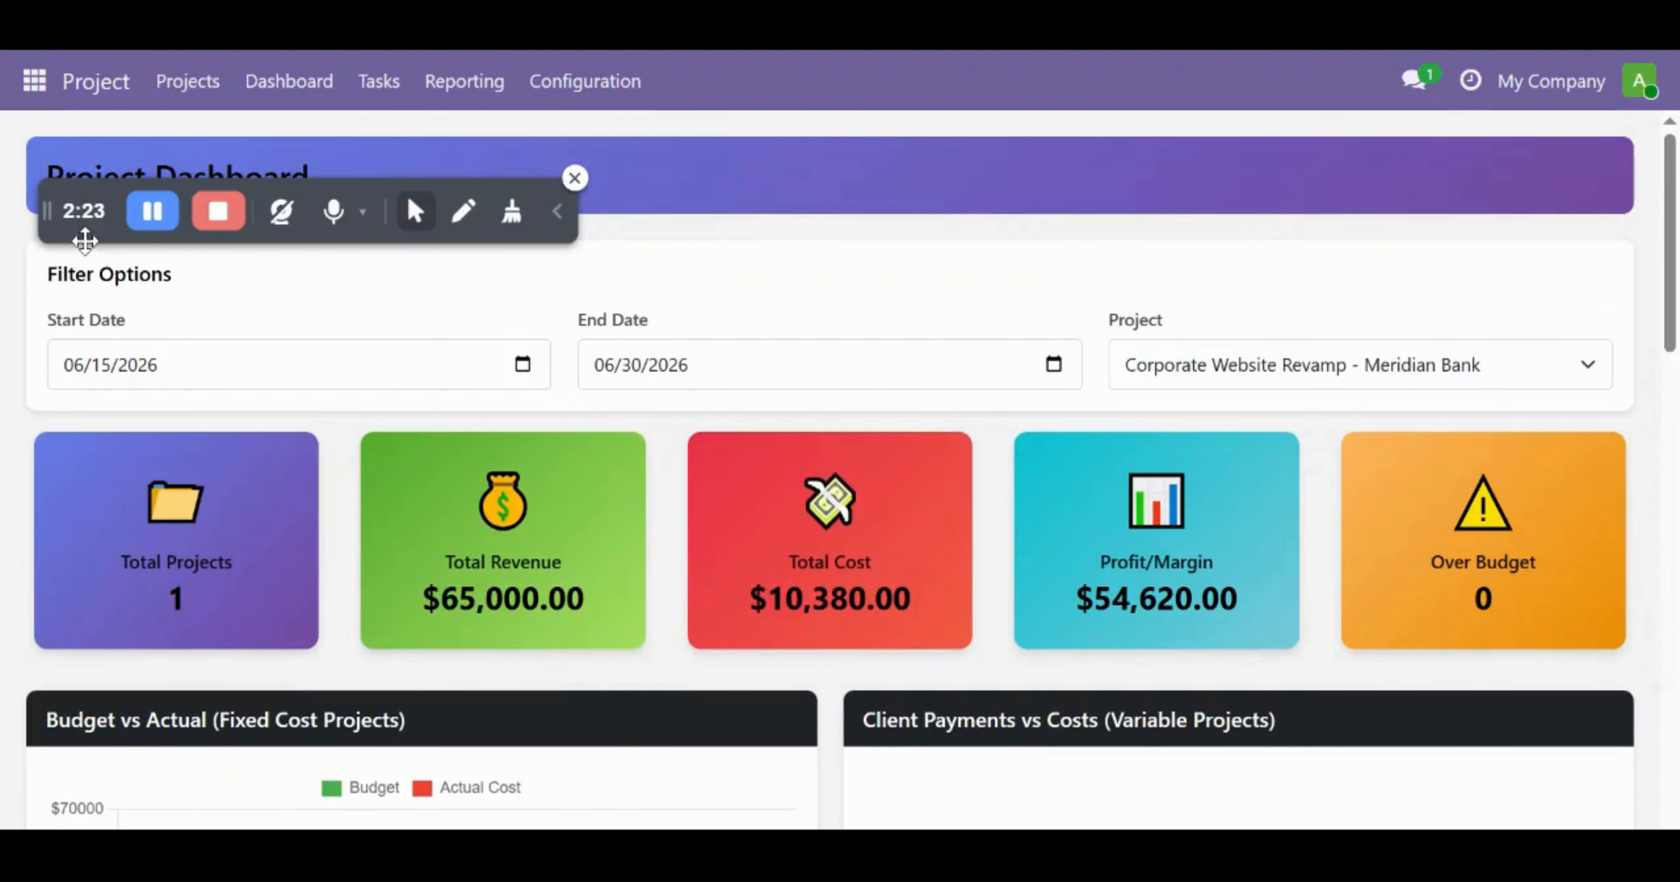
{"action": "left_click_drag", "start_coordinate": [80, 206], "coordinate": [622, 137]}
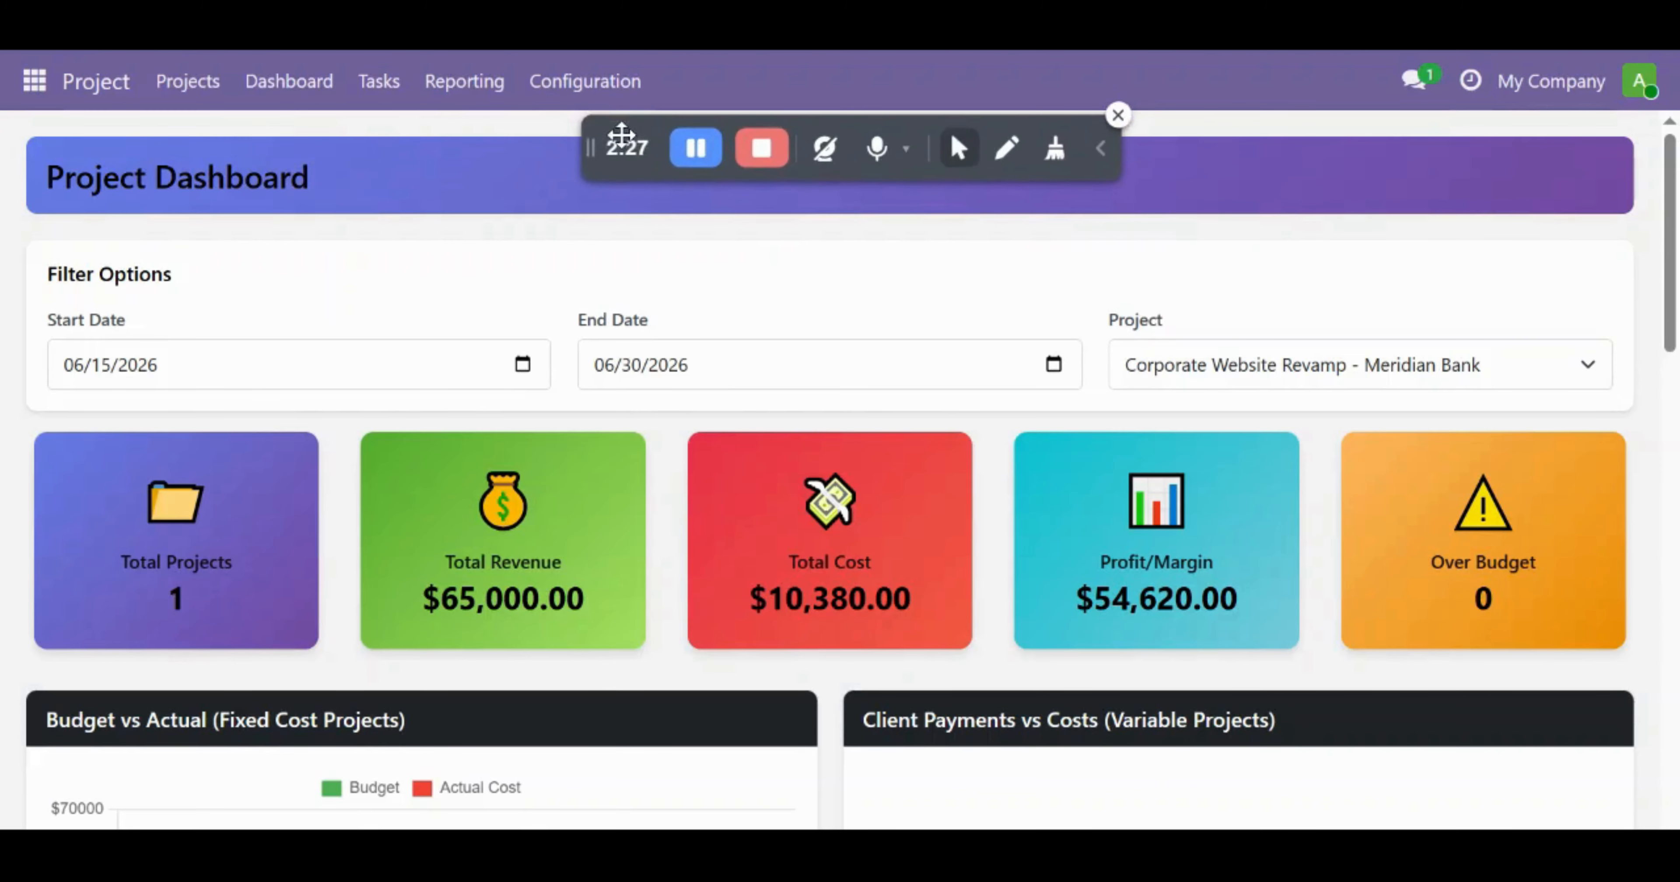